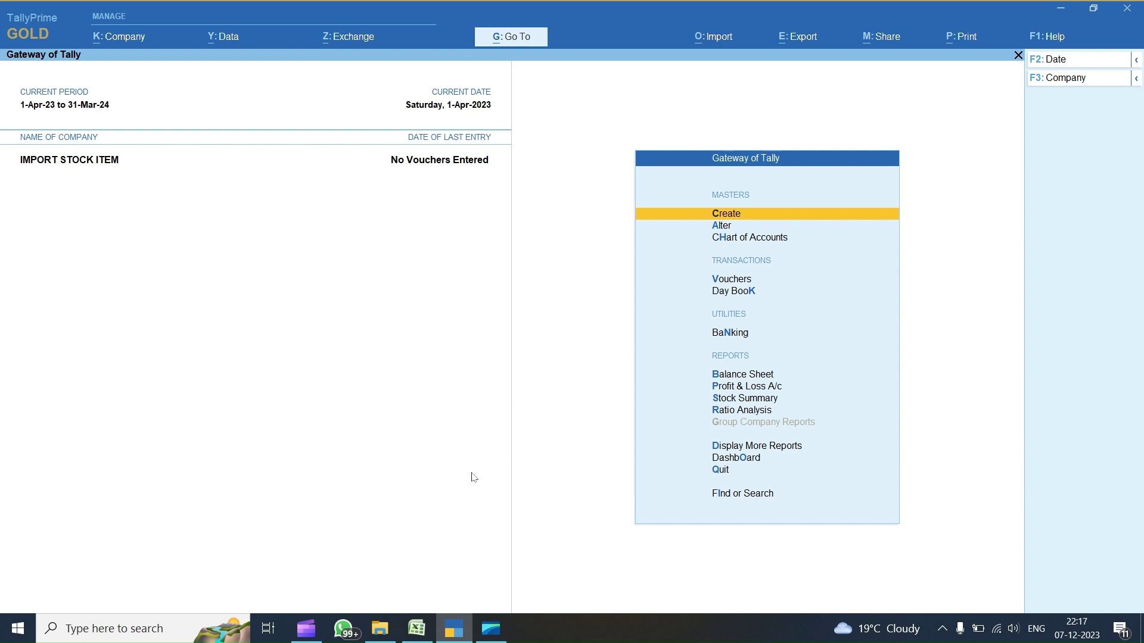
# - Check TallyPrime's help options for a product upgrade, then close the update screen
pyautogui.click(1040, 37)
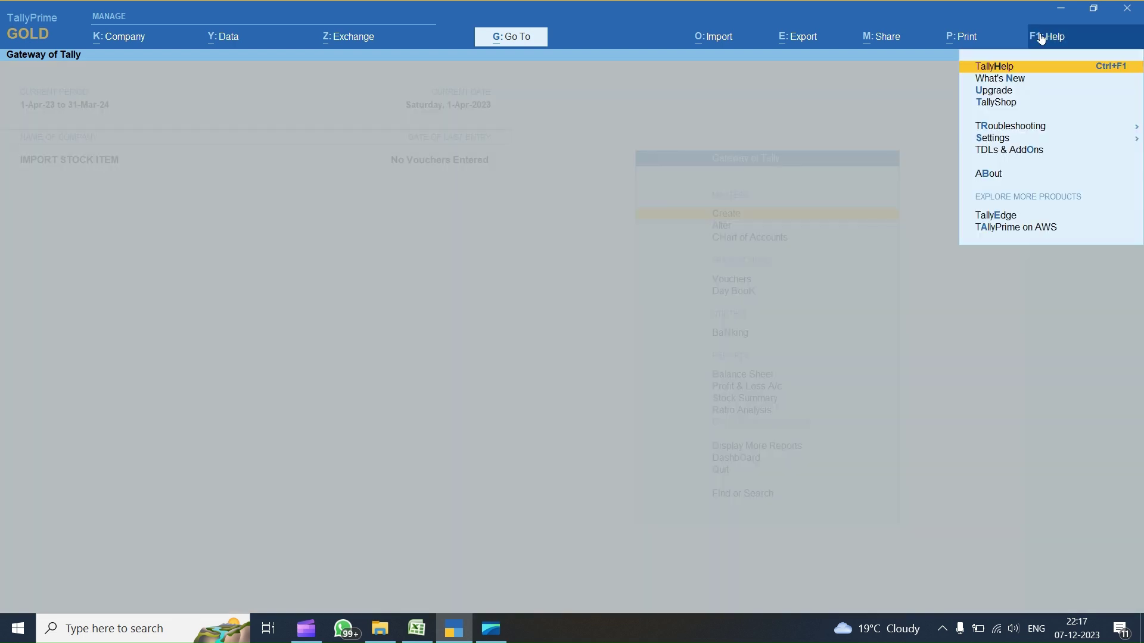
pyautogui.click(1009, 91)
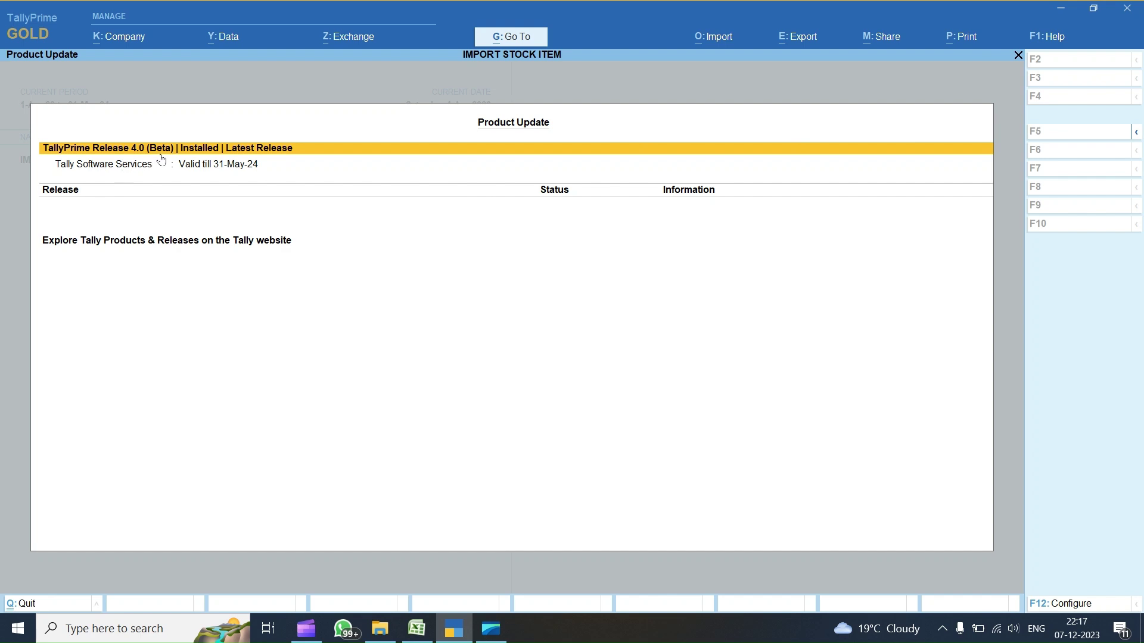
pyautogui.press('Escape')
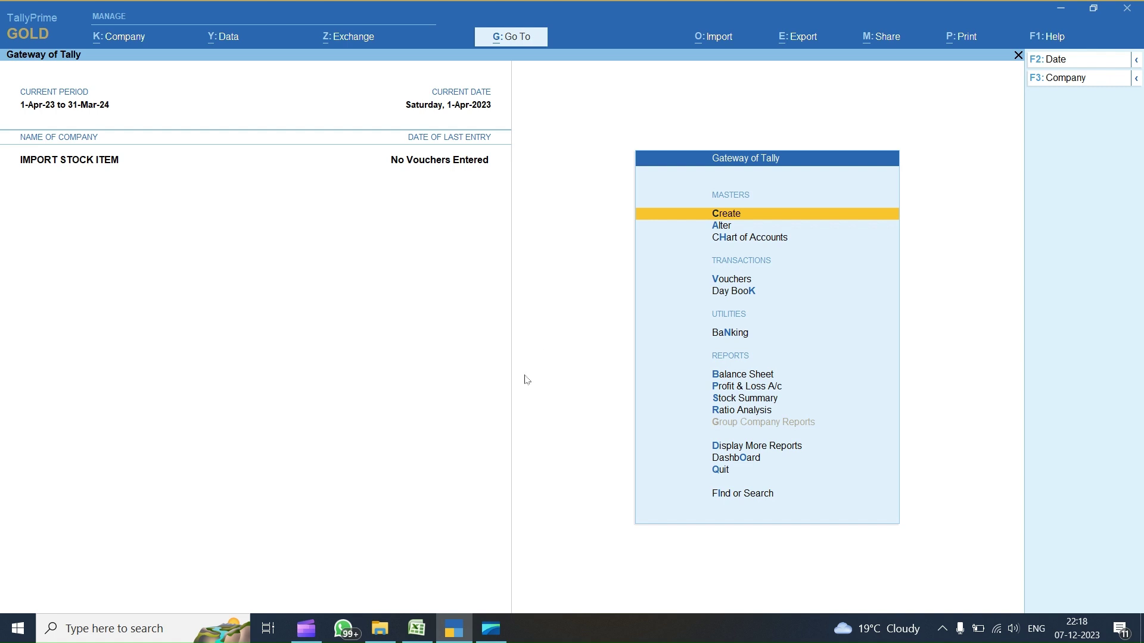
# - In the Accounting Master workbook, review the Ledger Group headers from Name to CGST Rate
pyautogui.click(417, 628)
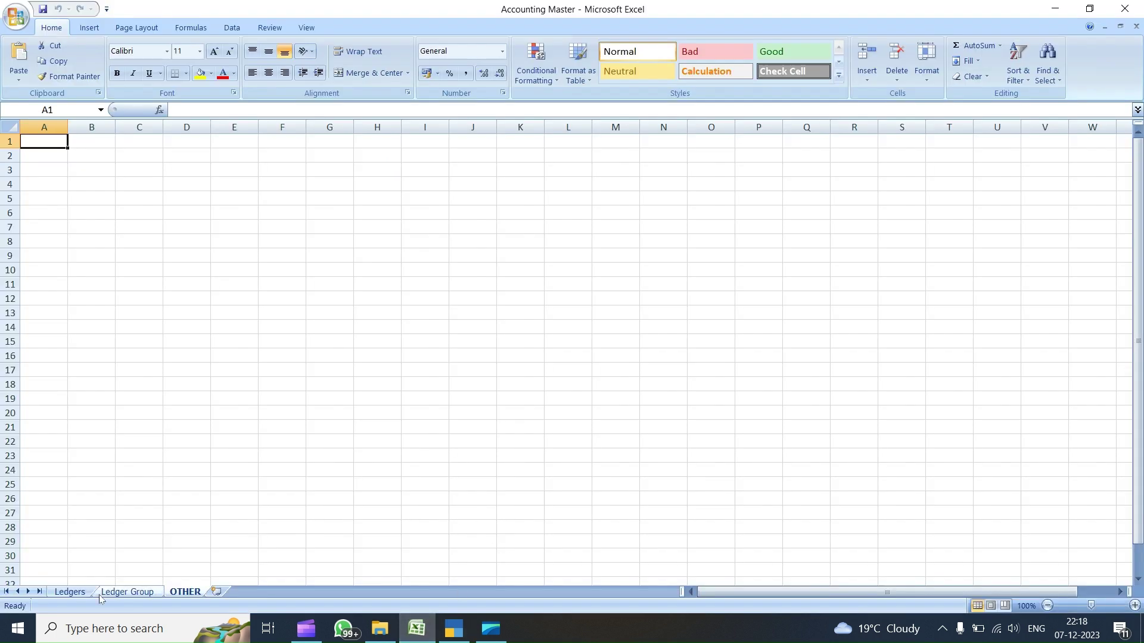
pyautogui.click(144, 593)
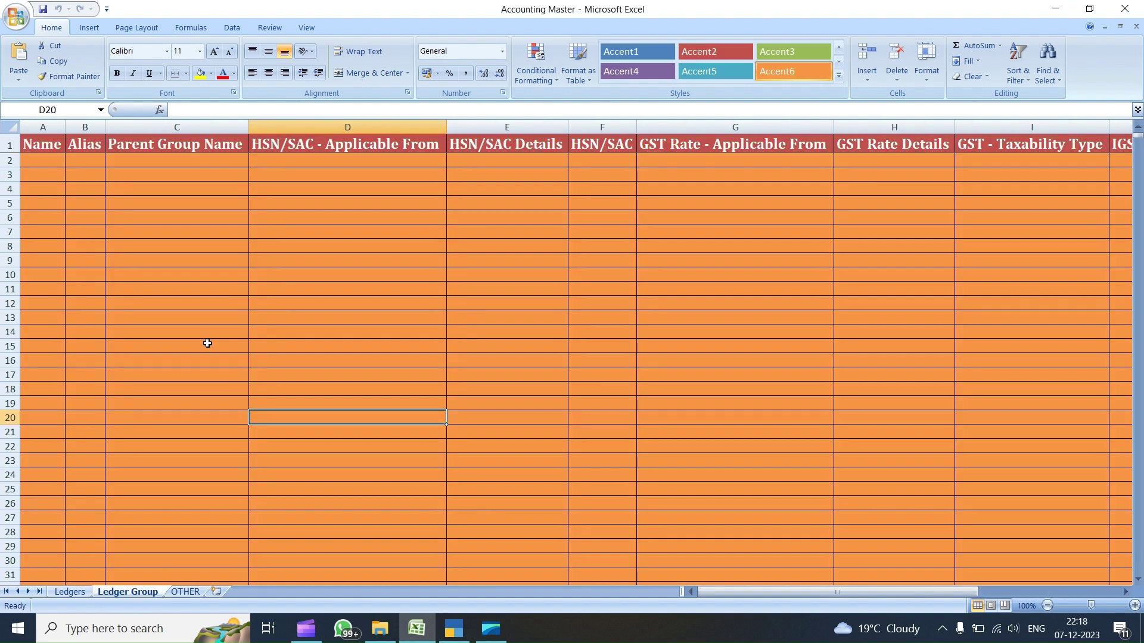
pyautogui.click(42, 152)
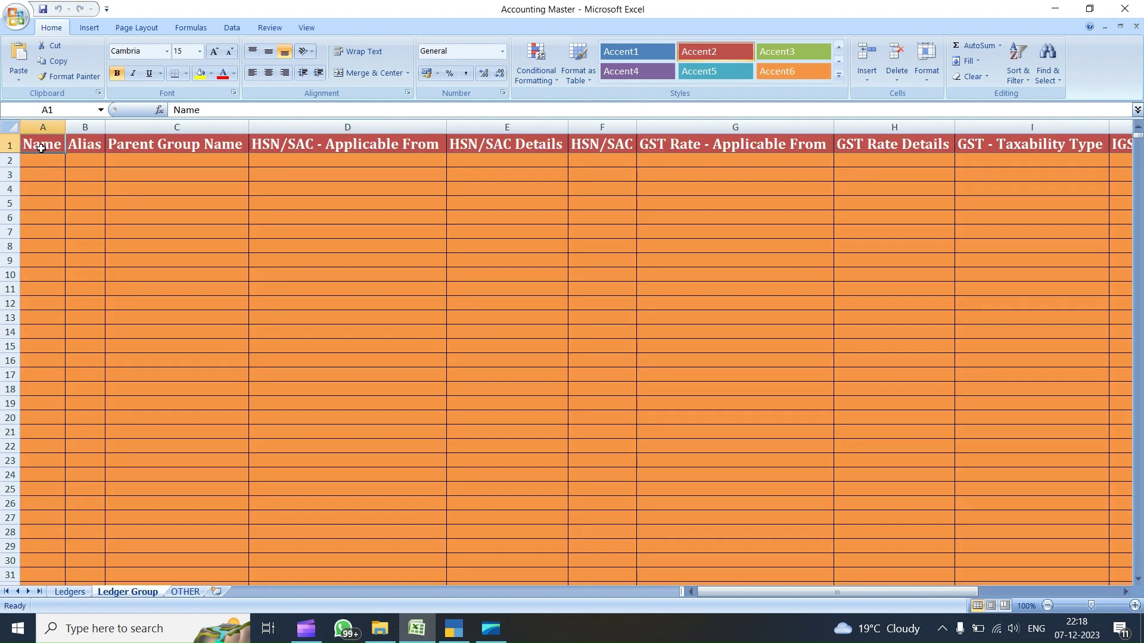
pyautogui.press('Right')
pyautogui.press('Right')
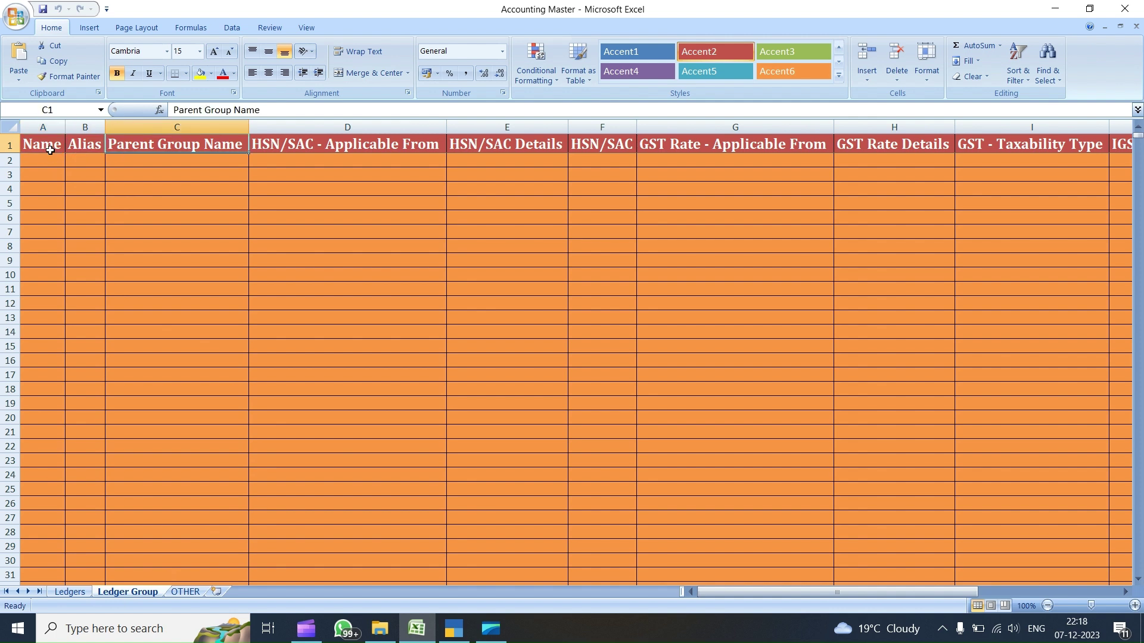
pyautogui.press('Right')
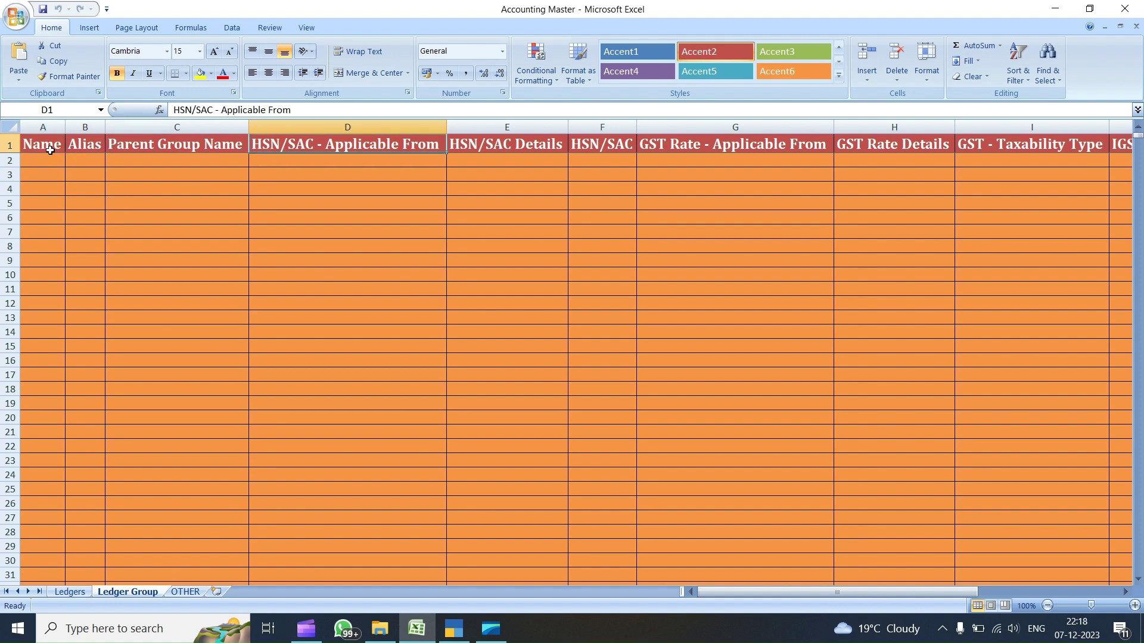
pyautogui.press('Right')
pyautogui.press('Right')
pyautogui.press('Right')
pyautogui.press('Right')
pyautogui.press('Right')
pyautogui.press('Right')
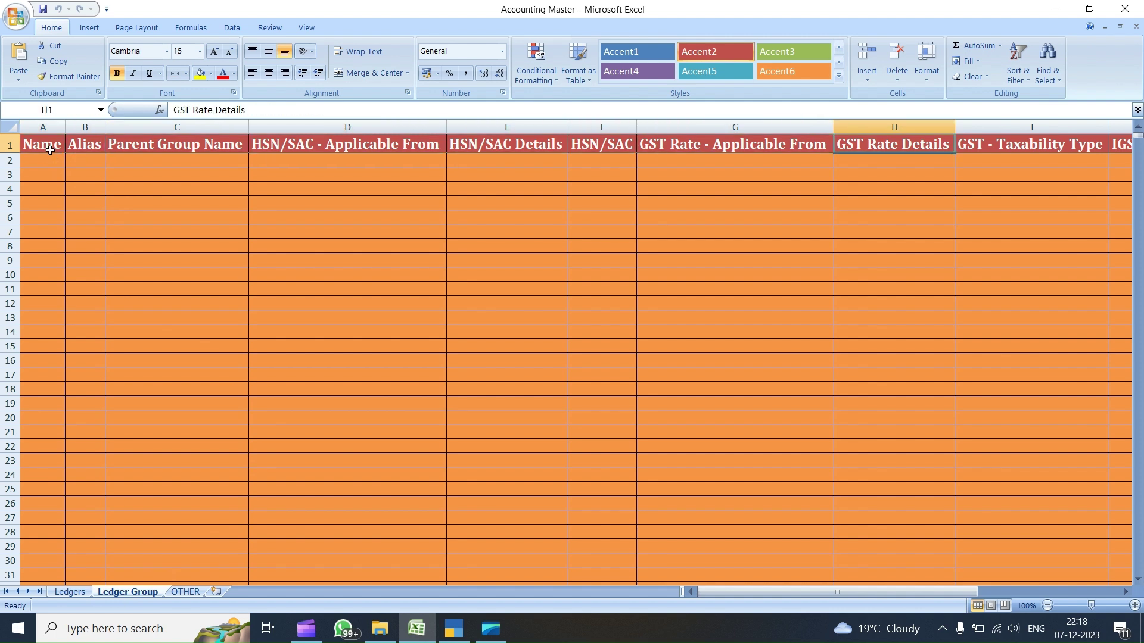
pyautogui.press('Right')
pyautogui.press('Right')
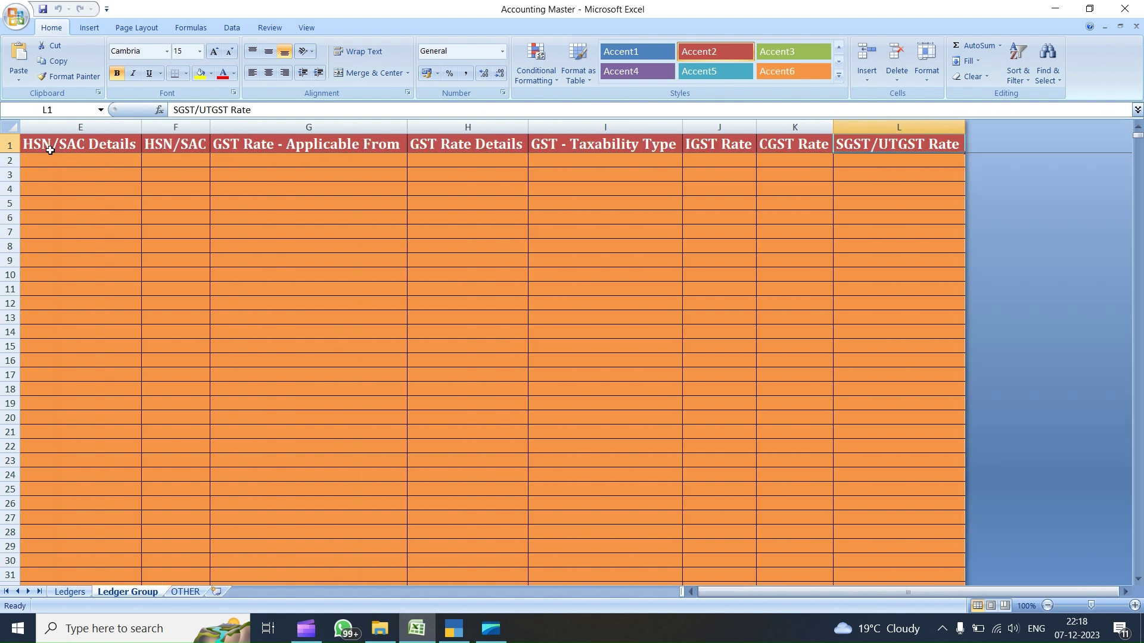
pyautogui.press('Left')
pyautogui.press('Left')
pyautogui.press('Left')
pyautogui.press('Left')
pyautogui.press('Left')
pyautogui.press('Left')
pyautogui.press('Left')
pyautogui.press('Left')
pyautogui.press('Left')
pyautogui.press('Left')
pyautogui.press('Left')
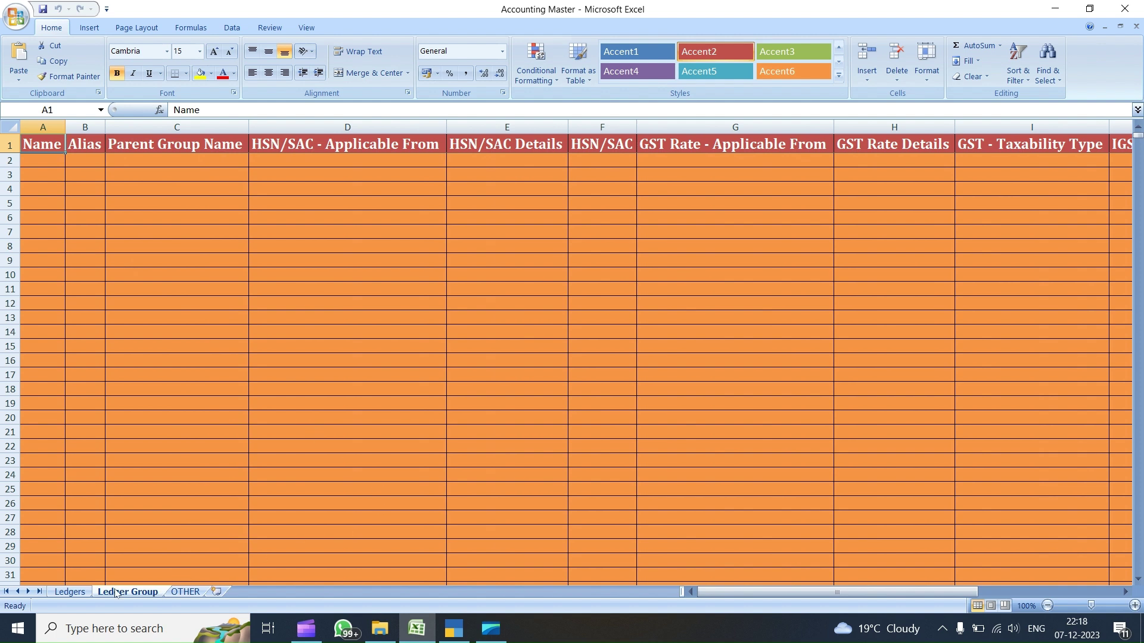
# - Scan the Ledgers sheet's headers from Name across to Ledger Opening Balance - Dr/Cr in AD1
pyautogui.click(69, 592)
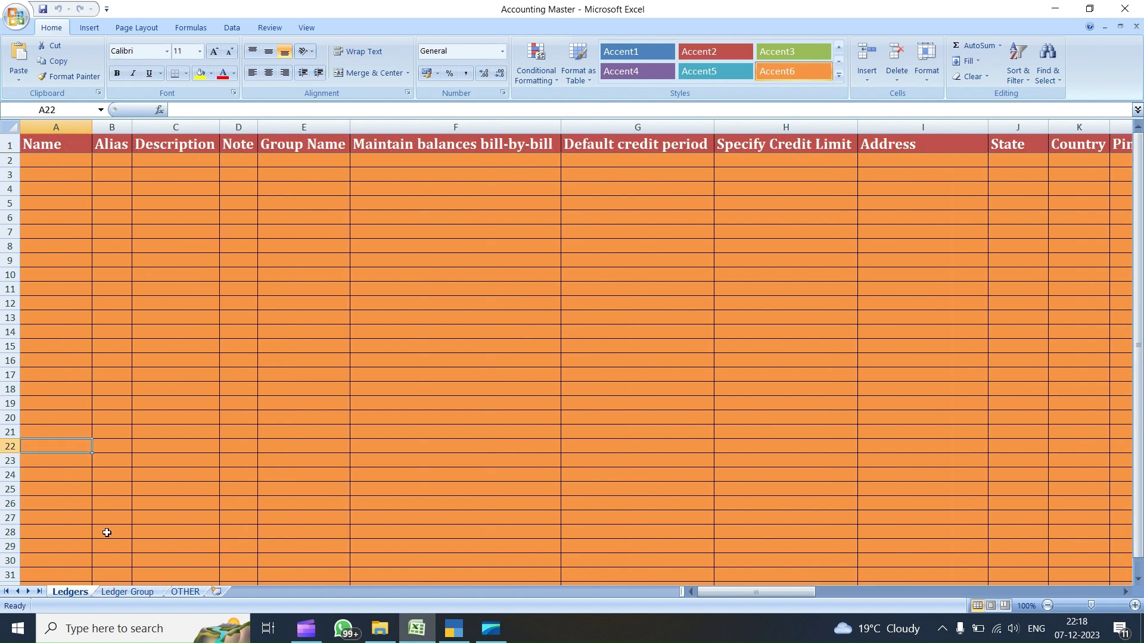
pyautogui.click(55, 143)
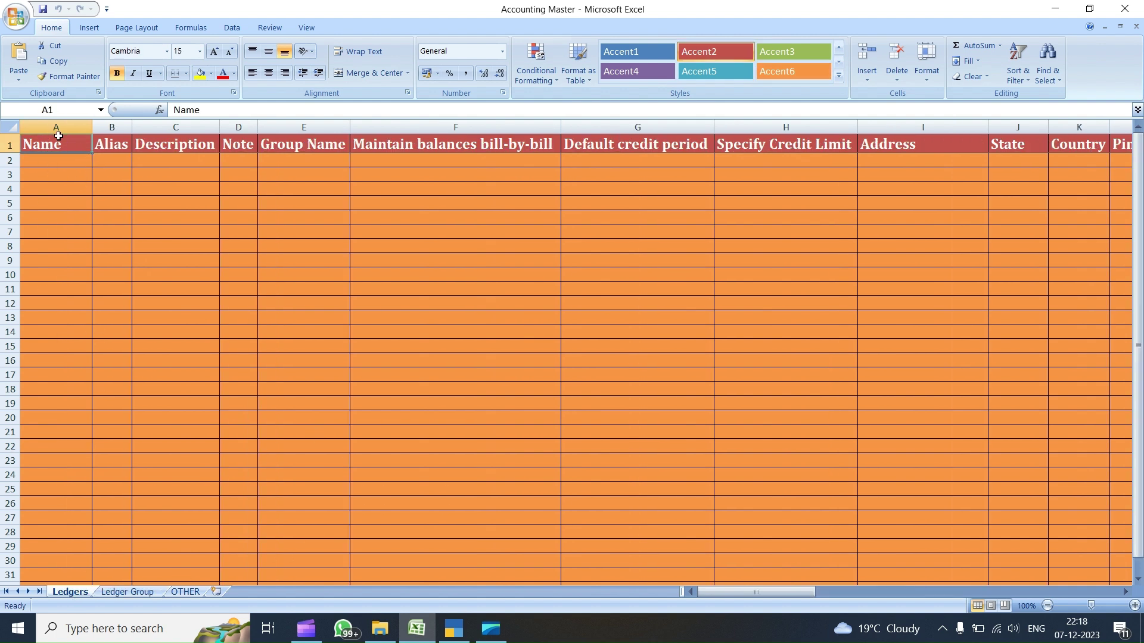
pyautogui.press('Right')
pyautogui.press('Right')
pyautogui.press('Right')
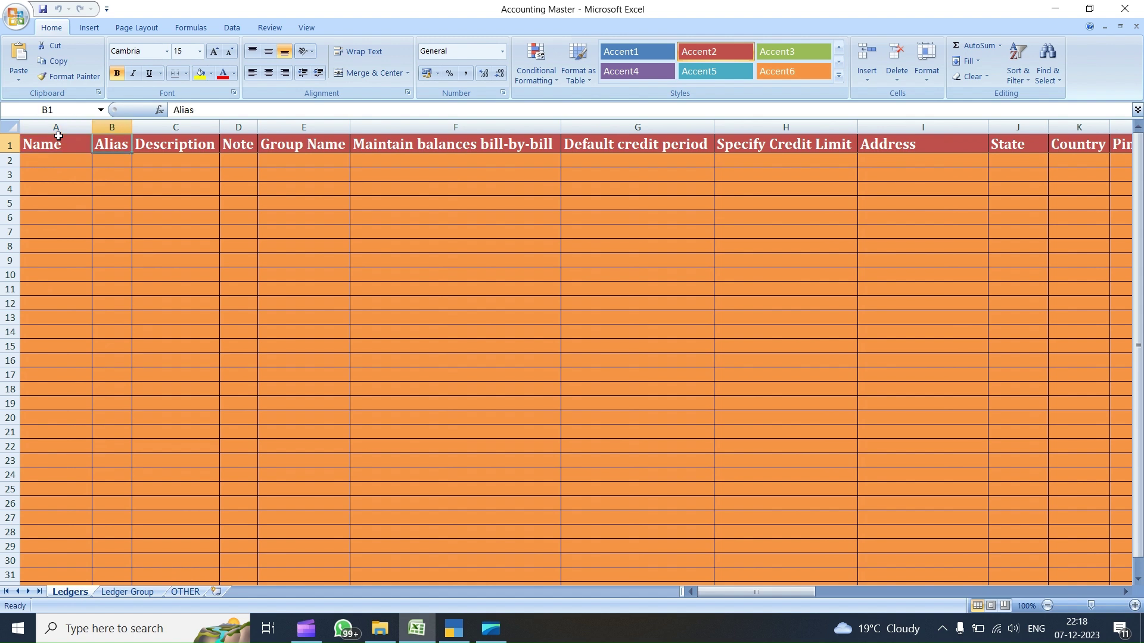
pyautogui.press('Right')
pyautogui.press('Right')
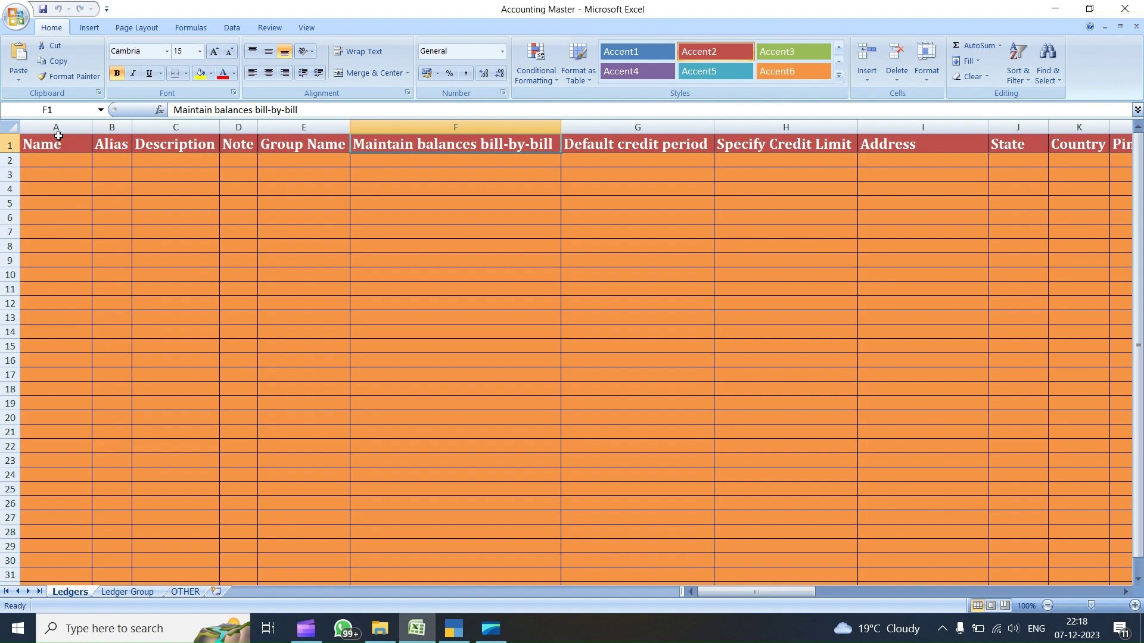
pyautogui.press('Right')
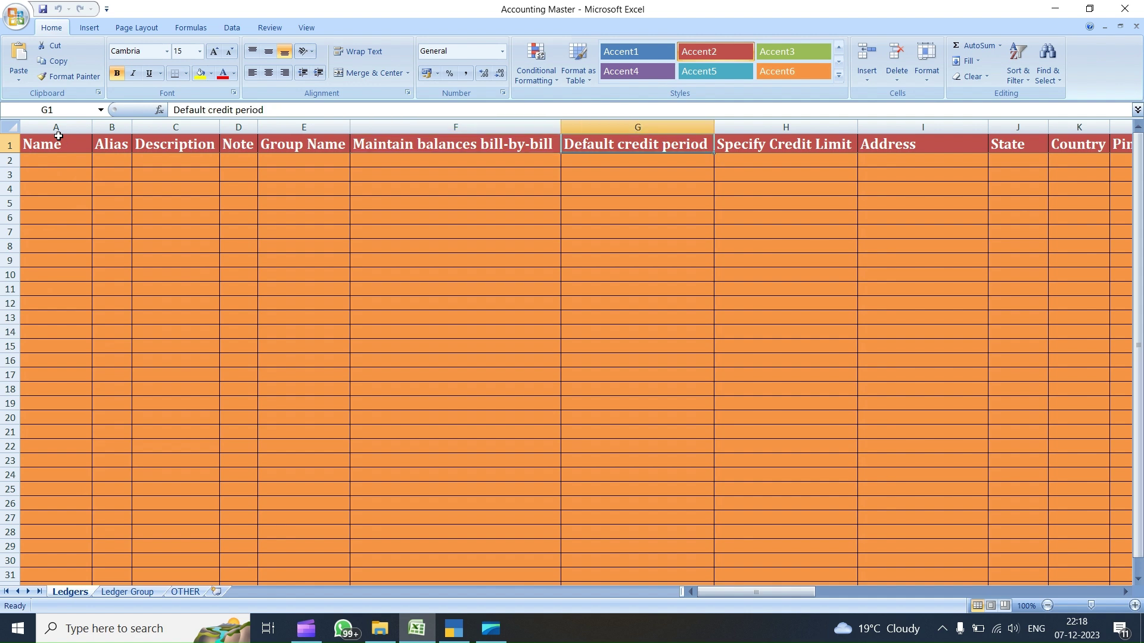
pyautogui.press('Right')
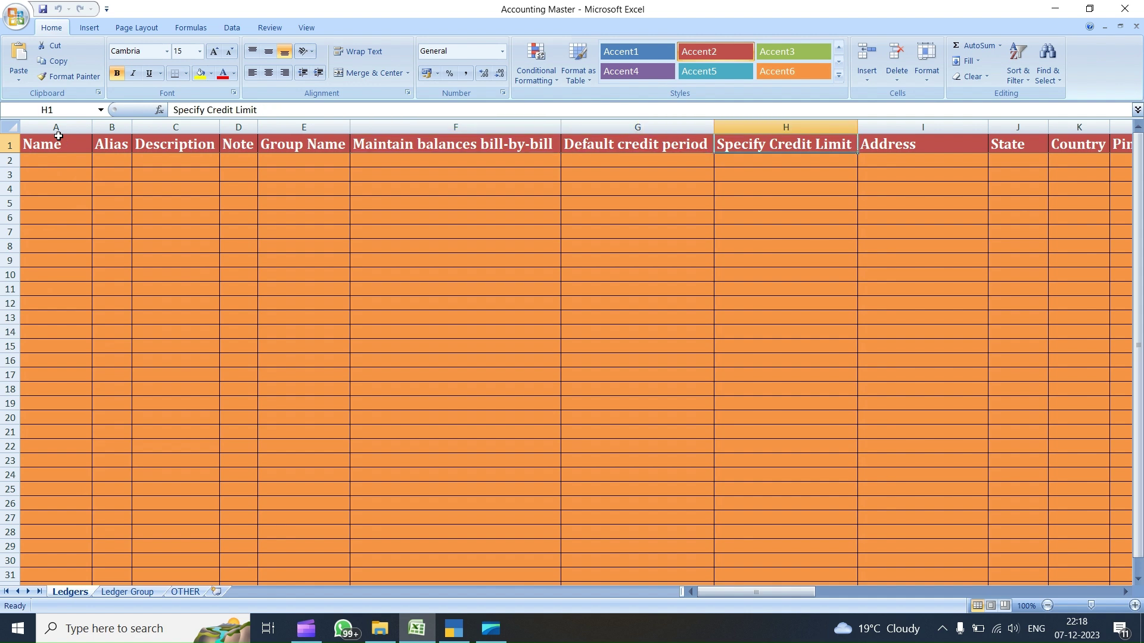
pyautogui.press('Right')
pyautogui.press('Right')
pyautogui.press('Right')
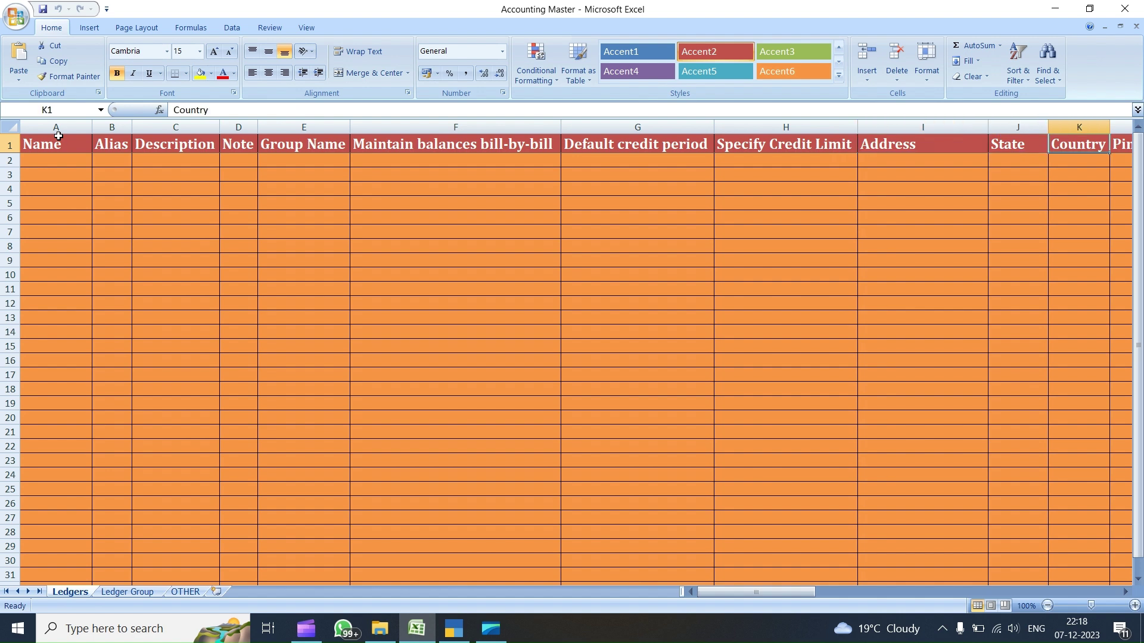
pyautogui.press('Right')
pyautogui.press('Right')
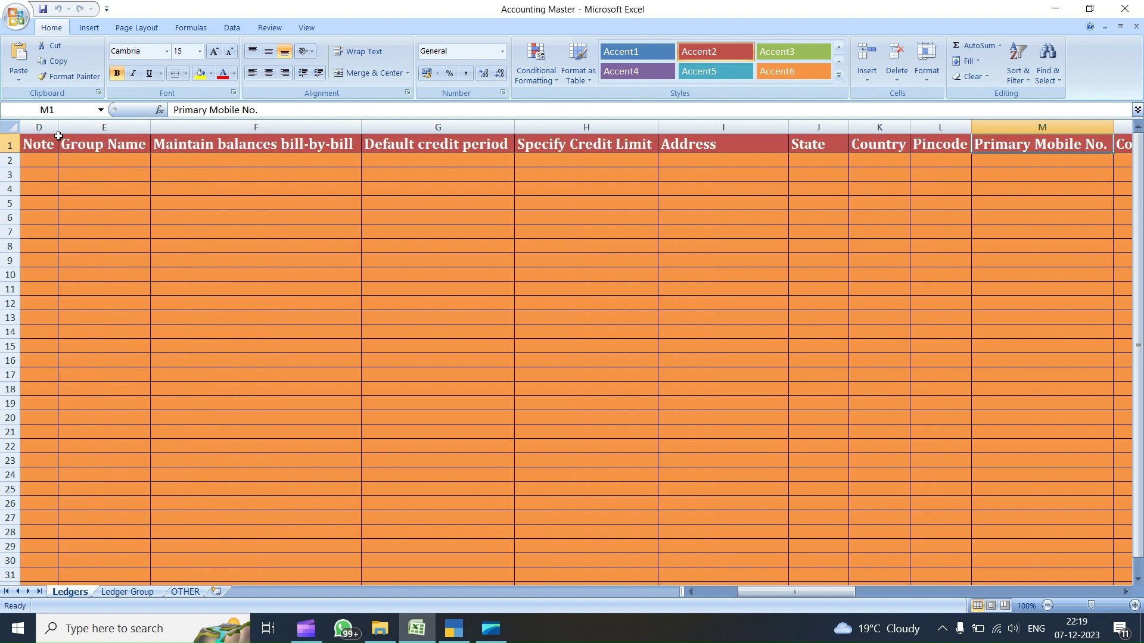
pyautogui.press('Right')
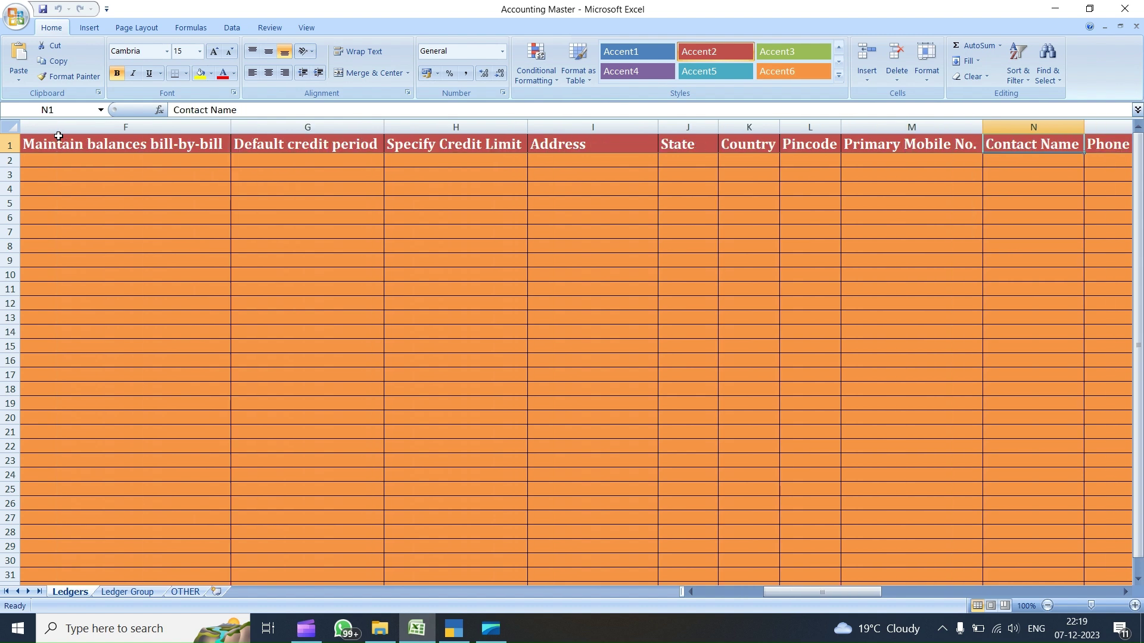
pyautogui.press('Right')
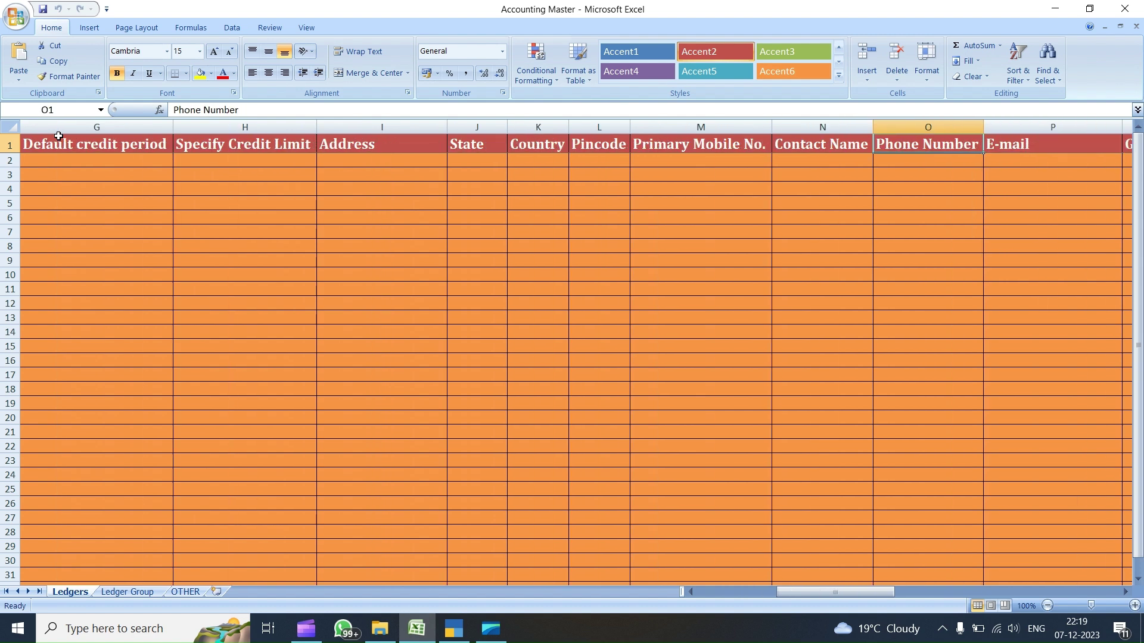
pyautogui.press('Right')
pyautogui.press('Right')
pyautogui.press('Right')
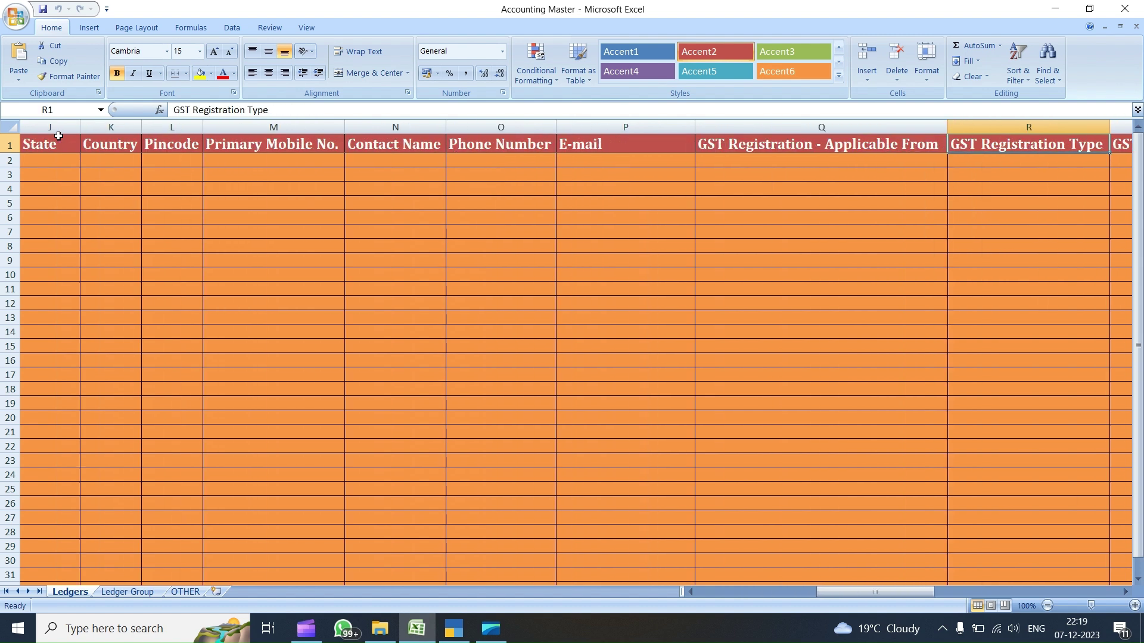
pyautogui.press('Right')
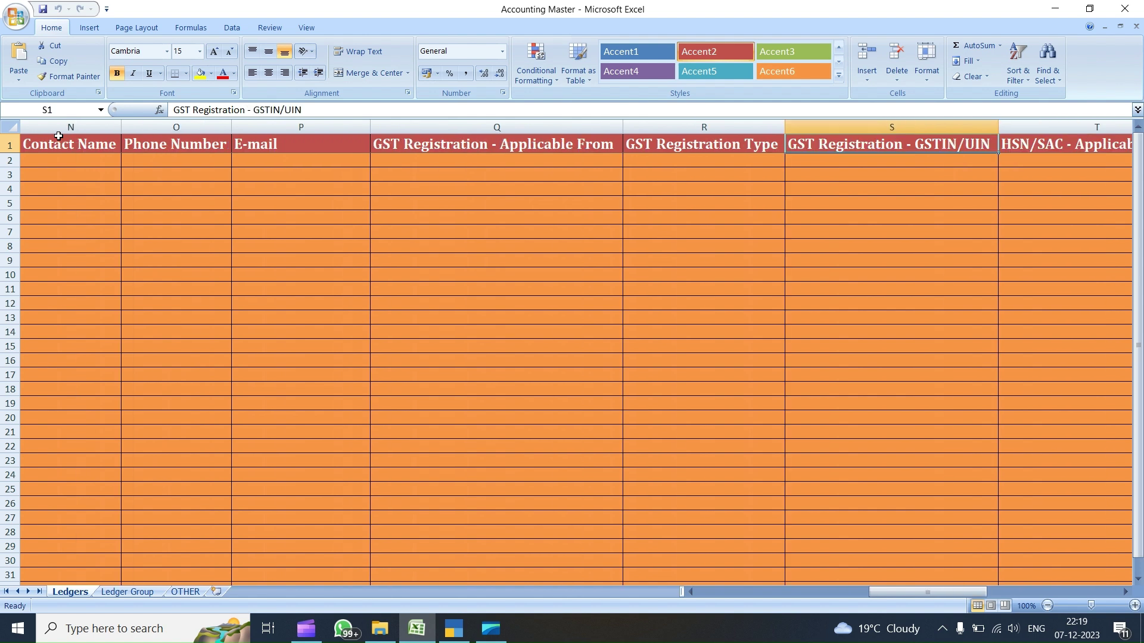
pyautogui.press('Right')
pyautogui.press('Right')
pyautogui.press('Right')
pyautogui.press('Right')
pyautogui.press('Right')
pyautogui.press('Right')
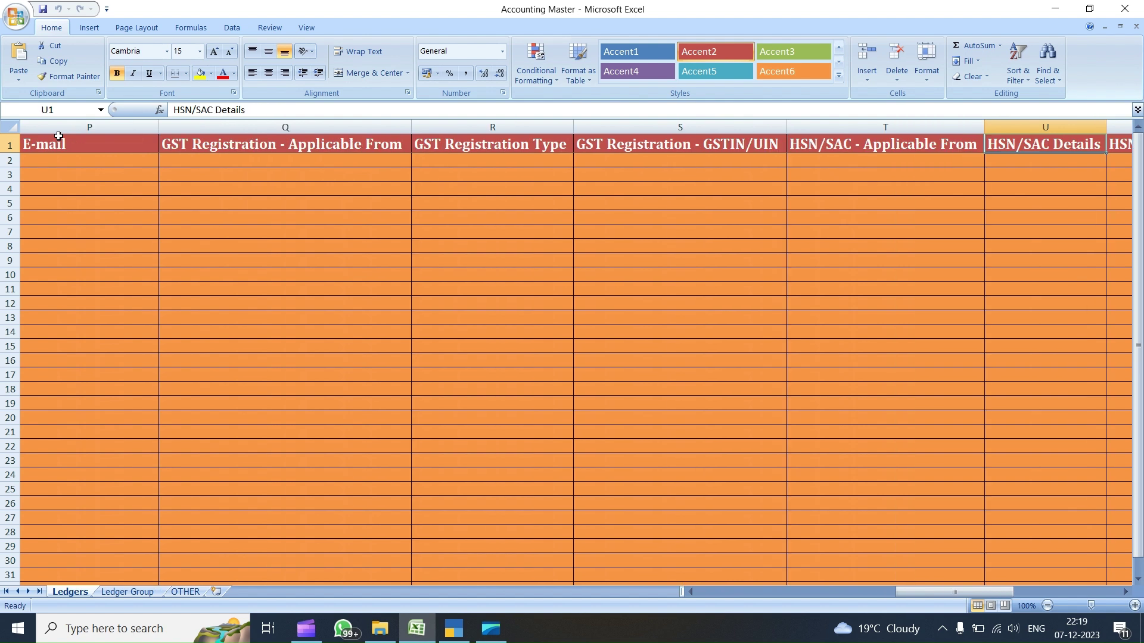
pyautogui.press('Right')
pyautogui.press('Right')
pyautogui.press('Right')
pyautogui.press('Right')
pyautogui.press('Right')
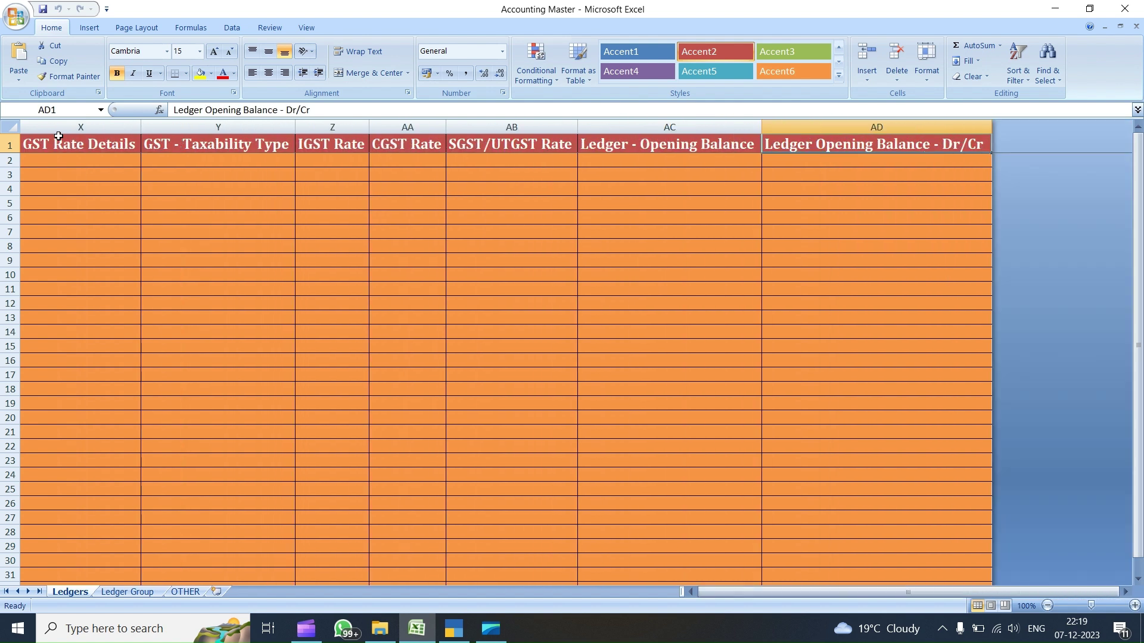
# - Return to cell A1, go back to the Ledger Group sheet, then bring up TallyPrime
pyautogui.press('Down')
pyautogui.press('Up')
pyautogui.hotkey('ctrl', 'Home')
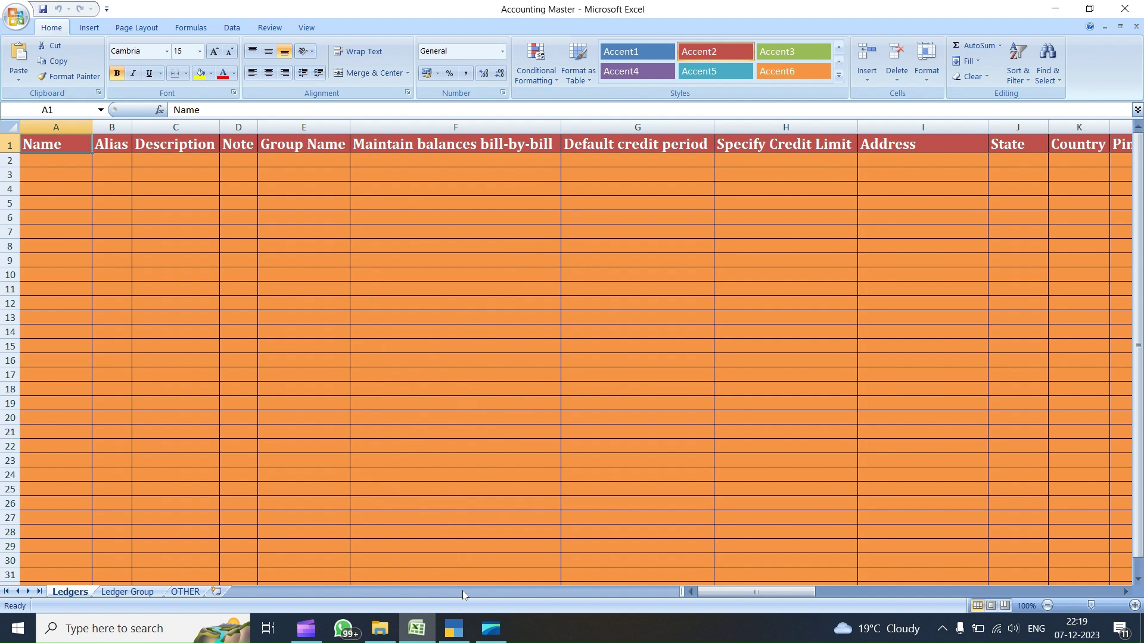
pyautogui.click(127, 592)
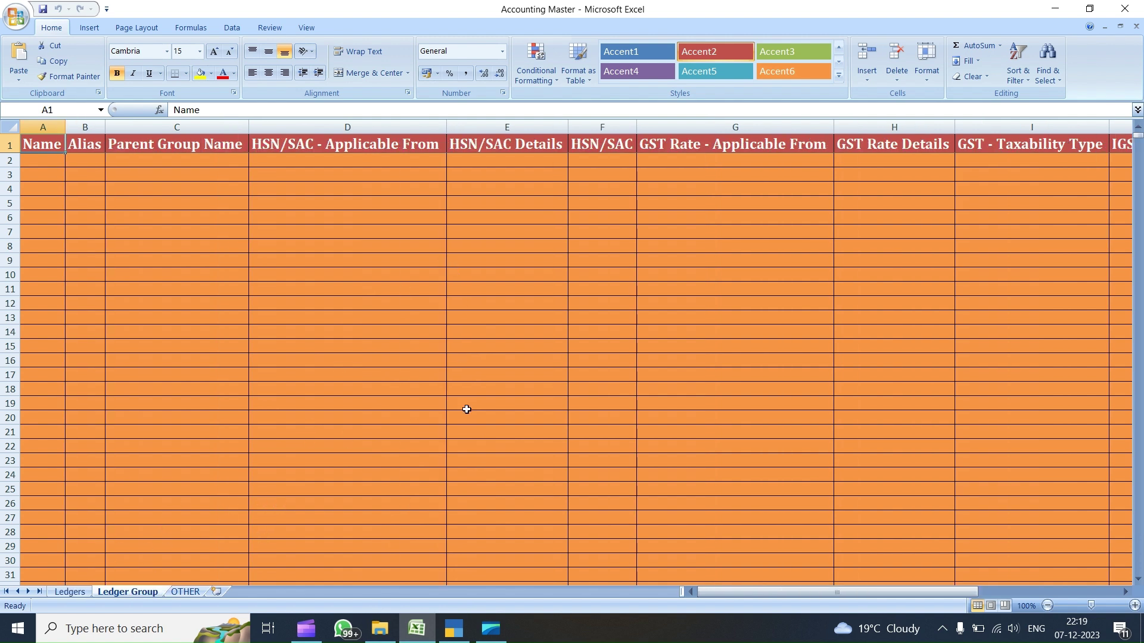
pyautogui.click(453, 629)
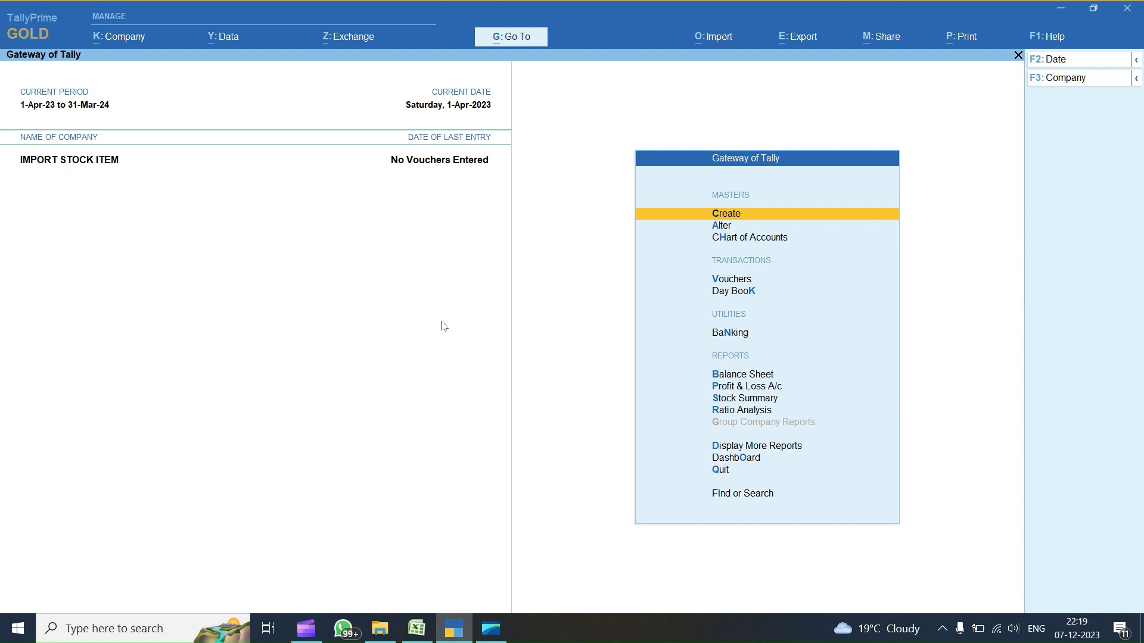
# - Go to Import > Manage > Sample Excel File for Masters in TallyPrime
pyautogui.press('alt')
pyautogui.hotkey('alt', 'o')
pyautogui.press('Down')
pyautogui.press('Down')
pyautogui.press('Down')
pyautogui.press('Down')
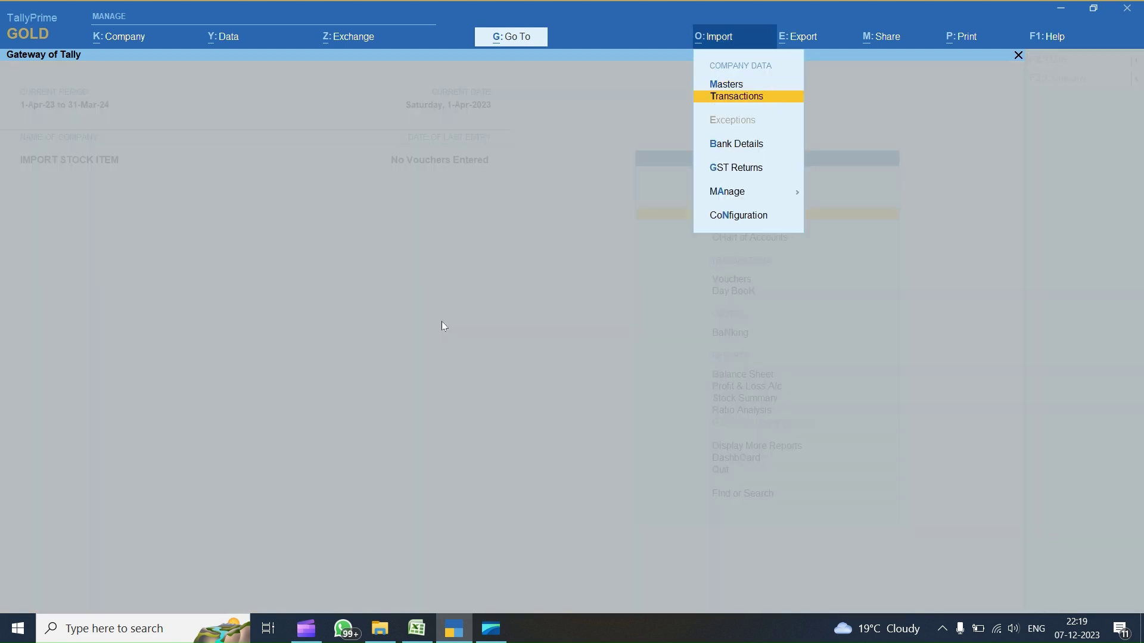
pyautogui.press('Return')
pyautogui.press('Down')
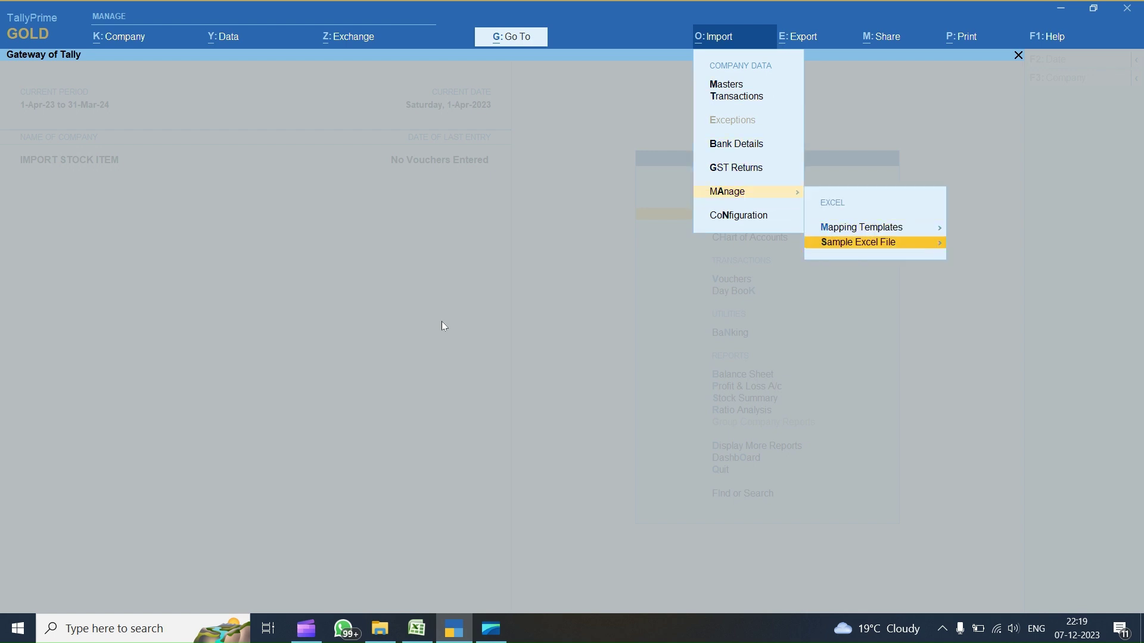
pyautogui.press('Return')
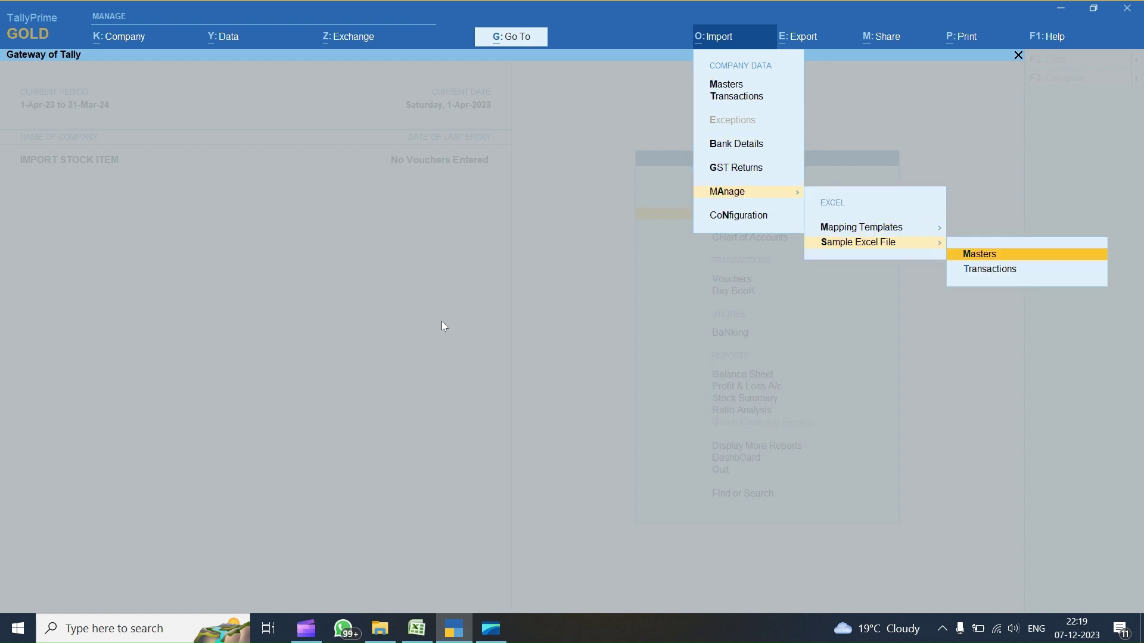
pyautogui.press('Return')
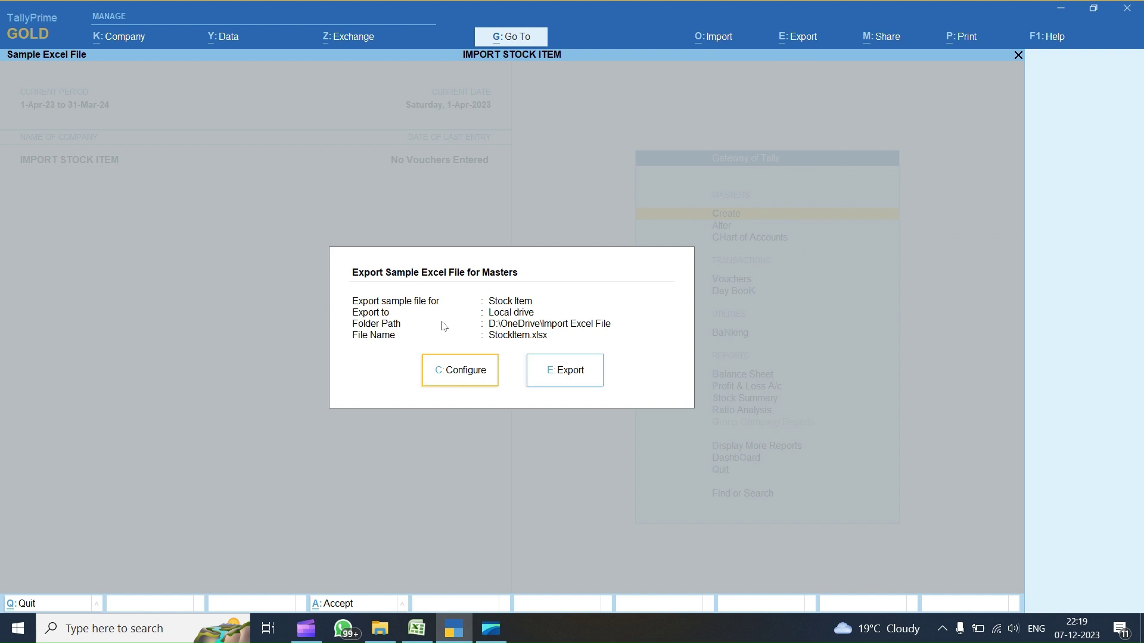
# - Configure the sample file for Ledger masters and export it as Ledger.xlsx
pyautogui.press('c')
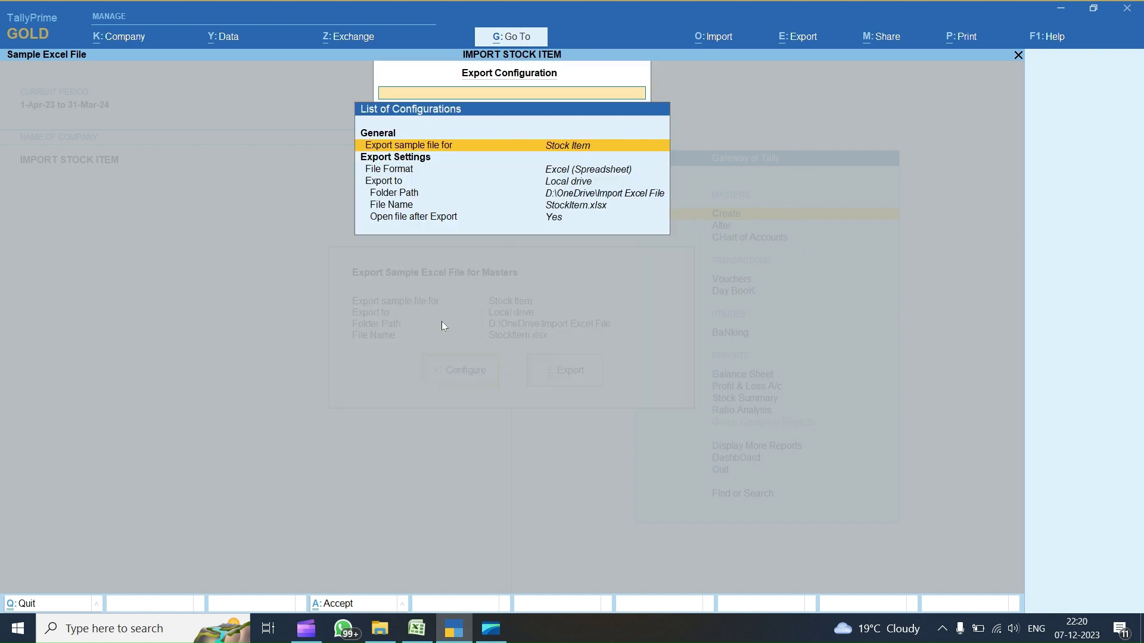
pyautogui.press('Return')
pyautogui.press('Up')
pyautogui.press('Up')
pyautogui.press('Up')
pyautogui.press('Up')
pyautogui.press('Up')
pyautogui.press('Up')
pyautogui.press('Up')
pyautogui.press('Up')
pyautogui.press('Up')
pyautogui.press('Up')
pyautogui.press('Up')
pyautogui.press('Up')
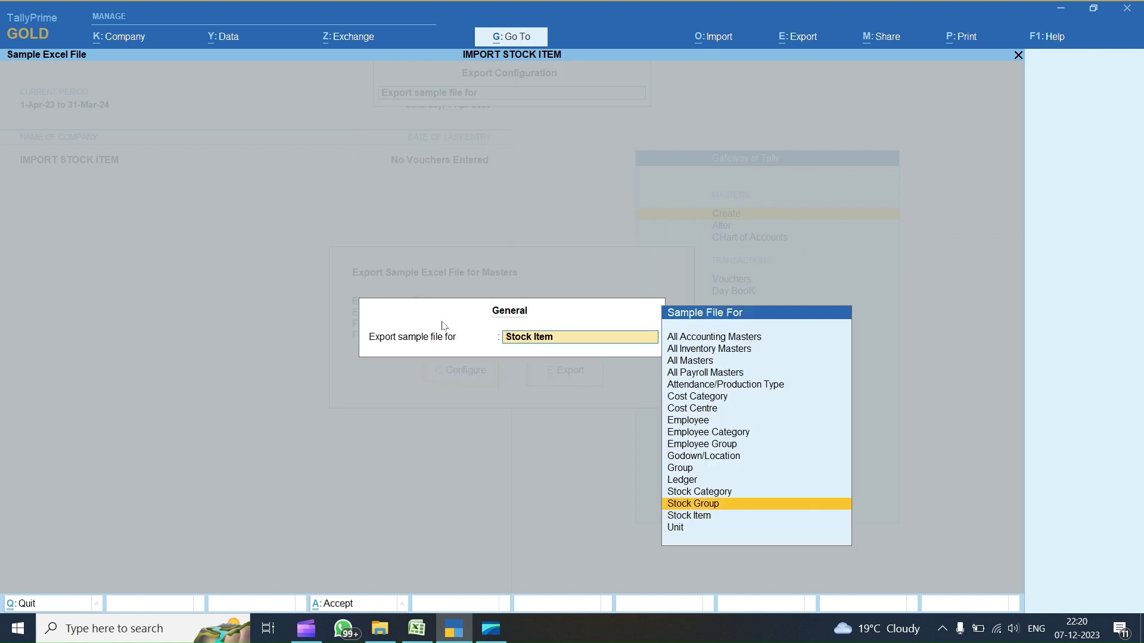
pyautogui.press('Up')
pyautogui.press('Up')
pyautogui.press('Up')
pyautogui.press('Down')
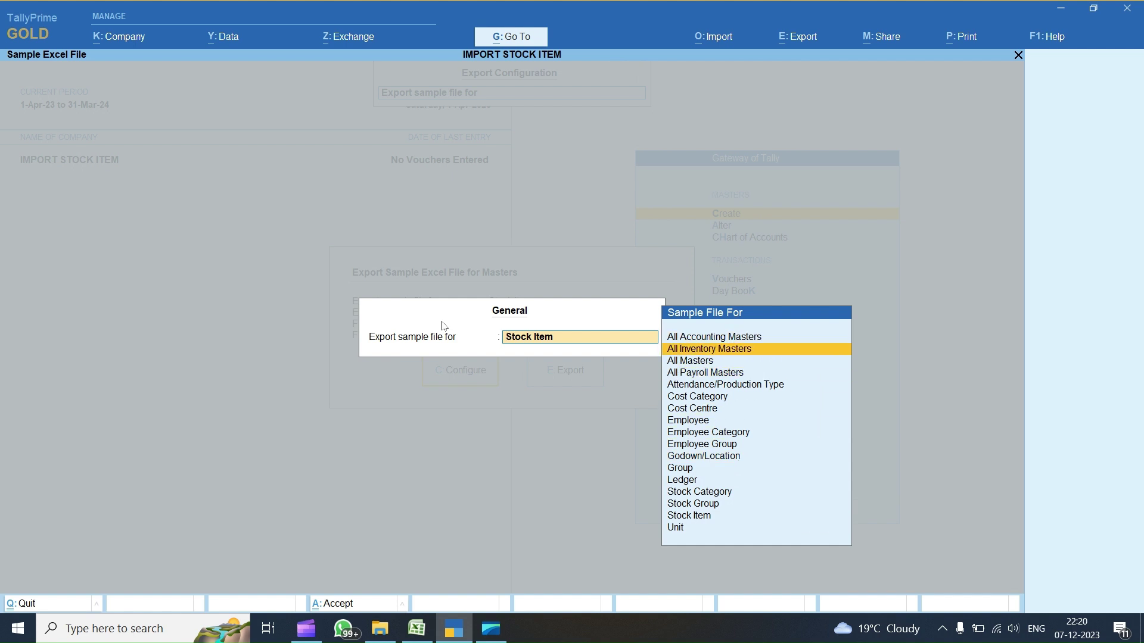
pyautogui.press('Down')
pyautogui.press('Down')
pyautogui.press('Down')
pyautogui.press('Down')
pyautogui.press('Down')
pyautogui.press('Down')
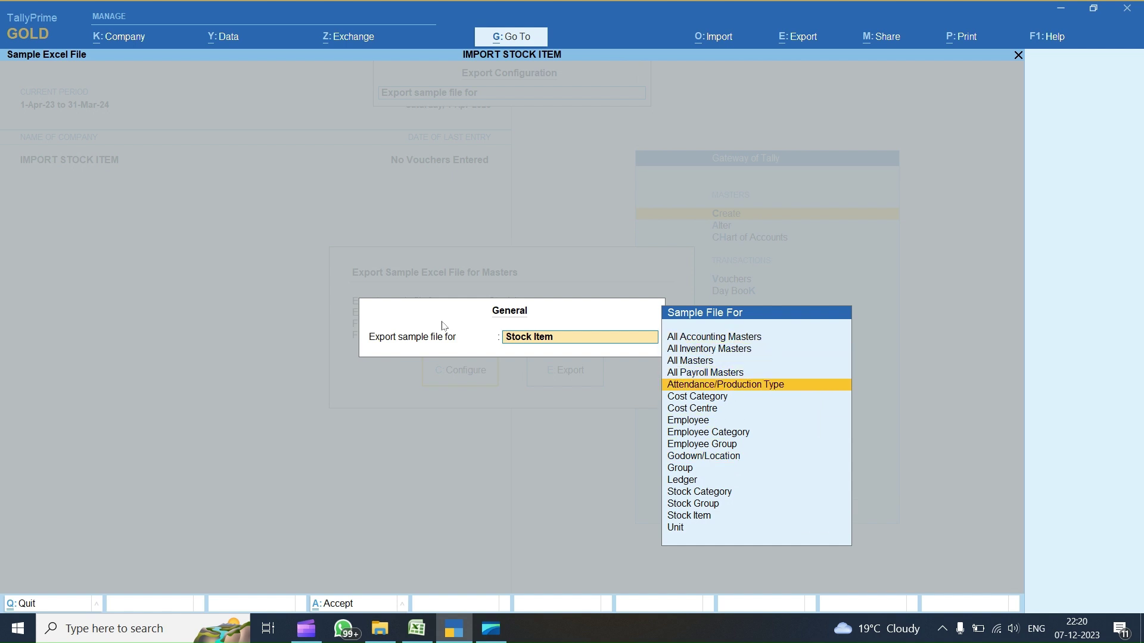
pyautogui.press('Down')
pyautogui.press('Down')
pyautogui.press('Down')
pyautogui.press('Down')
pyautogui.press('Down')
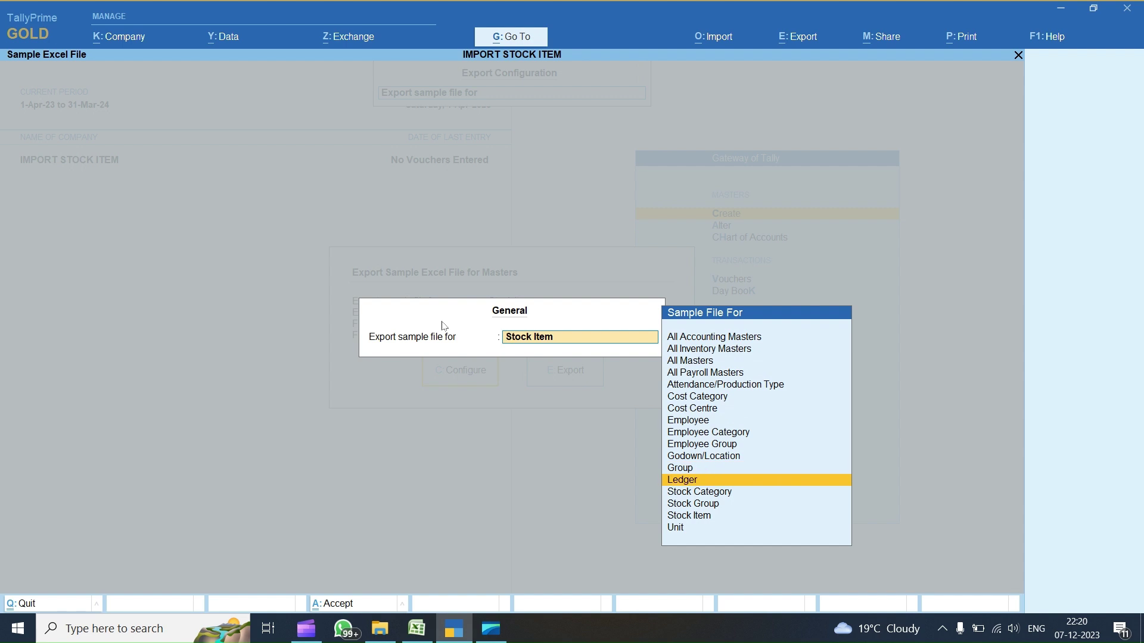
pyautogui.press('Return')
pyautogui.press('Down')
pyautogui.press('Down')
pyautogui.press('Down')
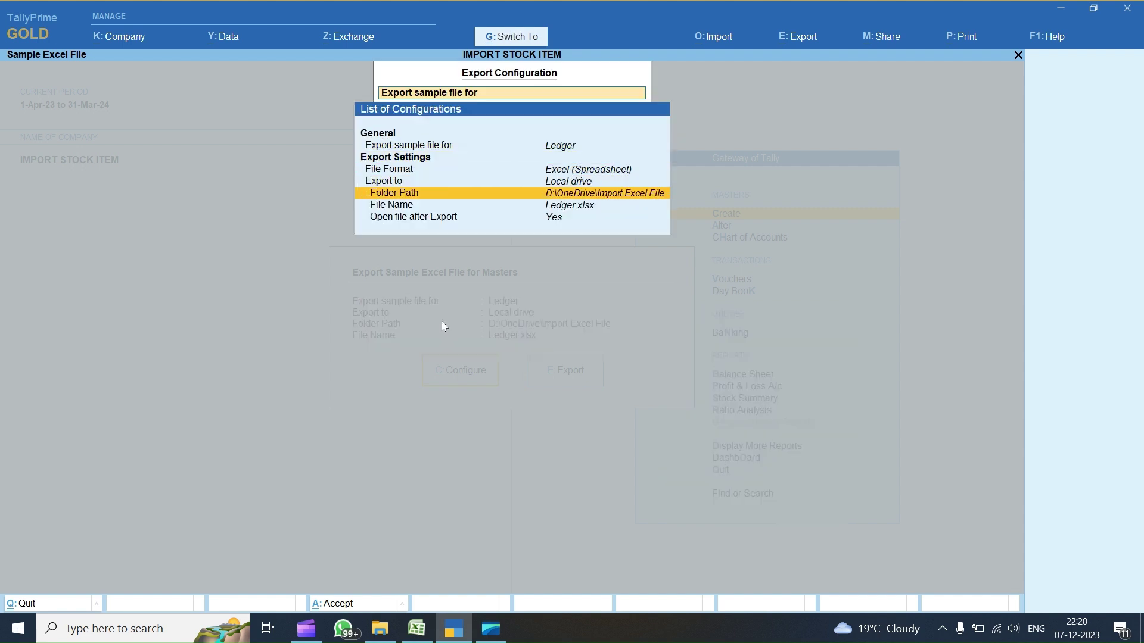
pyautogui.hotkey('ctrl', 'a')
pyautogui.press('Tab')
pyautogui.press('Return')
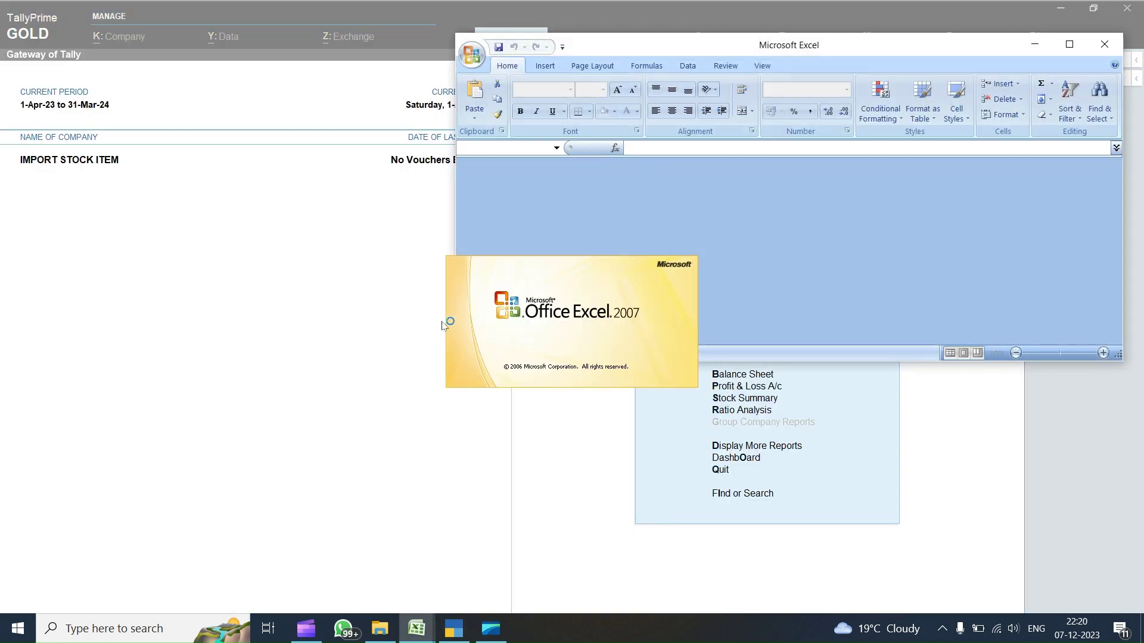
# - Close the exported Ledger sample workbook and return to the Accounting Master workbook
pyautogui.click(1069, 44)
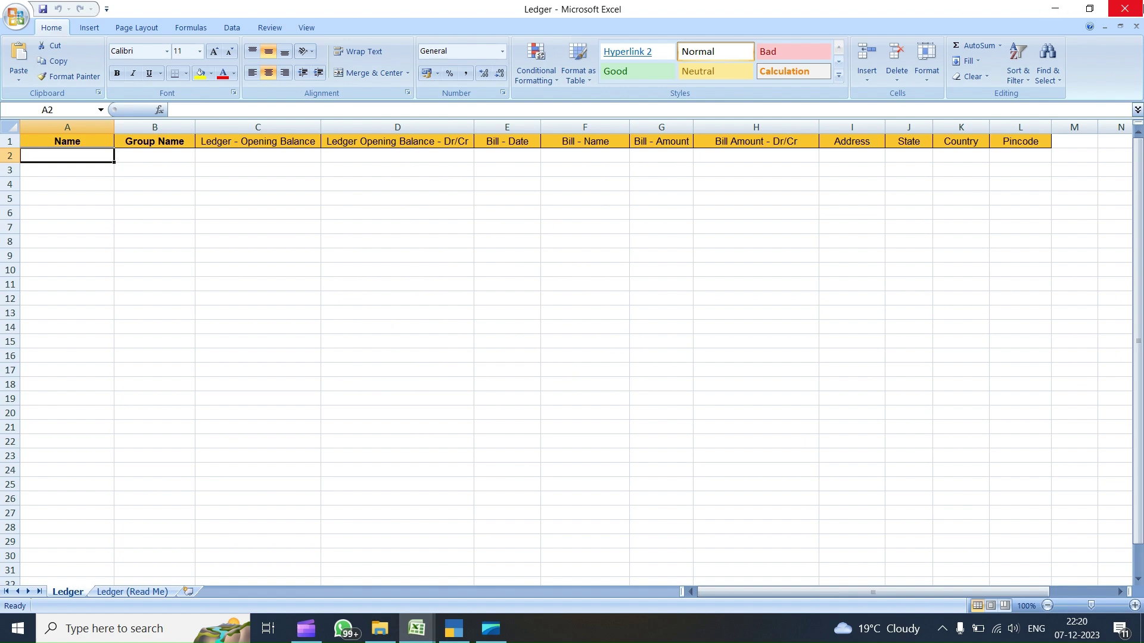
pyautogui.click(1125, 8)
pyautogui.click(417, 629)
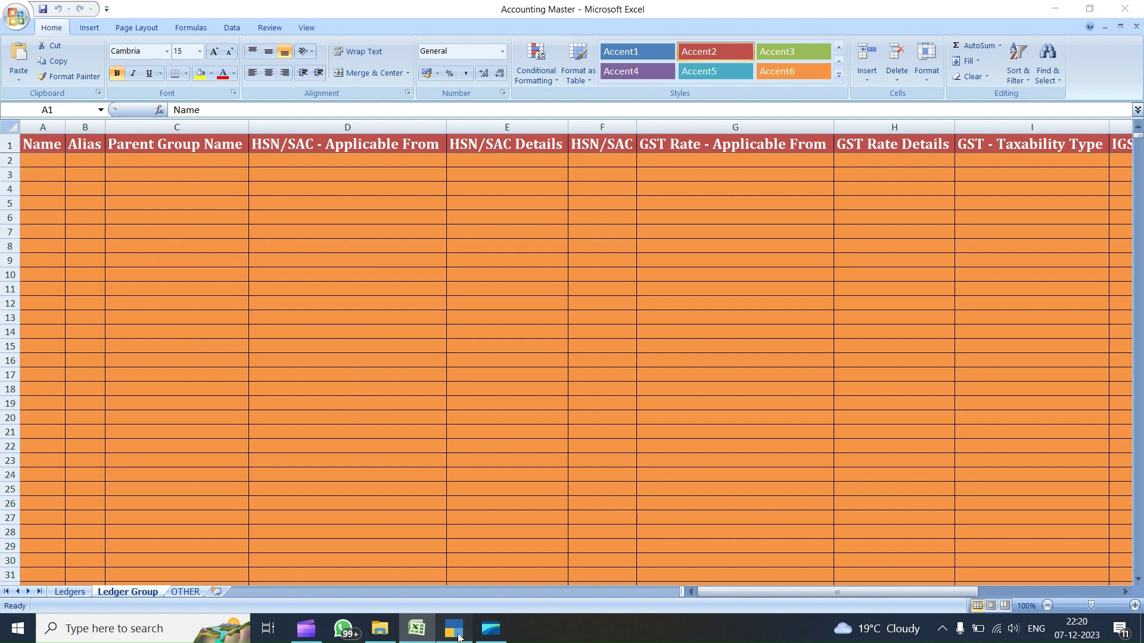
# - Review the Ledger Group sheet's header row from Name through column L
pyautogui.click(455, 630)
pyautogui.click(418, 629)
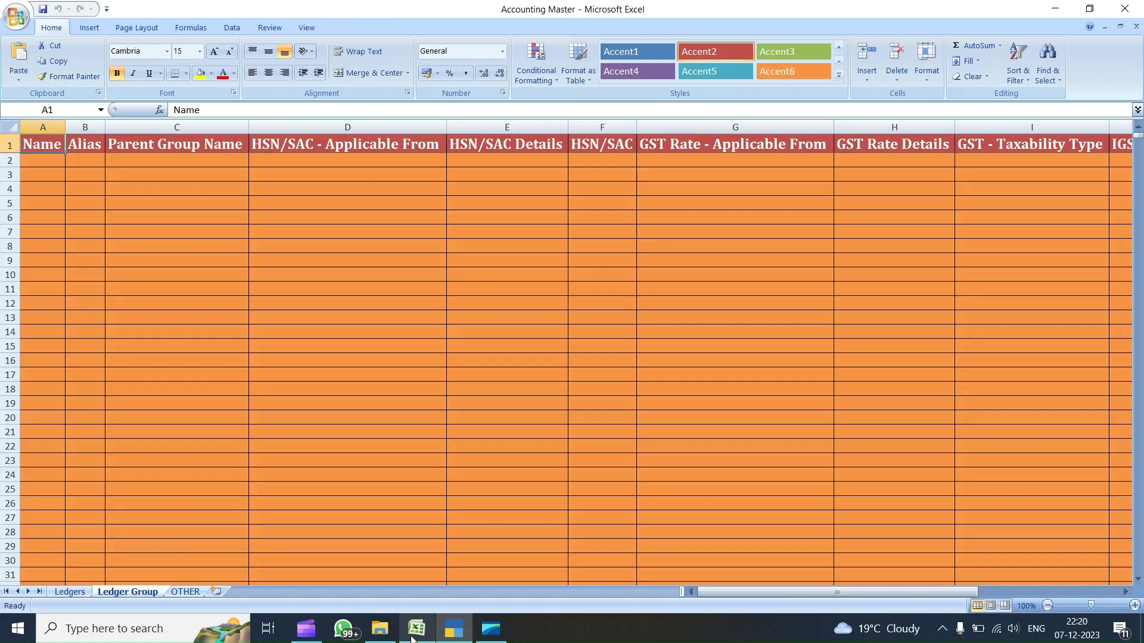
pyautogui.moveTo(43, 143); pyautogui.dragTo(190, 142)
pyautogui.press('Right')
pyautogui.press('Right')
pyautogui.press('Right')
pyautogui.press('Right')
pyautogui.press('Right')
pyautogui.press('Right')
pyautogui.press('Right')
pyautogui.press('Right')
pyautogui.press('Right')
pyautogui.press('Right')
pyautogui.press('Right')
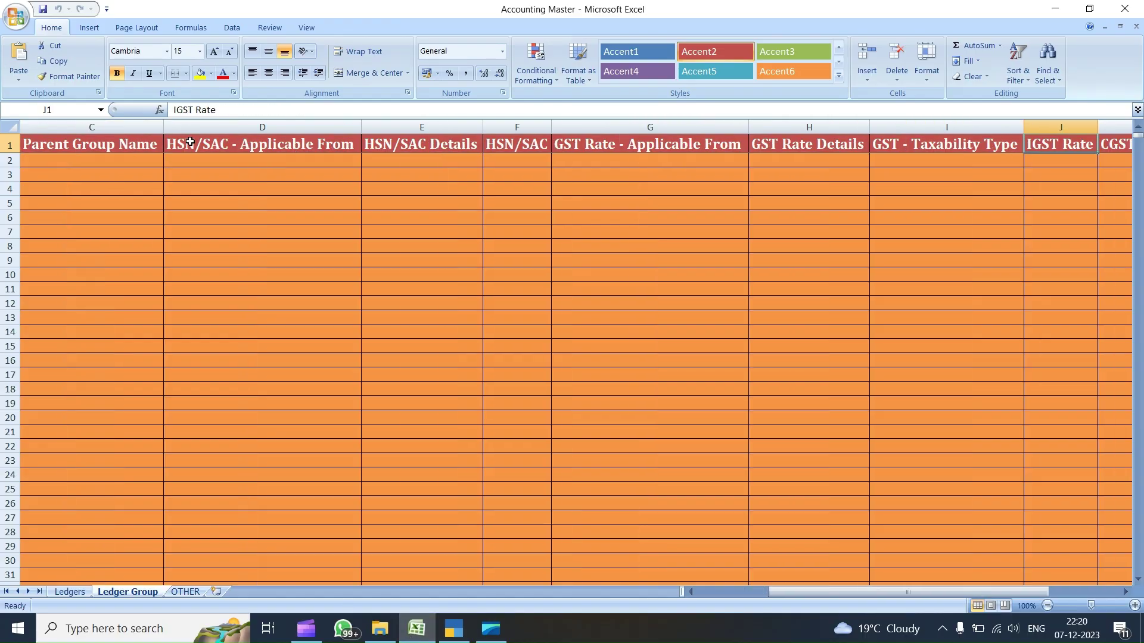
pyautogui.press('Left')
pyautogui.press('Left')
pyautogui.press('Left')
pyautogui.press('Left')
pyautogui.press('Left')
pyautogui.press('Left')
pyautogui.press('Left')
pyautogui.press('Left')
pyautogui.press('Left')
pyautogui.press('Left')
pyautogui.press('Left')
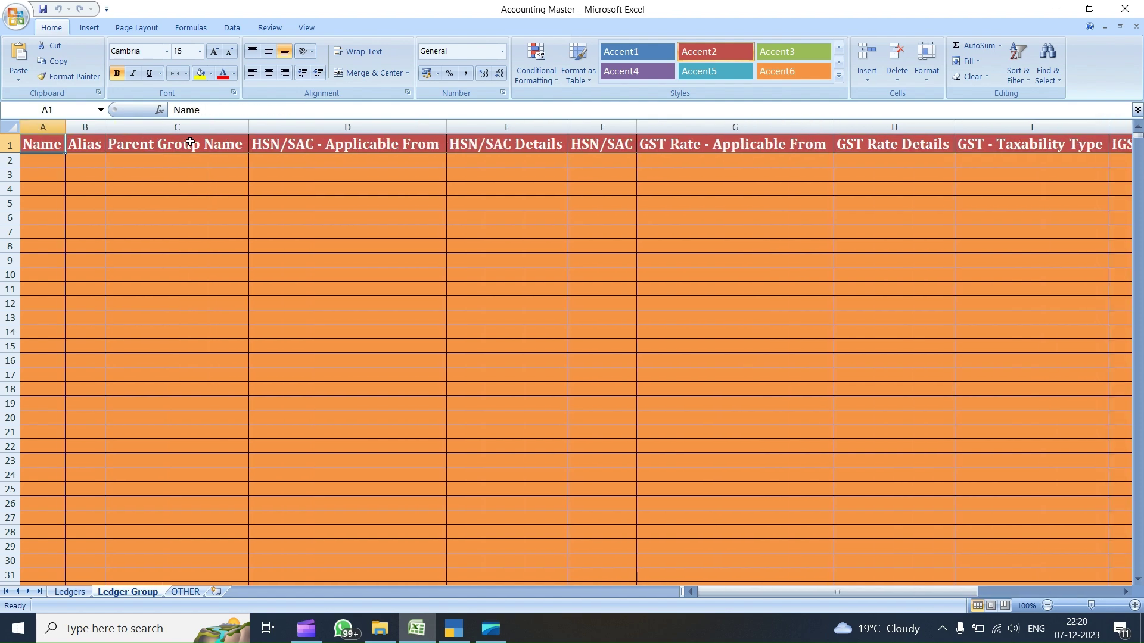
# - In TallyPrime, open Import > Manage > Mapping Templates > Alter for masters
pyautogui.click(452, 627)
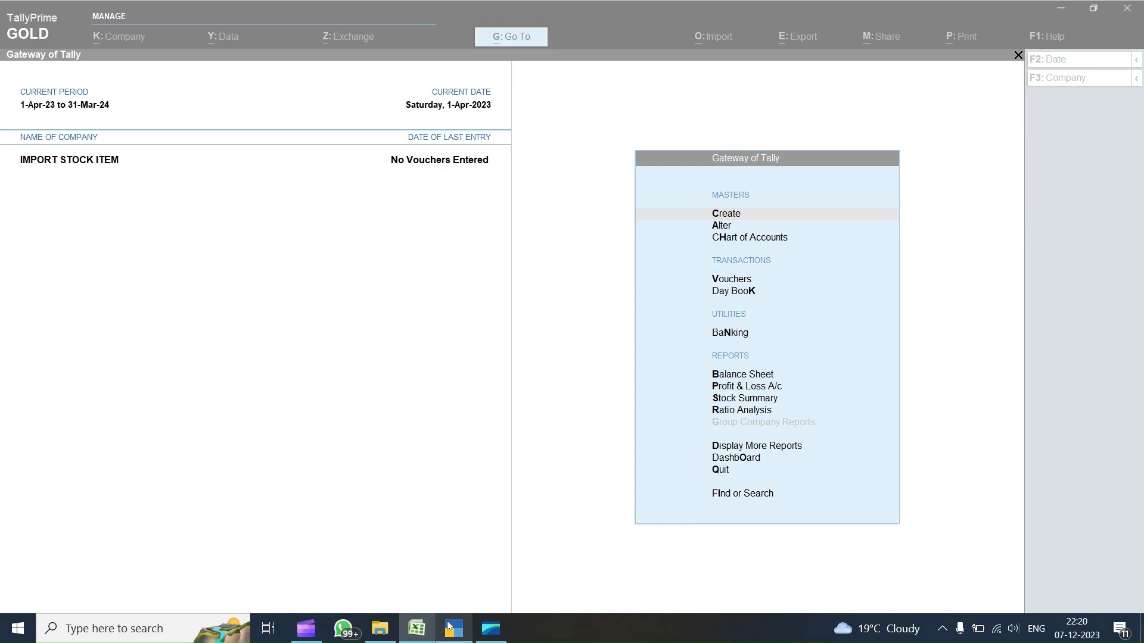
pyautogui.hotkey('alt', 'o')
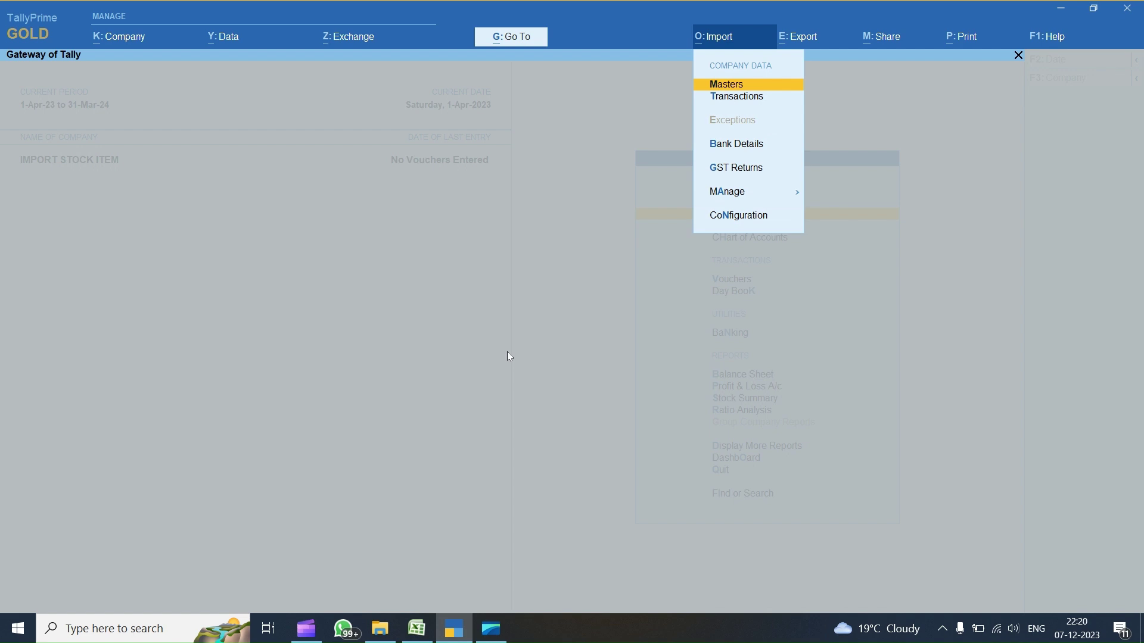
pyautogui.press('Down')
pyautogui.press('Down')
pyautogui.press('Down')
pyautogui.press('Down')
pyautogui.press('Return')
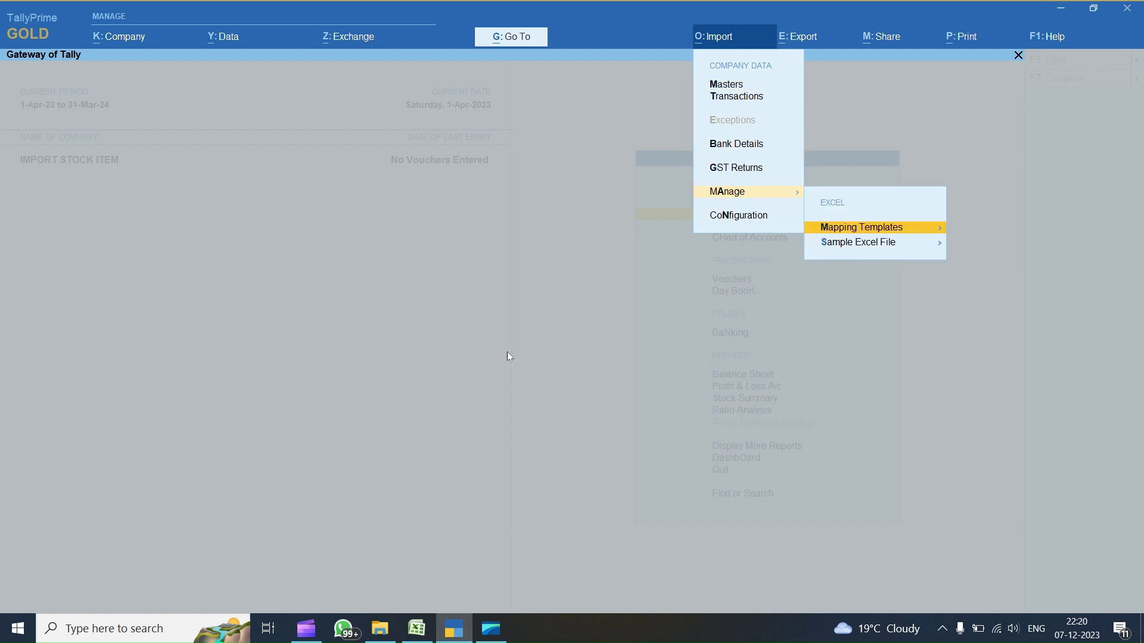
pyautogui.press('Return')
pyautogui.press('Down')
pyautogui.press('Up')
pyautogui.press('Down')
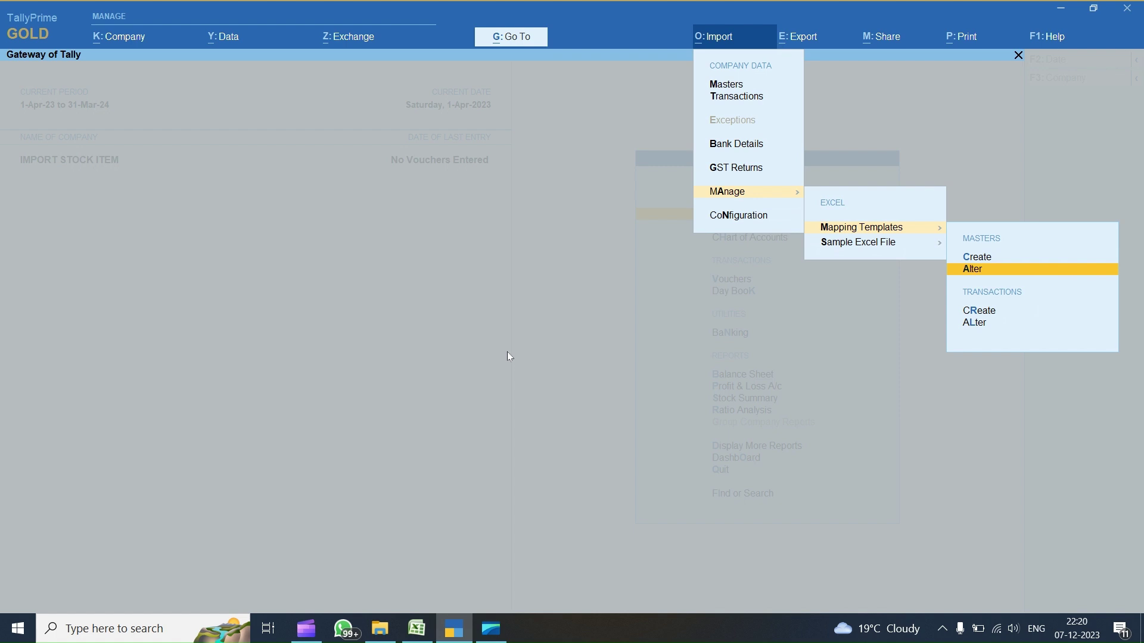
pyautogui.press('Return')
# - Select the Ledger Group Name template with Accounting Master.xlsx's Ledger Group worksheet, dismissing the warning
pyautogui.press('Down')
pyautogui.press('Down')
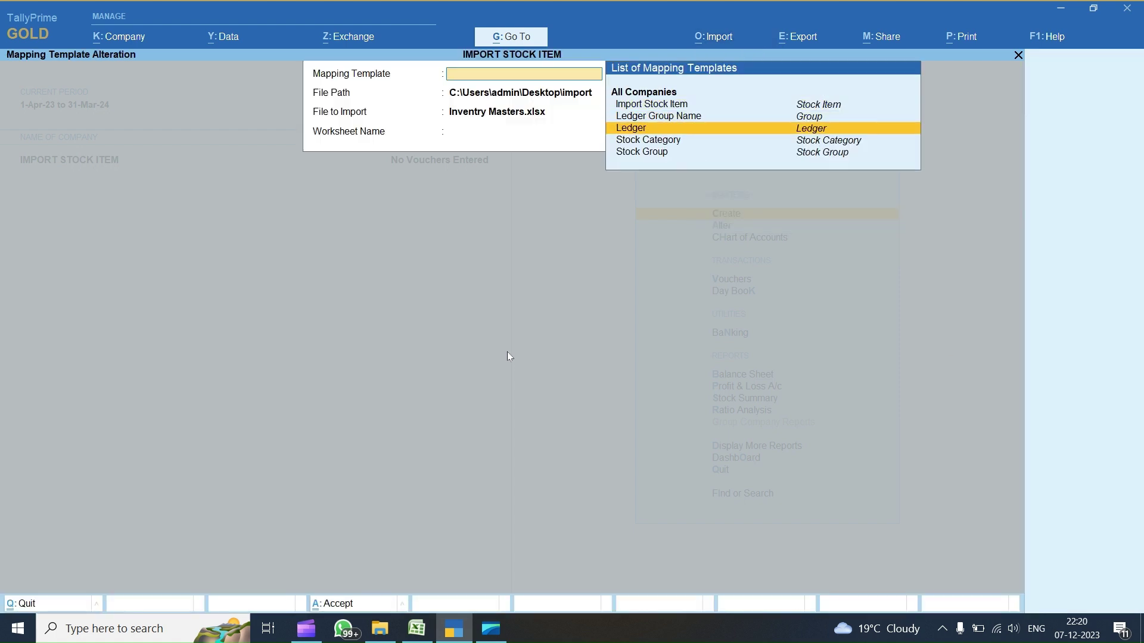
pyautogui.press('Up')
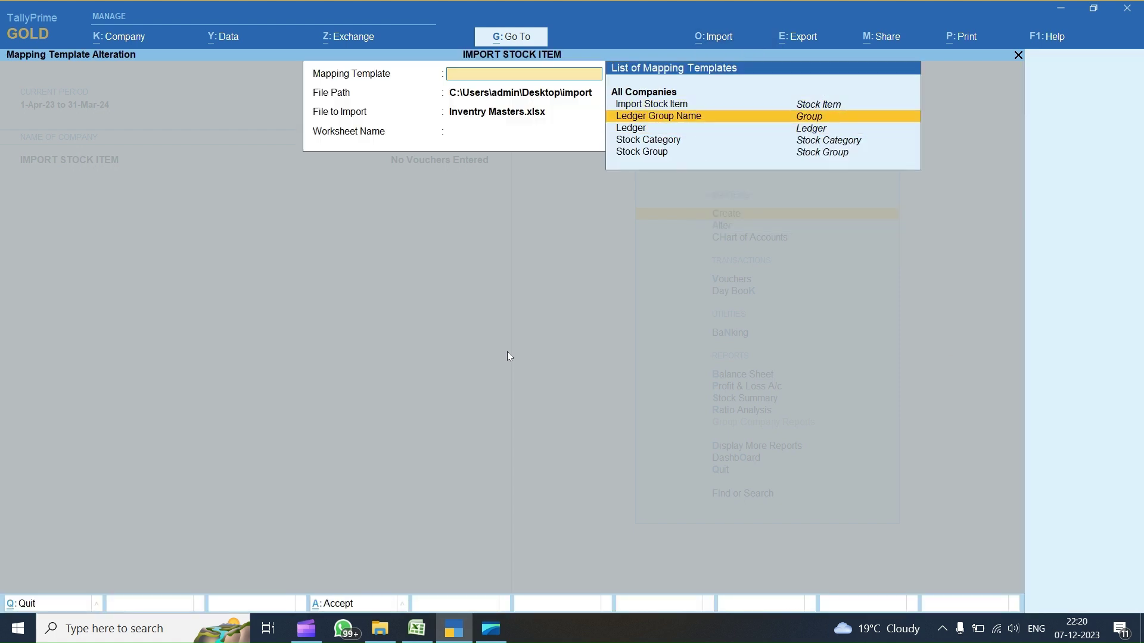
pyautogui.press('Return')
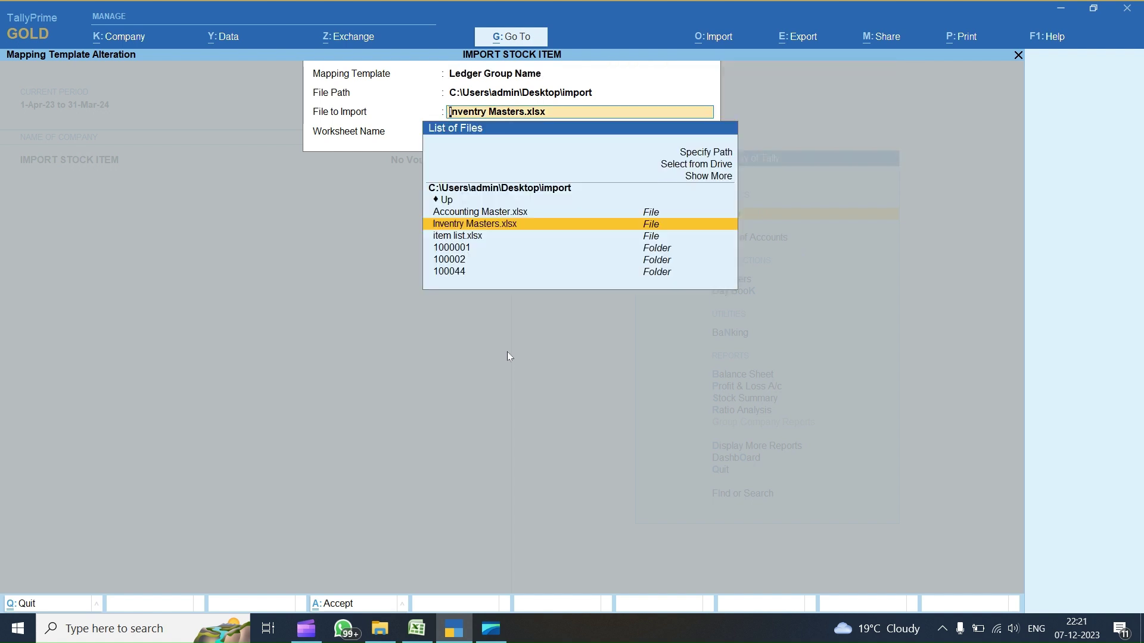
pyautogui.press('Up')
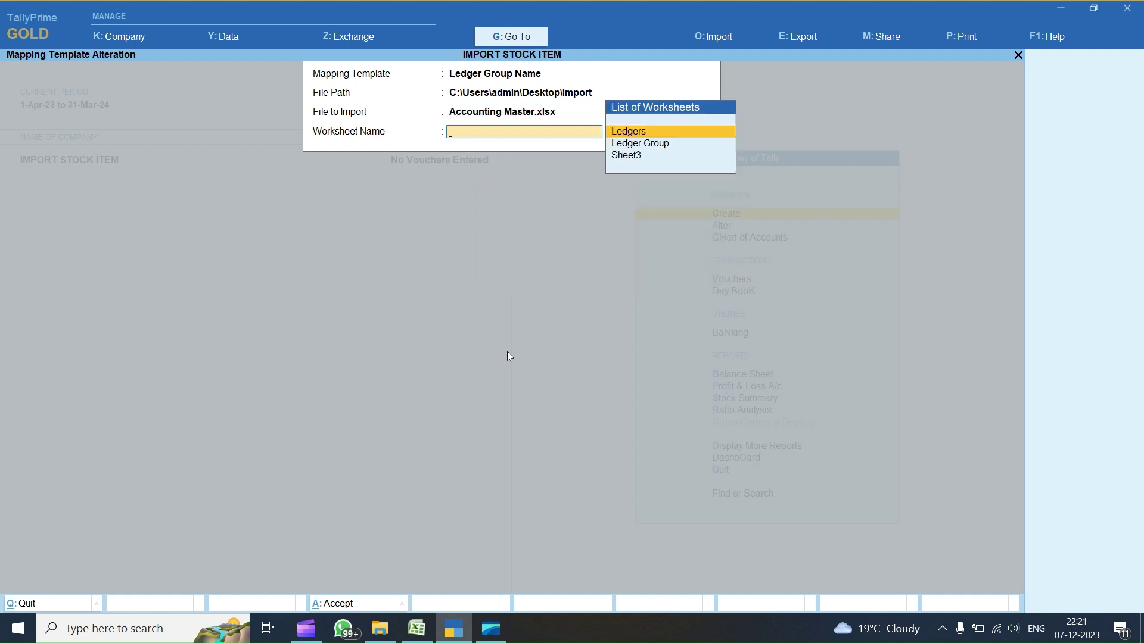
pyautogui.press('Down')
pyautogui.press('Down')
pyautogui.press('Up')
pyautogui.press('Up')
pyautogui.press('Down')
pyautogui.press('Down')
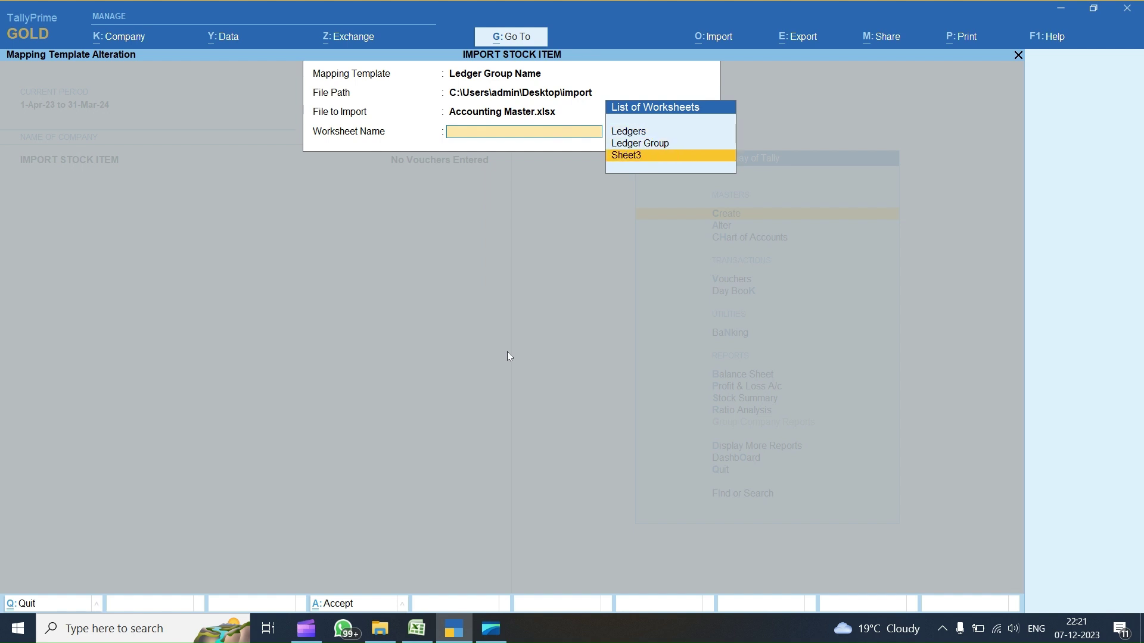
pyautogui.press('Up')
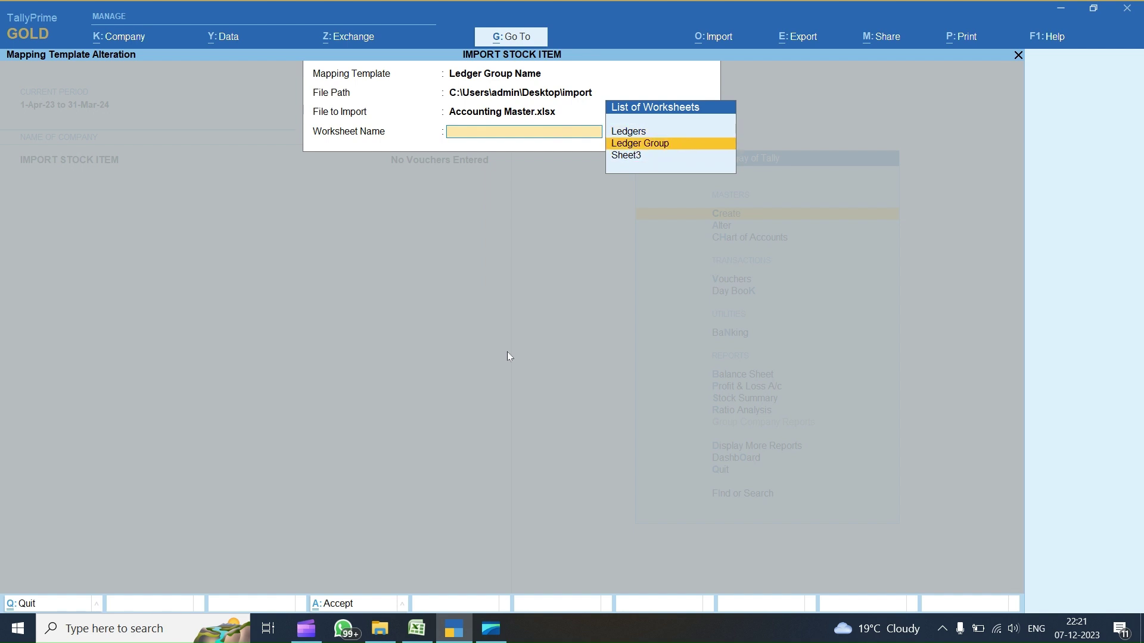
pyautogui.press('Return')
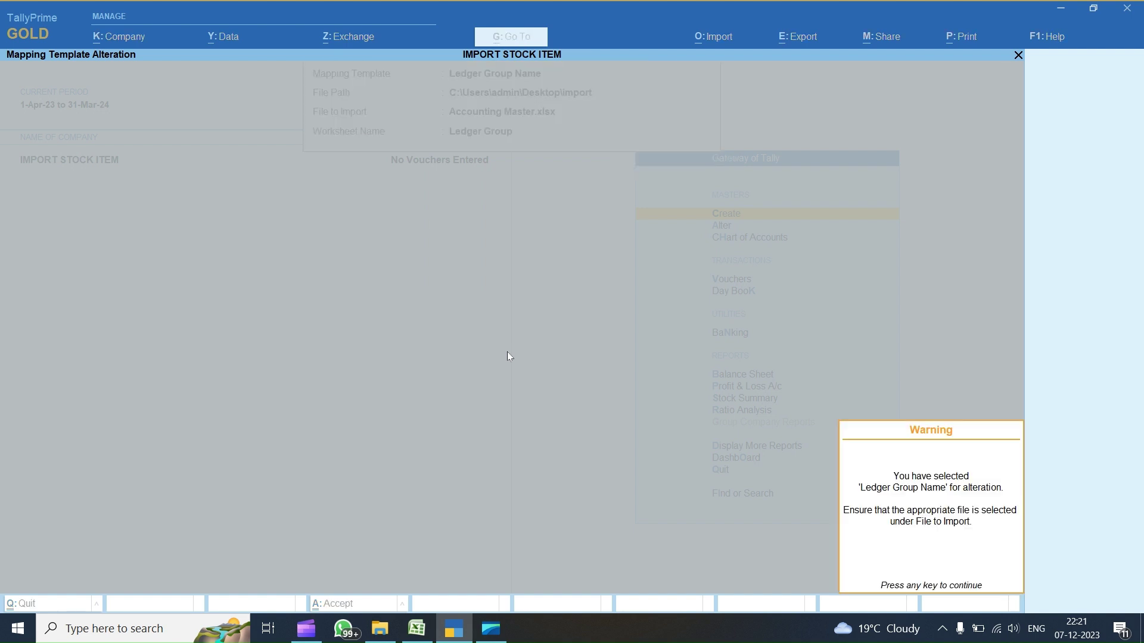
pyautogui.press('Return')
pyautogui.press('Return')
pyautogui.press('Return')
pyautogui.press('Return')
pyautogui.press('Return')
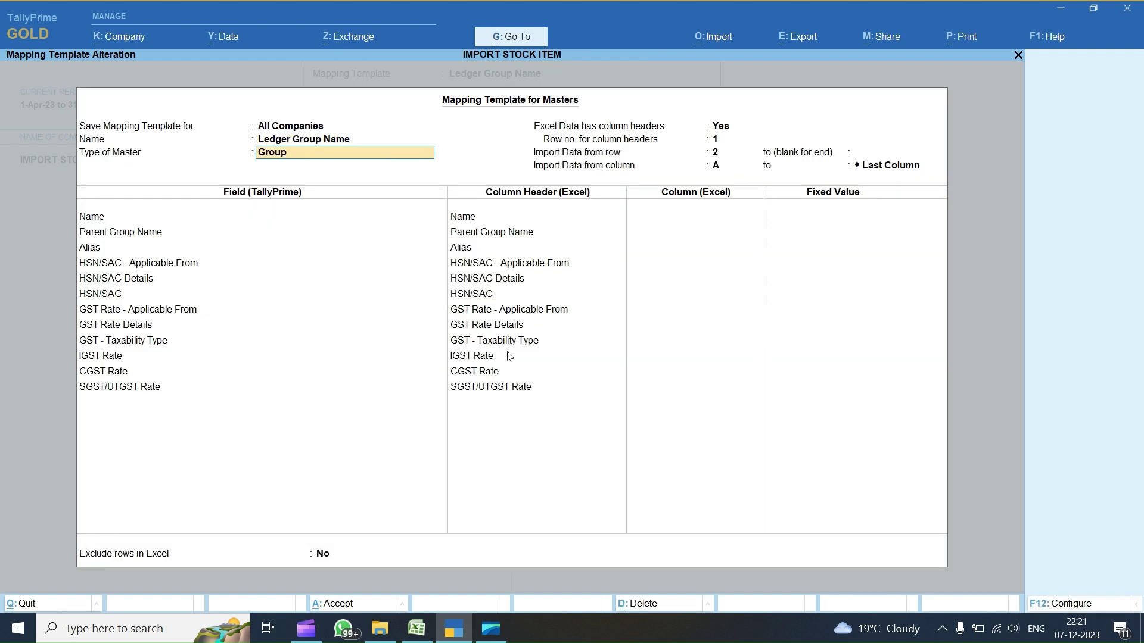
pyautogui.press('Return')
pyautogui.press('Return')
pyautogui.press('Return')
pyautogui.press('Return')
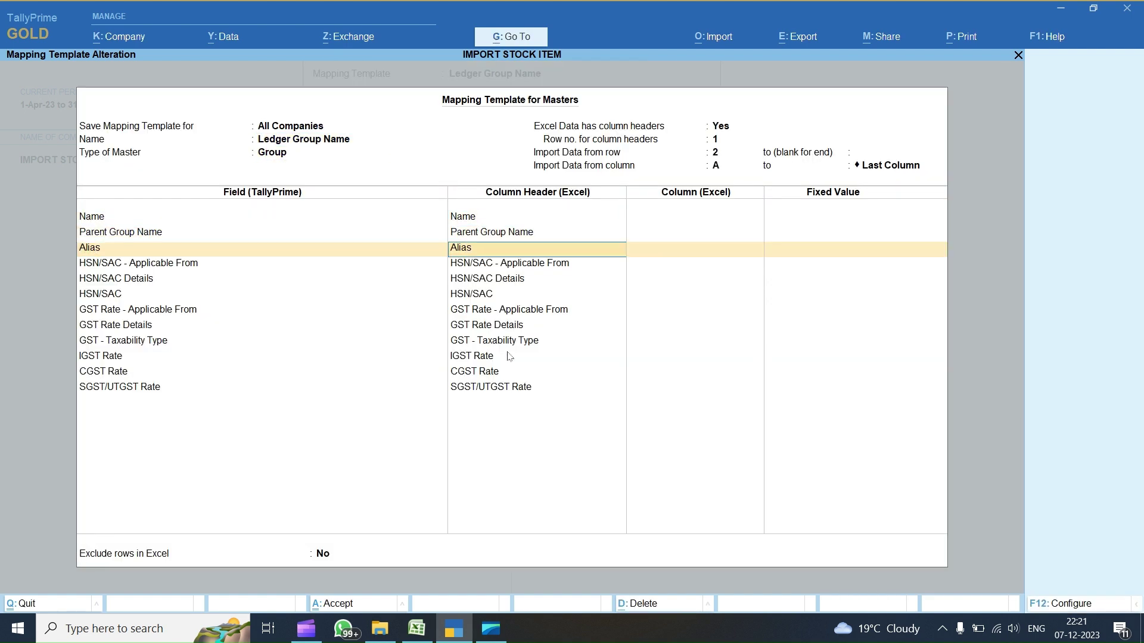
pyautogui.press('Return')
pyautogui.press('Return')
pyautogui.press('Return')
pyautogui.press('Return')
pyautogui.press('Return')
pyautogui.press('Return')
pyautogui.press('Return')
pyautogui.press('Return')
pyautogui.press('Return')
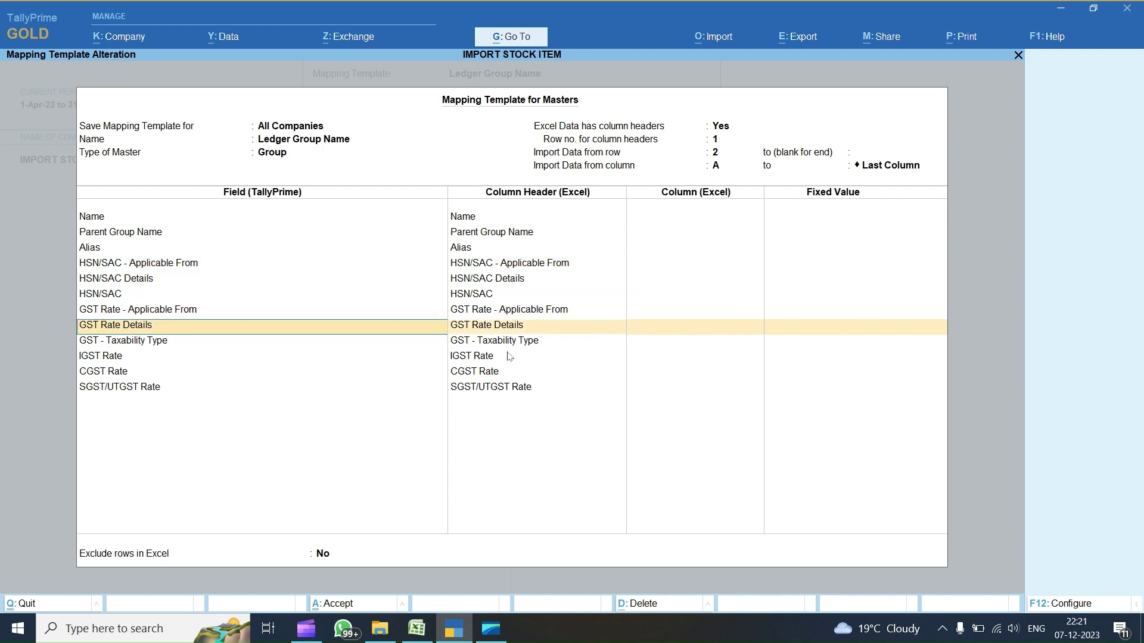
pyautogui.press('Return')
pyautogui.press('Return')
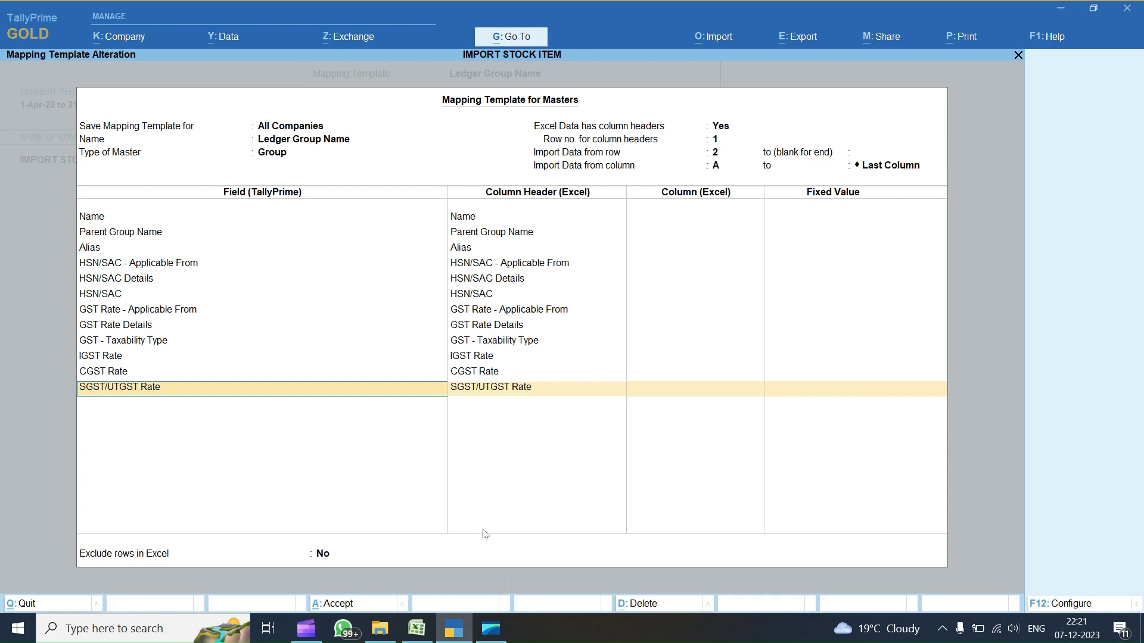
pyautogui.click(417, 629)
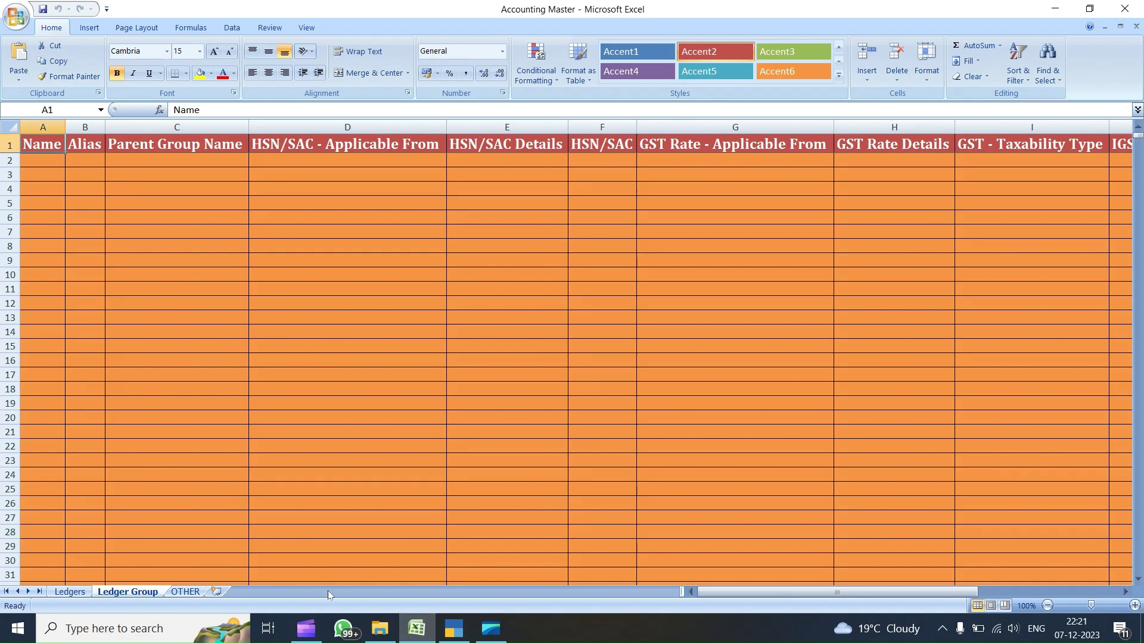
pyautogui.click(453, 629)
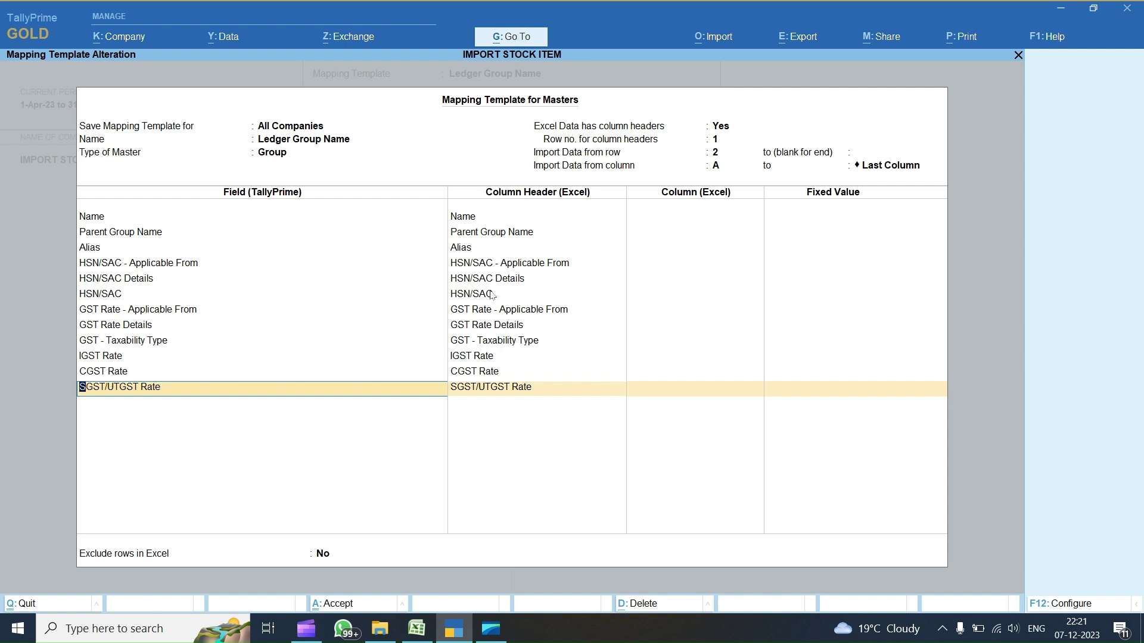
pyautogui.press('BackSpace')
pyautogui.press('Escape')
# - Quit the import screens and check the Ledgers sheet's columns in Excel
pyautogui.press('y')
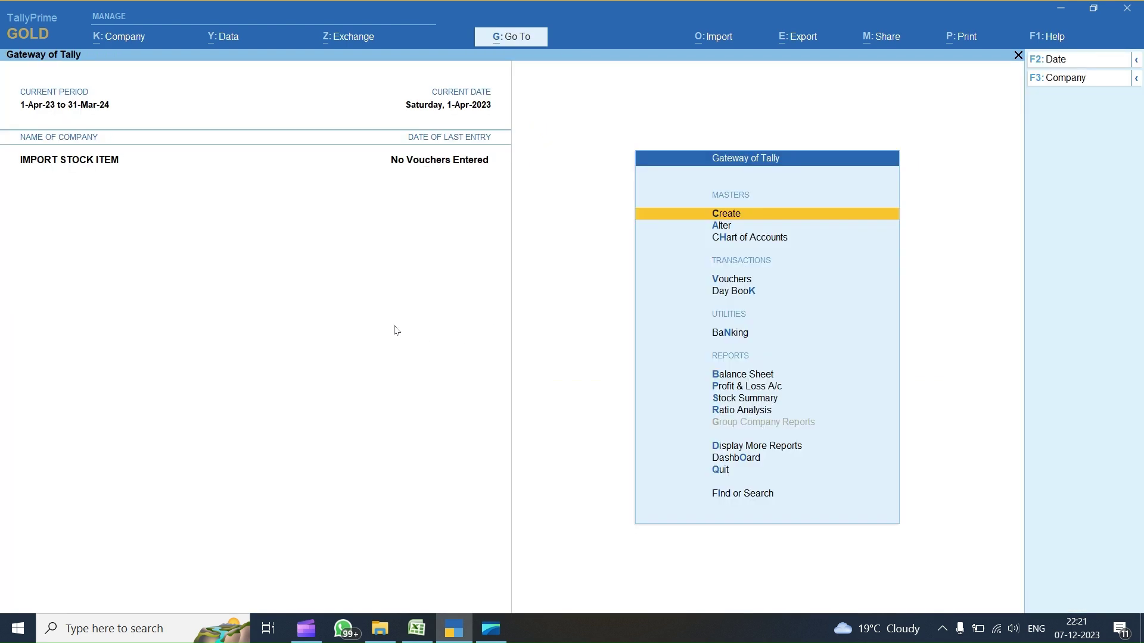
pyautogui.click(416, 628)
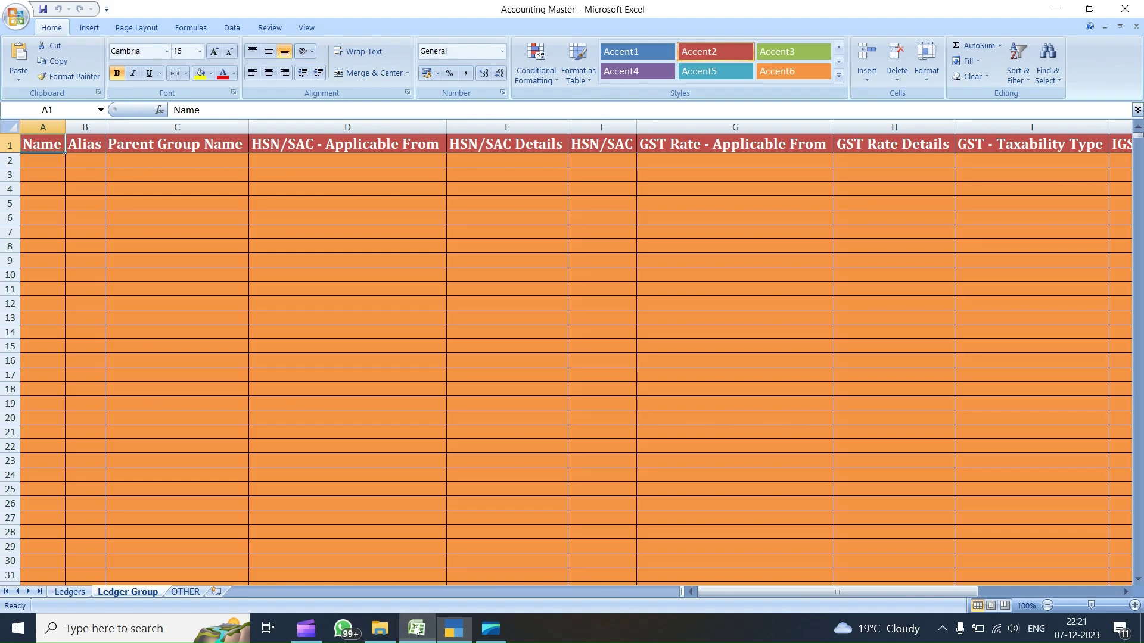
pyautogui.click(71, 591)
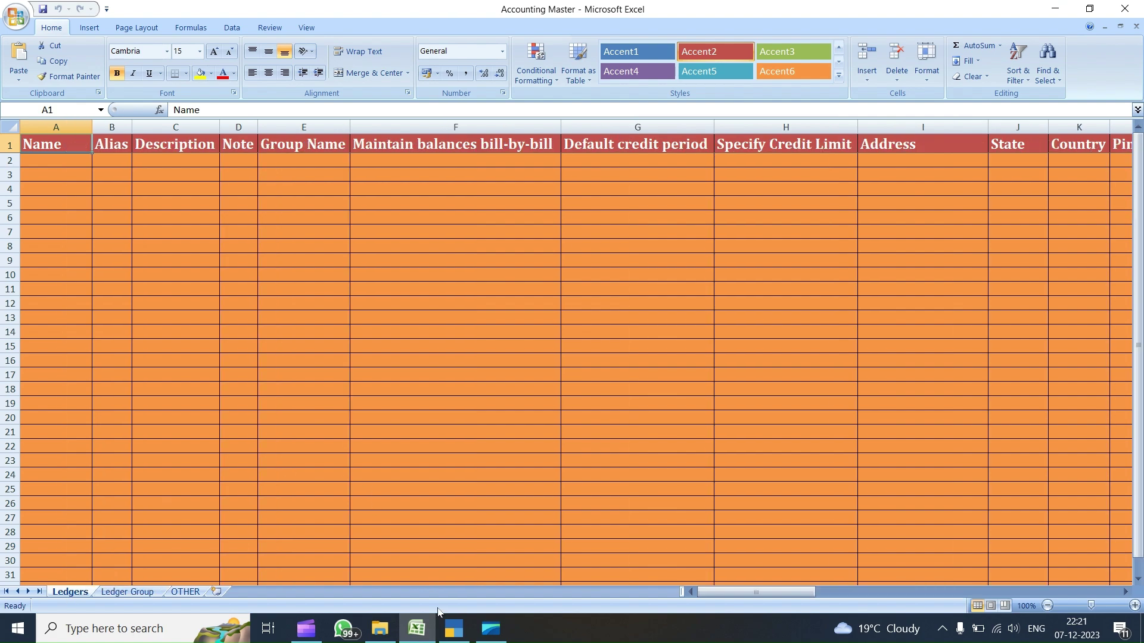
pyautogui.click(453, 629)
# - Open Import > Manage > Mapping Templates > Alter in TallyPrime
pyautogui.hotkey('alt', 'o')
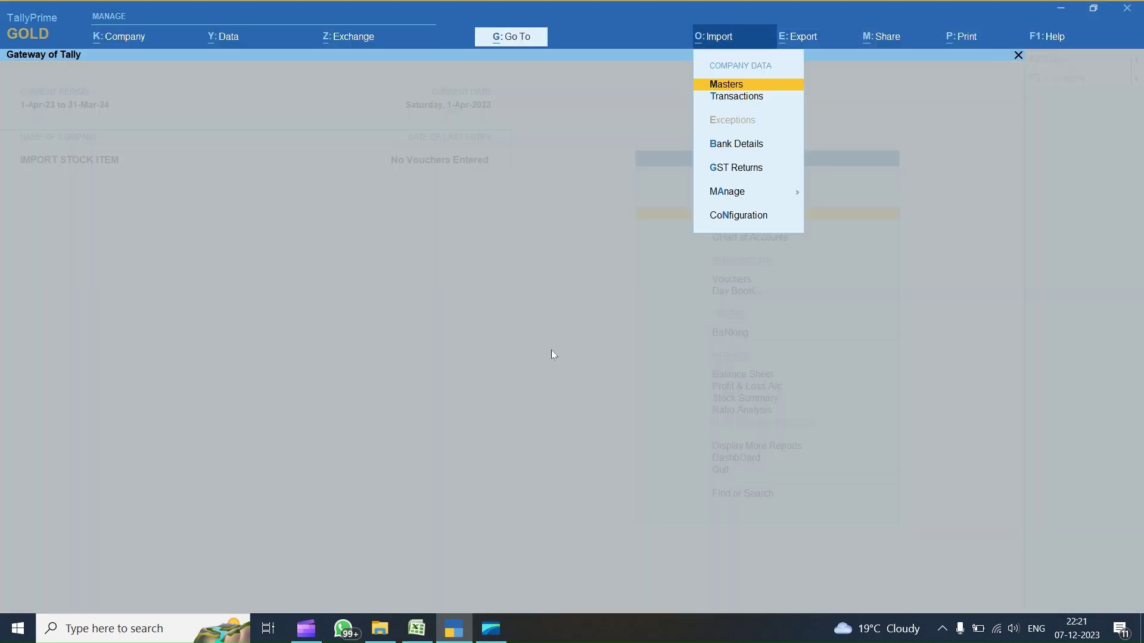
pyautogui.press('Down')
pyautogui.press('Down')
pyautogui.press('Down')
pyautogui.press('Down')
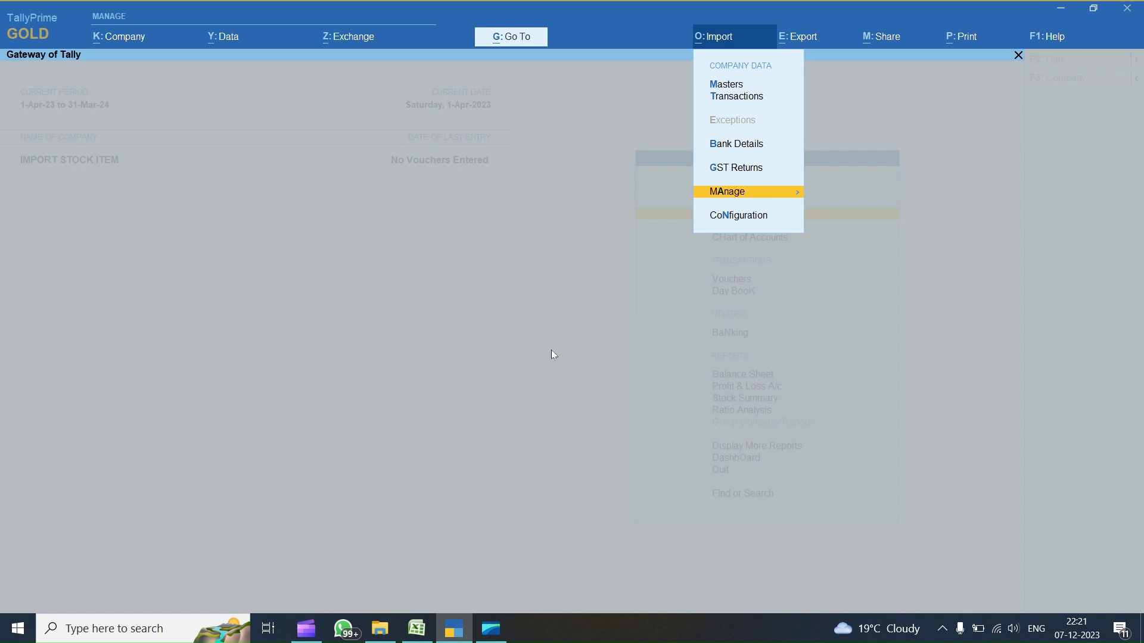
pyautogui.press('Return')
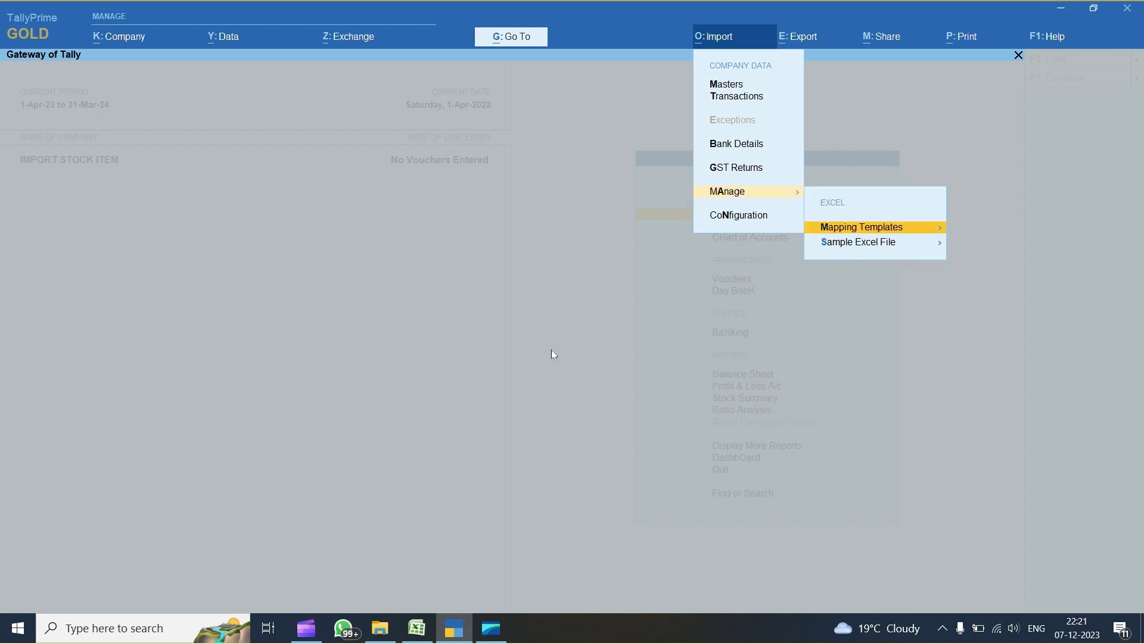
pyautogui.press('Return')
pyautogui.press('Down')
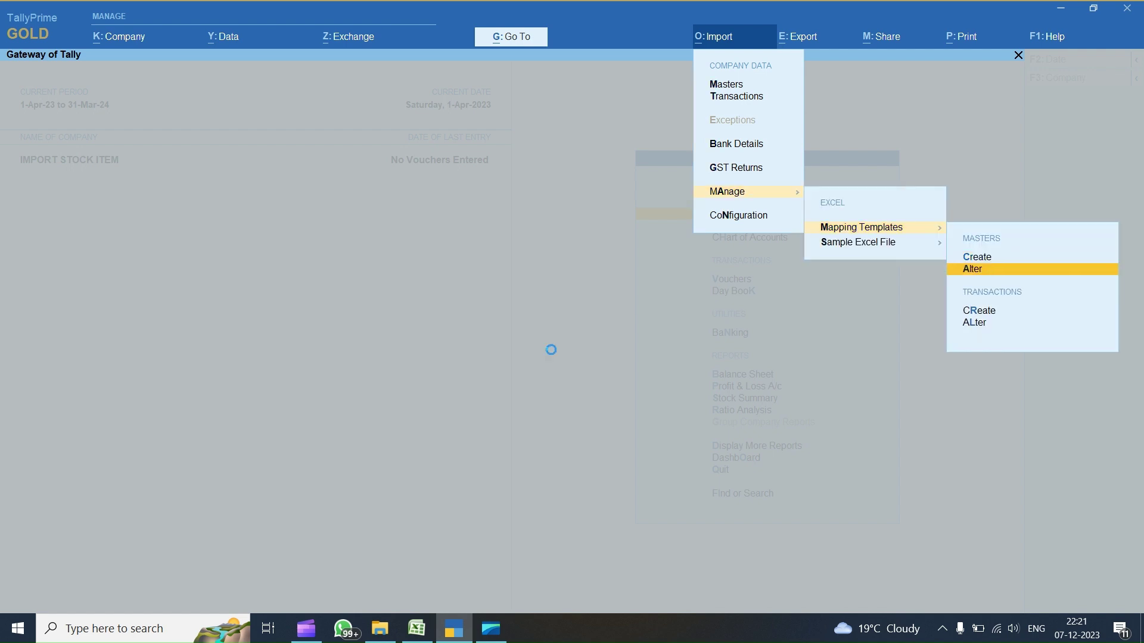
pyautogui.press('Return')
pyautogui.press('Return')
# - Choose the Ledger template with Accounting Master.xlsx and its Ledgers worksheet, dismissing the warning
pyautogui.press('Return')
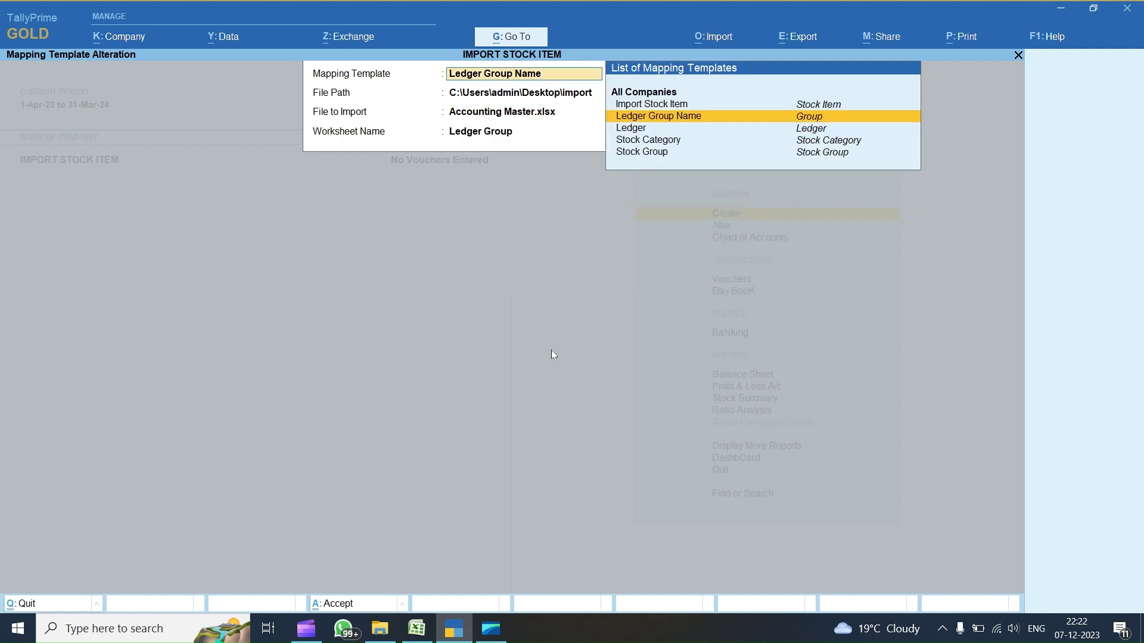
pyautogui.press('Down')
pyautogui.press('Return')
pyautogui.press('Return')
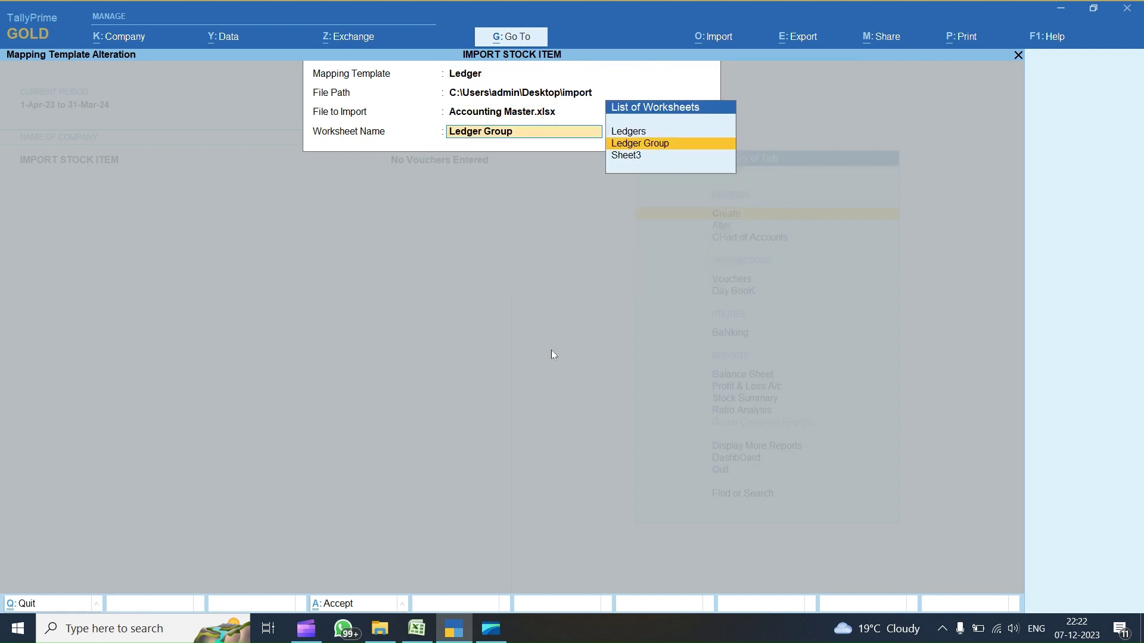
pyautogui.press('Up')
pyautogui.press('Return')
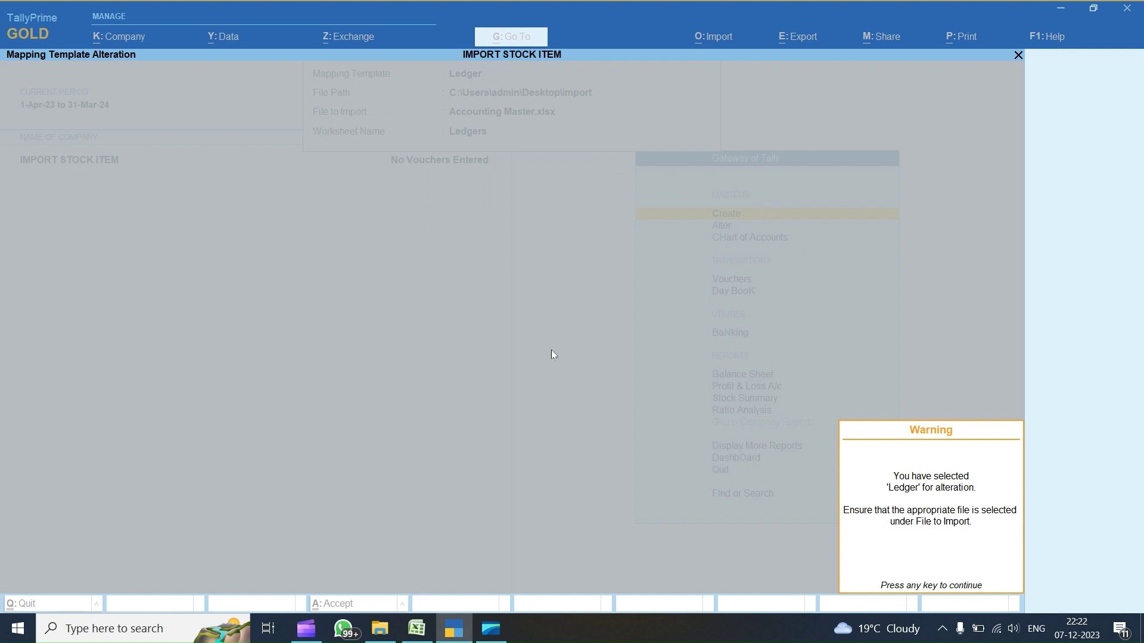
pyautogui.press('Return')
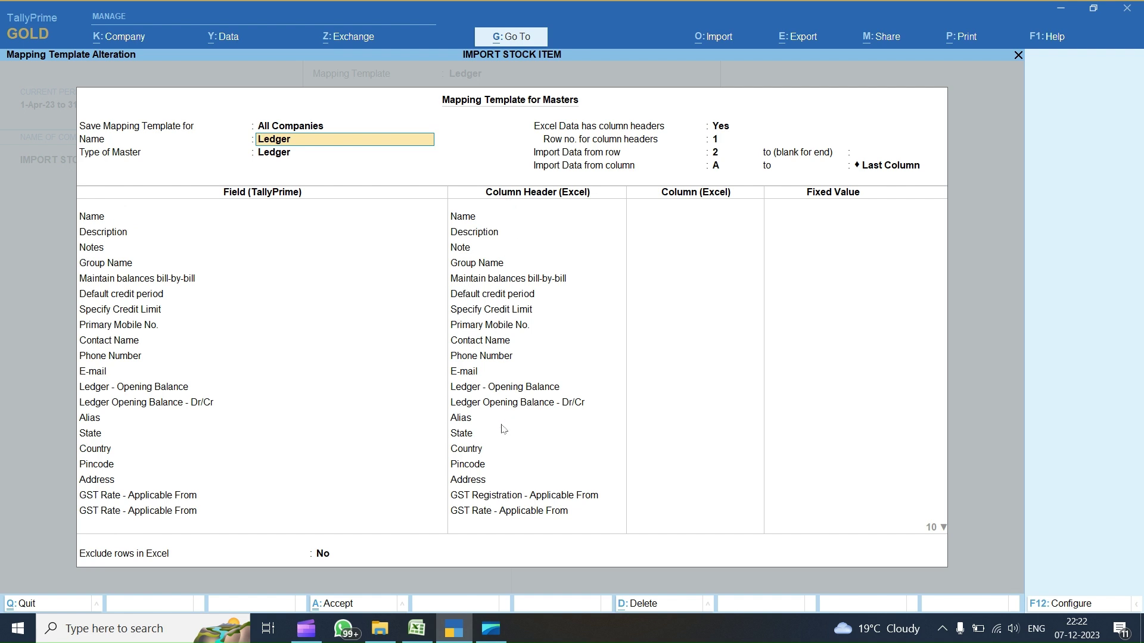
# - Step through the Ledger field mappings, clear the HSN/SAC column header, and quit the template
pyautogui.click(478, 486)
pyautogui.press('Down')
pyautogui.press('Down')
pyautogui.press('Down')
pyautogui.press('Down')
pyautogui.press('Down')
pyautogui.press('Down')
pyautogui.press('Down')
pyautogui.press('Down')
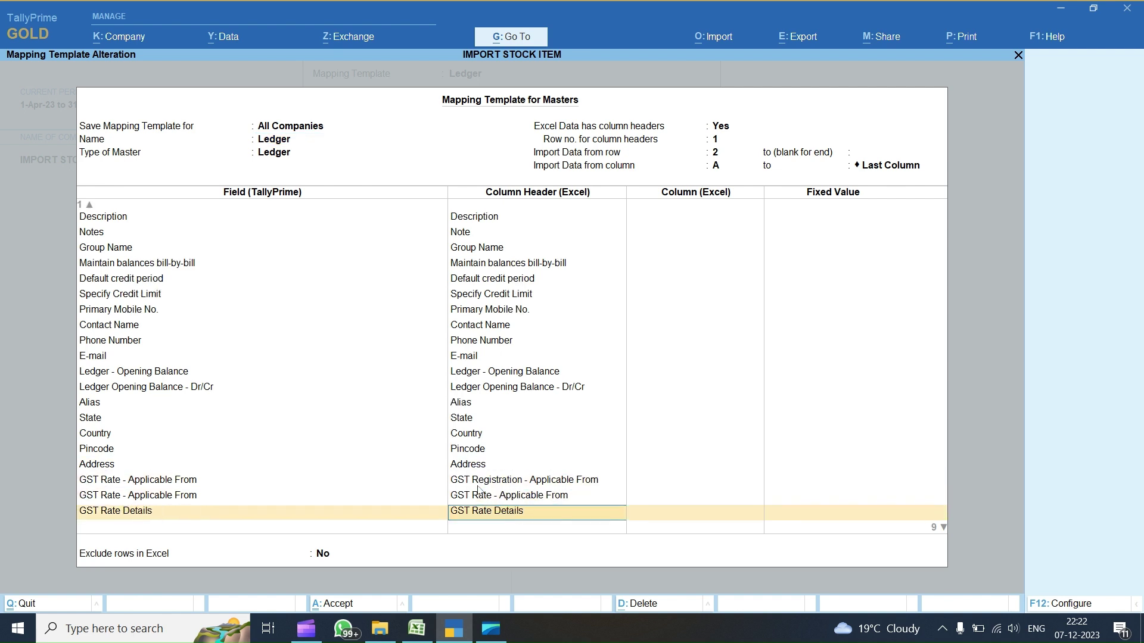
pyautogui.press('Down')
pyautogui.press('Down')
pyautogui.press('Down')
pyautogui.press('Down')
pyautogui.press('Down')
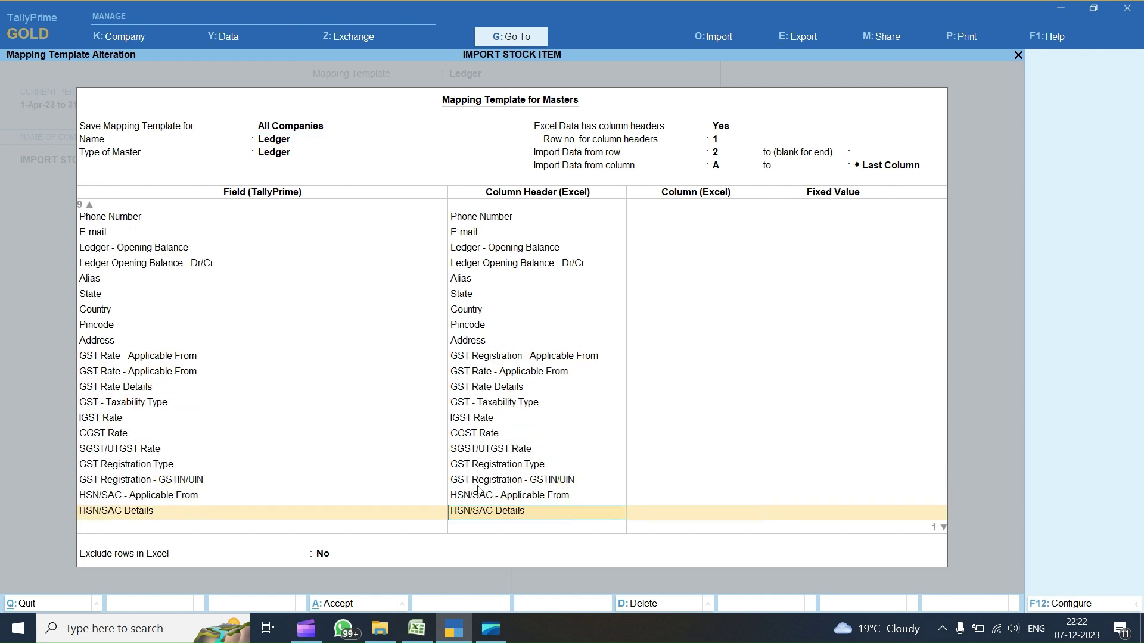
pyautogui.press('BackSpace')
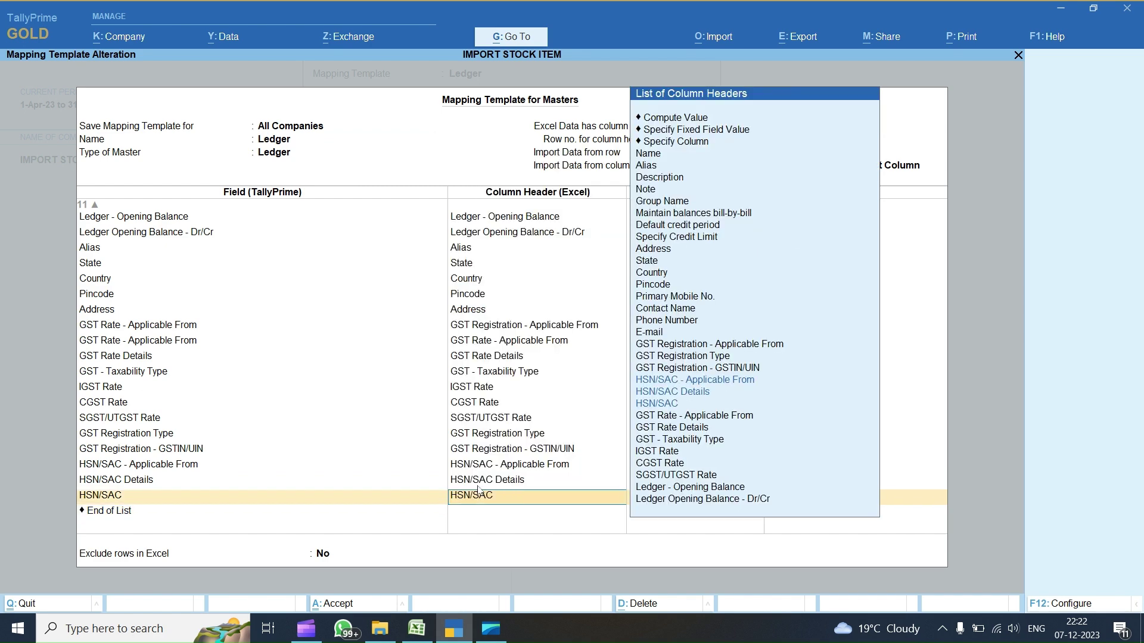
pyautogui.press('Escape')
pyautogui.press('Escape')
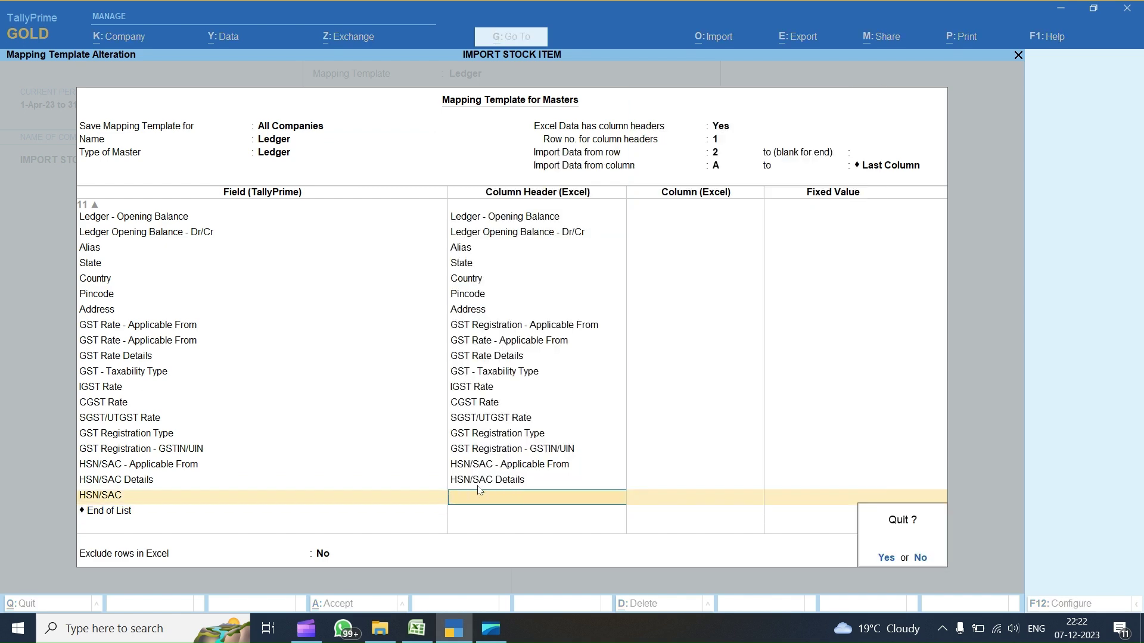
pyautogui.press('y')
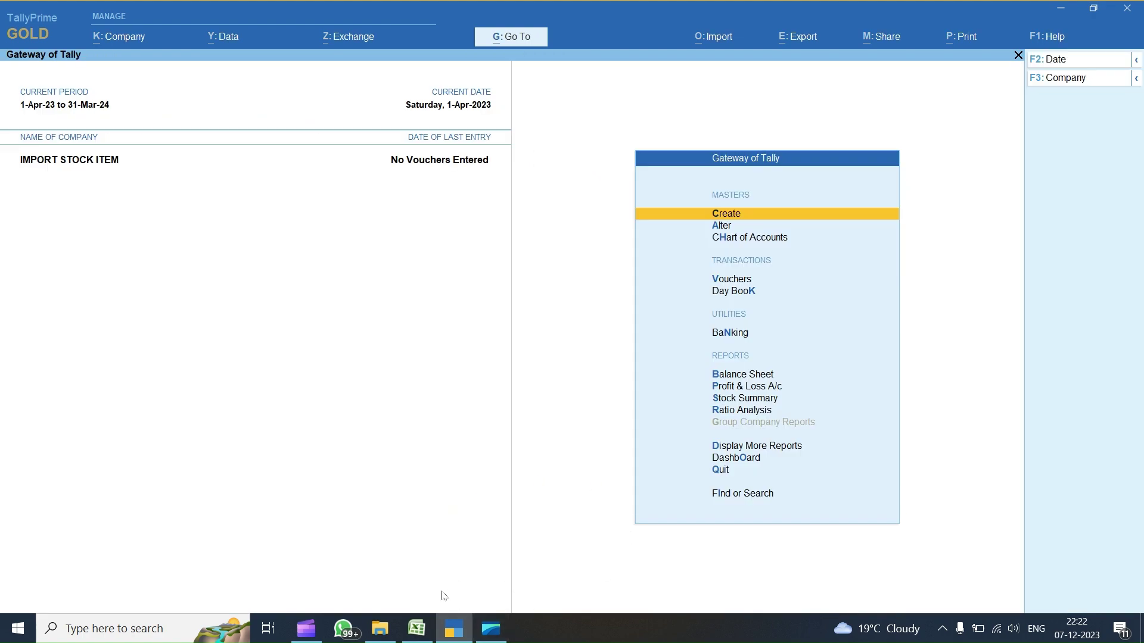
# - Enter Raipur Deb and Raipur Cre in A2:A3 of the Ledger Group sheet, fixing typos
pyautogui.click(423, 624)
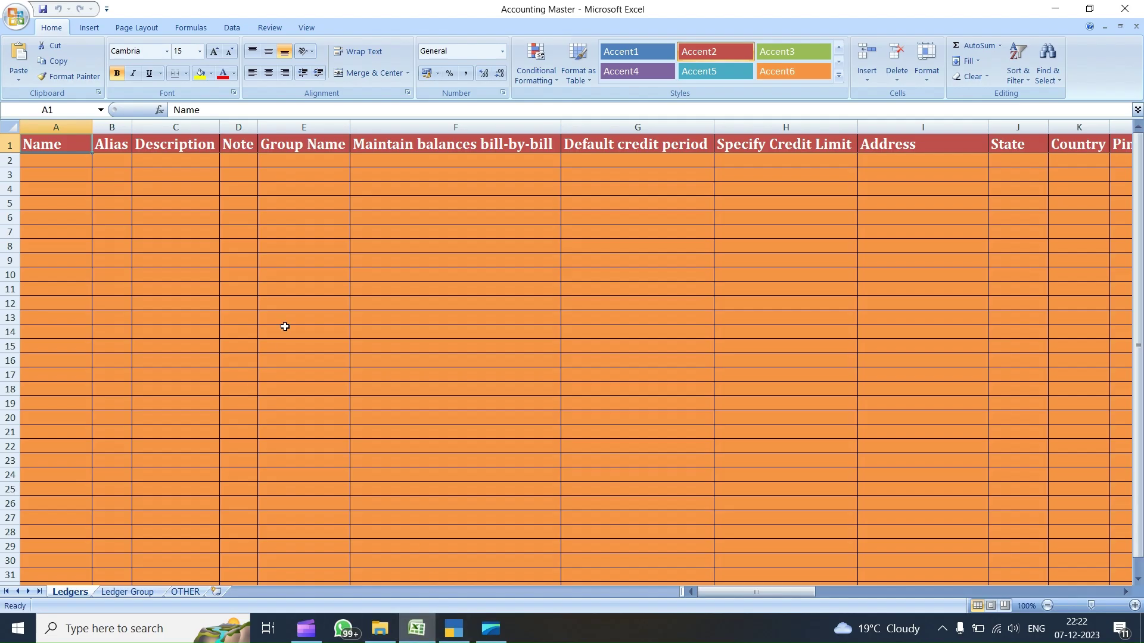
pyautogui.click(120, 592)
pyautogui.click(45, 163)
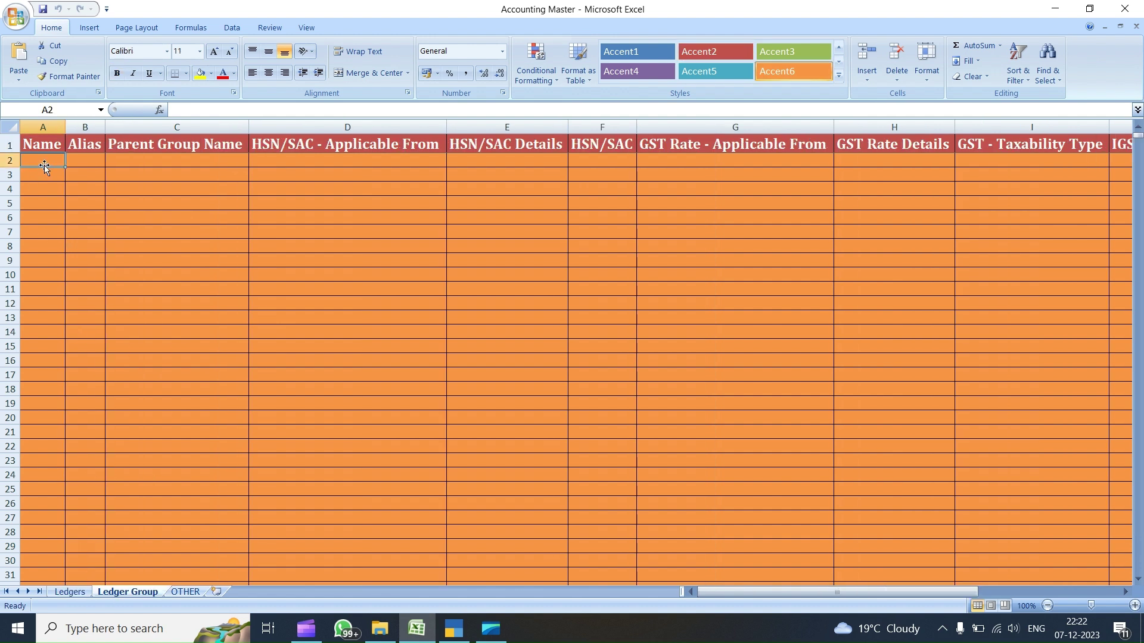
pyautogui.write('part')
pyautogui.press('BackSpace')
pyautogui.press('BackSpace')
pyautogui.press('BackSpace')
pyautogui.write('Pa')
pyautogui.press('Return')
pyautogui.press('Return')
pyautogui.press('Return')
pyautogui.write('Ra')
pyautogui.click(44, 165)
pyautogui.write('raipur')
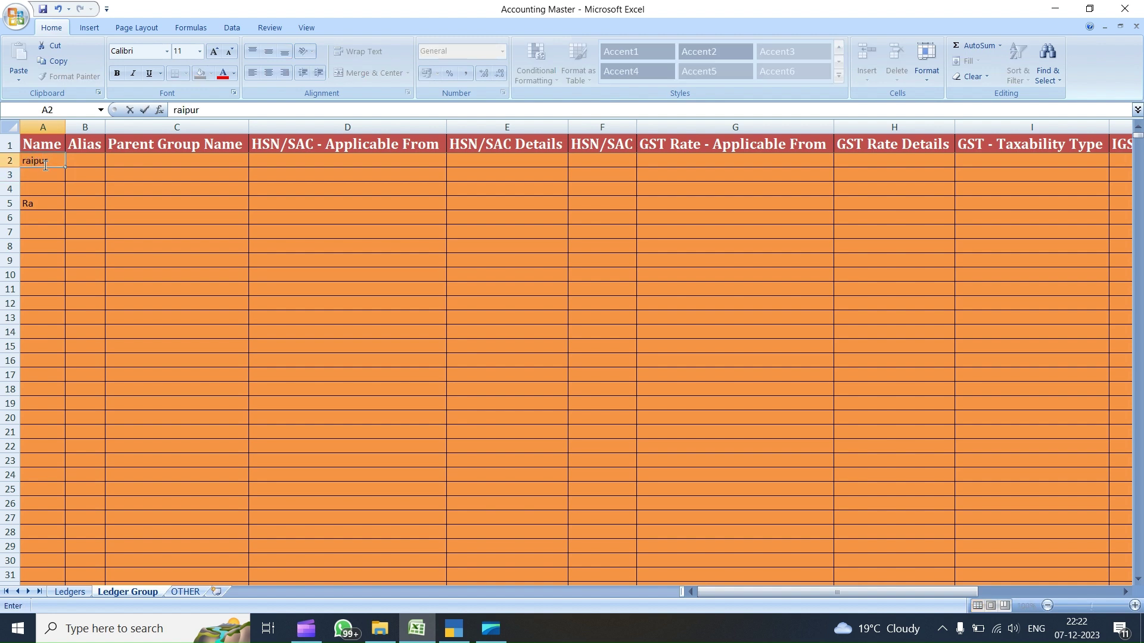
pyautogui.press('BackSpace')
pyautogui.press('BackSpace')
pyautogui.press('BackSpace')
pyautogui.write('r')
pyautogui.write('Ra')
pyautogui.write('ipur D')
pyautogui.press('Return')
pyautogui.write('Raip')
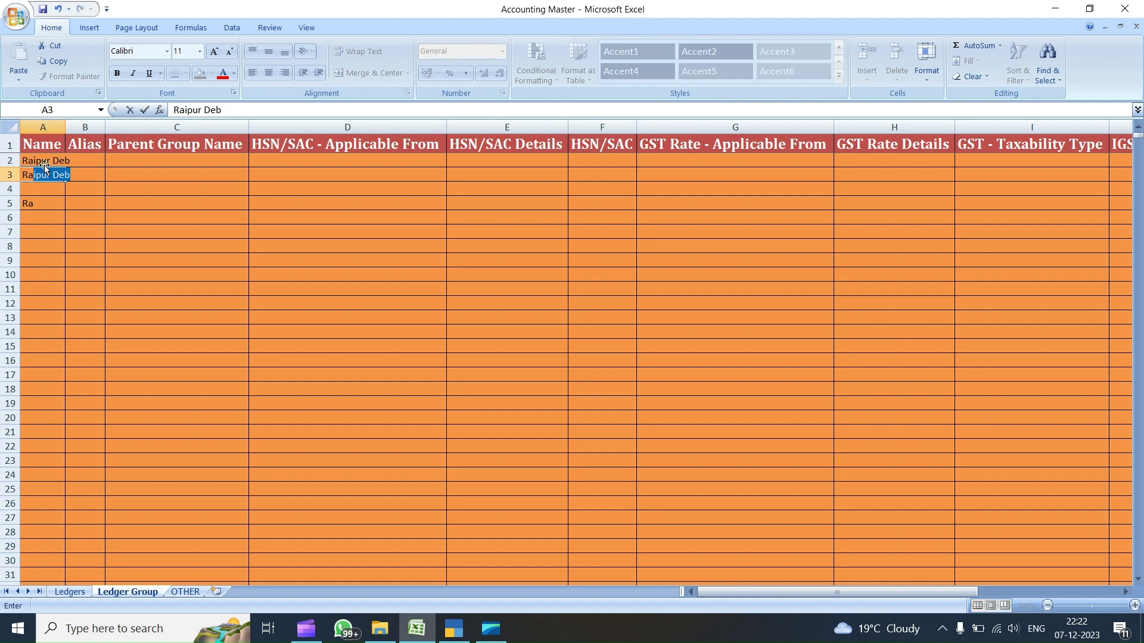
pyautogui.write('ur Cre')
pyautogui.press('Return')
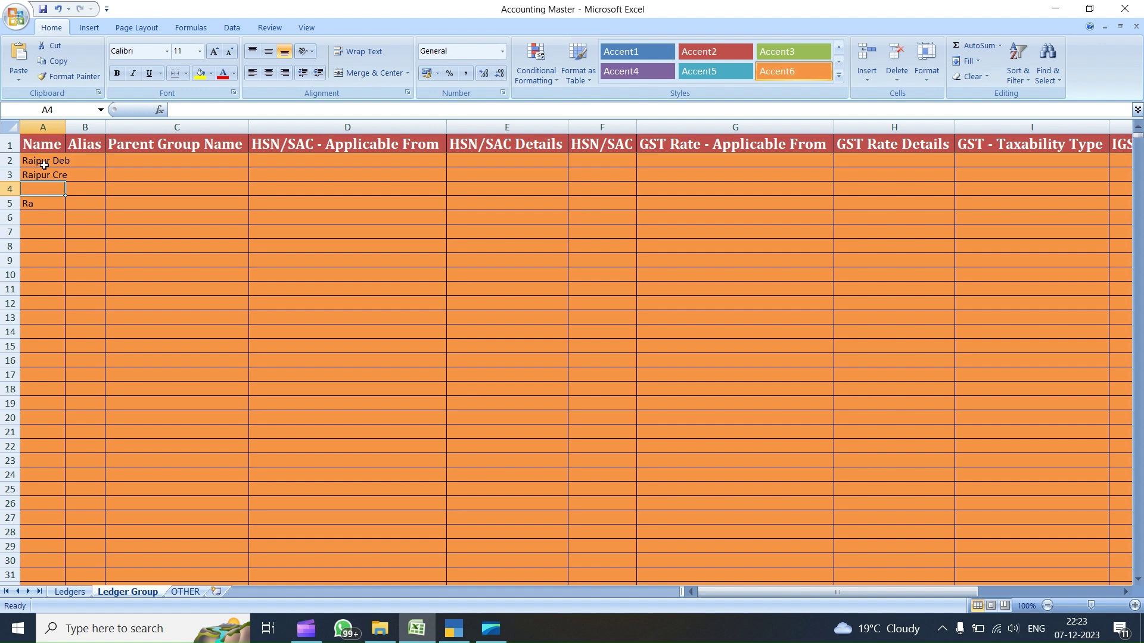
# - Enter Bilaspur deb, Bilaspur Cre, Durg Deb and Durg Cre in A4:A7
pyautogui.write('Bi')
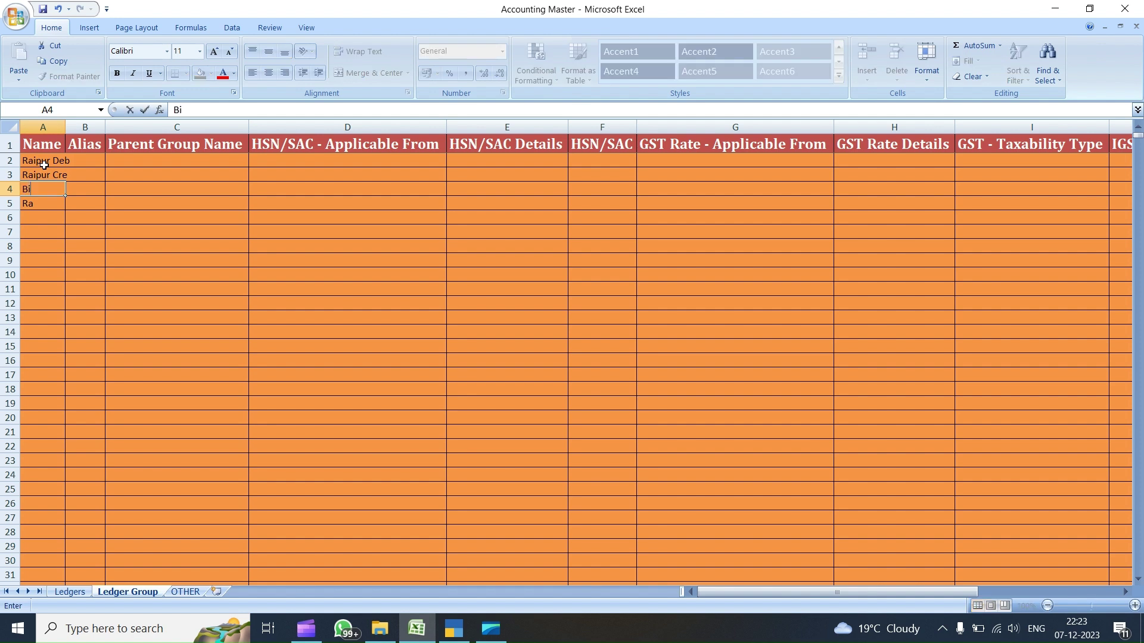
pyautogui.write('lashpur deb')
pyautogui.press('Return')
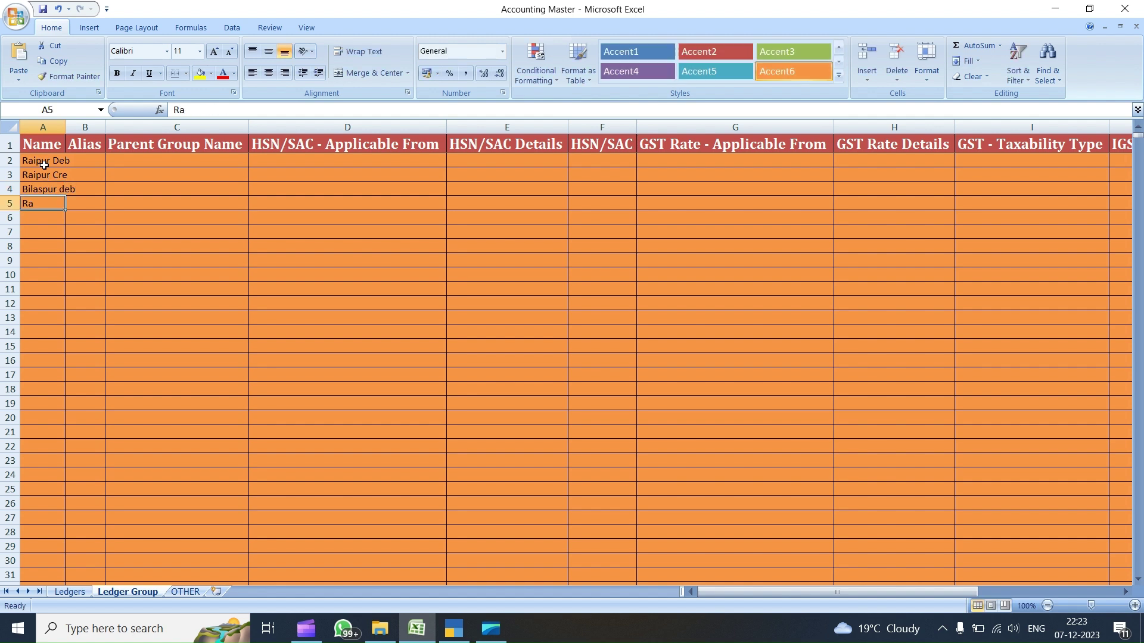
pyautogui.write('b')
pyautogui.press('BackSpace')
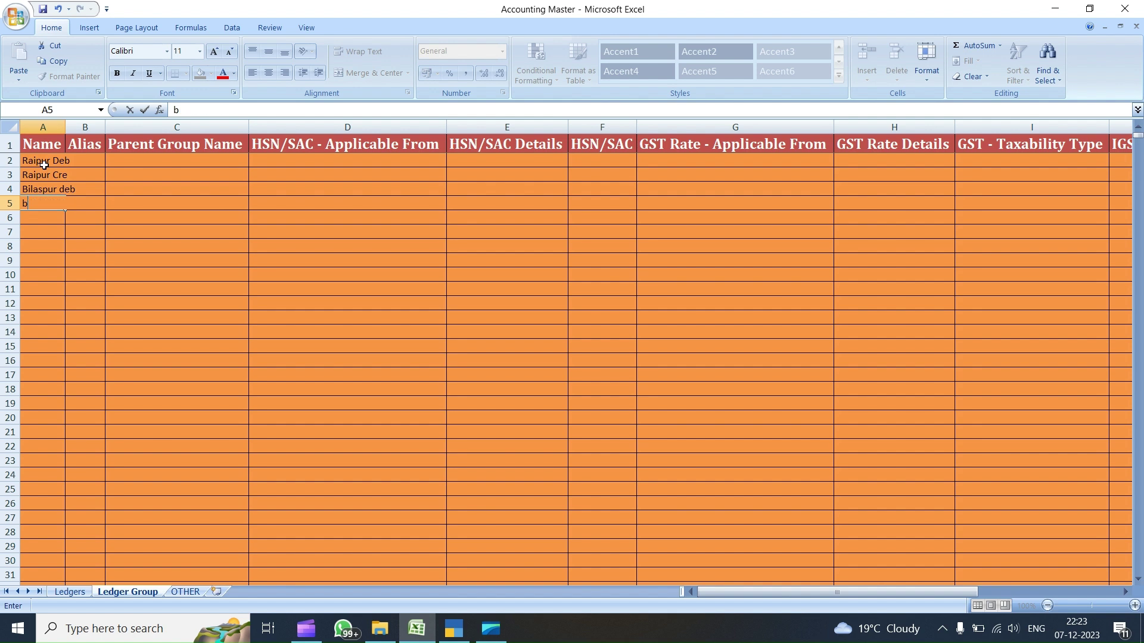
pyautogui.press('BackSpace')
pyautogui.write('Bilaspur')
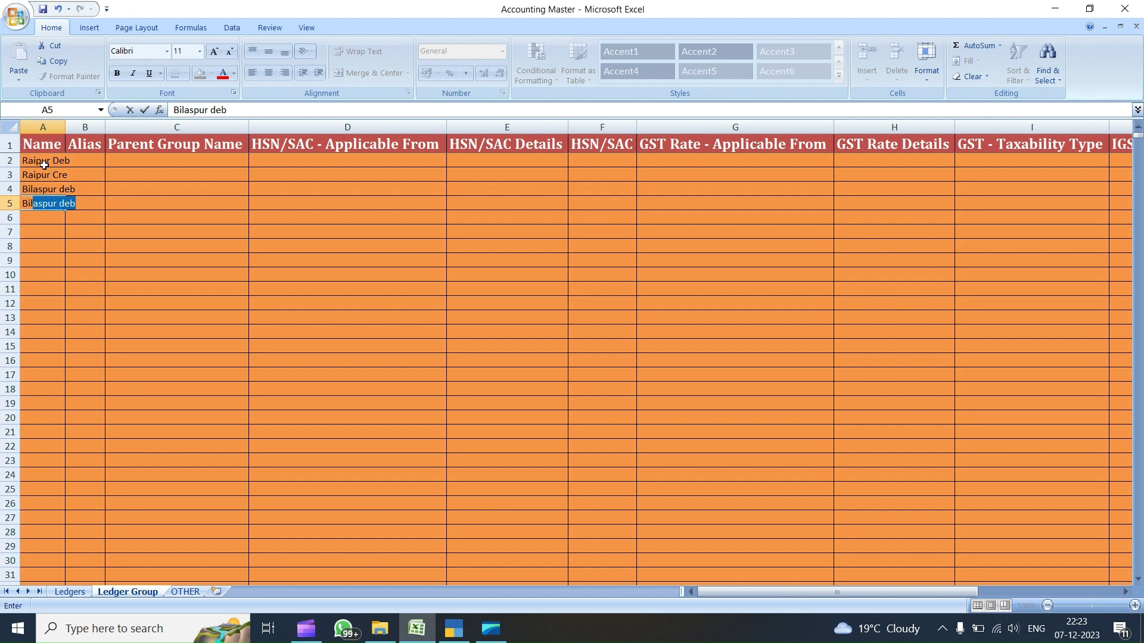
pyautogui.write(' cre')
pyautogui.press('BackSpace')
pyautogui.press('BackSpace')
pyautogui.press('BackSpace')
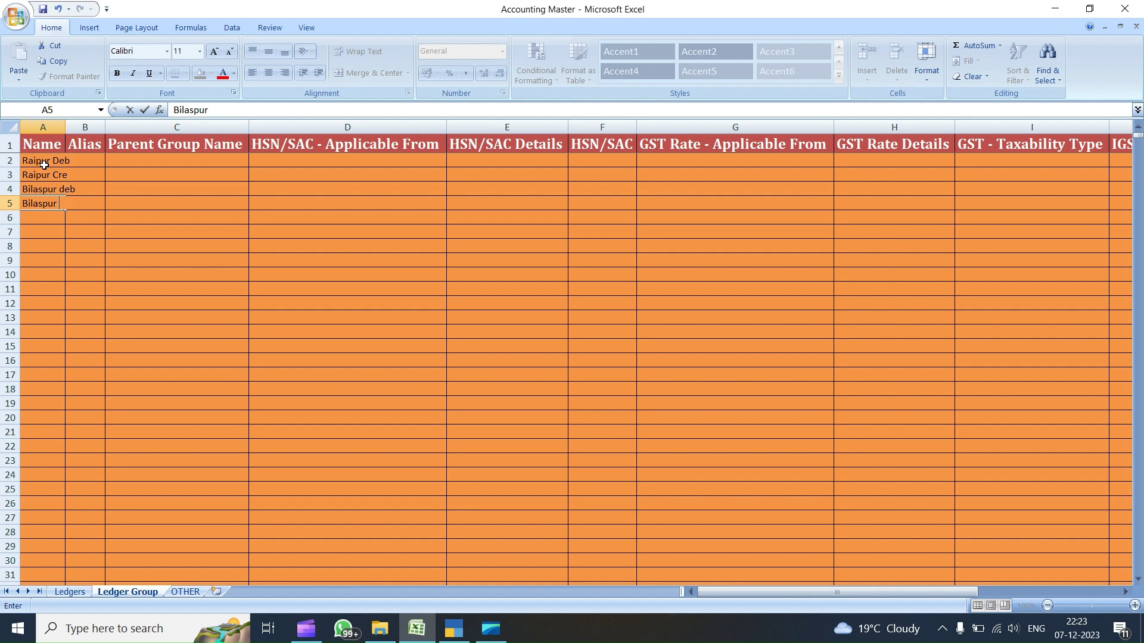
pyautogui.write('Cre')
pyautogui.press('Return')
pyautogui.write('Durg')
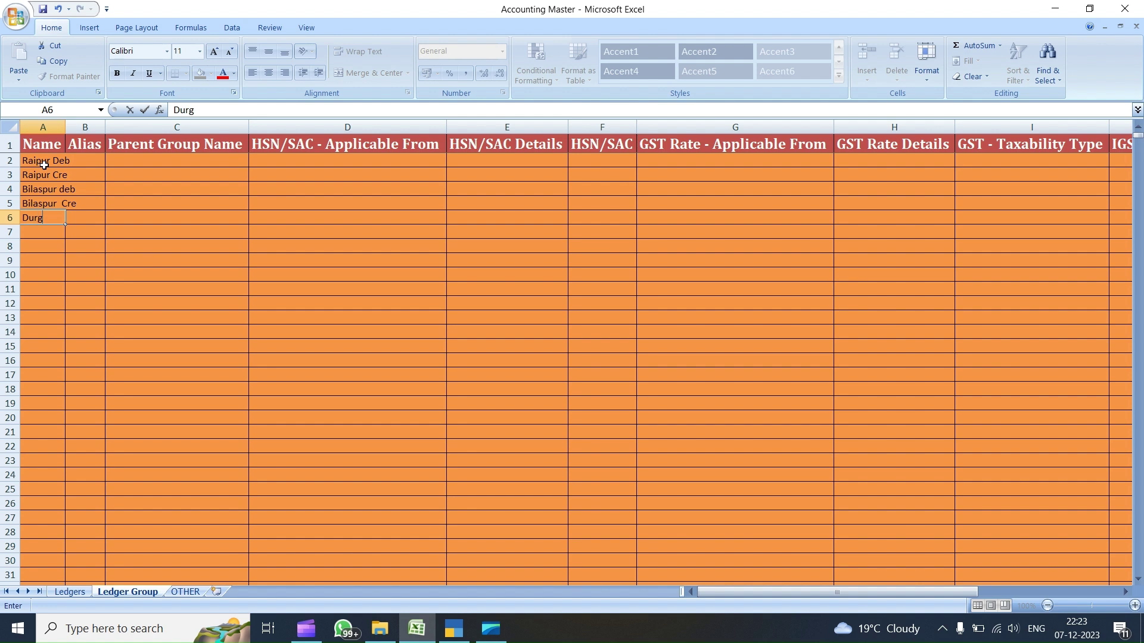
pyautogui.write(' Deb')
pyautogui.press('Tab')
pyautogui.press('Return')
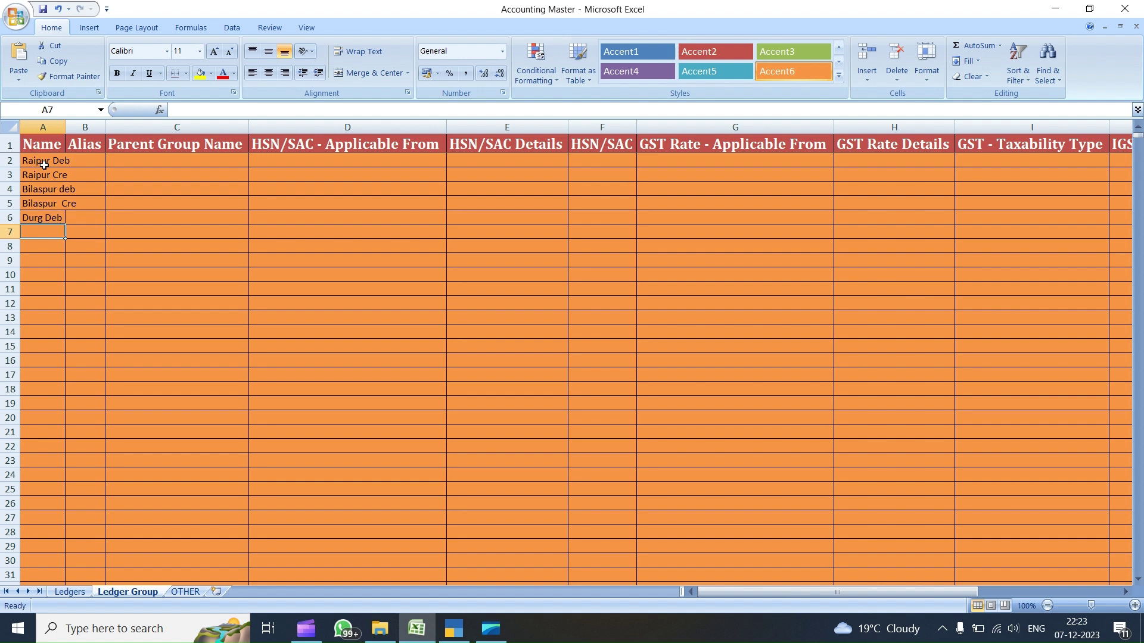
pyautogui.write('Durg')
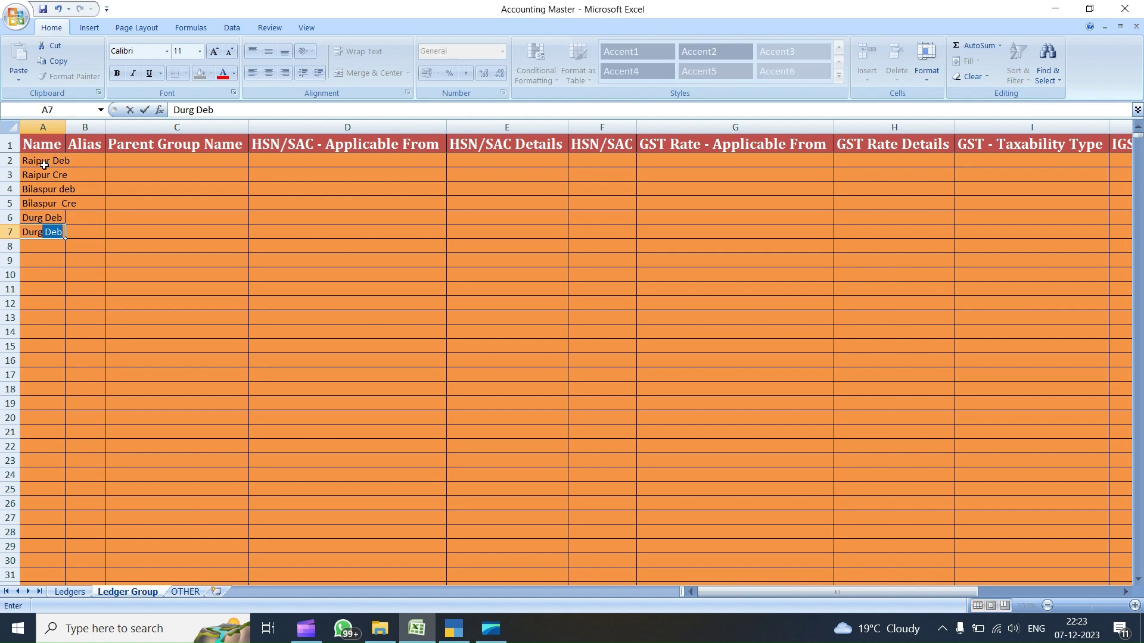
pyautogui.write(' C')
pyautogui.press('Tab')
pyautogui.press('Up')
pyautogui.press('Up')
pyautogui.press('Up')
pyautogui.press('Up')
pyautogui.press('Up')
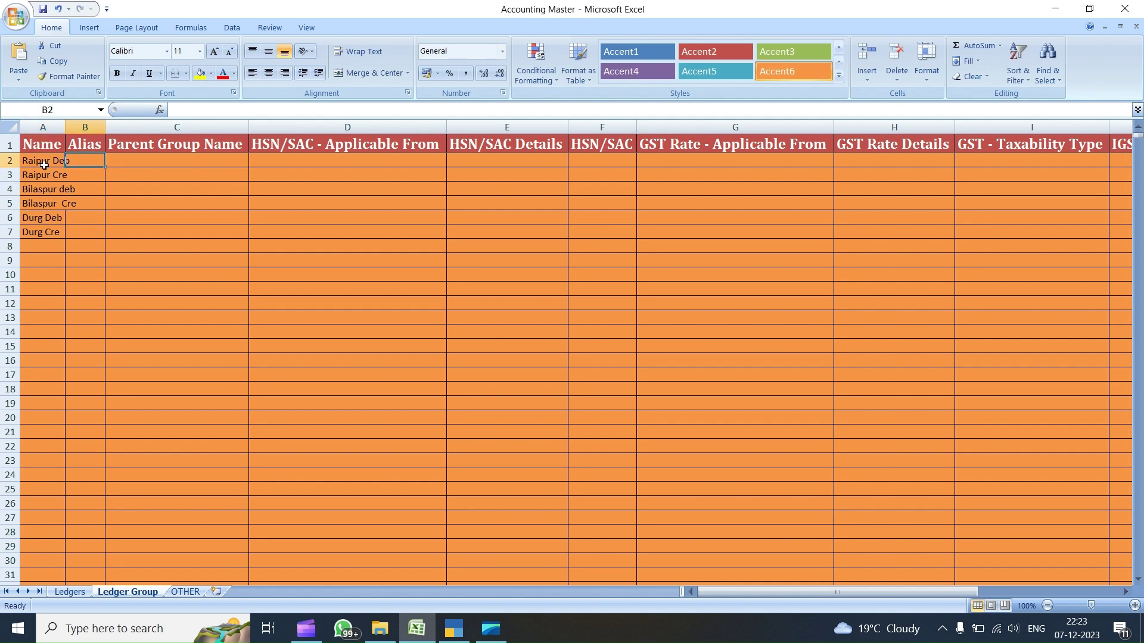
# - Widen column A, then open the Sundry Debtors group for alteration in TallyPrime
pyautogui.doubleClick(65, 123)
pyautogui.click(181, 159)
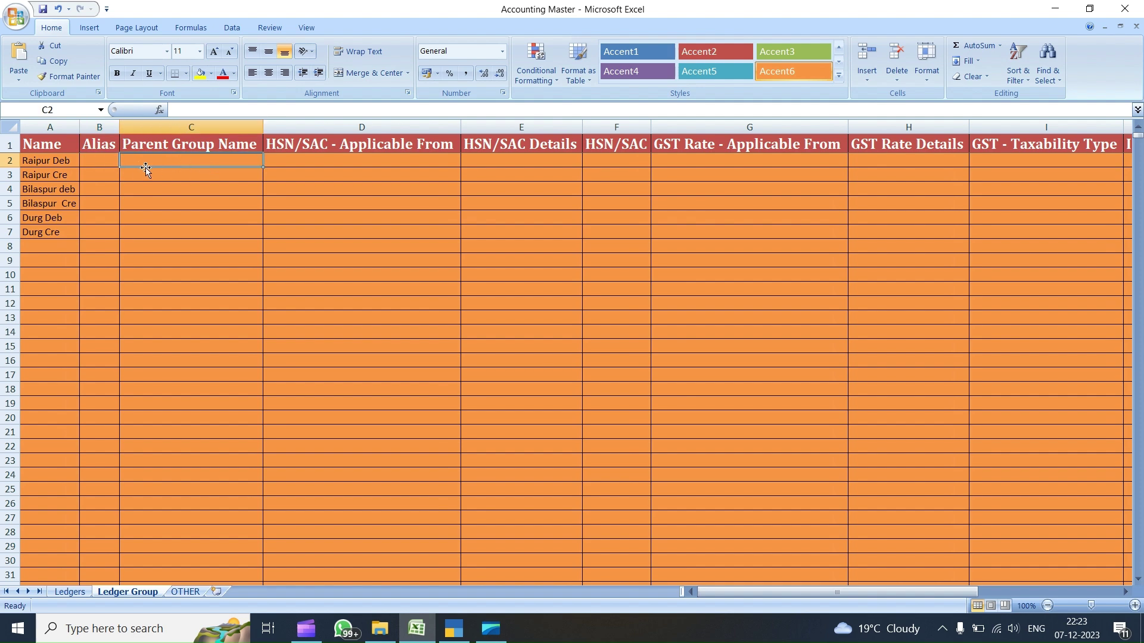
pyautogui.click(456, 627)
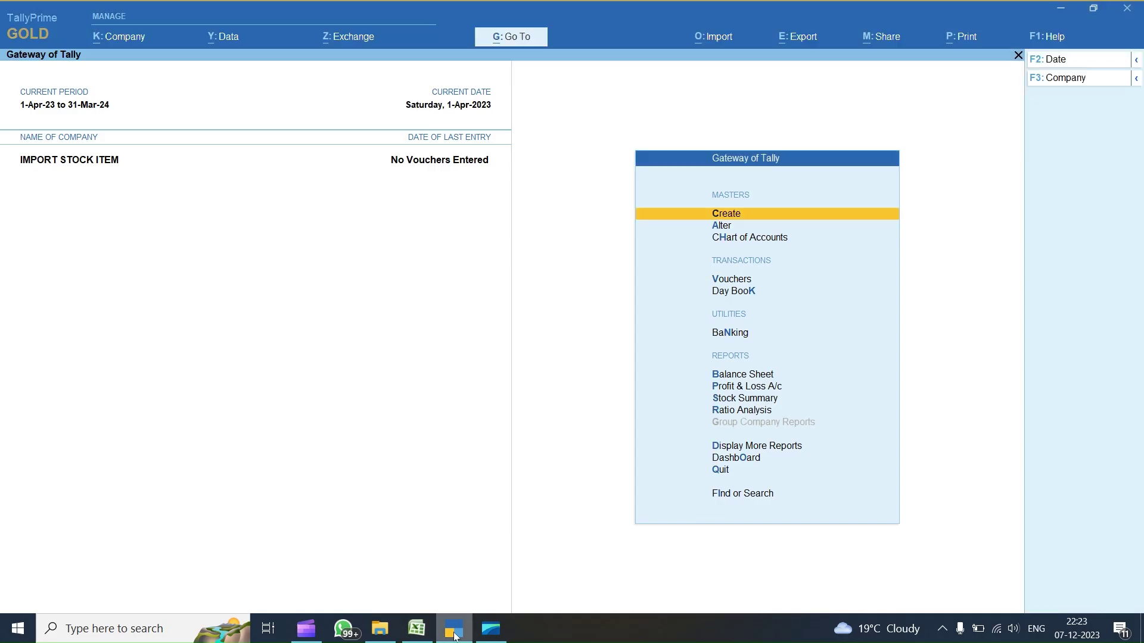
pyautogui.press('Down')
pyautogui.press('Return')
pyautogui.press('Down')
pyautogui.press('Down')
pyautogui.press('Down')
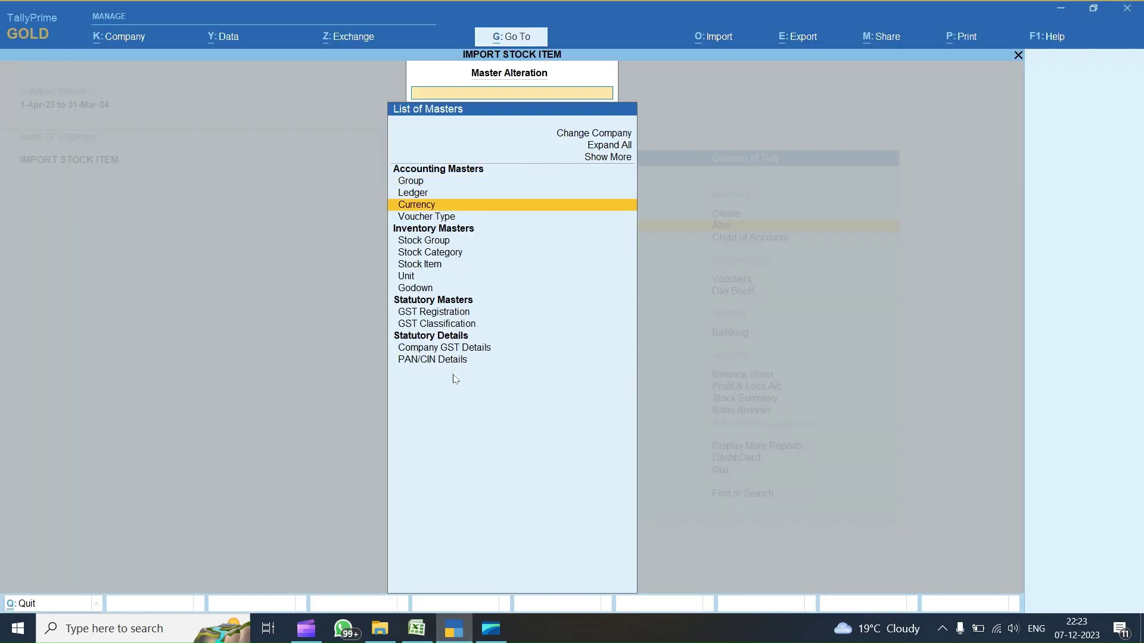
pyautogui.press('Return')
pyautogui.press('Down')
pyautogui.write('De')
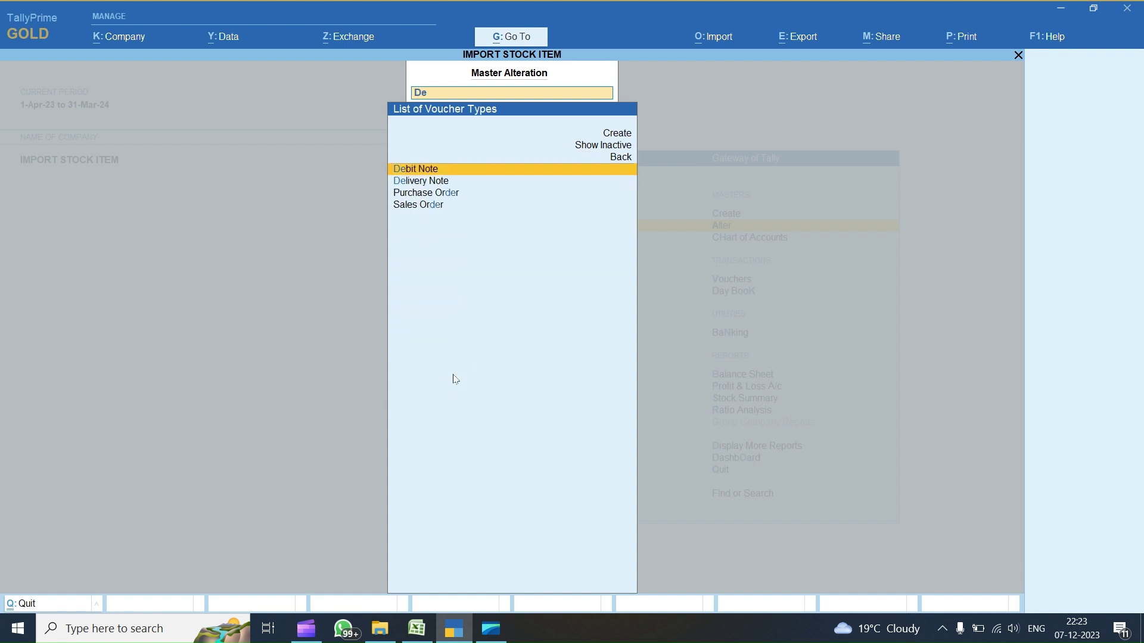
pyautogui.press('Escape')
pyautogui.press('Up')
pyautogui.press('Up')
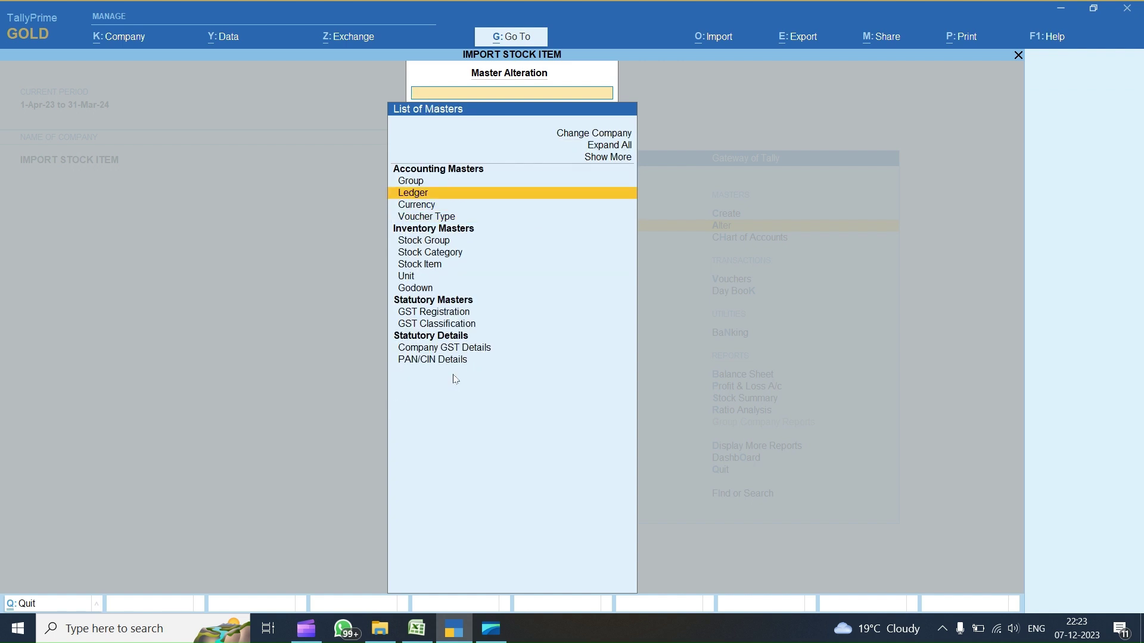
pyautogui.press('Up')
pyautogui.press('Return')
pyautogui.press('Down')
pyautogui.write('Sun')
pyautogui.press('Down')
pyautogui.press('Down')
pyautogui.press('Return')
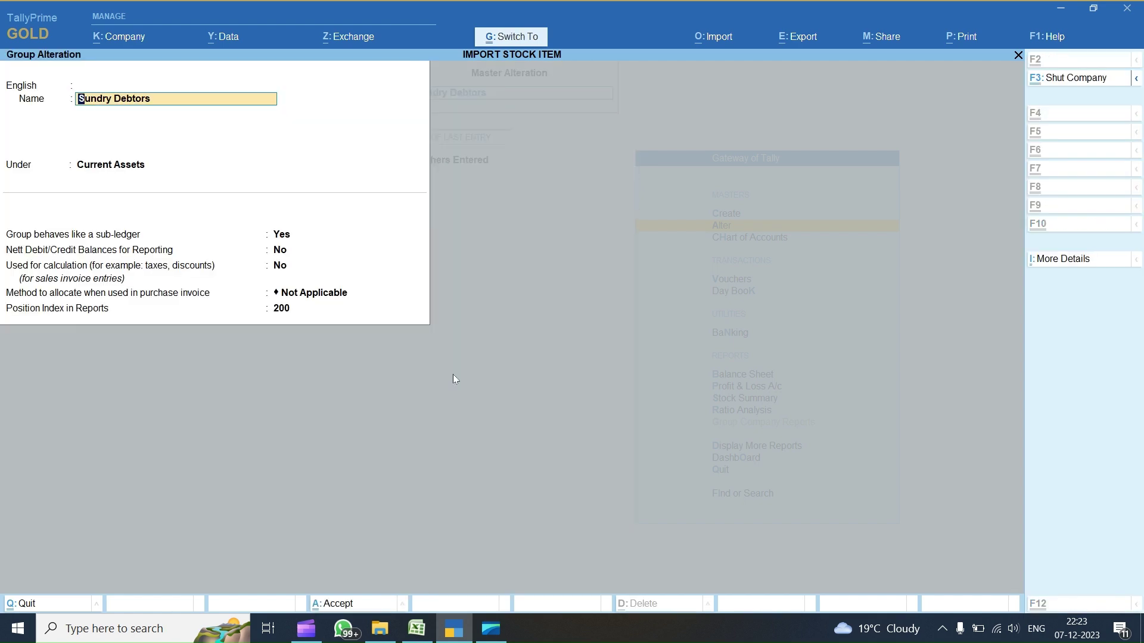
# - Paste Sundry Debtors as the parent group into C2, C4 and C6
pyautogui.hotkey('alt', 'Tab')
pyautogui.hotkey('ctrl', 'v')
pyautogui.press('Down')
pyautogui.press('Down')
pyautogui.write('Sundry Debtors')
pyautogui.press('Down')
pyautogui.press('Down')
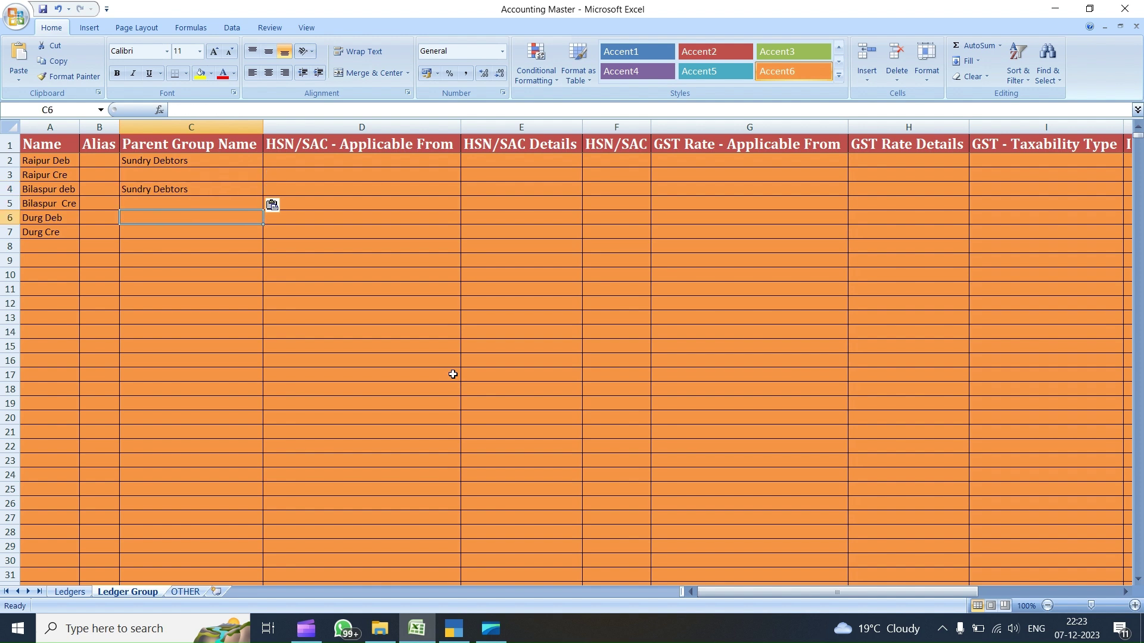
pyautogui.write('Sundry Debtors')
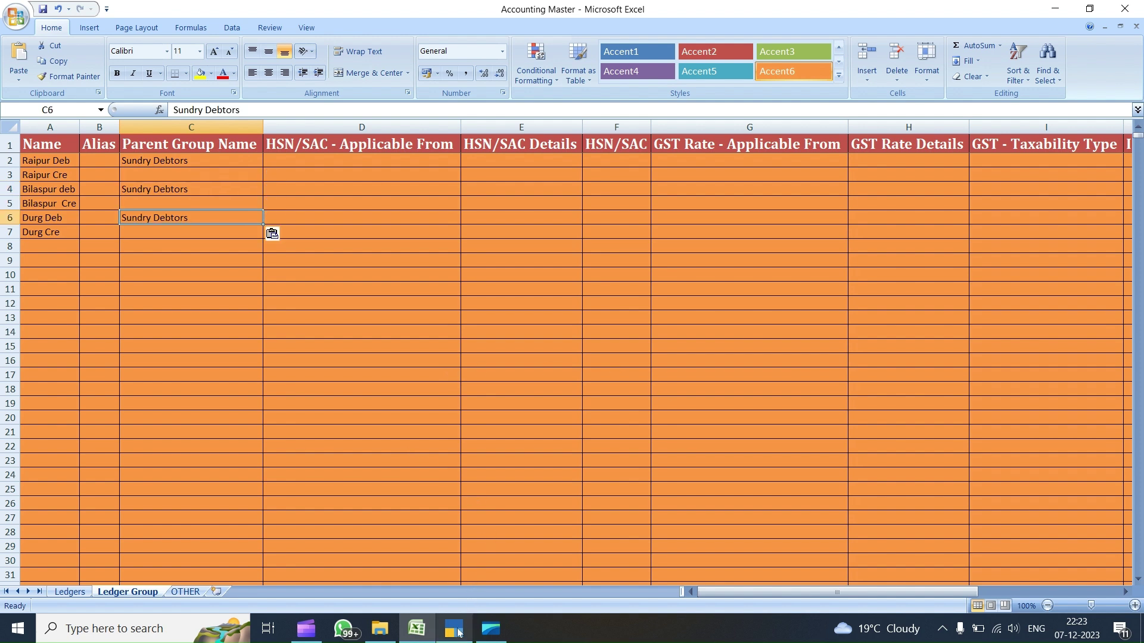
# - Open the Sundry Creditors group for alteration in TallyPrime
pyautogui.click(462, 631)
pyautogui.press('Escape')
pyautogui.press('Escape')
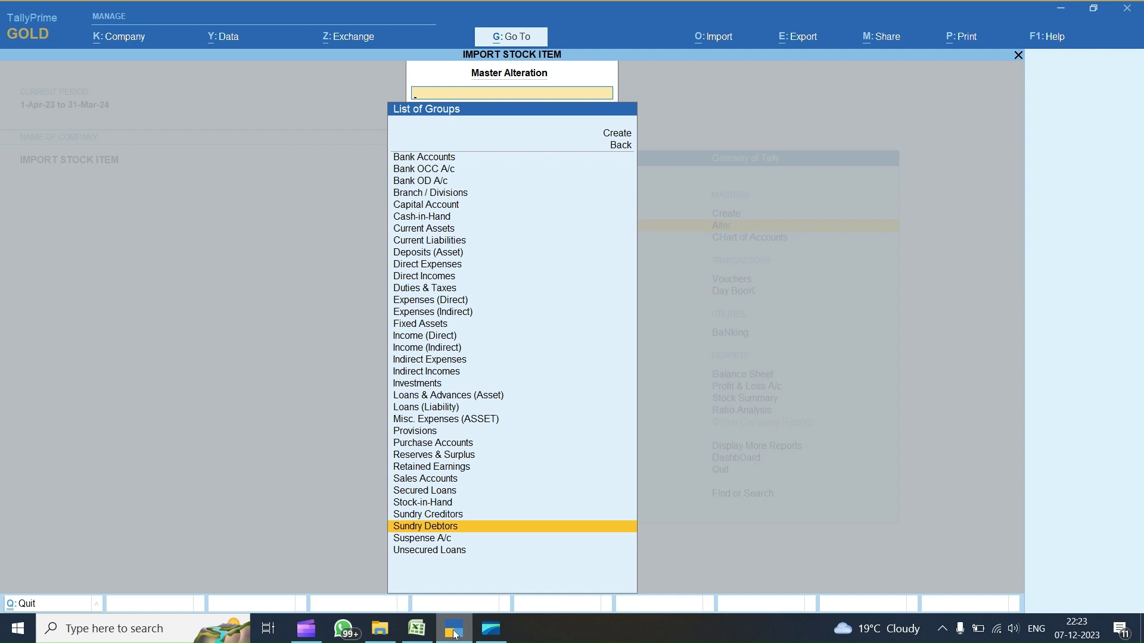
pyautogui.write('cre')
pyautogui.press('Up')
pyautogui.press('Return')
pyautogui.press('Escape')
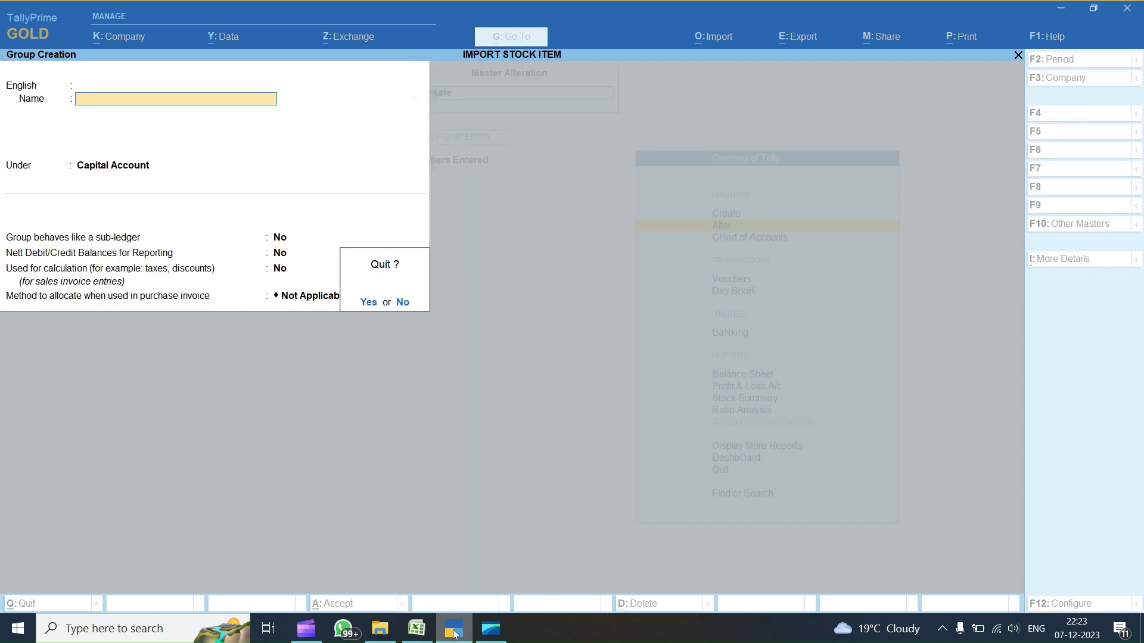
pyautogui.write('ycre')
pyautogui.press('Down')
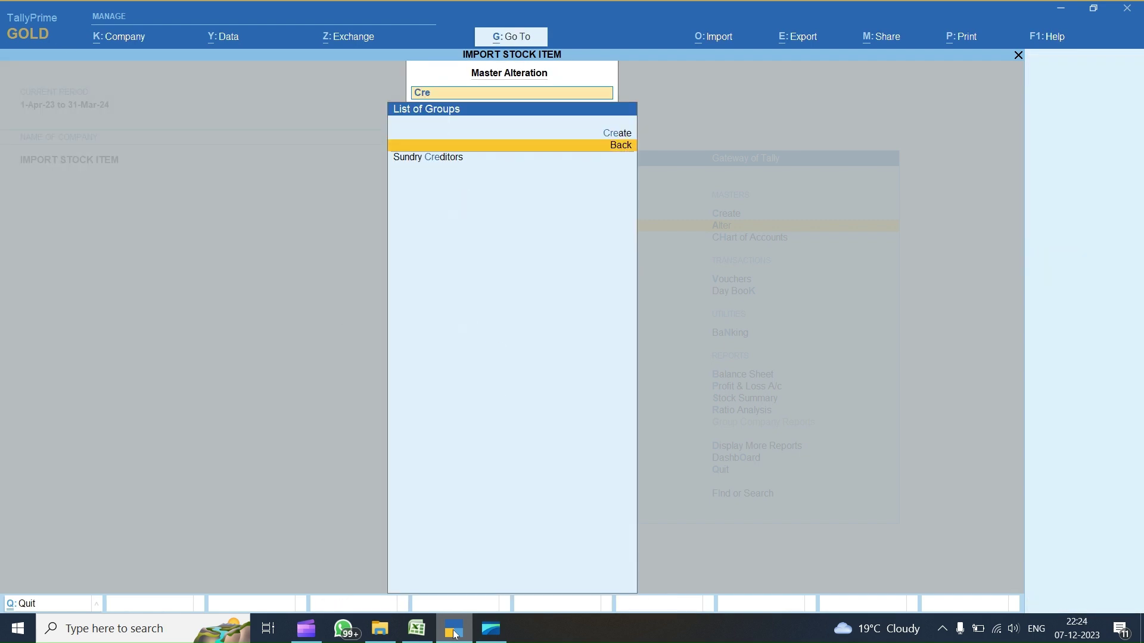
pyautogui.press('Return')
pyautogui.press('Down')
pyautogui.press('Up')
pyautogui.press('Return')
pyautogui.write('cred')
pyautogui.press('Return')
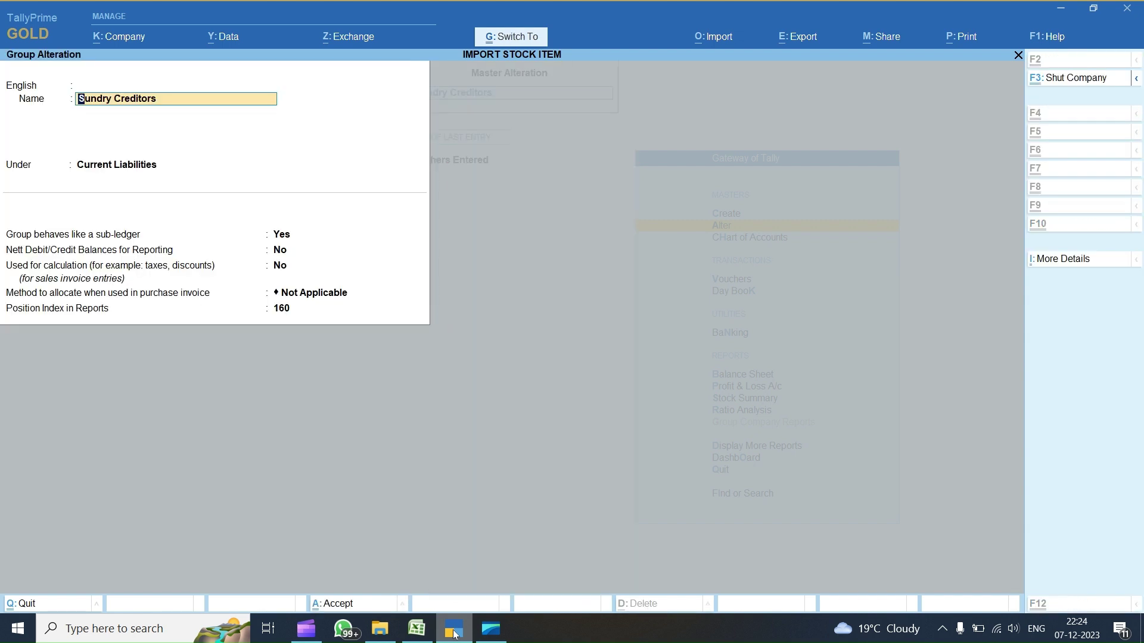
# - Paste Sundry Creditors as the parent group into C3, C5 and C7
pyautogui.click(454, 632)
pyautogui.press('Up')
pyautogui.press('Up')
pyautogui.press('Up')
pyautogui.write('Sundry Creditors')
pyautogui.press('Down')
pyautogui.press('Down')
pyautogui.write('Sundry Creditors')
pyautogui.press('Down')
pyautogui.press('Down')
pyautogui.write('Sundry Creditors')
pyautogui.press('Up')
pyautogui.press('Up')
pyautogui.press('Up')
pyautogui.press('Up')
pyautogui.press('Up')
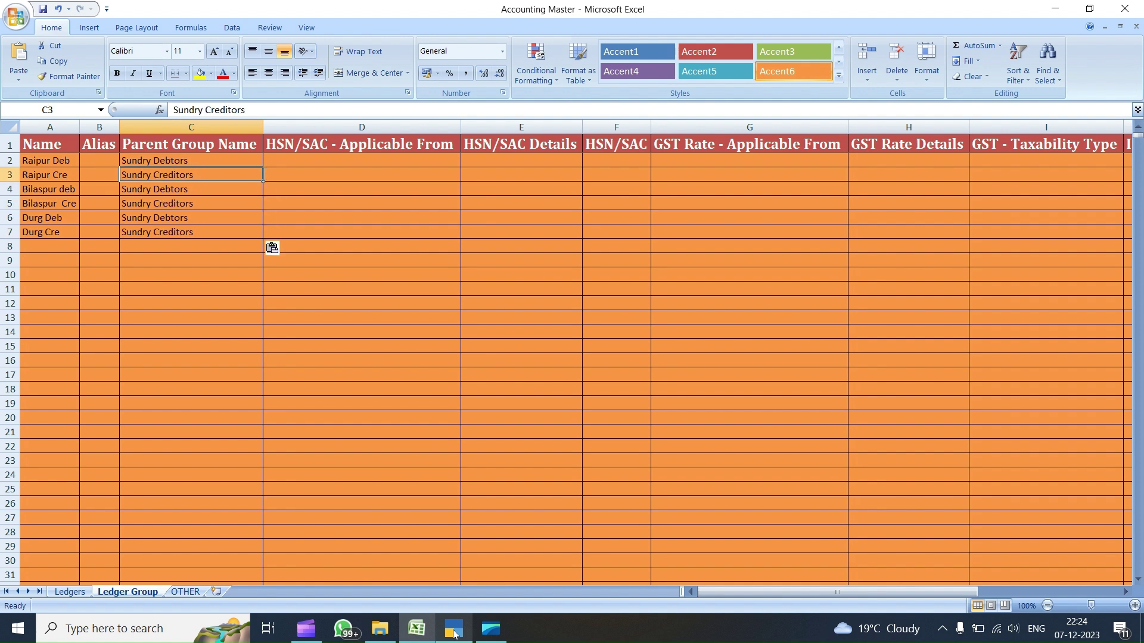
pyautogui.press('Down')
pyautogui.press('Down')
pyautogui.press('Down')
pyautogui.press('Down')
pyautogui.press('Down')
pyautogui.press('Down')
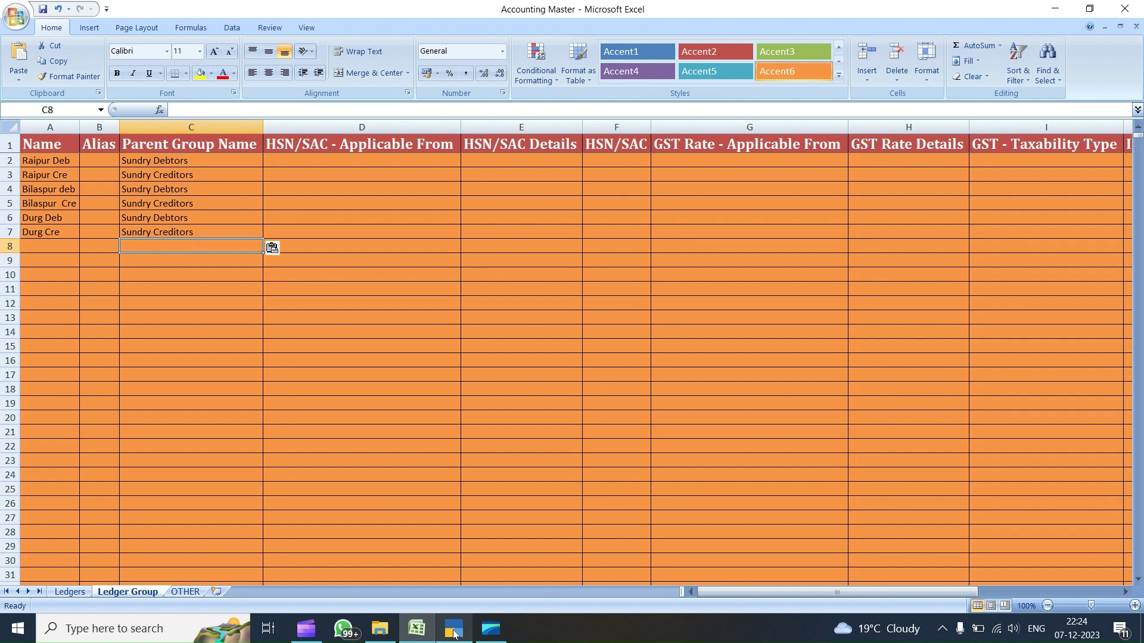
# - Enter the ledger name 'SALES 18 %' in cell A8
pyautogui.press('Left')
pyautogui.press('Left')
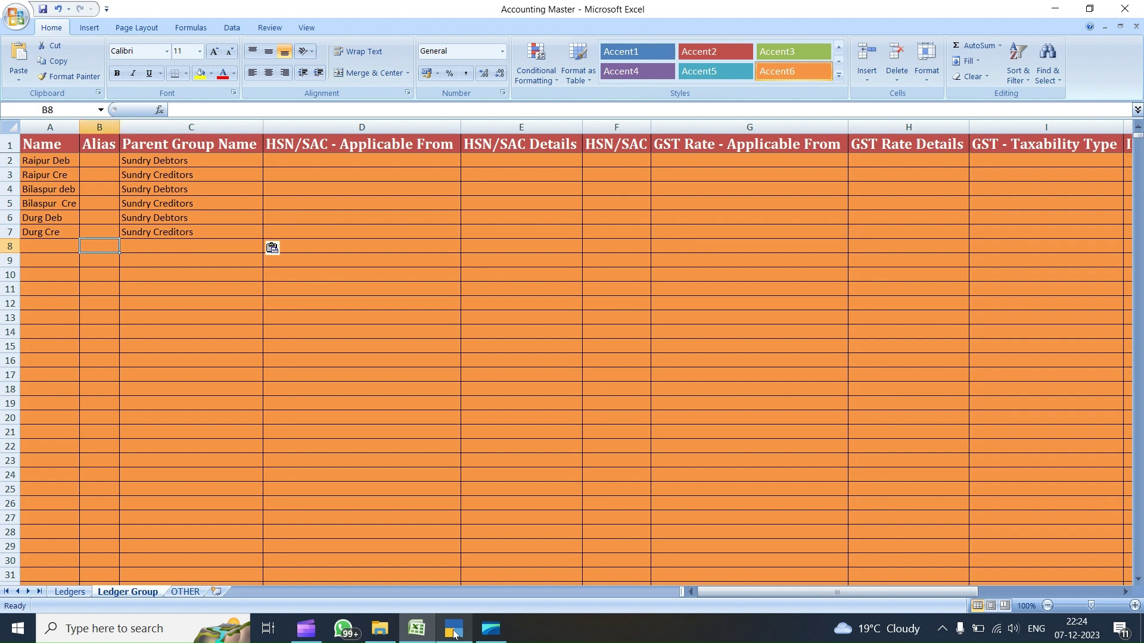
pyautogui.write('sale')
pyautogui.press('BackSpace')
pyautogui.press('BackSpace')
pyautogui.press('BackSpace')
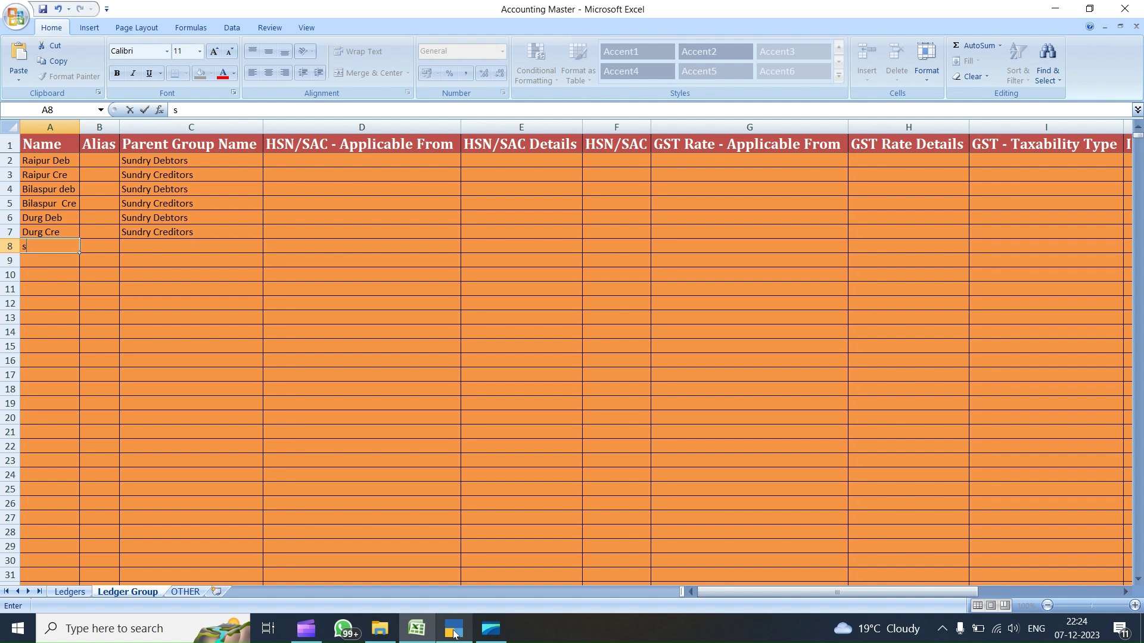
pyautogui.write('SALES')
pyautogui.write('18 %')
pyautogui.press('Tab')
pyautogui.press('Tab')
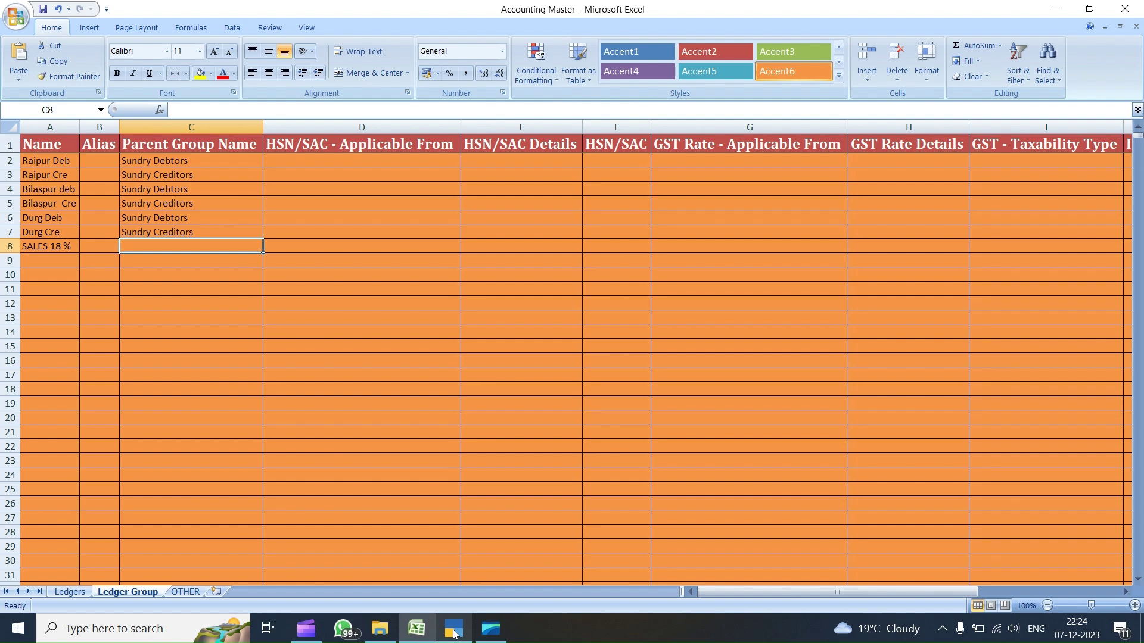
# - Copy Sales Accounts from TallyPrime's group screen and paste it into C8
pyautogui.click(454, 633)
pyautogui.press('Escape')
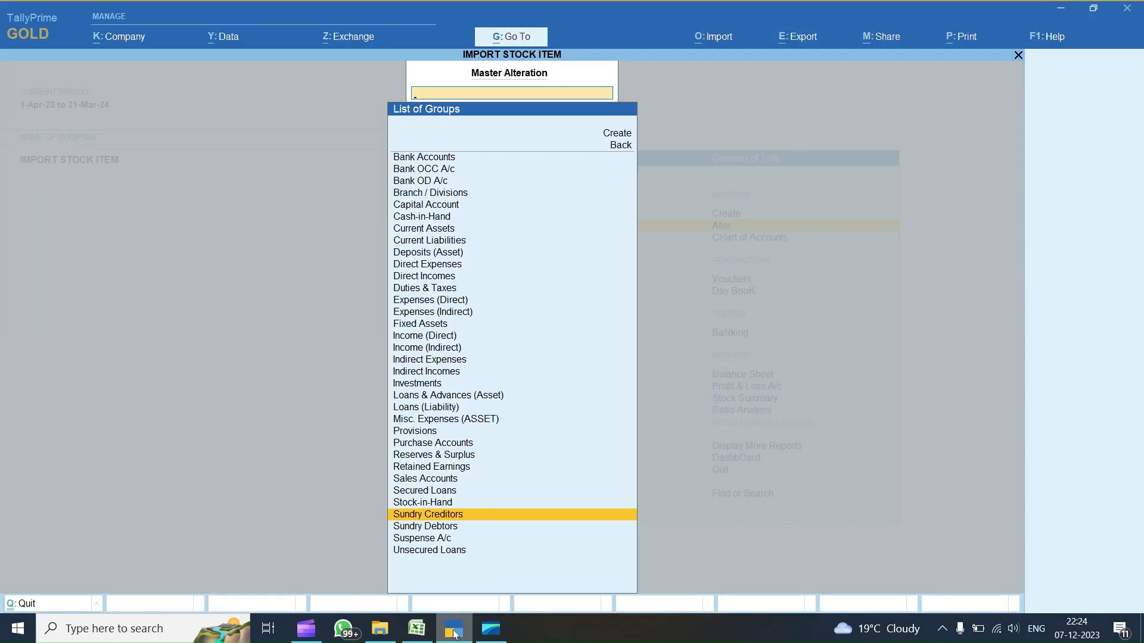
pyautogui.write('SALE')
pyautogui.press('Return')
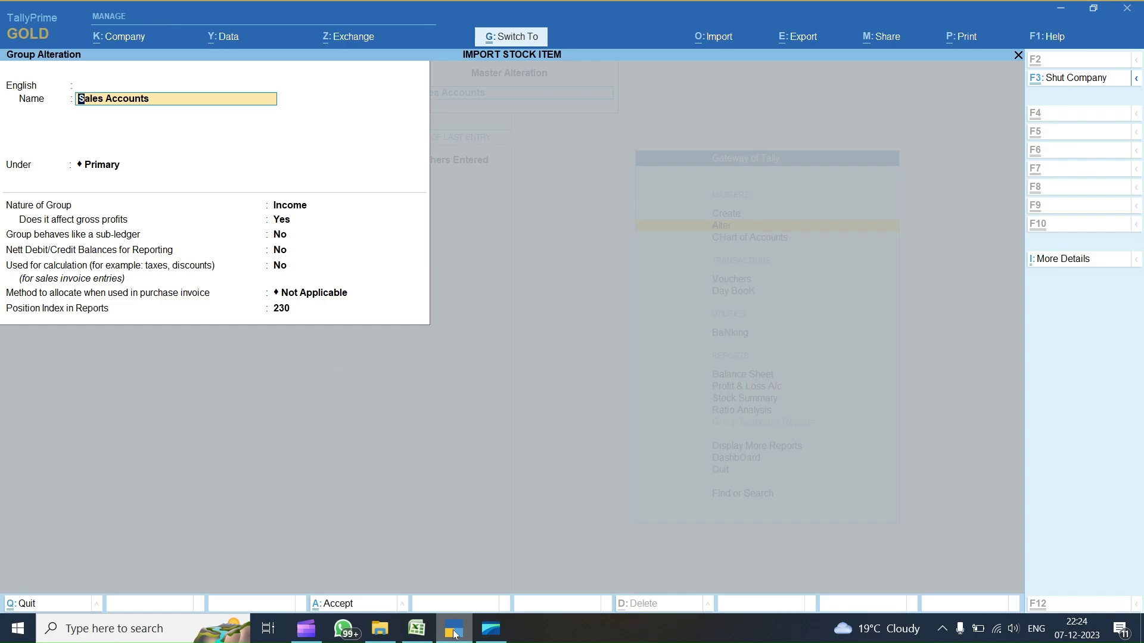
pyautogui.hotkey('ctrl', 'c')
pyautogui.hotkey('alt', 'Tab')
pyautogui.hotkey('ctrl', 'v')
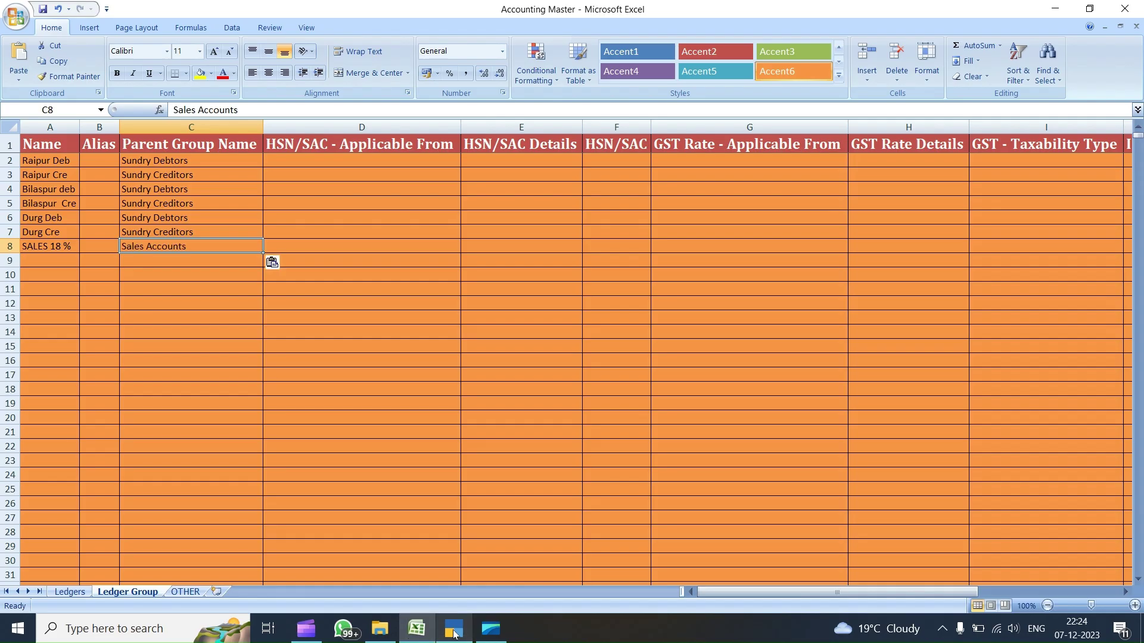
pyautogui.press('Right')
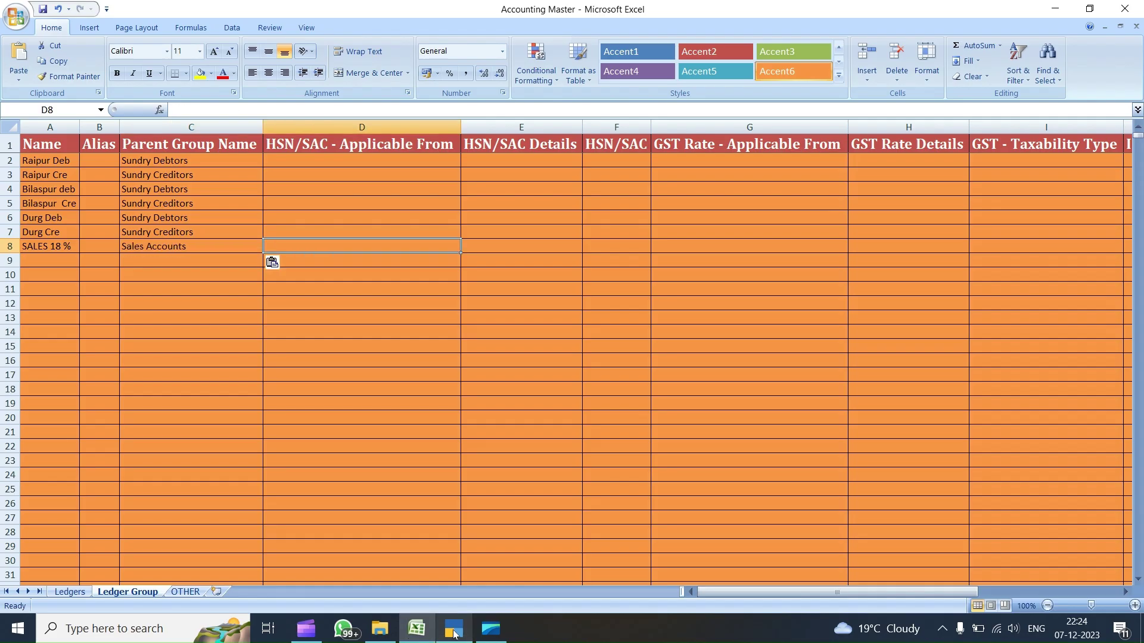
# - Enter Apr-23 in D8 and 1234 in E8 for the SALES 18 % row
pyautogui.write('APR')
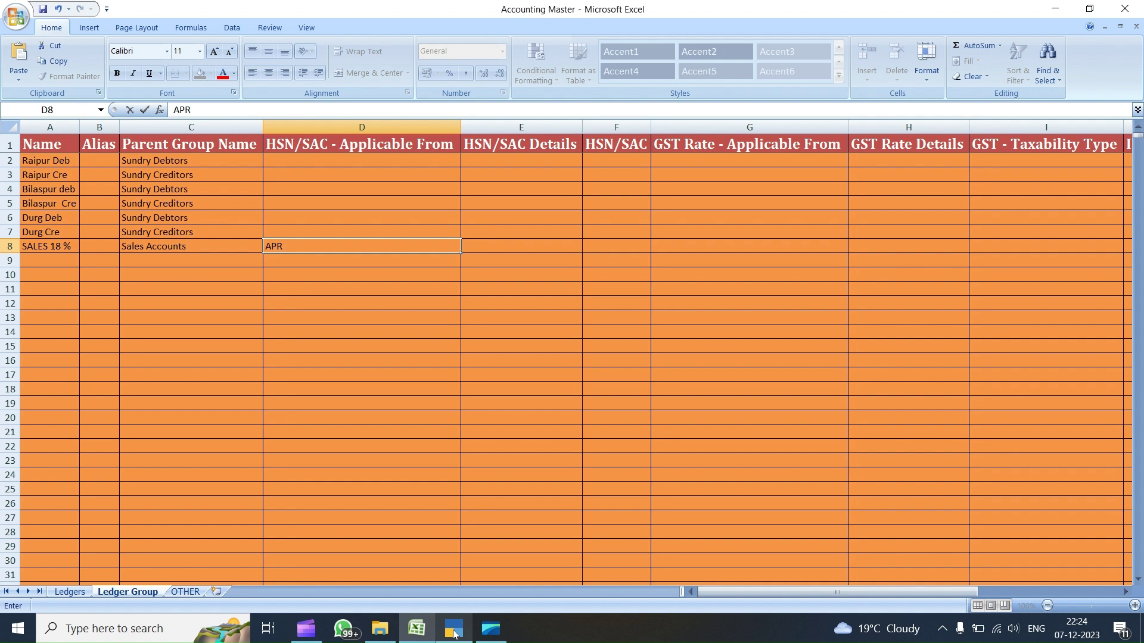
pyautogui.press('Right')
pyautogui.press('Left')
pyautogui.write('APR 23')
pyautogui.press('Right')
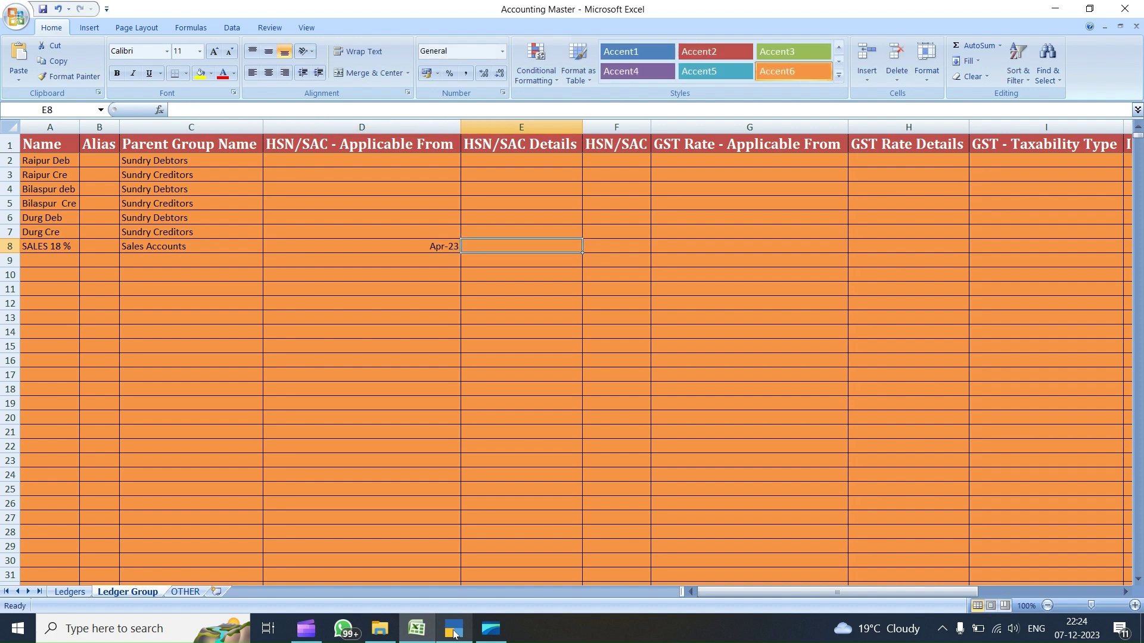
pyautogui.write('1234')
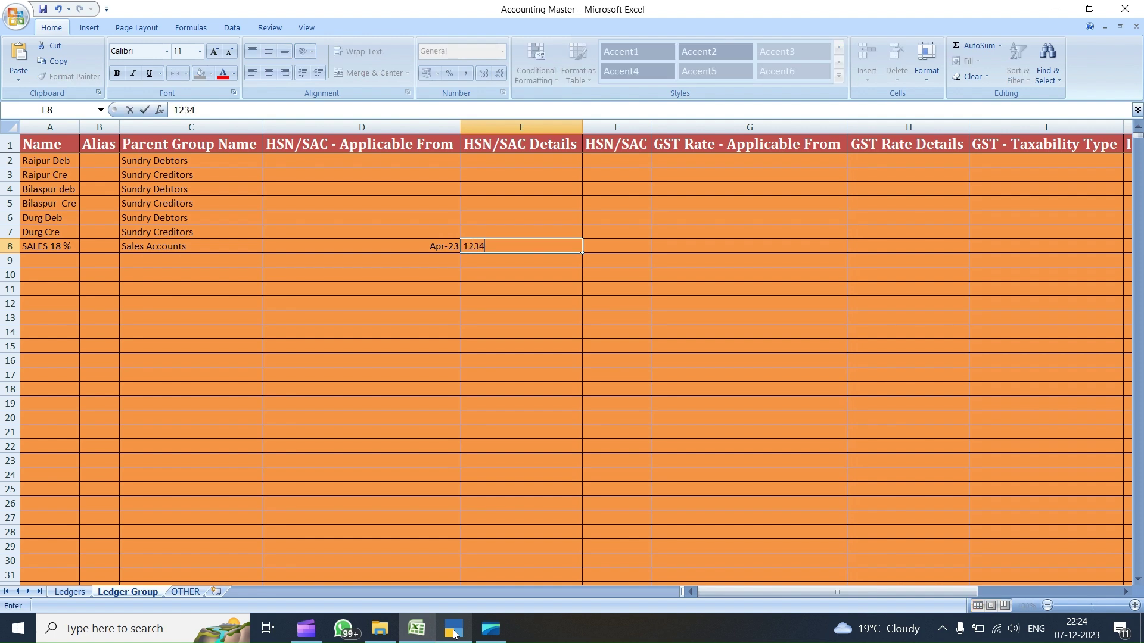
pyautogui.press('Right')
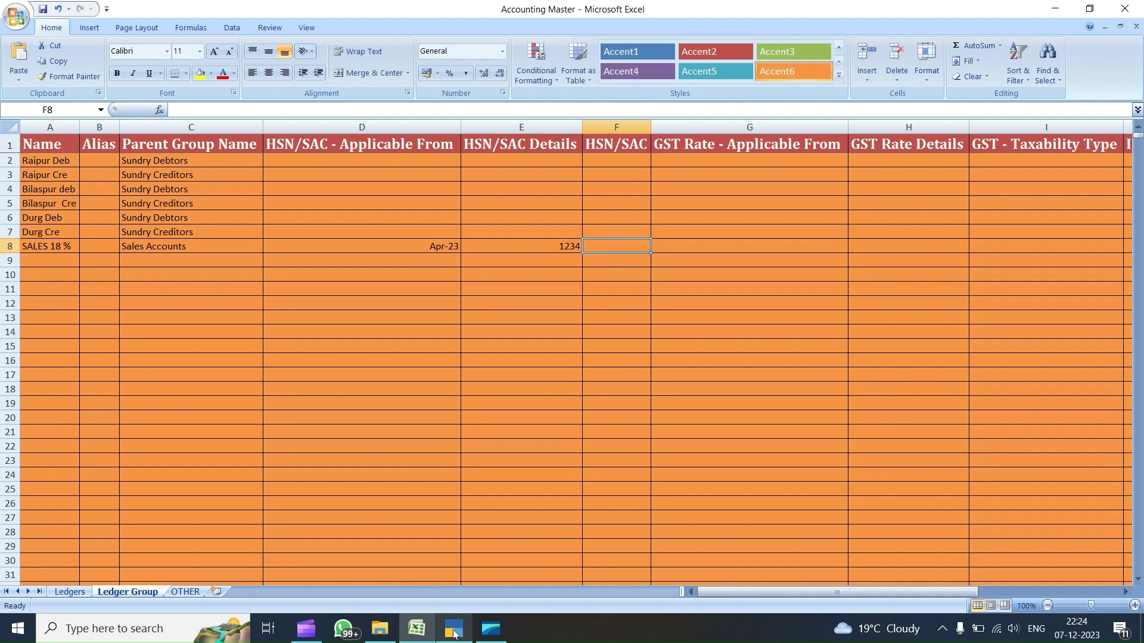
pyautogui.press('Left')
pyautogui.press('Right')
pyautogui.press('Left')
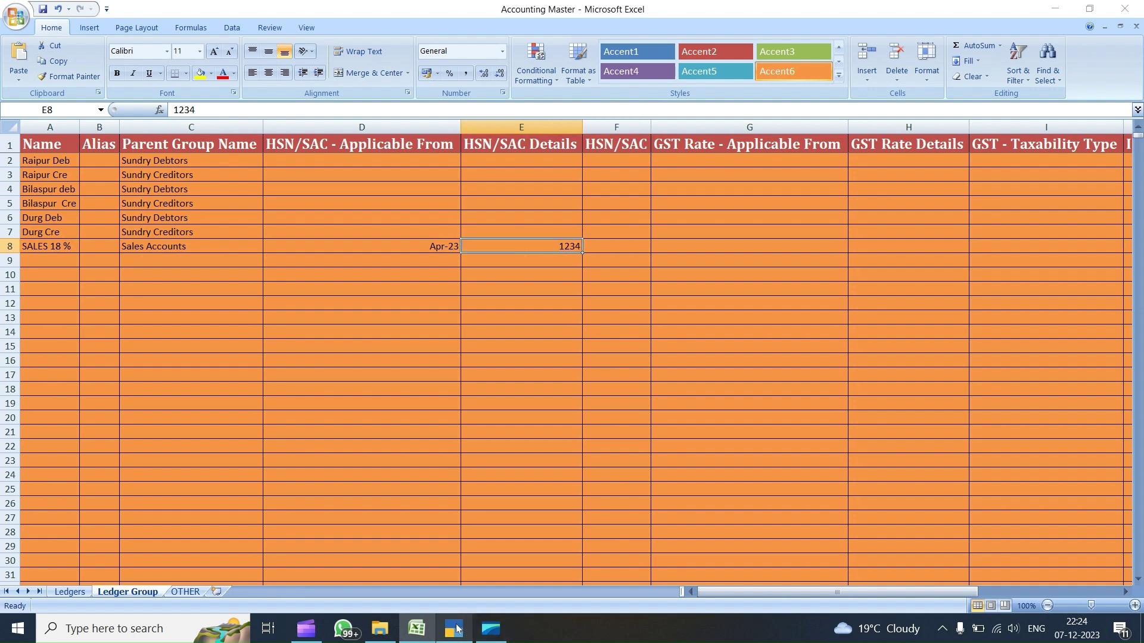
pyautogui.click(453, 630)
pyautogui.press('Escape')
pyautogui.press('Escape')
pyautogui.press('Escape')
# - Start creating a new group named SALES under the Sales Accounts parent
pyautogui.press('c')
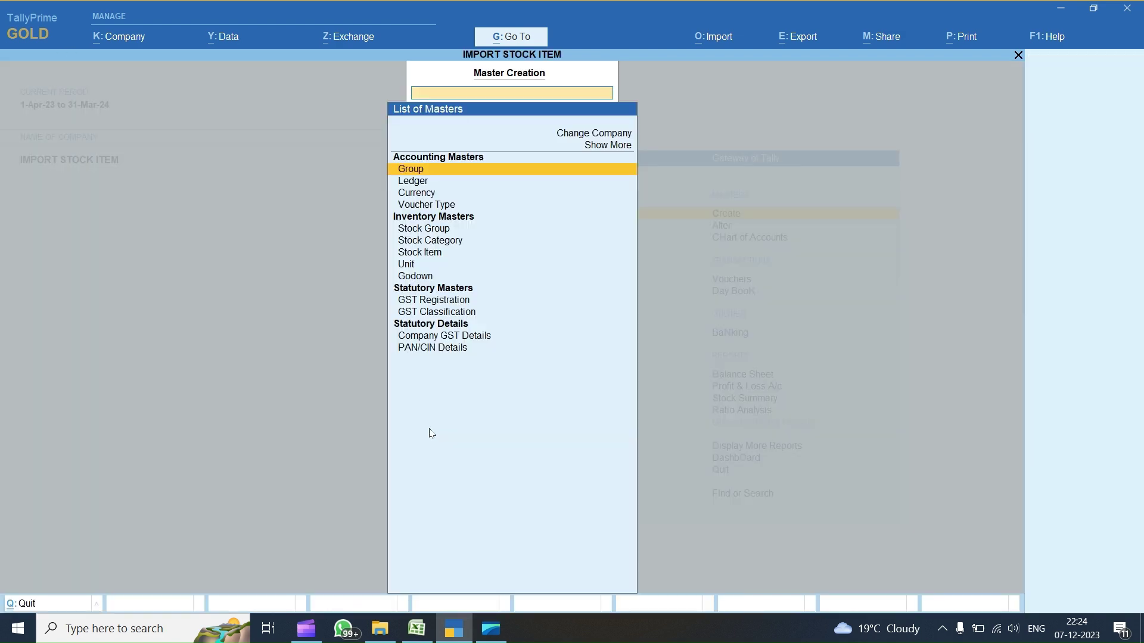
pyautogui.press('Return')
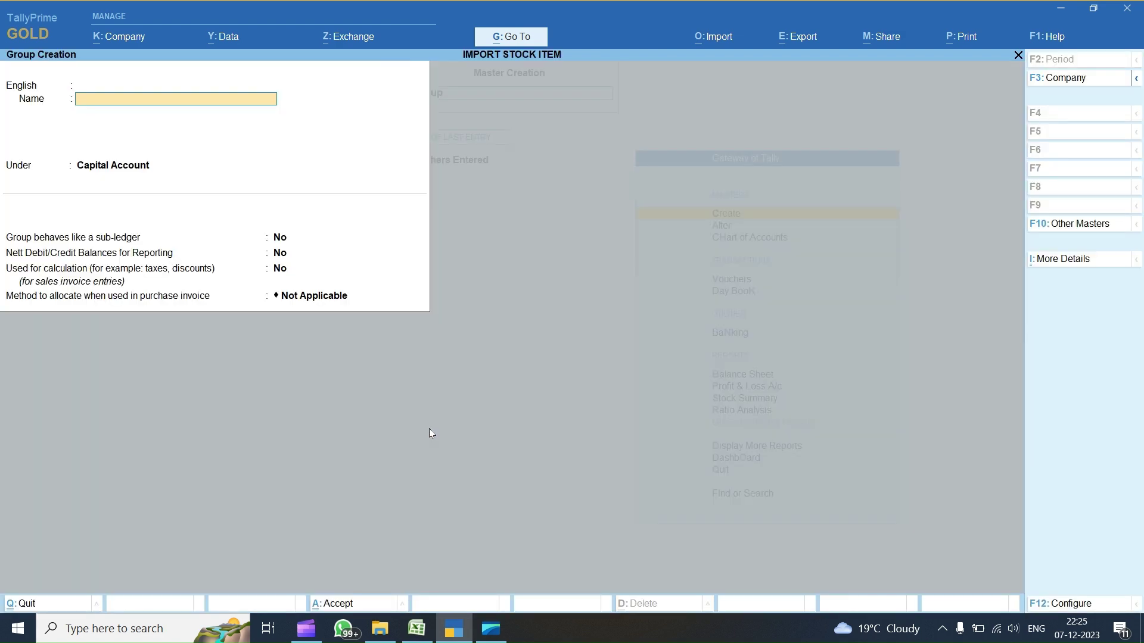
pyautogui.write('SALES')
pyautogui.press('Return')
pyautogui.press('Return')
pyautogui.press('Return')
pyautogui.write('SALE')
pyautogui.press('Return')
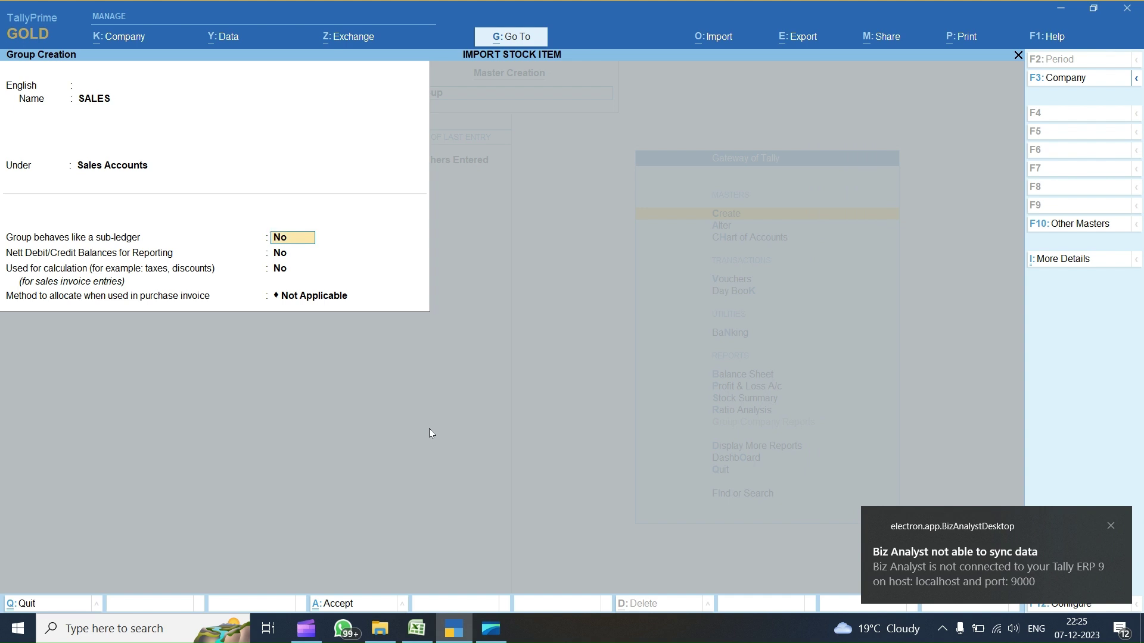
# - Enable GST details in the F12 configuration and set HSN/SAC Details to Specify Details Here
pyautogui.press('F12')
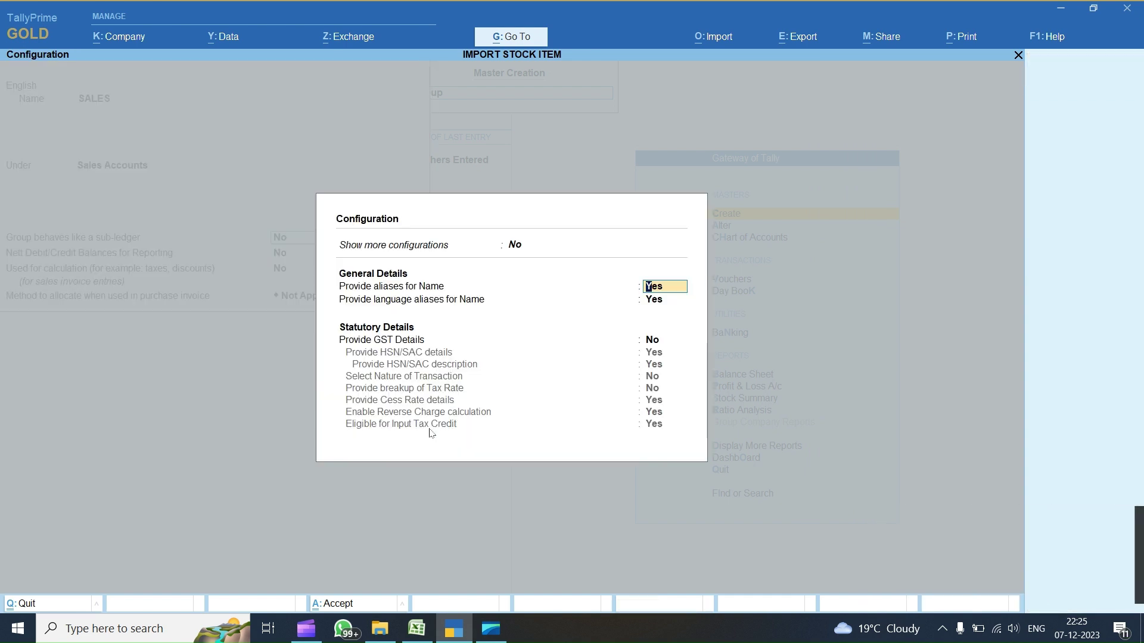
pyautogui.press('Up')
pyautogui.write('y')
pyautogui.press('Return')
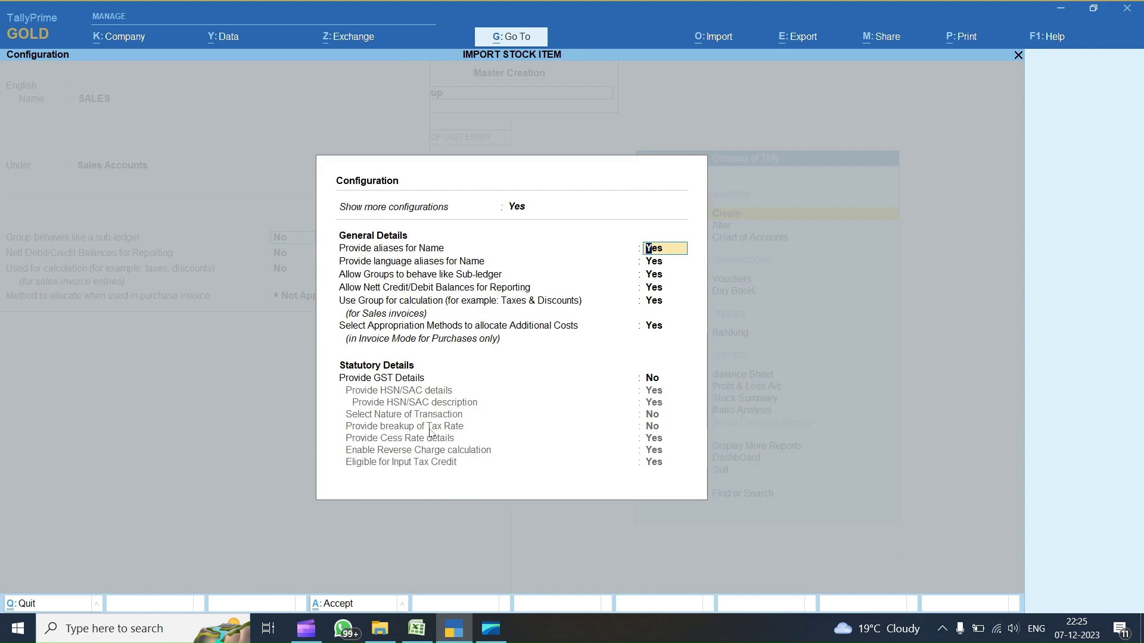
pyautogui.press('Return')
pyautogui.press('Return')
pyautogui.press('Return')
pyautogui.press('Return')
pyautogui.press('Return')
pyautogui.press('Return')
pyautogui.write('y')
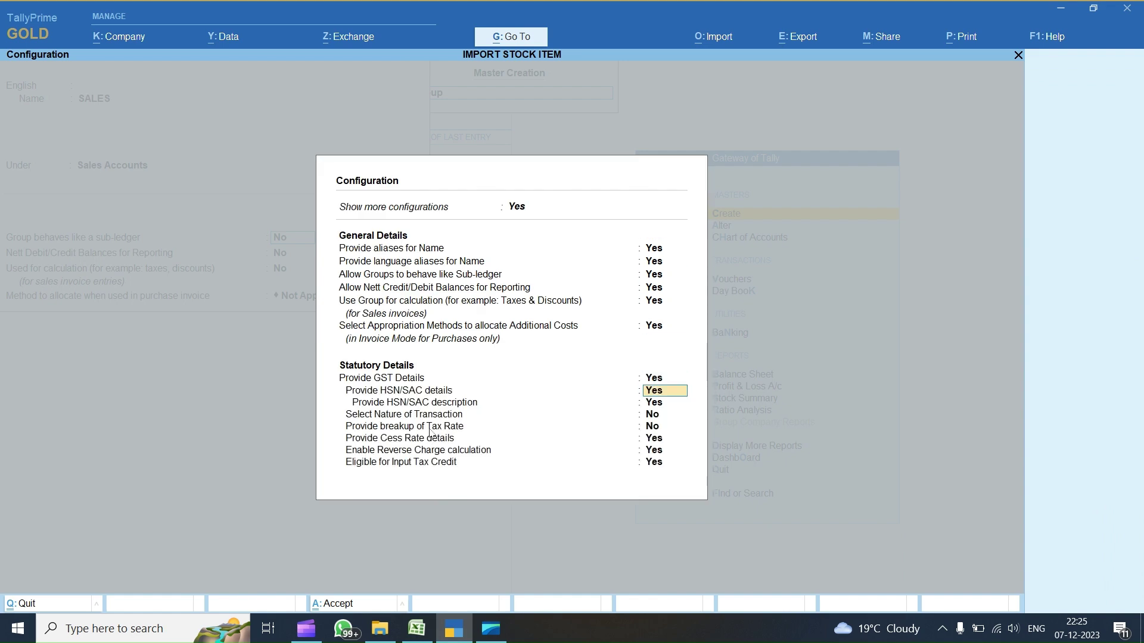
pyautogui.hotkey('ctrl', 'a')
pyautogui.press('Return')
pyautogui.press('Return')
pyautogui.press('Return')
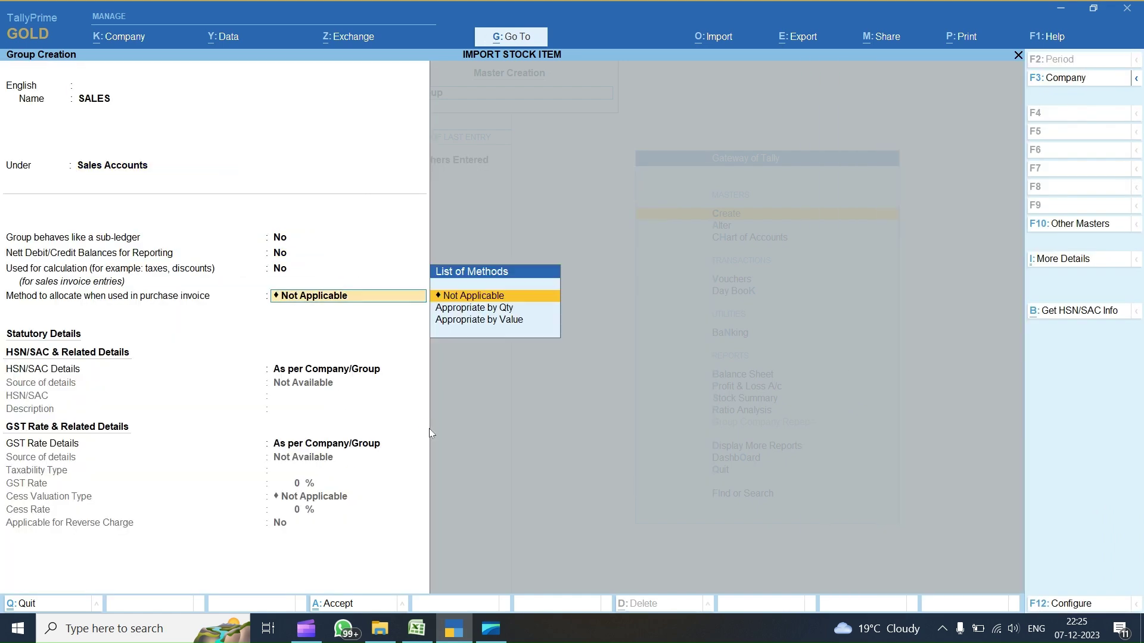
pyautogui.press('Down')
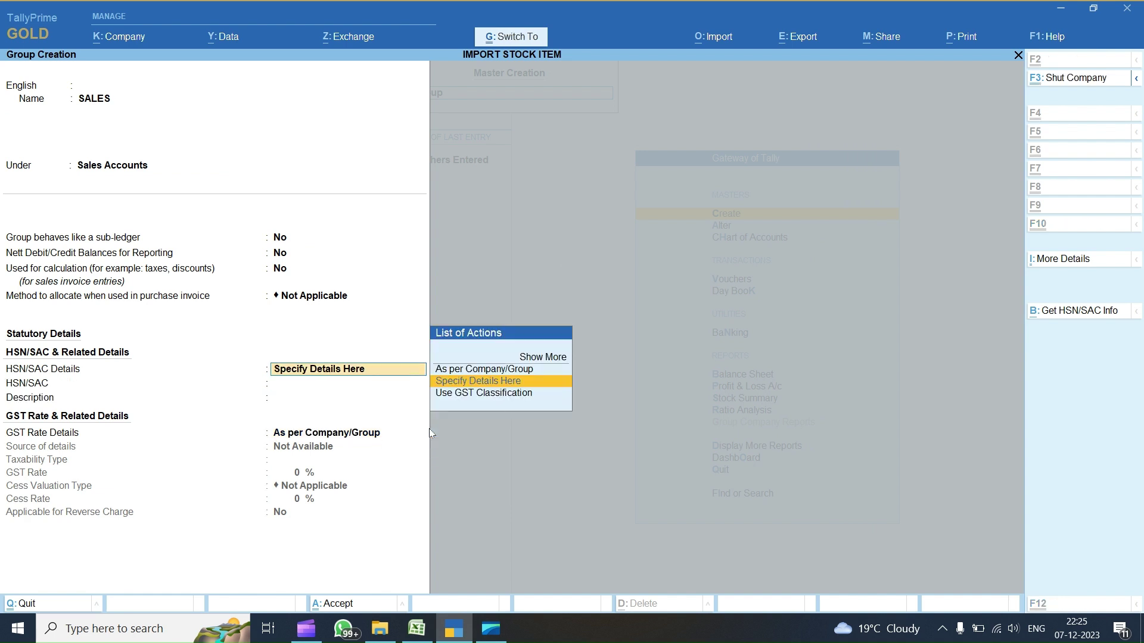
pyautogui.hotkey('alt', 'Tab')
# - Fill E8 with Specify Details Here, F8 with 1234 and G8 with Apr-23
pyautogui.write('Specify Details Here')
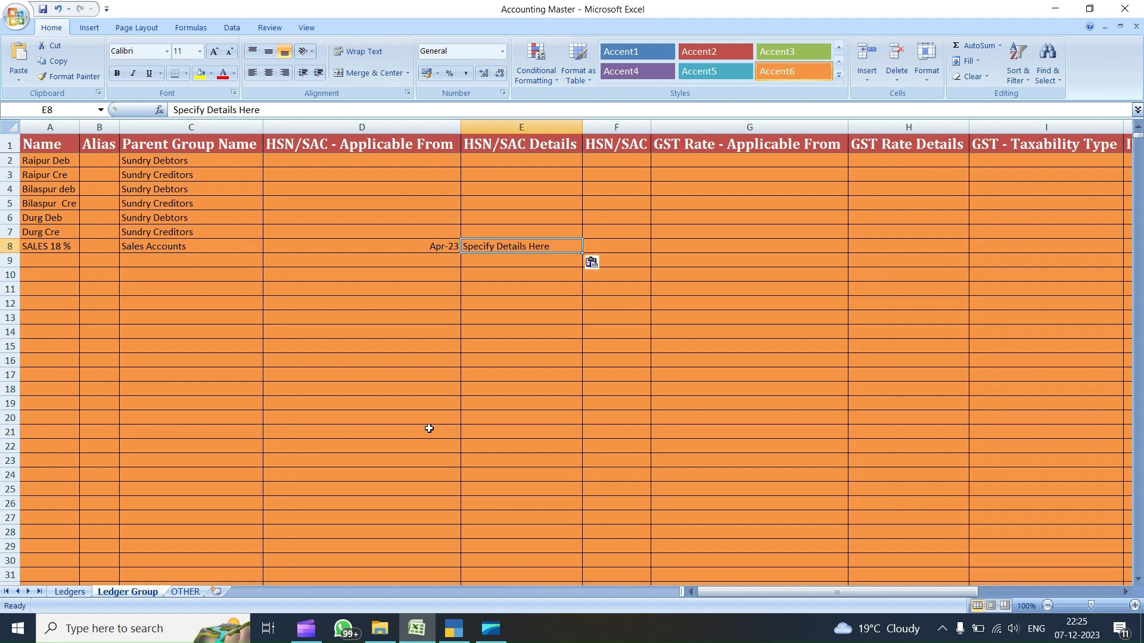
pyautogui.press('Tab')
pyautogui.write('1234')
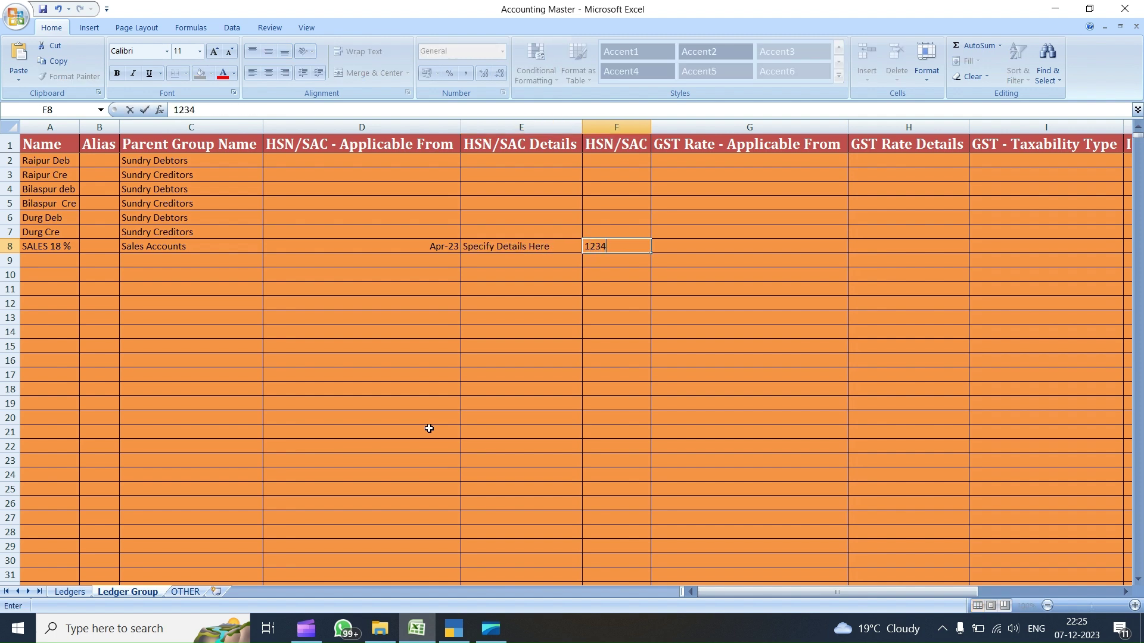
pyautogui.press('Tab')
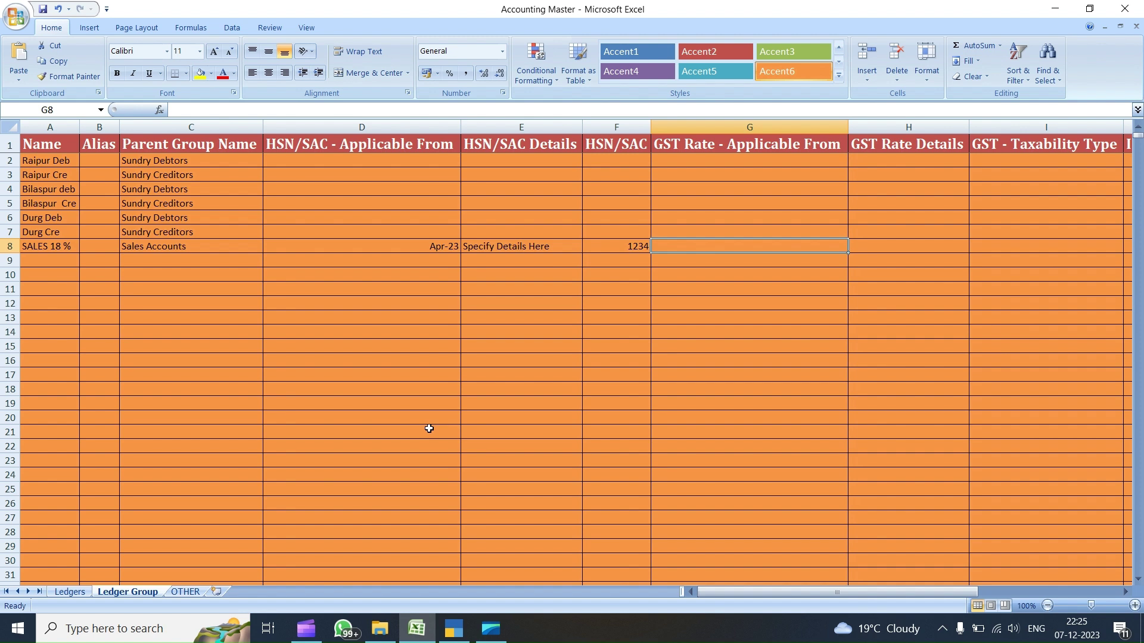
pyautogui.write('APR')
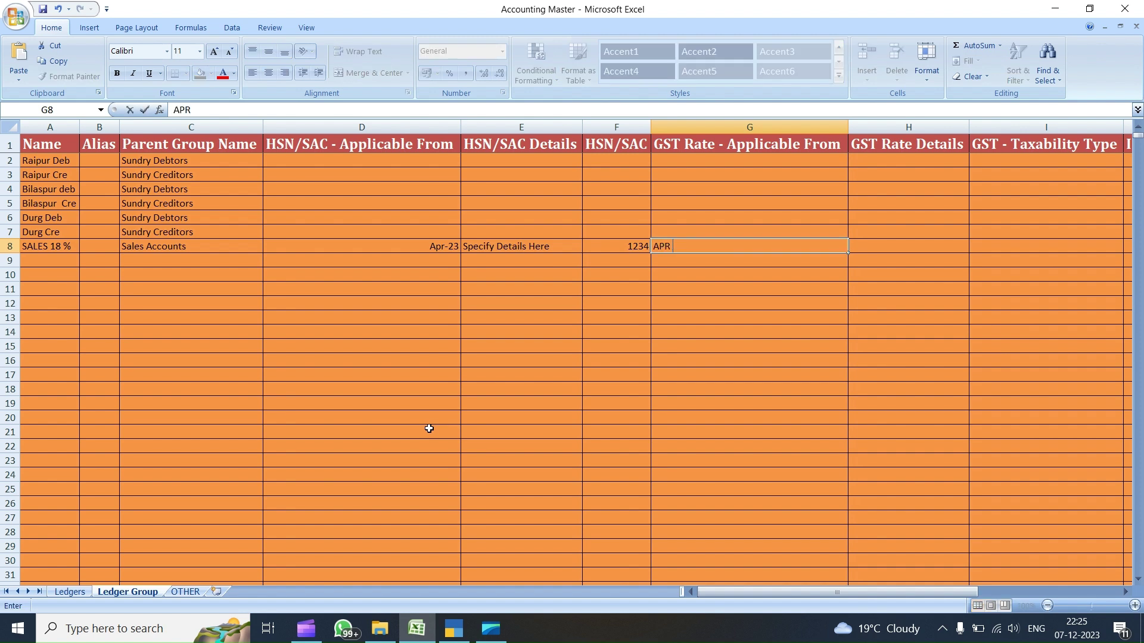
pyautogui.press('Right')
pyautogui.press('Left')
pyautogui.write('APR 23')
pyautogui.press('Return')
# - Paste Specify Details Here into the GST Rate Details cell H8
pyautogui.press('Up')
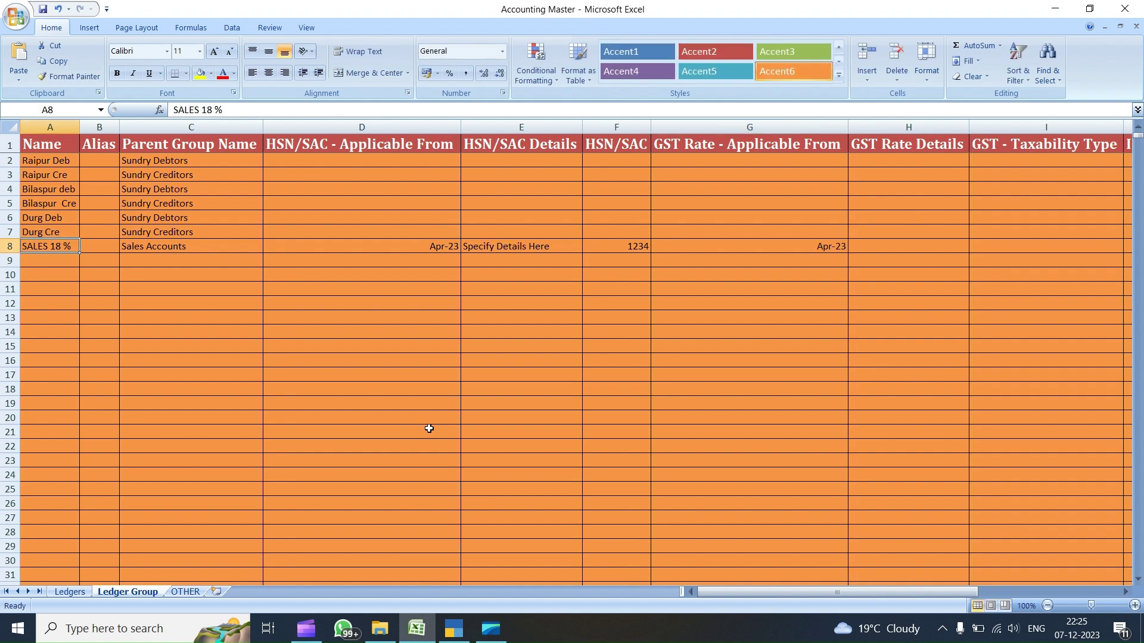
pyautogui.press('Right')
pyautogui.press('Right')
pyautogui.press('Right')
pyautogui.press('Right')
pyautogui.press('Right')
pyautogui.press('Right')
pyautogui.press('Right')
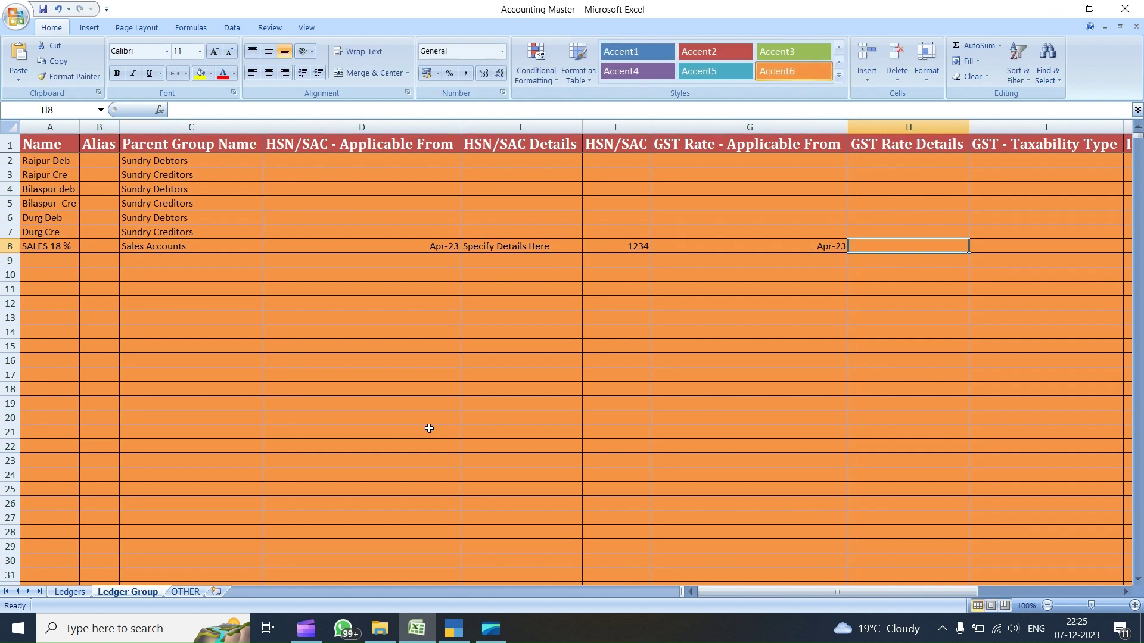
pyautogui.write('Specify Details Here')
pyautogui.press('Right')
pyautogui.write('18')
pyautogui.press('Right')
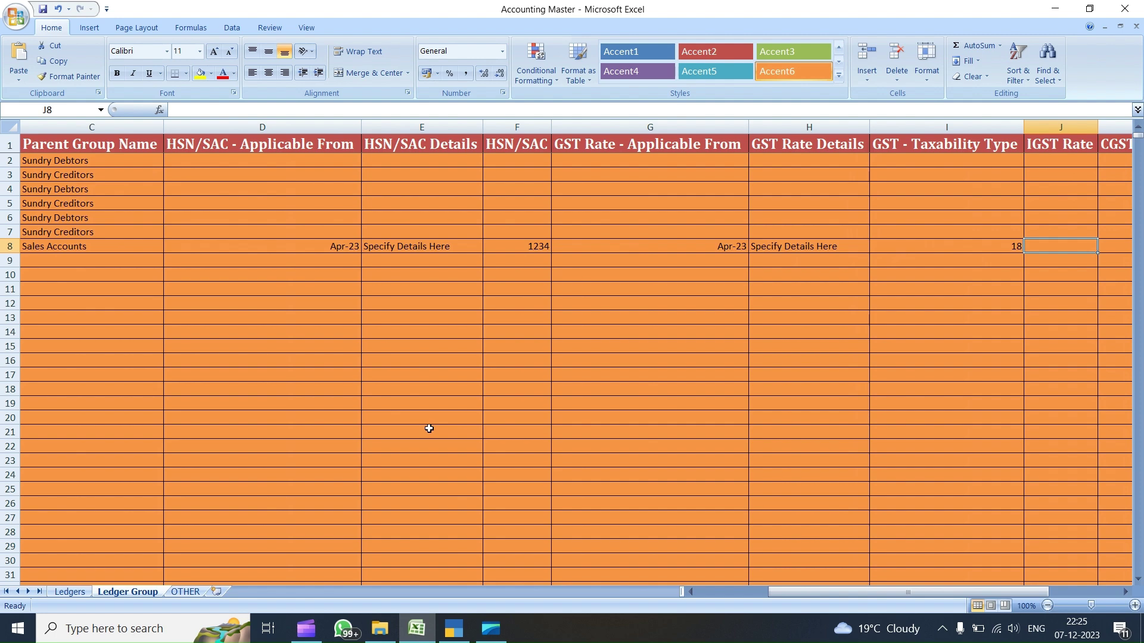
pyautogui.press('Left')
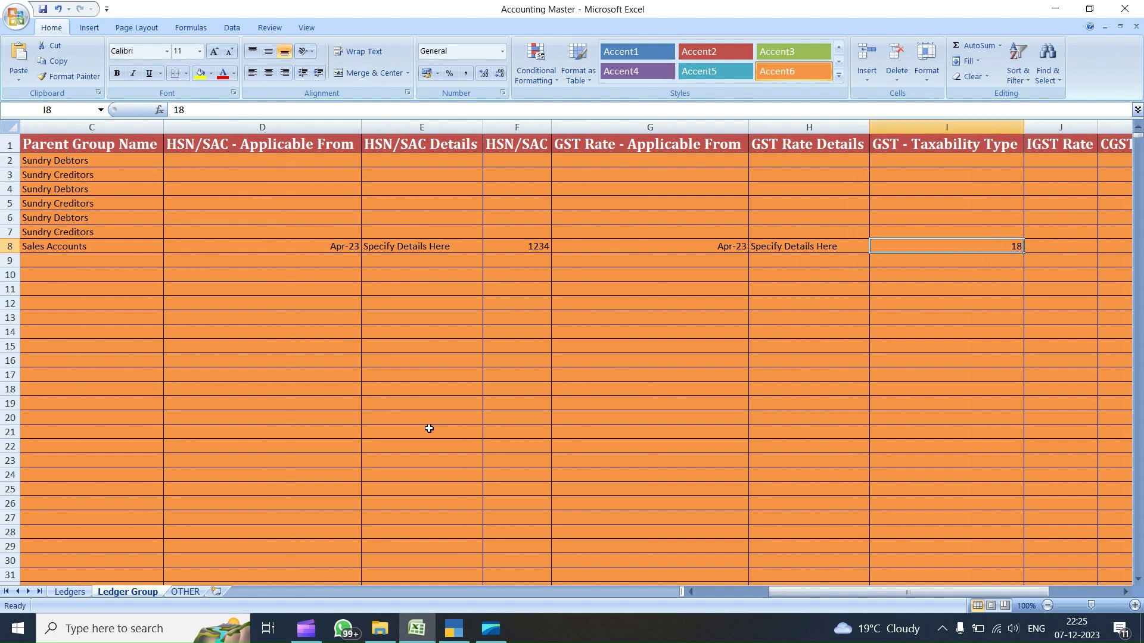
# - Set GST Rate Details in TallyPrime and paste Taxable into cell I8
pyautogui.hotkey('alt', 'Tab')
pyautogui.press('Return')
pyautogui.press('Return')
pyautogui.press('Return')
pyautogui.press('Down')
pyautogui.press('Return')
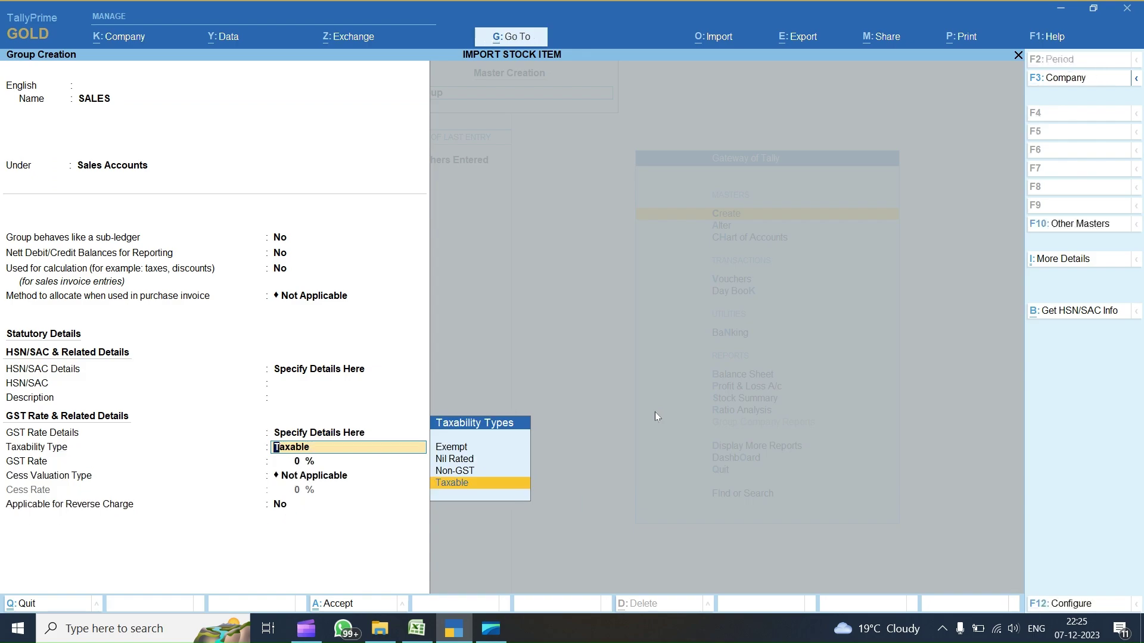
pyautogui.hotkey('alt', 'Tab')
pyautogui.write('Taxable')
pyautogui.press('Right')
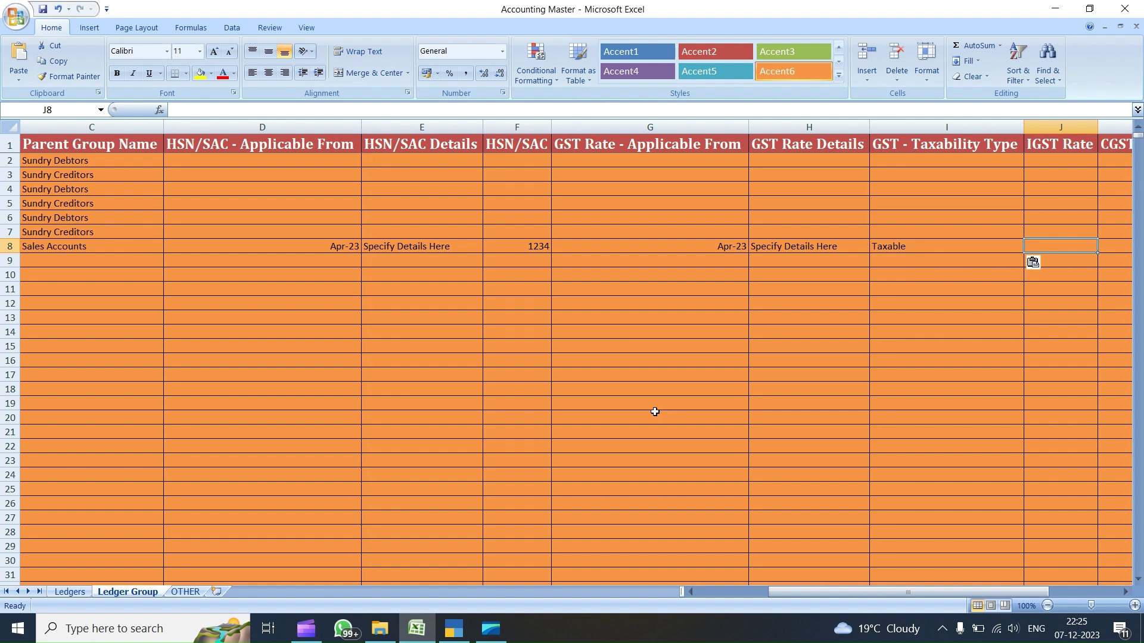
# - Enter IGST 18, CGST 9 and SGST 9 for the SALES 18 % row
pyautogui.write('18')
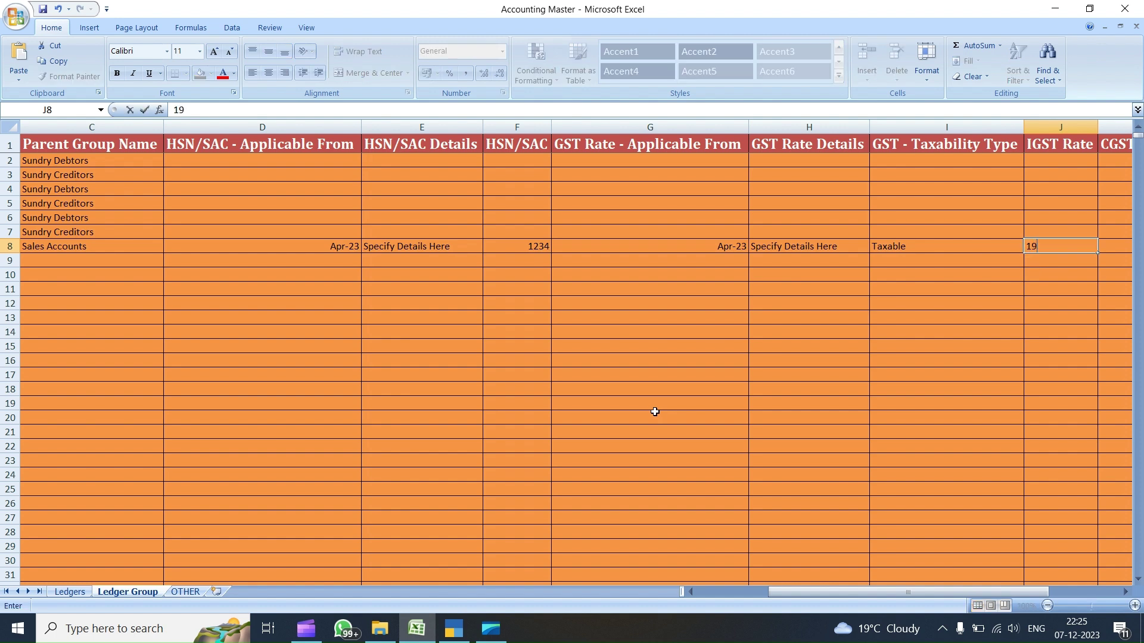
pyautogui.press('Right')
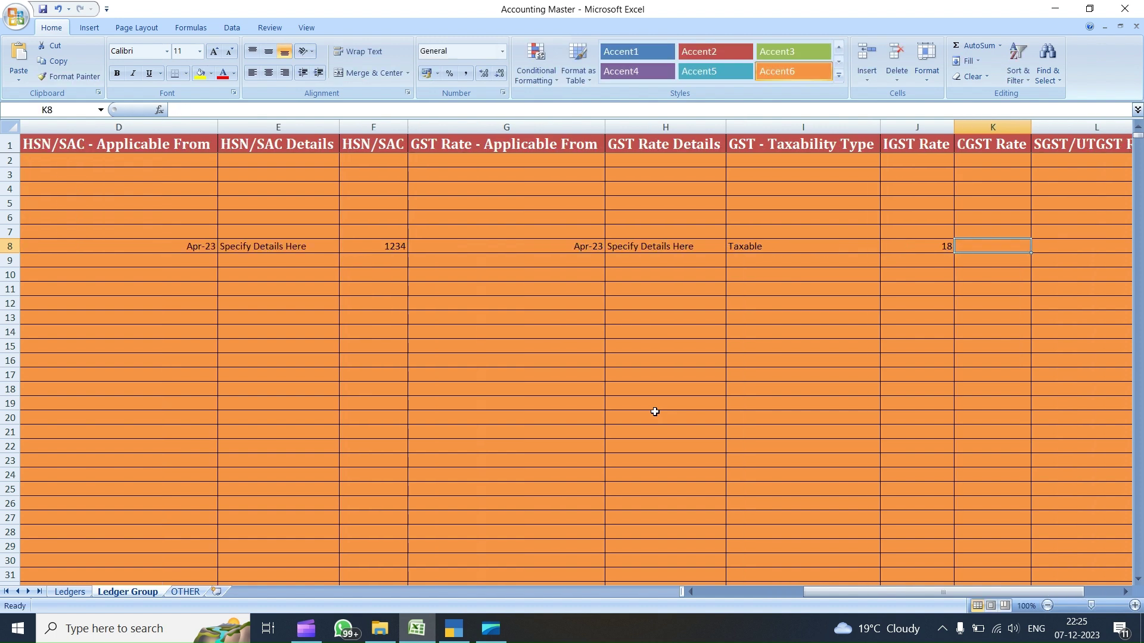
pyautogui.write('9')
pyautogui.press('Right')
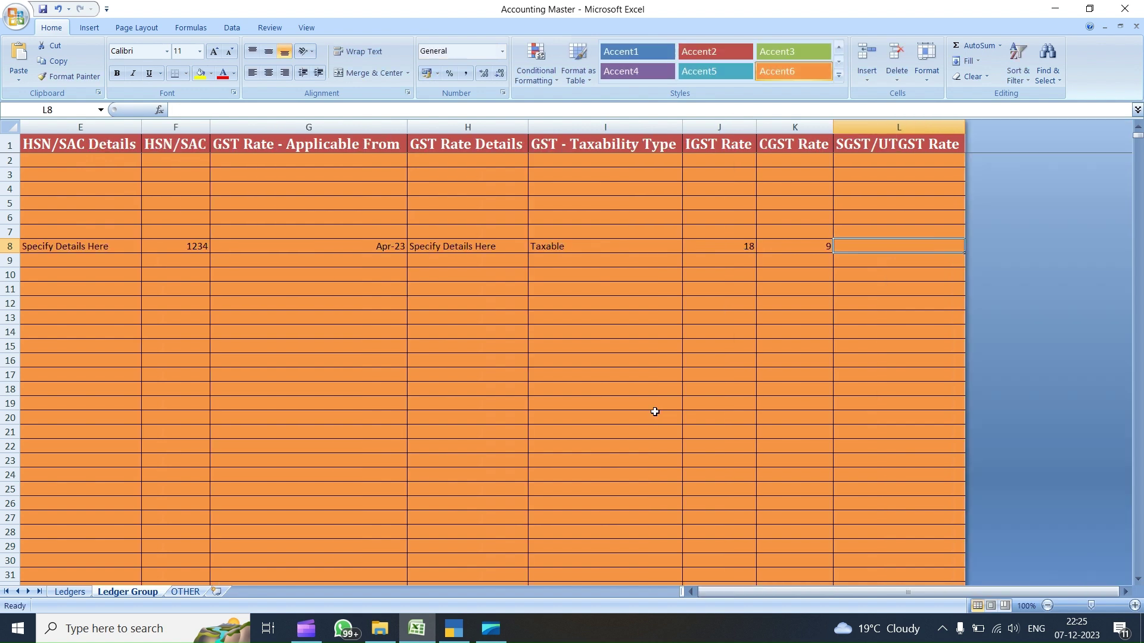
pyautogui.write('9')
pyautogui.press('Return')
# - Copy row 8's values from C8:L8 down into row 9
pyautogui.press('Up')
pyautogui.hotkey('shift', 'Left')
pyautogui.hotkey('shift', 'Left')
pyautogui.hotkey('shift', 'Left')
pyautogui.hotkey('shift', 'Left')
pyautogui.hotkey('shift', 'Left')
pyautogui.hotkey('shift', 'Left')
pyautogui.hotkey('shift', 'Left')
pyautogui.hotkey('shift', 'Left')
pyautogui.hotkey('shift', 'Left')
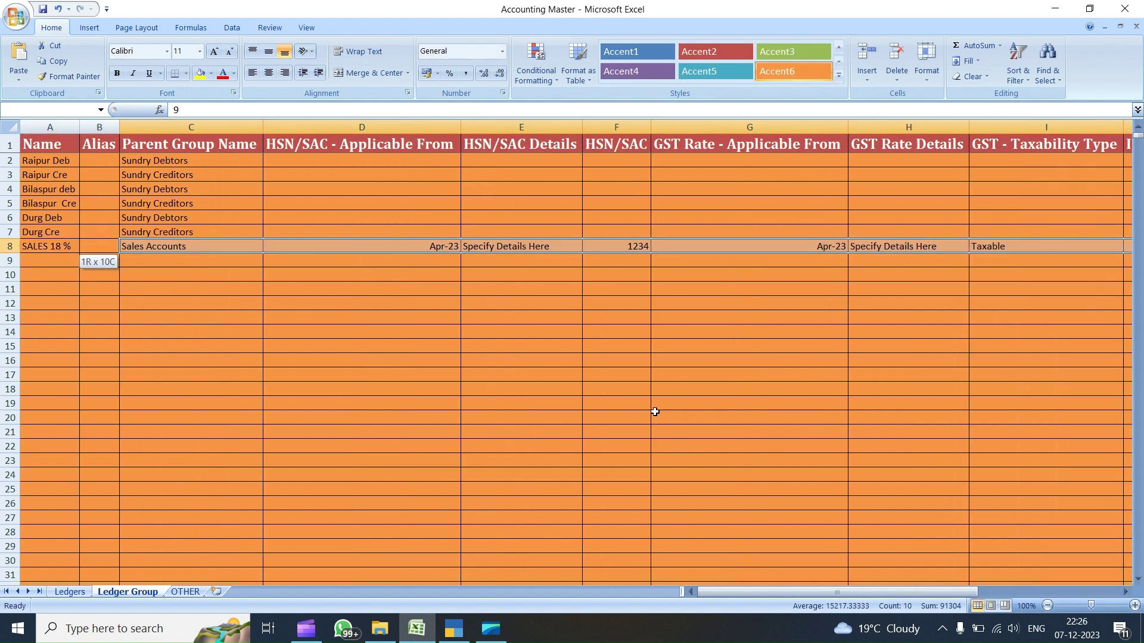
pyautogui.hotkey('ctrl', 'shift', 'Down')
pyautogui.hotkey('ctrl', 'shift', 'Up')
pyautogui.hotkey('shift', 'Down')
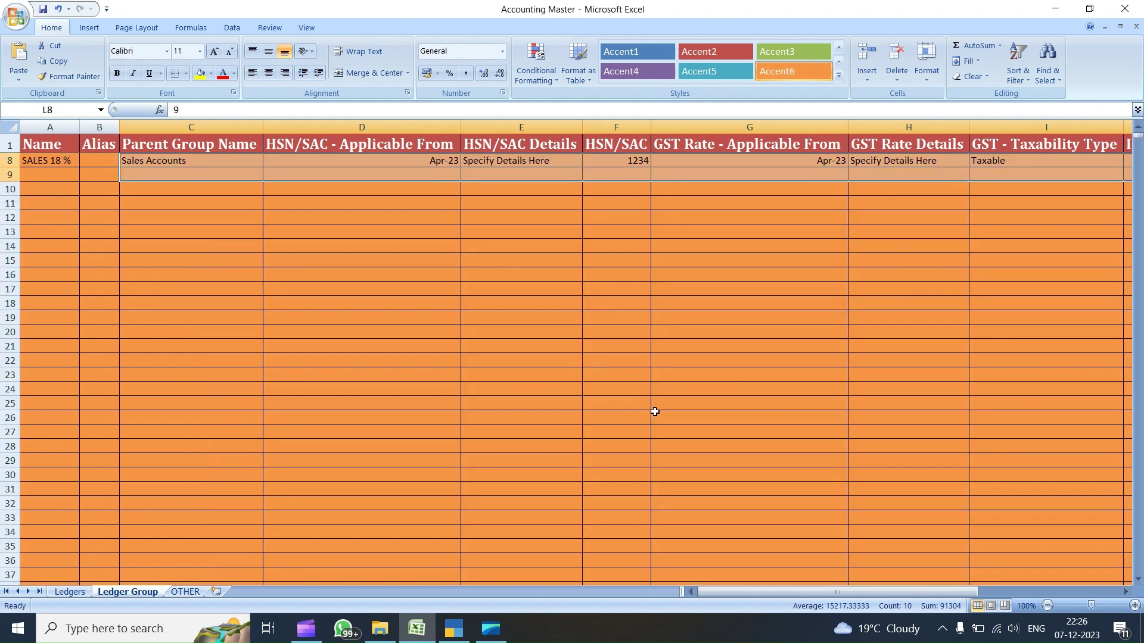
pyautogui.hotkey('ctrl', 'd')
# - Name the row 9 ledger 'PURCHASE 18 %'
pyautogui.hotkey('ctrl', 'Left')
pyautogui.hotkey('ctrl', 'Left')
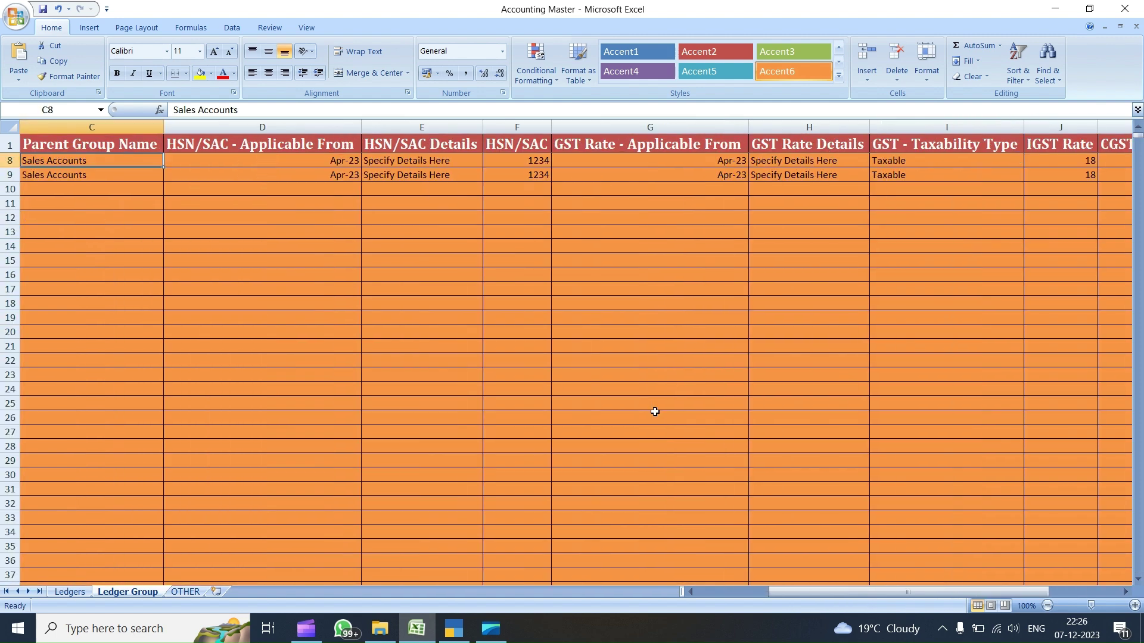
pyautogui.press('Down')
pyautogui.write('P')
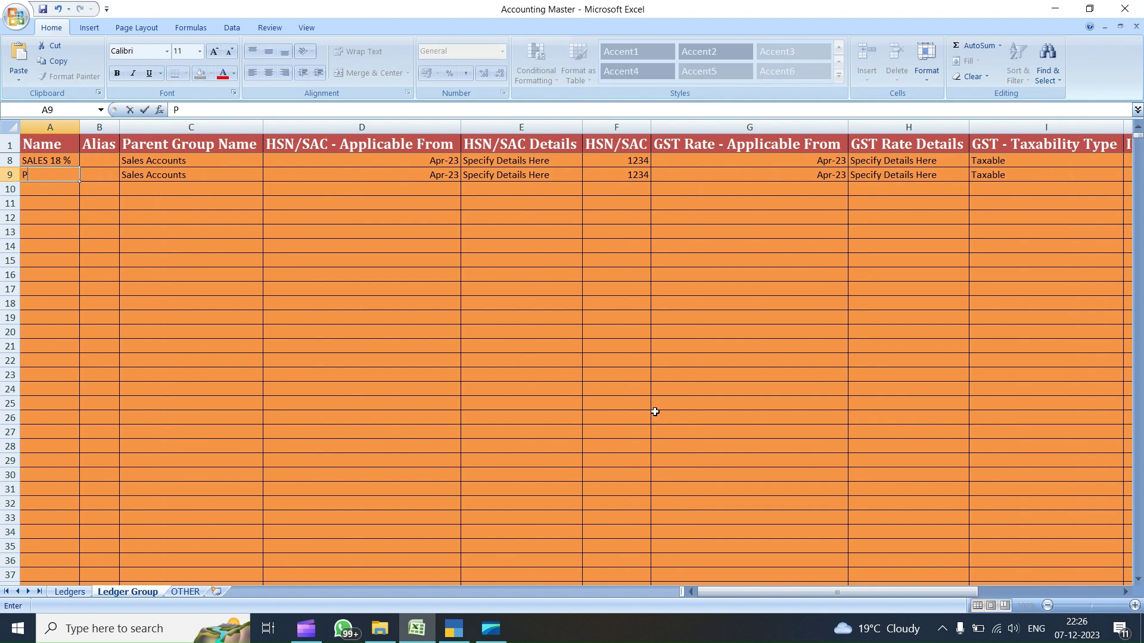
pyautogui.write('URCASE')
pyautogui.press('BackSpace')
pyautogui.press('BackSpace')
pyautogui.press('BackSpace')
pyautogui.press('BackSpace')
pyautogui.press('BackSpace')
pyautogui.press('BackSpace')
pyautogui.press('BackSpace')
pyautogui.write('PURCHASE 18 %')
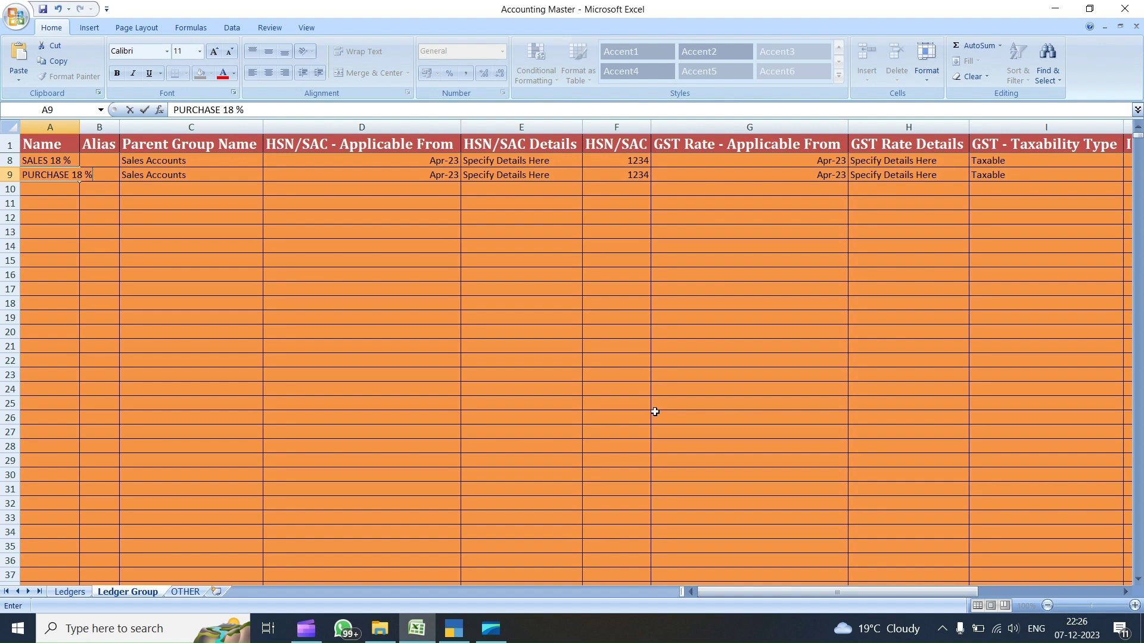
pyautogui.press('Tab')
pyautogui.press('Tab')
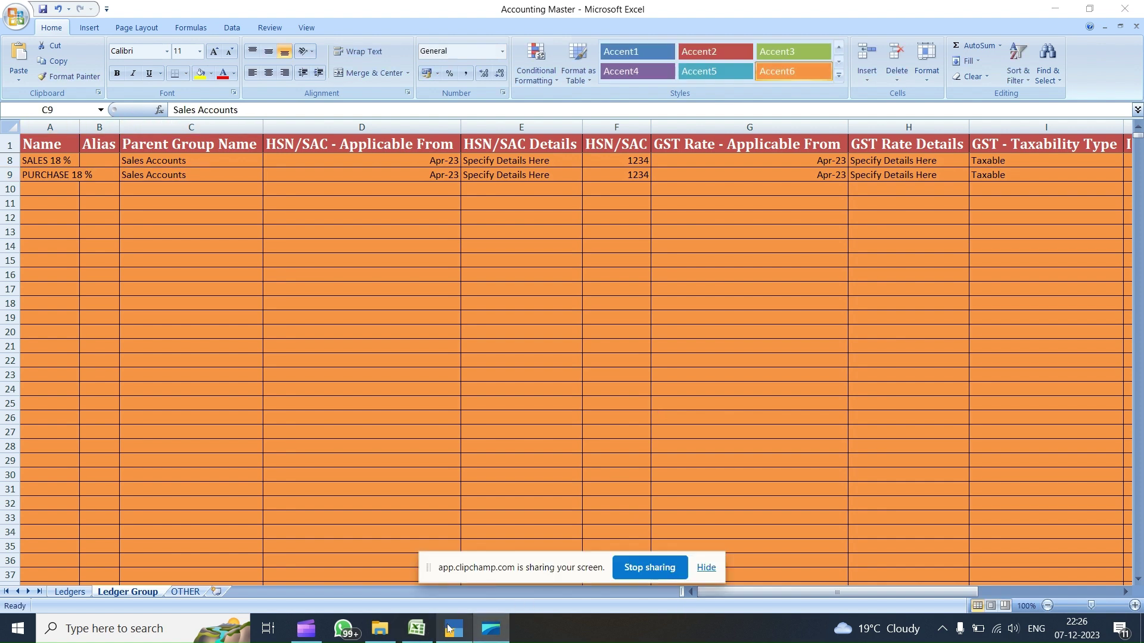
pyautogui.click(452, 629)
# - Discard the unfinished SALES group form and start a new group
pyautogui.press('Escape')
pyautogui.press('y')
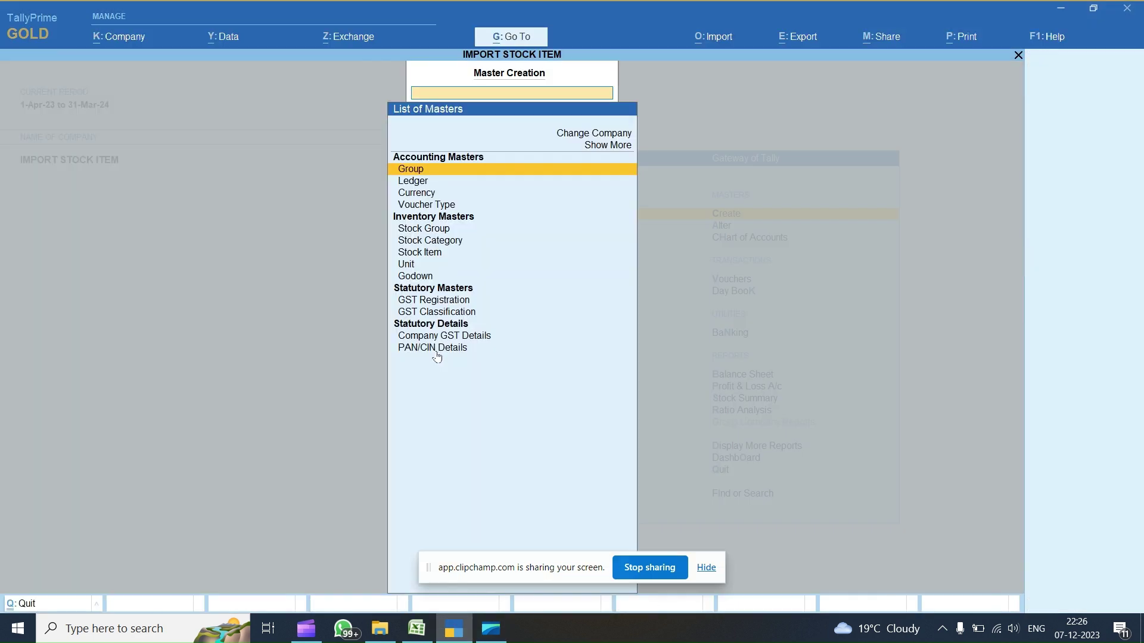
pyautogui.press('Down')
pyautogui.press('Up')
pyautogui.press('Return')
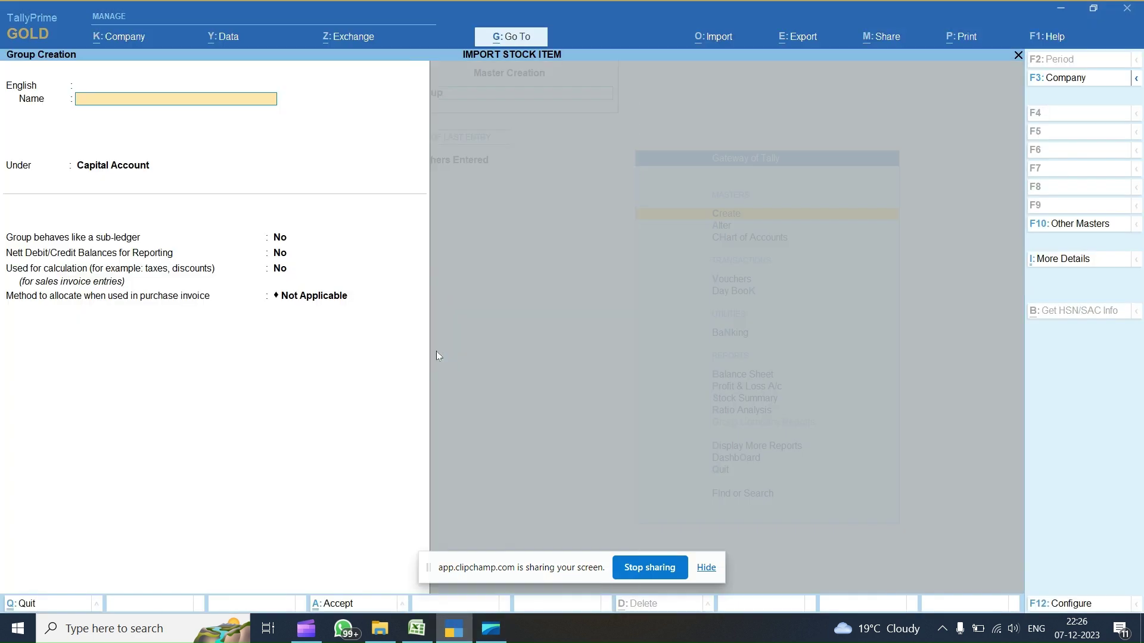
# - Name the new group W and set its parent to Purchase Accounts
pyautogui.write('W')
pyautogui.press('Return')
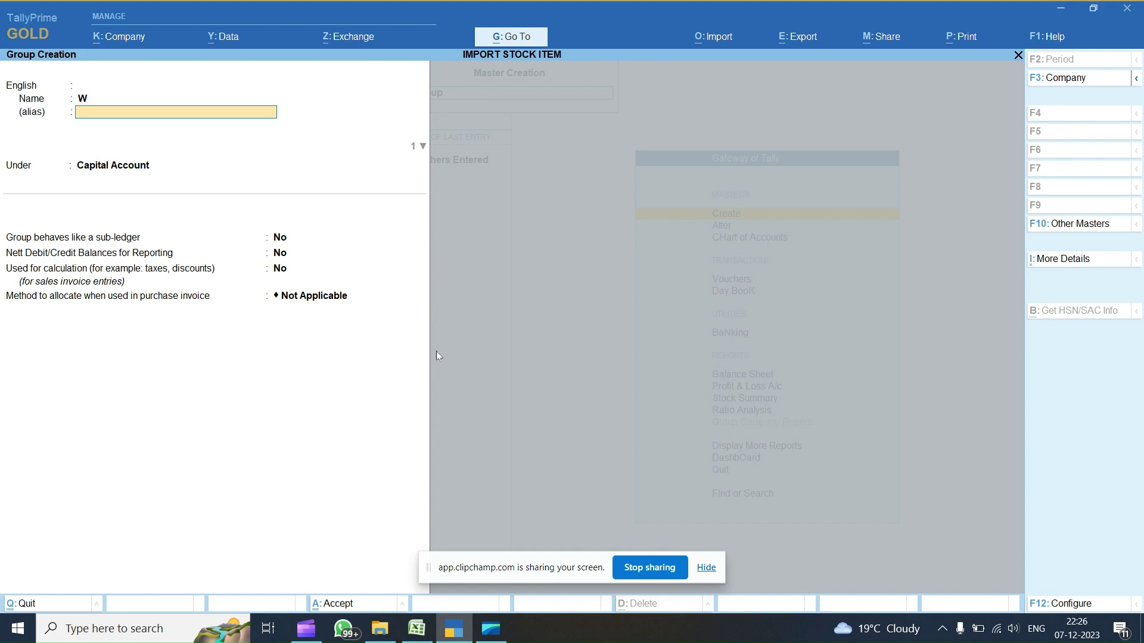
pyautogui.press('Return')
pyautogui.press('Return')
pyautogui.write('Purchase')
pyautogui.press('Return')
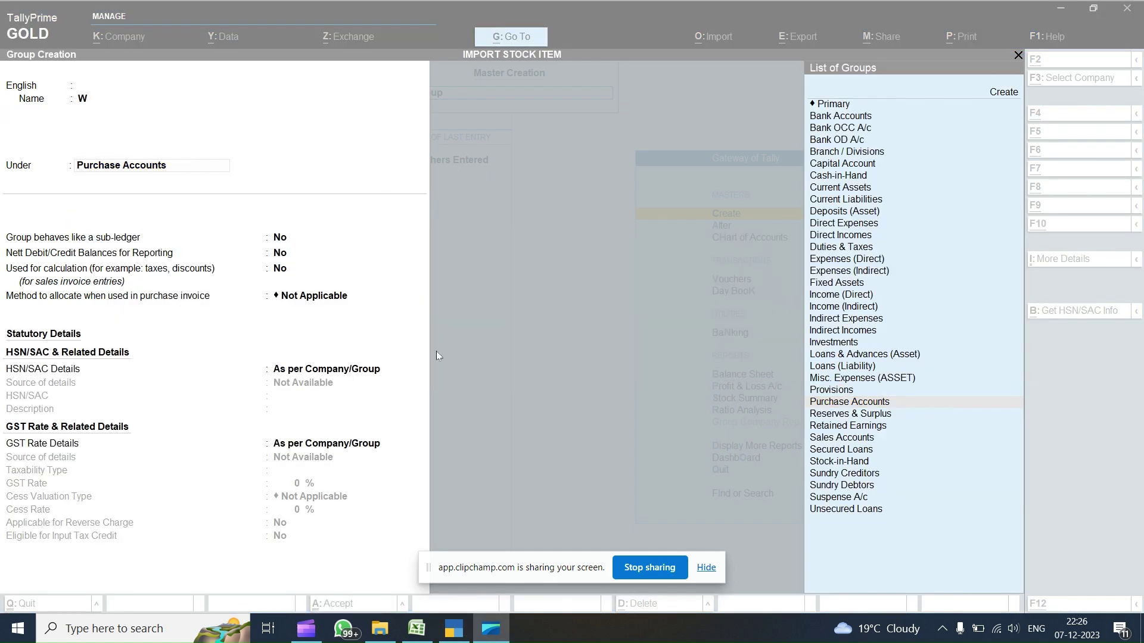
pyautogui.hotkey('alt', 'Tab')
# - Enter HSN/SAC code 4321 in F9 for the PURCHASE 18 % row
pyautogui.press('Right')
pyautogui.press('Right')
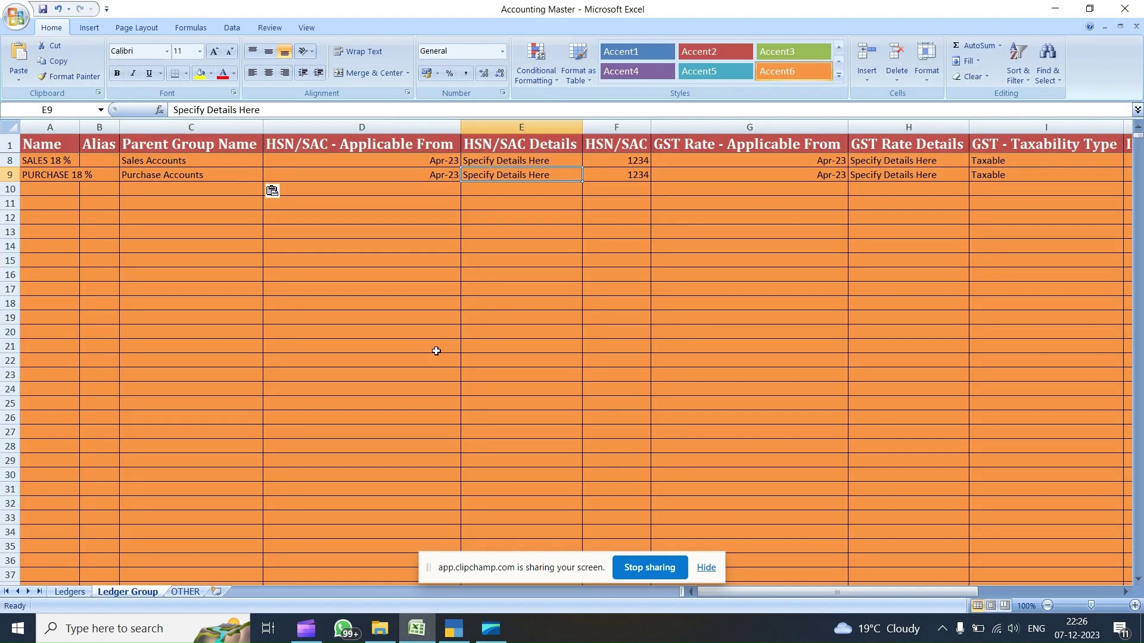
pyautogui.press('Right')
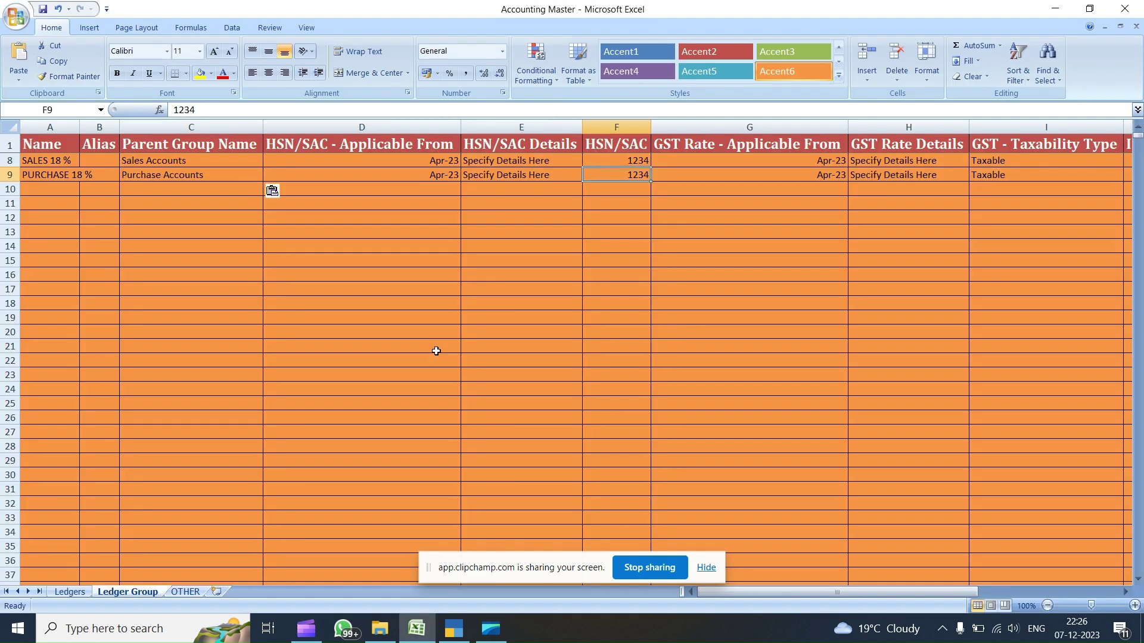
pyautogui.write('4321')
pyautogui.press('Right')
pyautogui.press('Right')
pyautogui.press('Right')
pyautogui.press('Right')
pyautogui.press('Right')
pyautogui.press('Right')
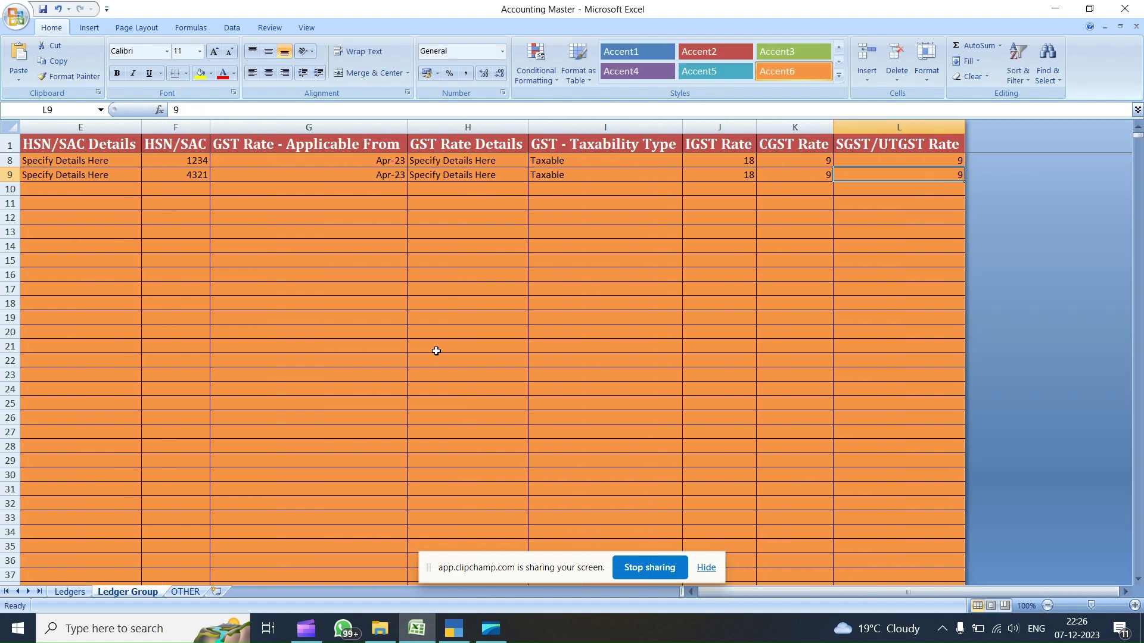
# - Autofit column A so PURCHASE 18 % shows fully, then select the ledger names A2–A7
pyautogui.click(707, 567)
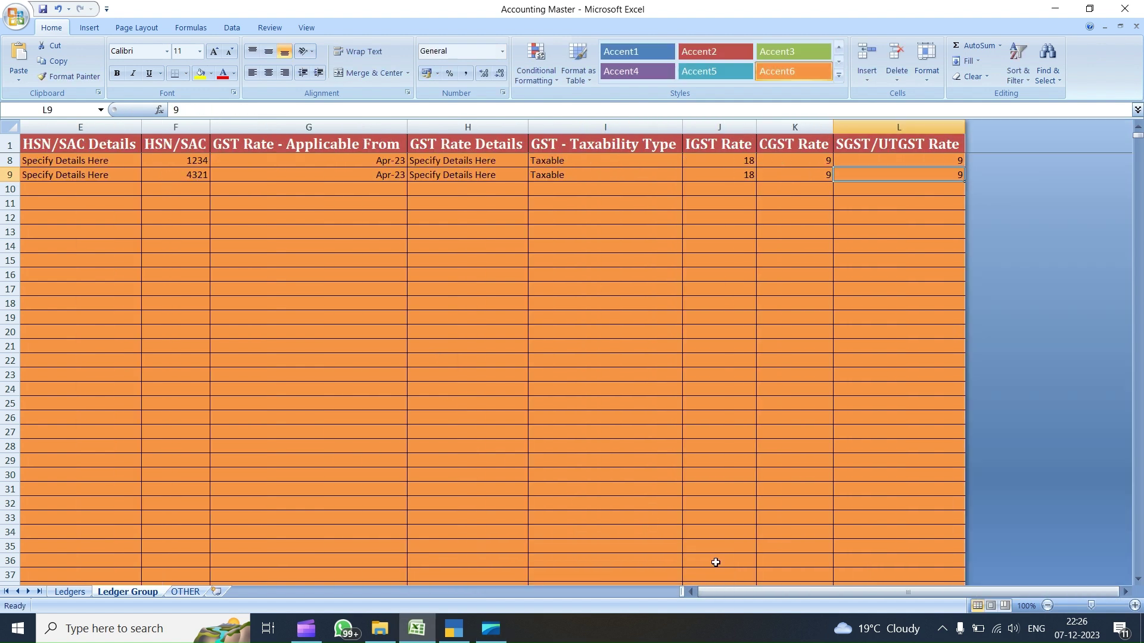
pyautogui.scroll(2, 553, 367)
pyautogui.click(50, 261)
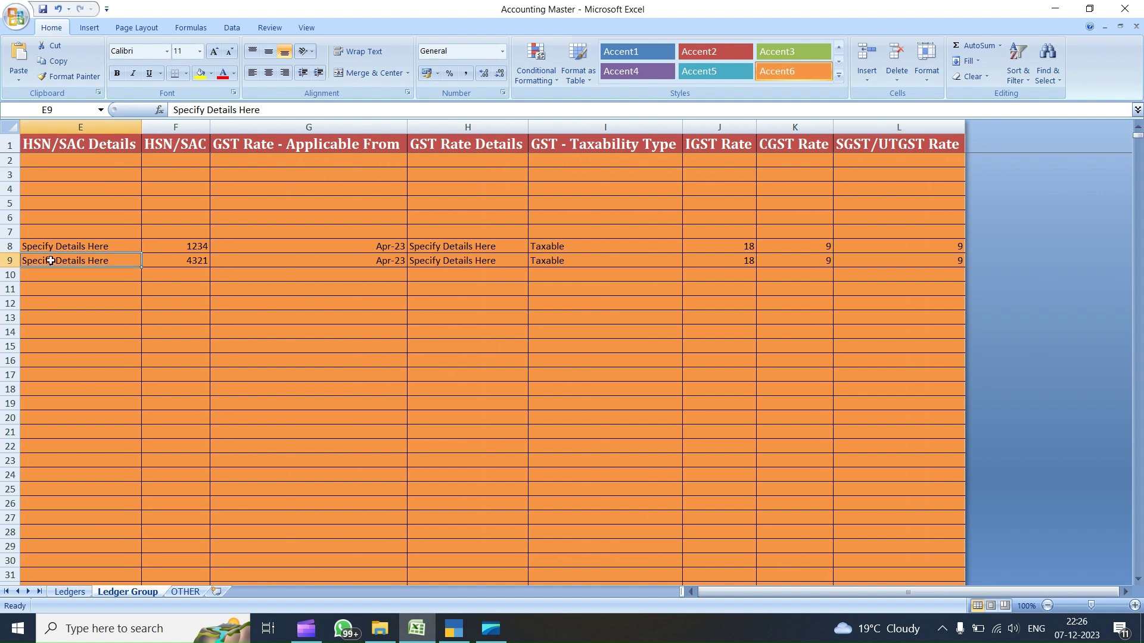
pyautogui.press('Left')
pyautogui.press('Left')
pyautogui.press('Up')
pyautogui.press('Up')
pyautogui.press('Up')
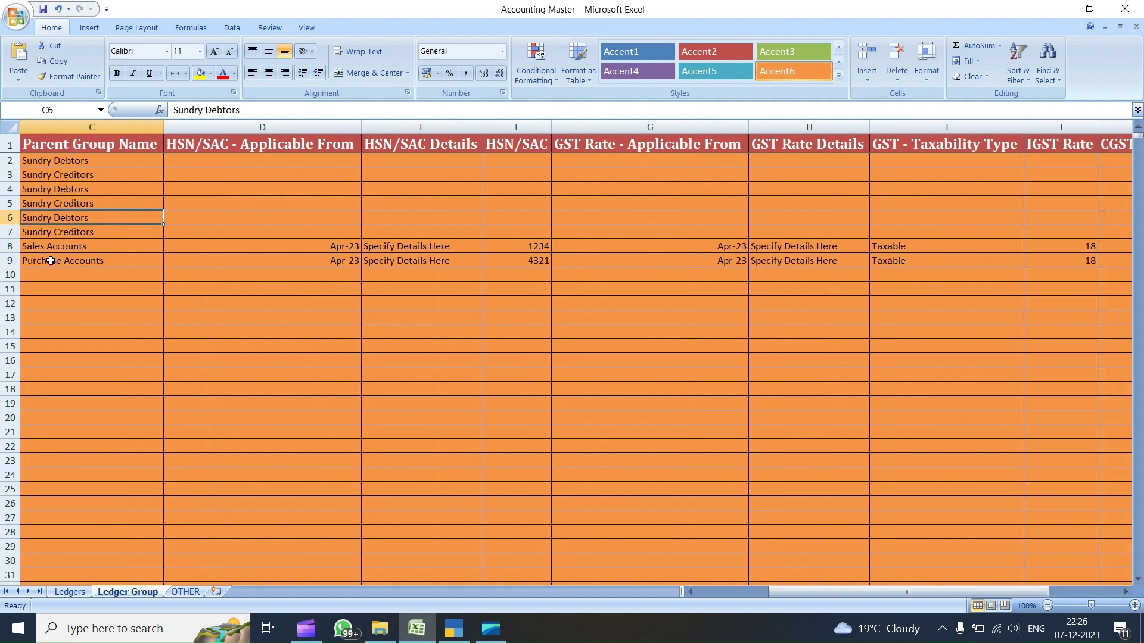
pyautogui.press('Left')
pyautogui.press('Left')
pyautogui.press('Up')
pyautogui.press('Up')
pyautogui.press('Up')
pyautogui.press('Up')
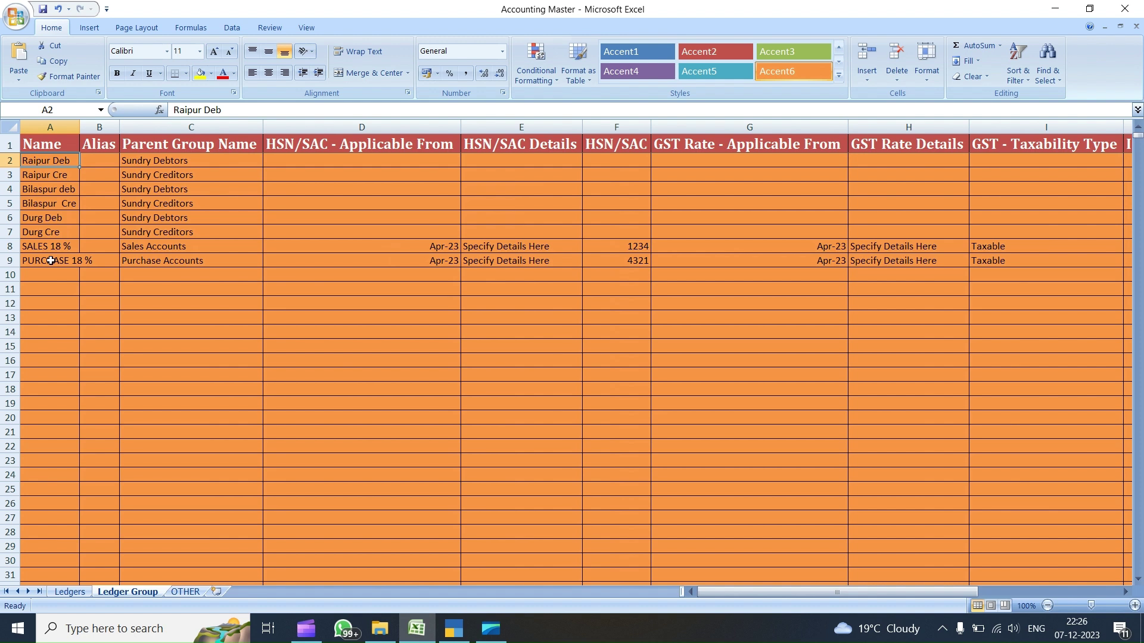
pyautogui.doubleClick(80, 127)
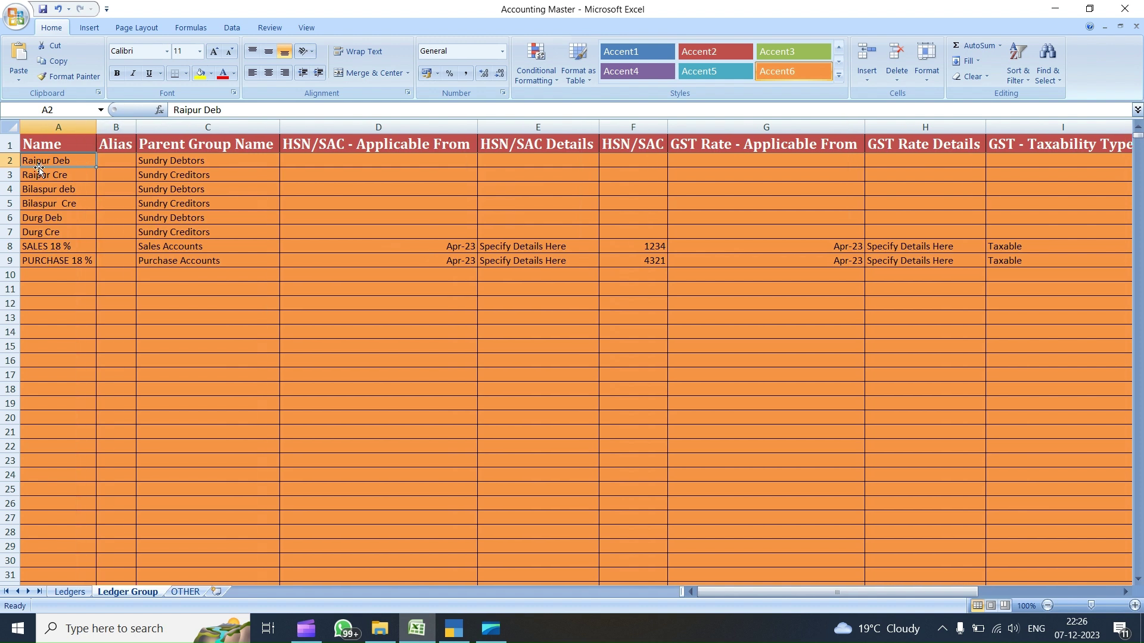
pyautogui.moveTo(45, 161); pyautogui.dragTo(60, 266)
pyautogui.click(48, 232)
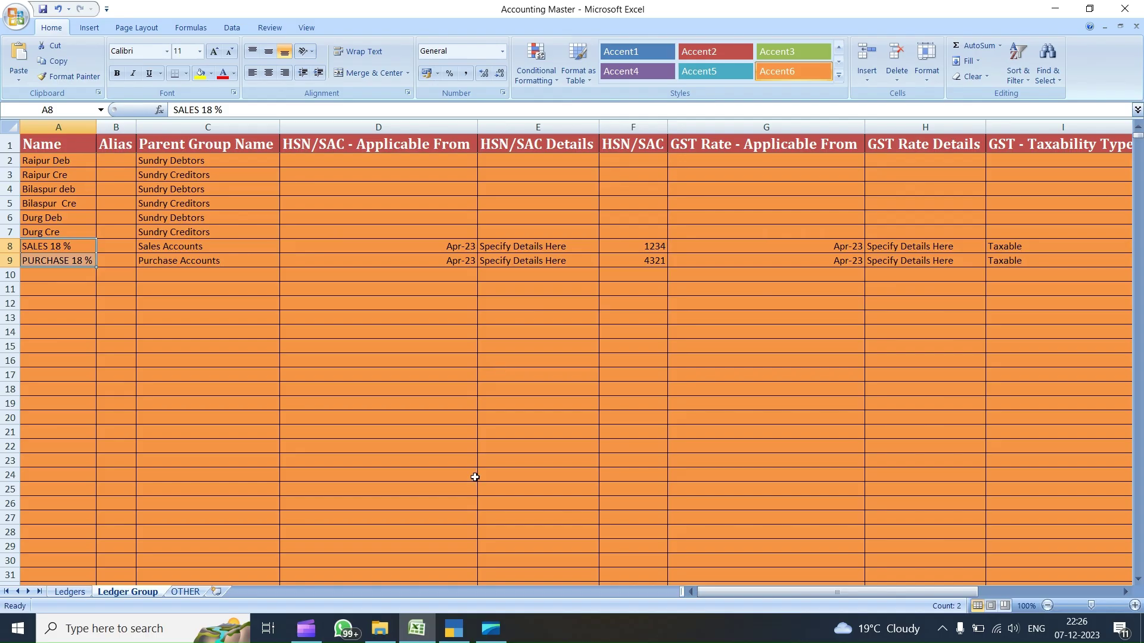
# - Abandon the new group W and return to the Gateway of Tally
pyautogui.click(454, 641)
pyautogui.press('Escape')
pyautogui.press('Escape')
pyautogui.press('Return')
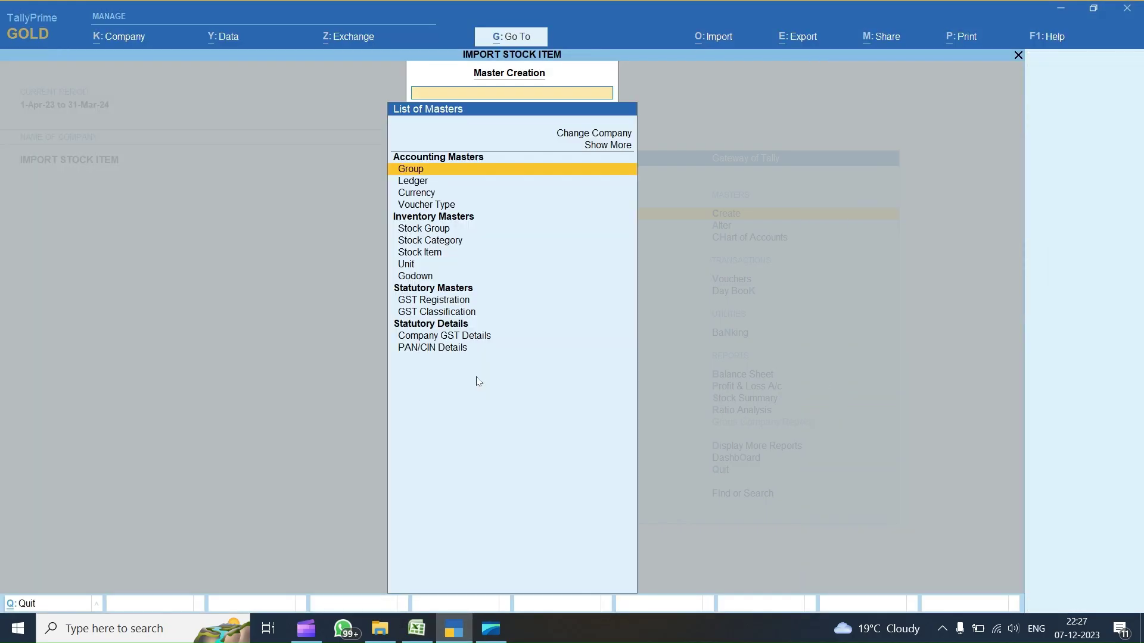
pyautogui.press('Return')
pyautogui.press('Escape')
pyautogui.press('Escape')
# - Open the List of Groups for alteration, then back out to the masters list
pyautogui.press('Down')
pyautogui.press('Return')
pyautogui.press('Down')
pyautogui.press('Down')
pyautogui.press('Up')
pyautogui.press('Up')
pyautogui.press('Up')
pyautogui.press('Return')
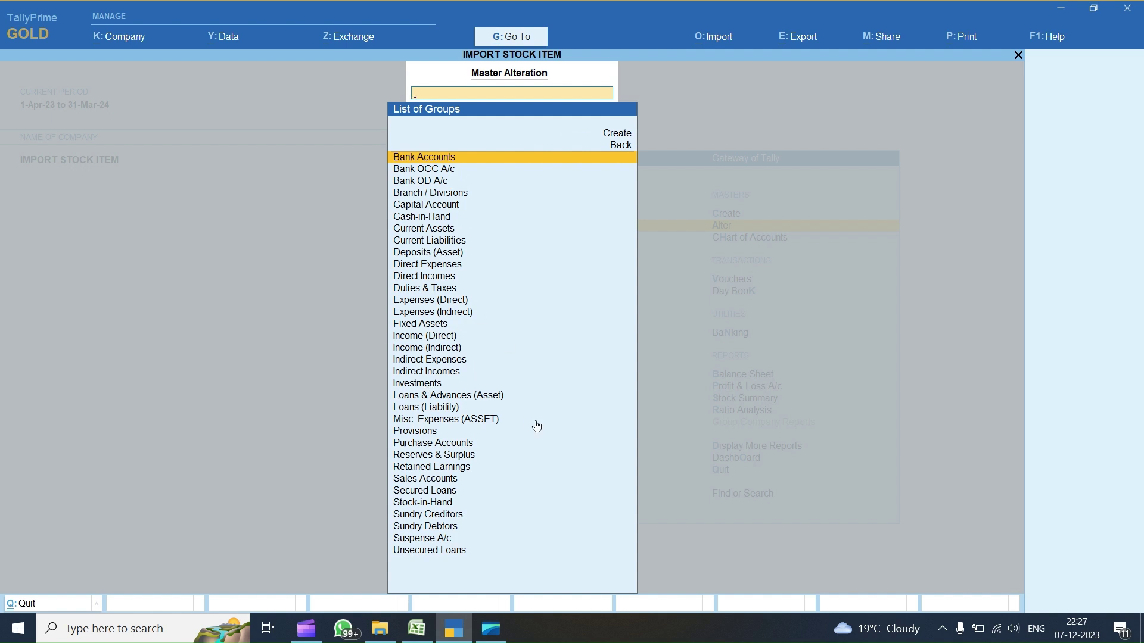
pyautogui.click(417, 628)
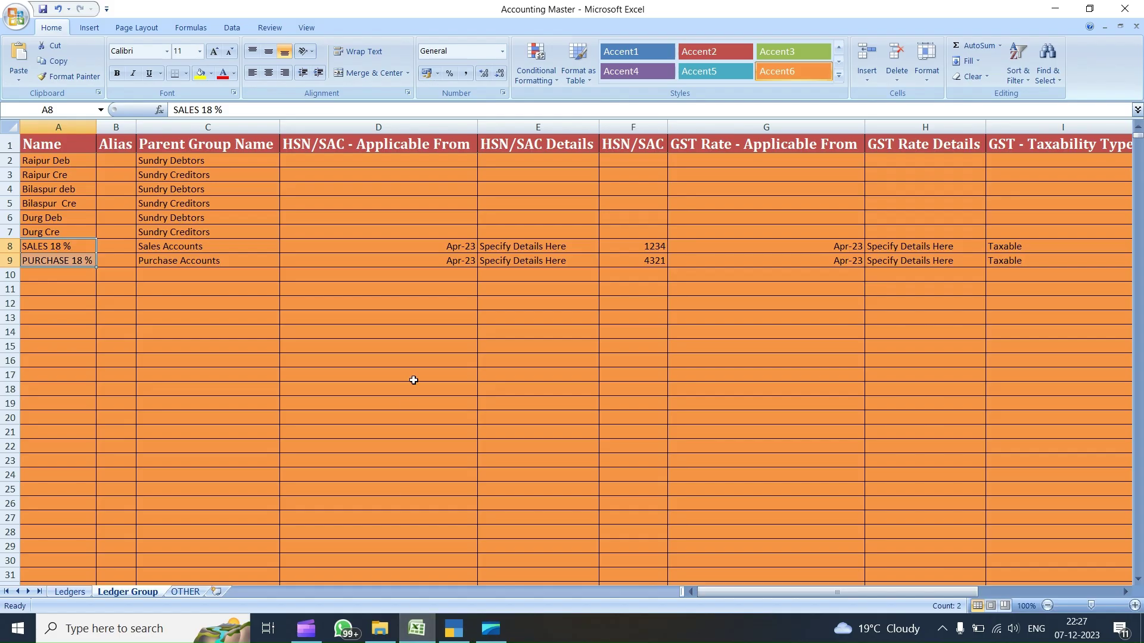
pyautogui.click(453, 629)
pyautogui.press('Escape')
pyautogui.press('Escape')
# - Import masters from Accounting Master.xlsx, Ledger Group sheet, Ledger template, Modify with New Data, and preview
pyautogui.click(714, 37)
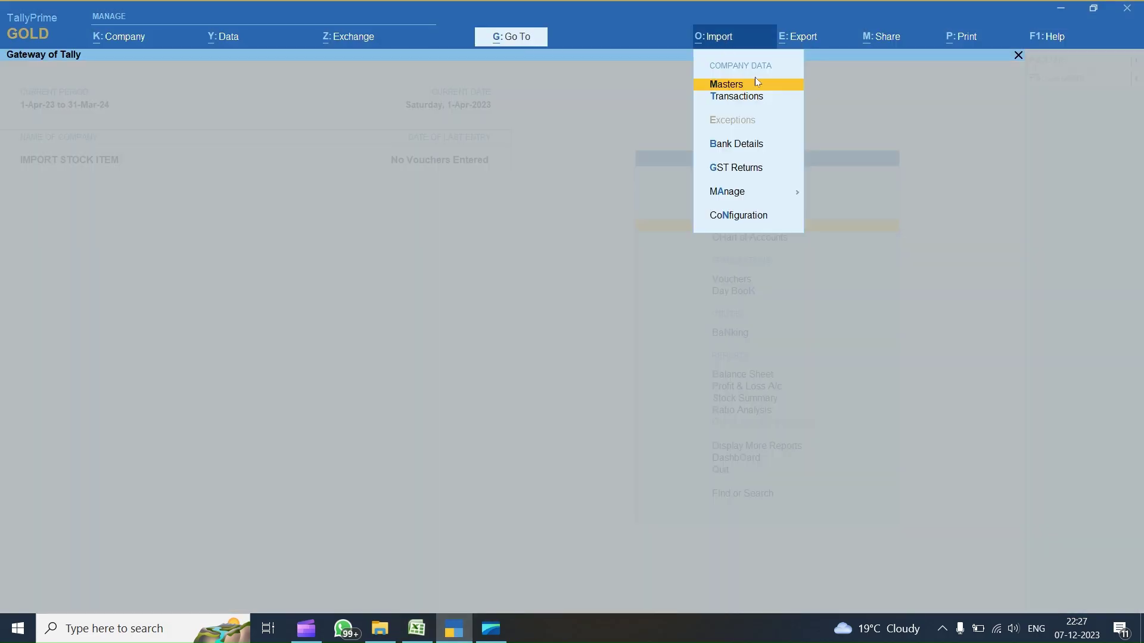
pyautogui.click(731, 88)
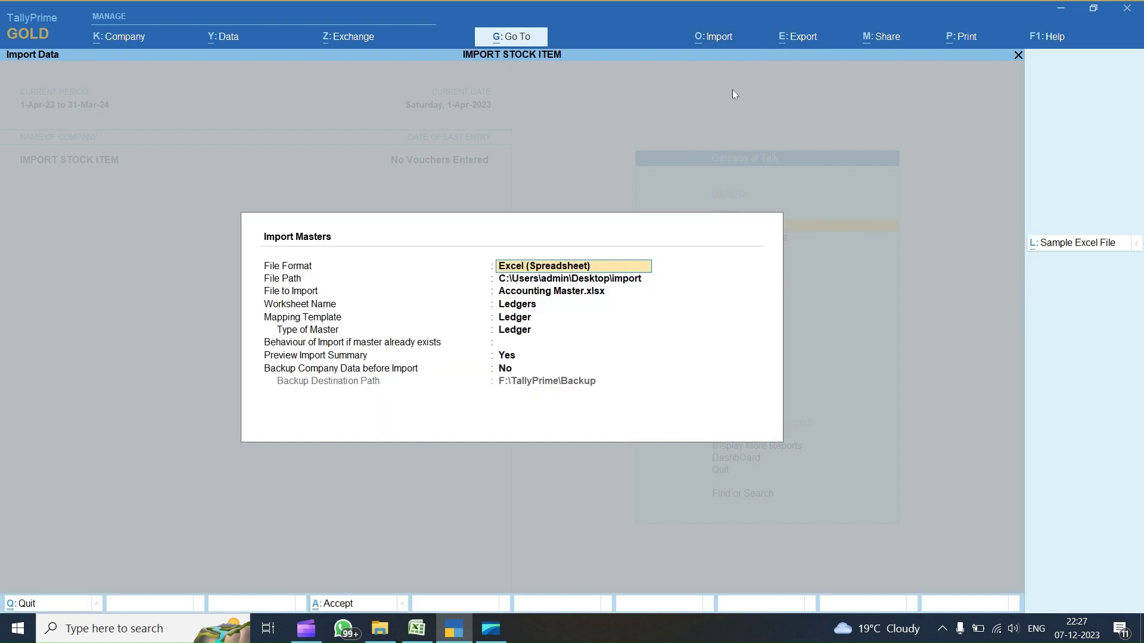
pyautogui.press('Return')
pyautogui.press('Return')
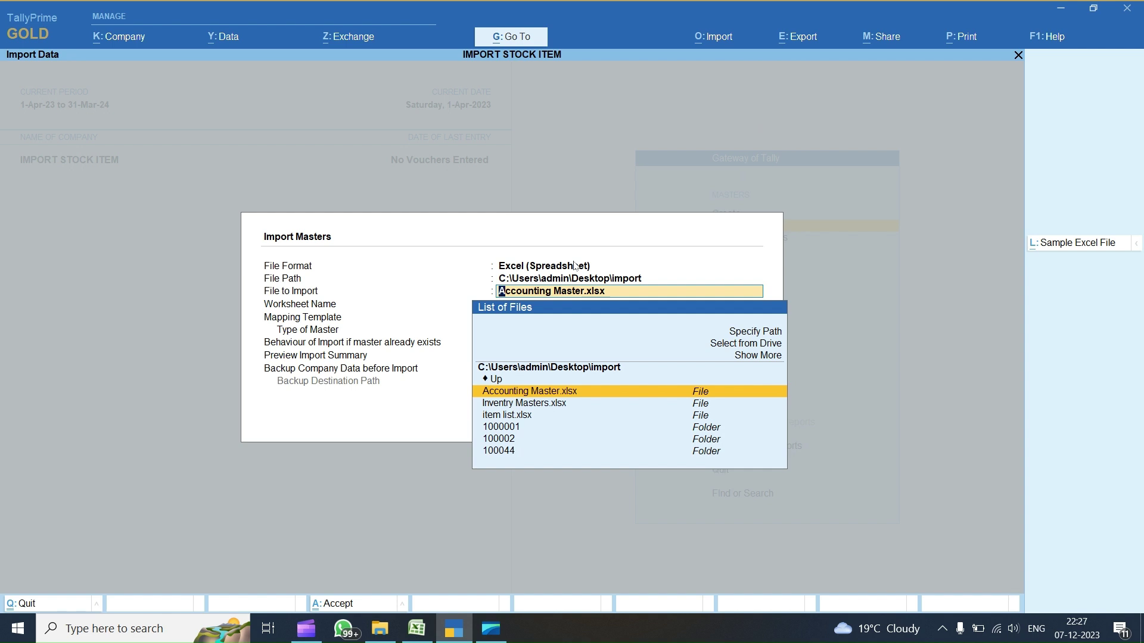
pyautogui.press('Return')
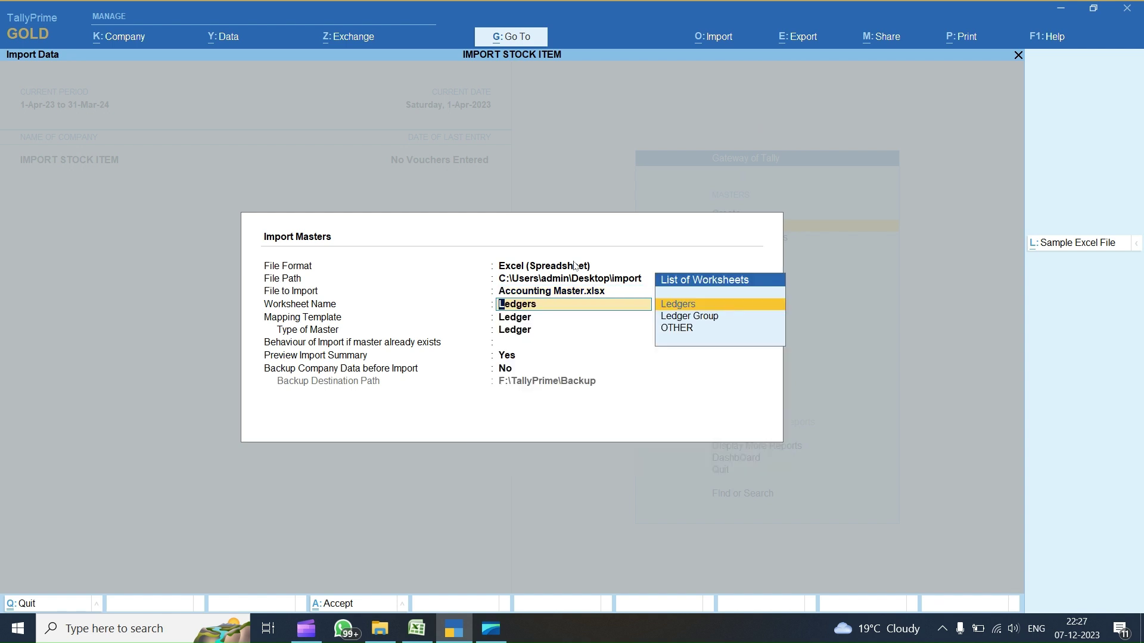
pyautogui.press('Down')
pyautogui.press('Return')
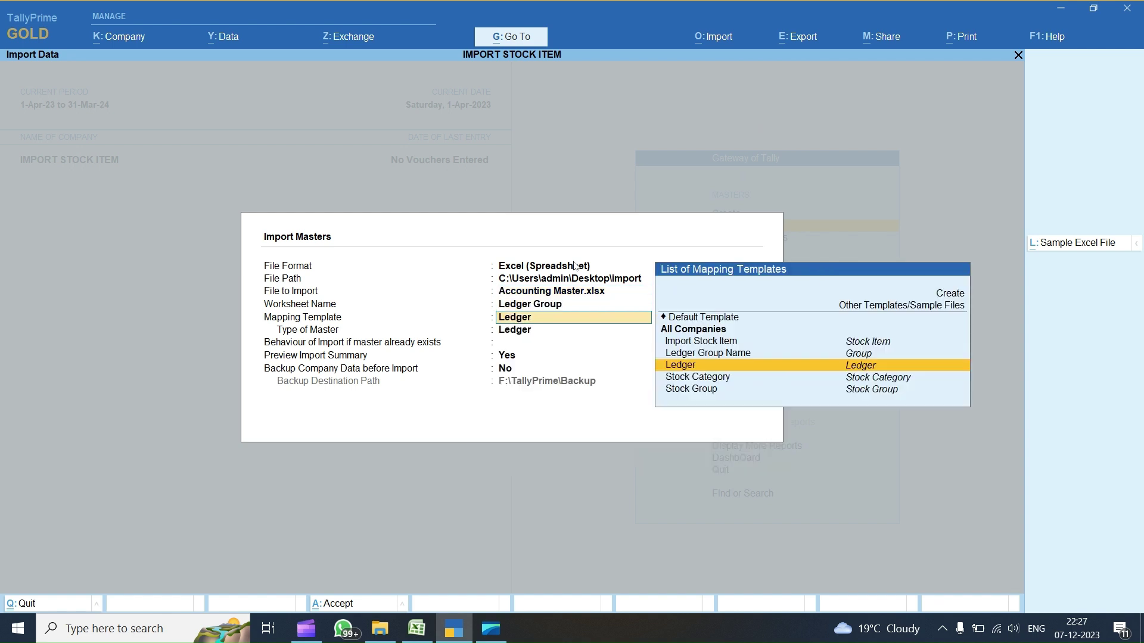
pyautogui.press('Return')
pyautogui.press('Down')
pyautogui.press('Down')
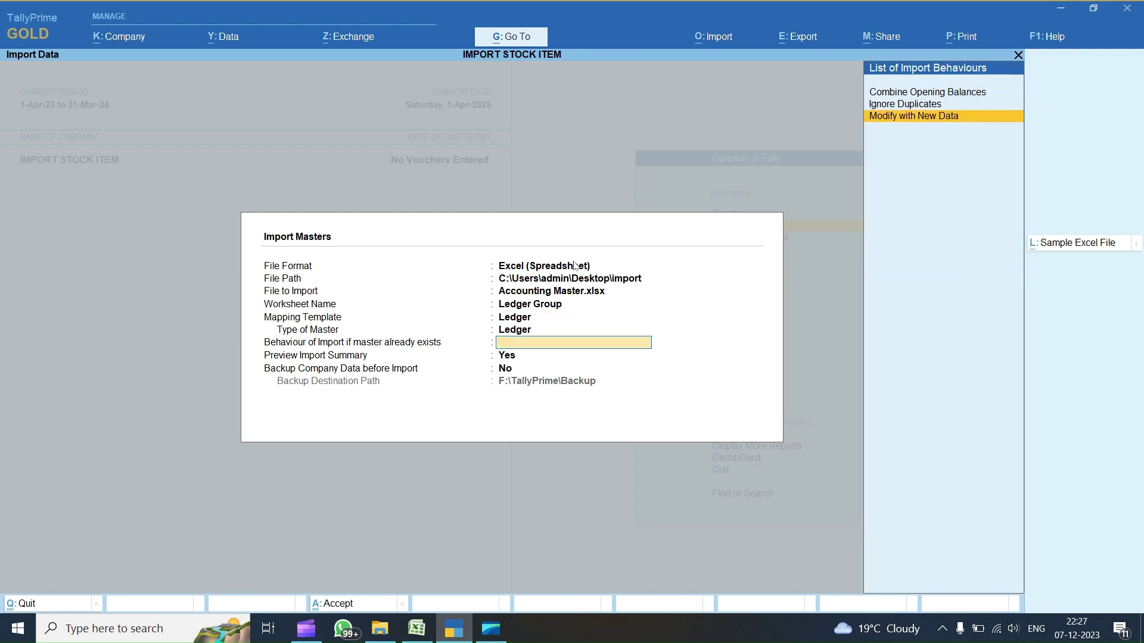
pyautogui.press('Return')
pyautogui.press('Return')
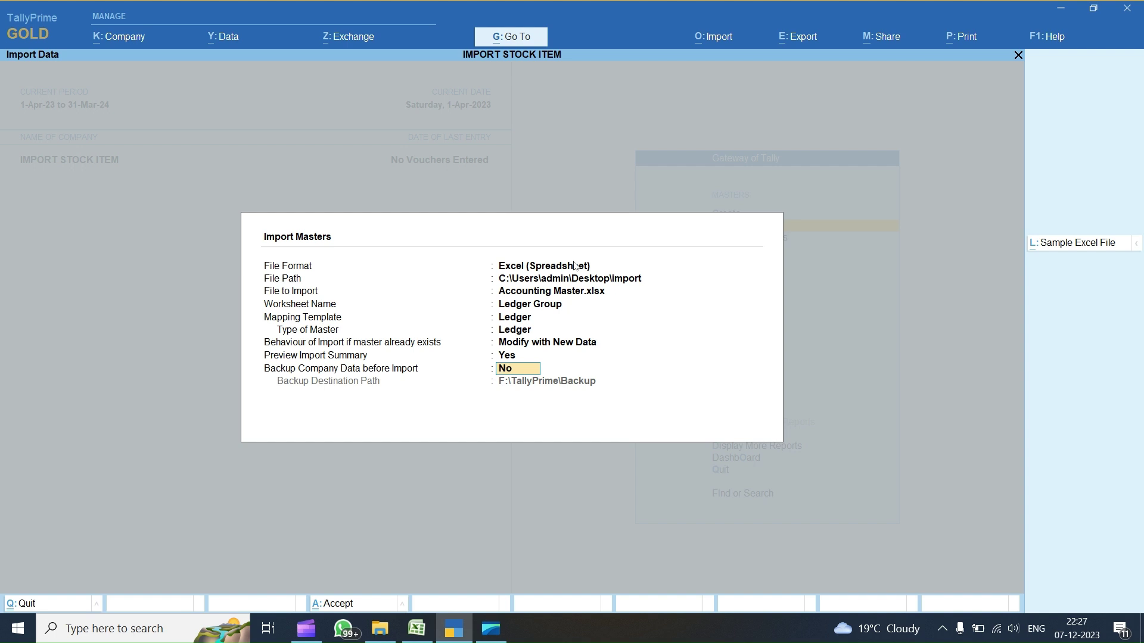
pyautogui.press('Return')
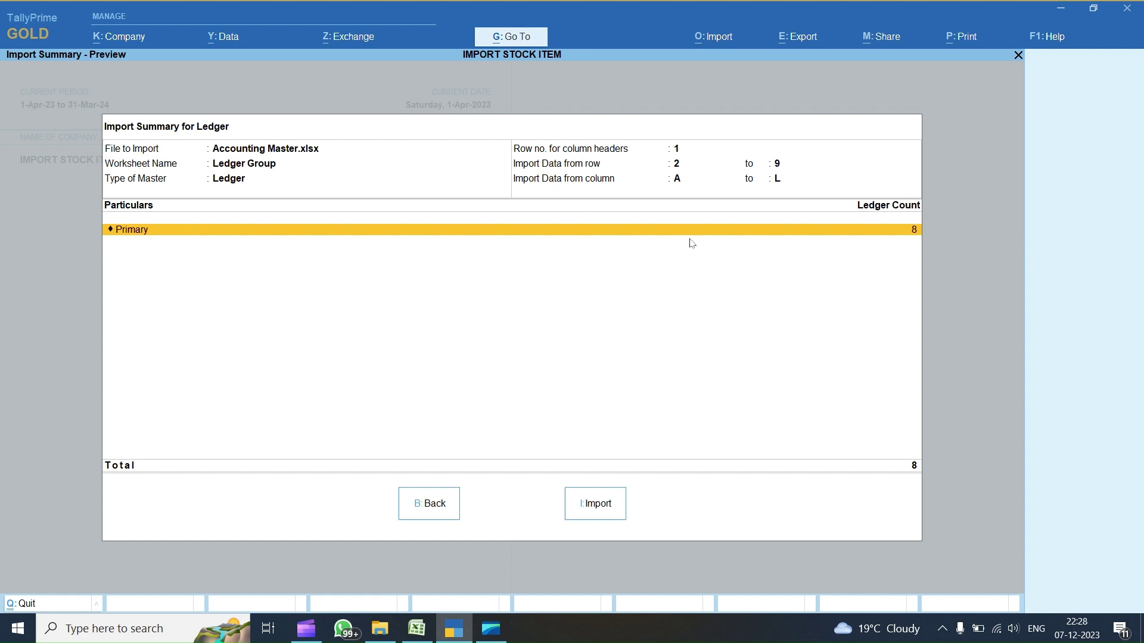
# - Import the 8 ledgers and open the 'Parent group is missing' exception list
pyautogui.click(593, 500)
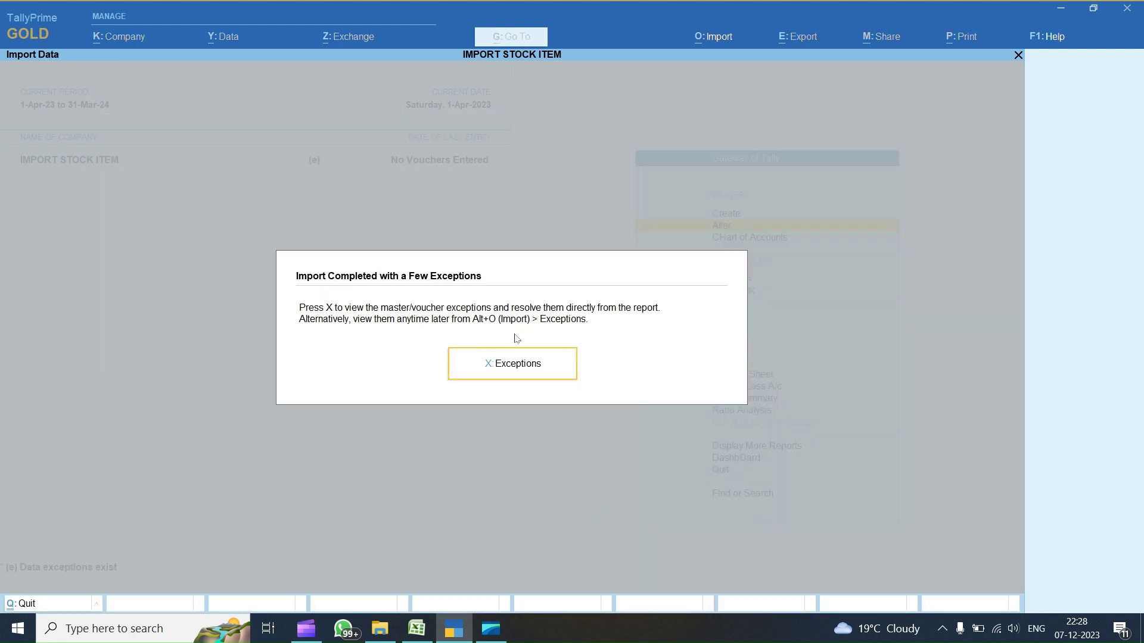
pyautogui.click(499, 370)
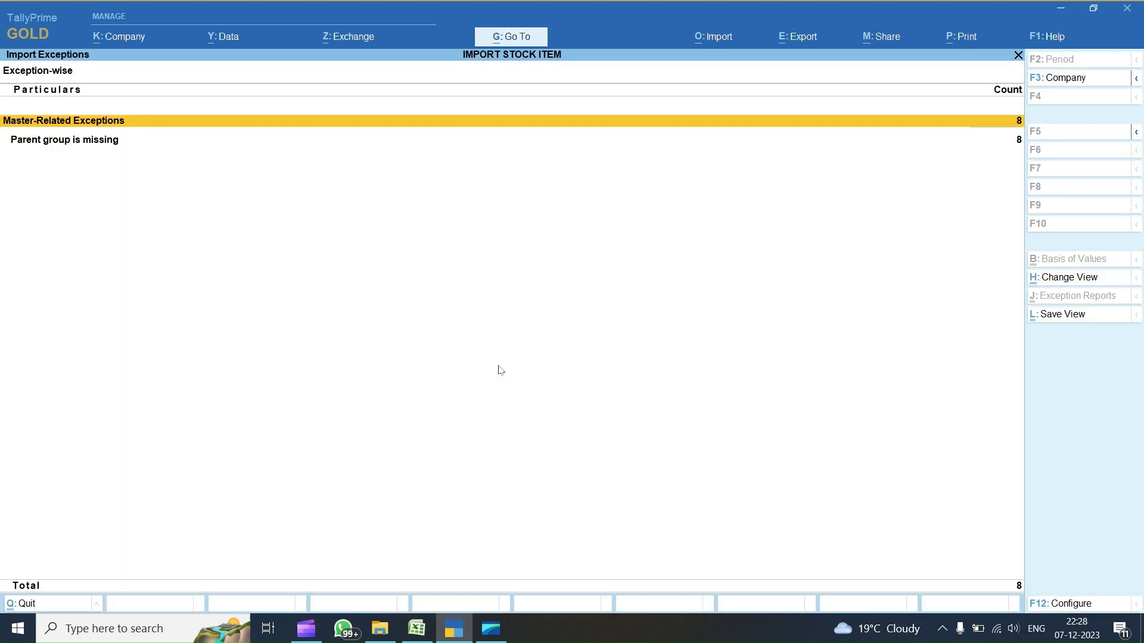
pyautogui.press('Down')
pyautogui.press('Return')
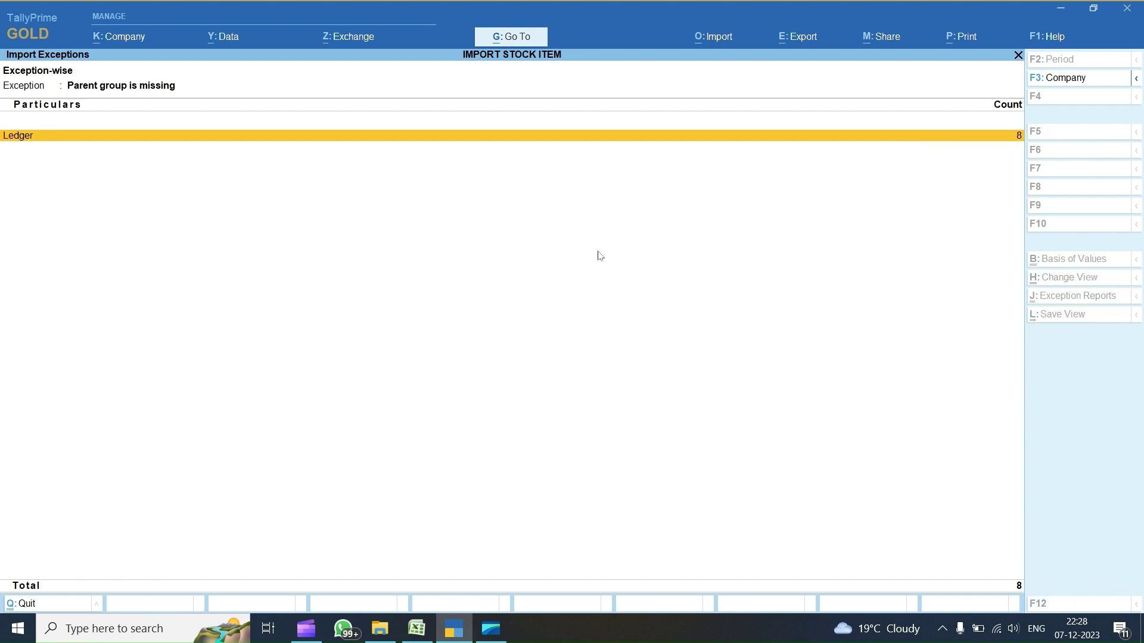
pyautogui.press('Return')
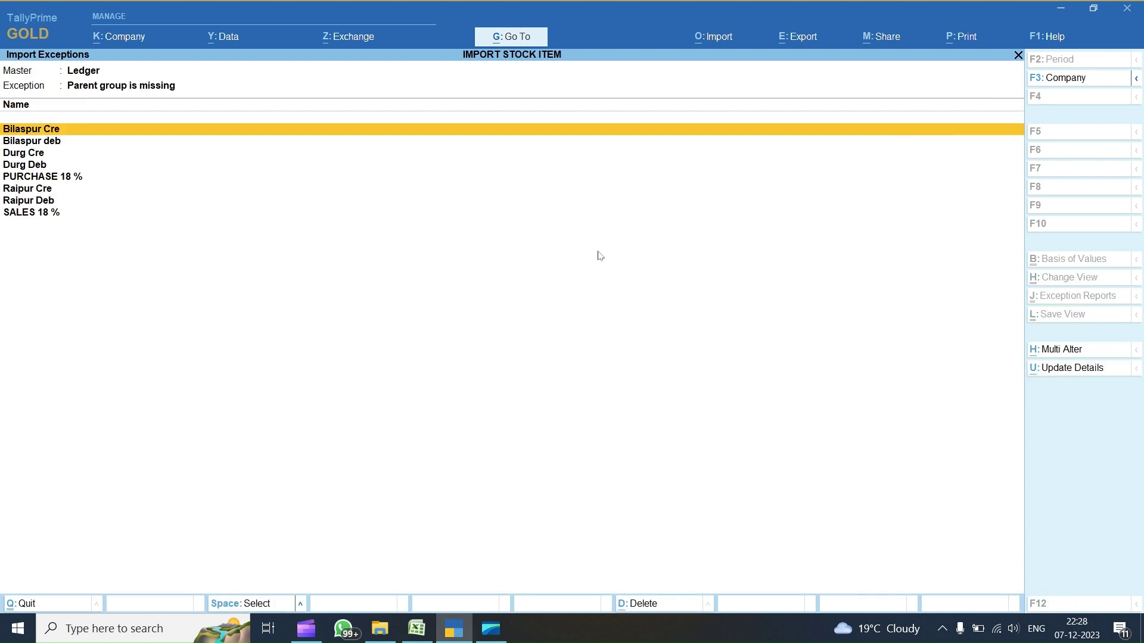
# - Inspect the Bilaspur Cre ledger's parent group field and close it unchanged
pyautogui.press('Return')
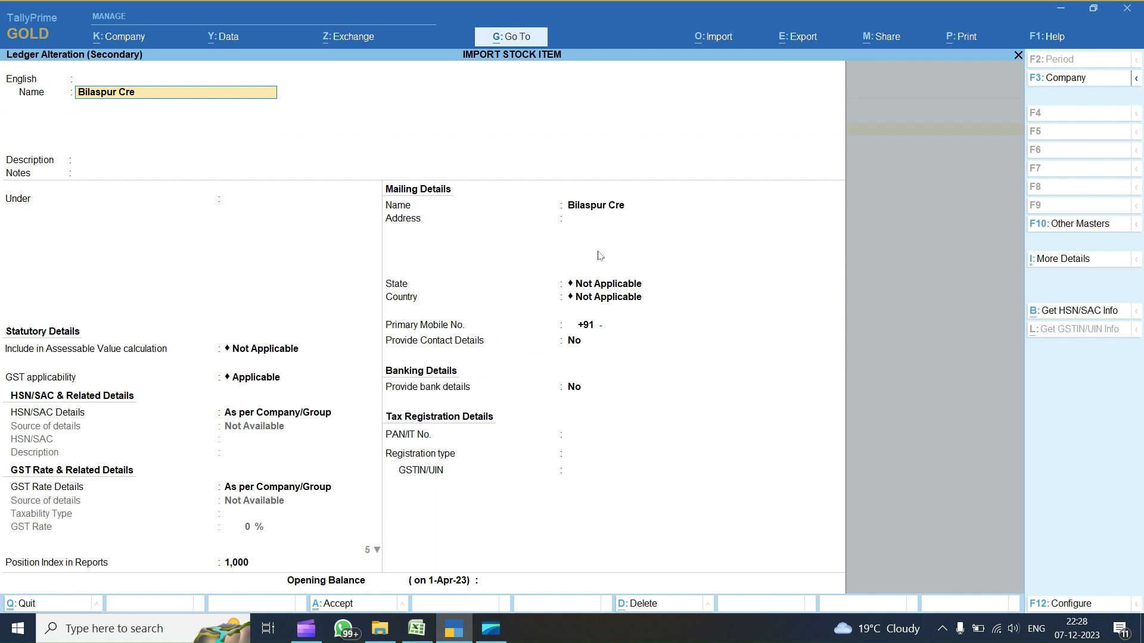
pyautogui.press('Return')
pyautogui.press('Return')
pyautogui.press('Return')
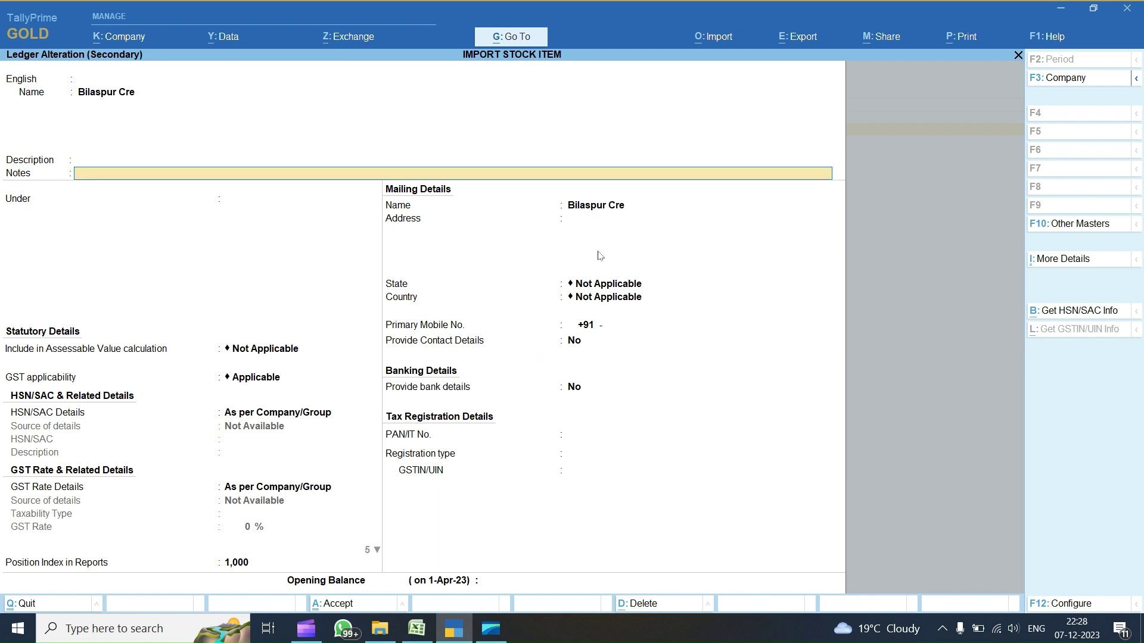
pyautogui.press('Return')
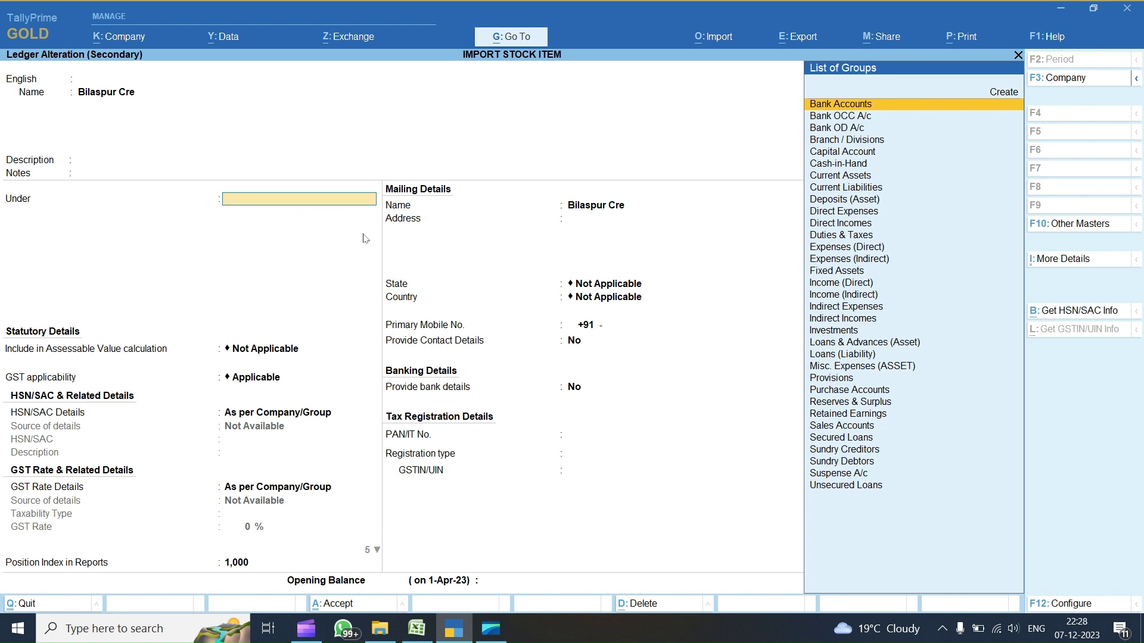
pyautogui.press('Escape')
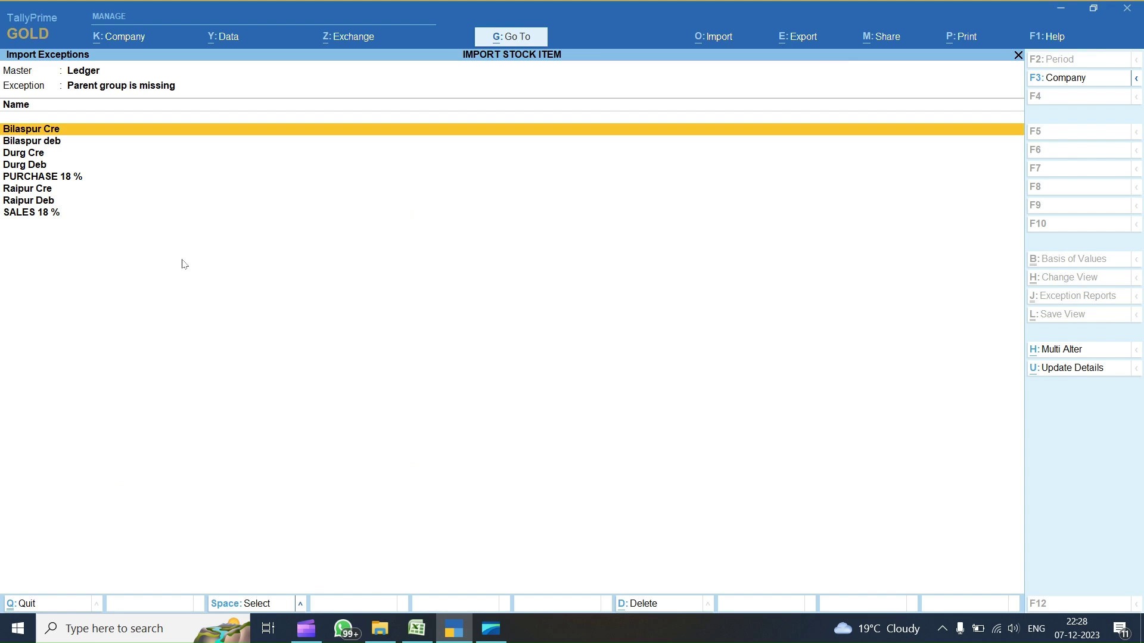
# - Try Sales Accounts as SALES 18 %'s parent, quit without saving, and return to the Gateway
pyautogui.press('Down')
pyautogui.press('Down')
pyautogui.press('Down')
pyautogui.press('Down')
pyautogui.press('Down')
pyautogui.press('Down')
pyautogui.press('Down')
pyautogui.press('Return')
pyautogui.press('Return')
pyautogui.press('Return')
pyautogui.press('Return')
pyautogui.press('Return')
pyautogui.write('SALES')
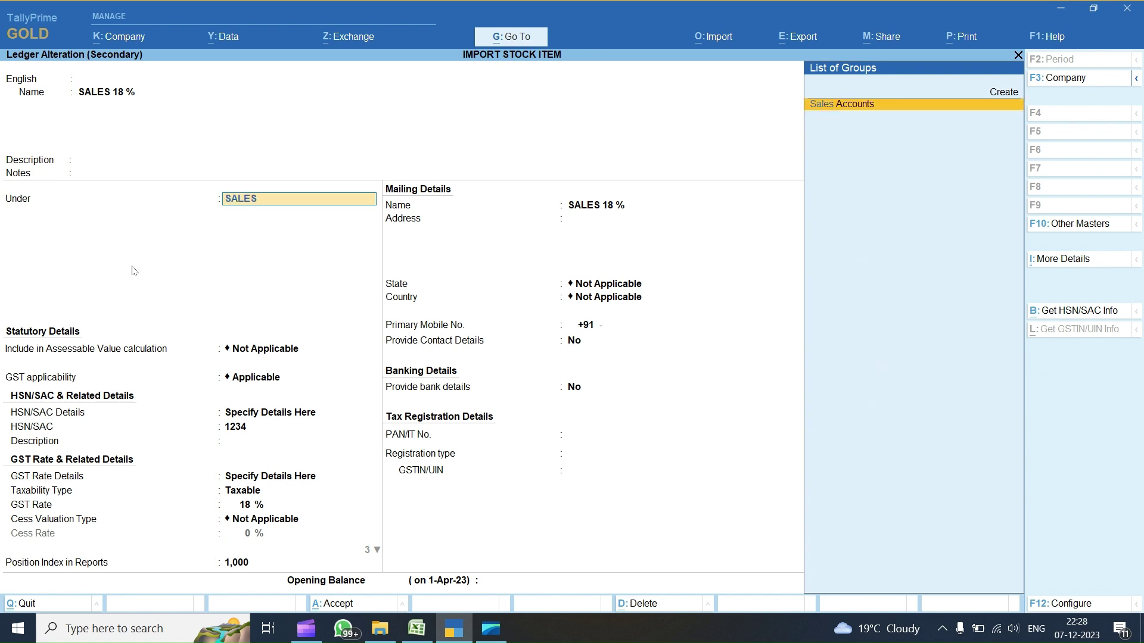
pyautogui.press('Return')
pyautogui.press('Escape')
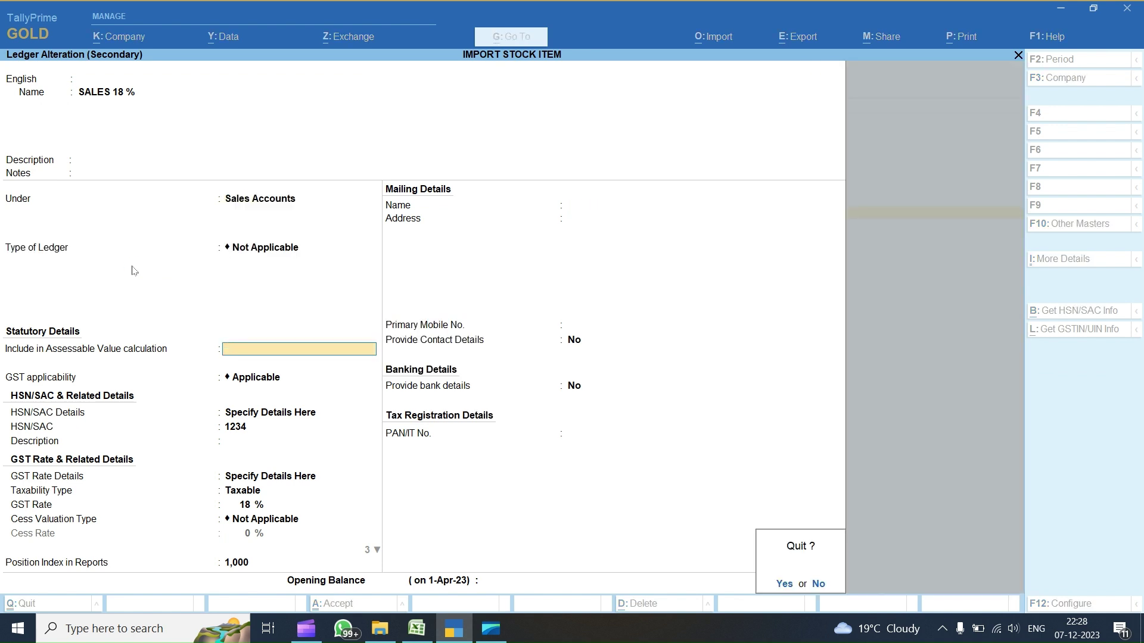
pyautogui.press('y')
pyautogui.press('Escape')
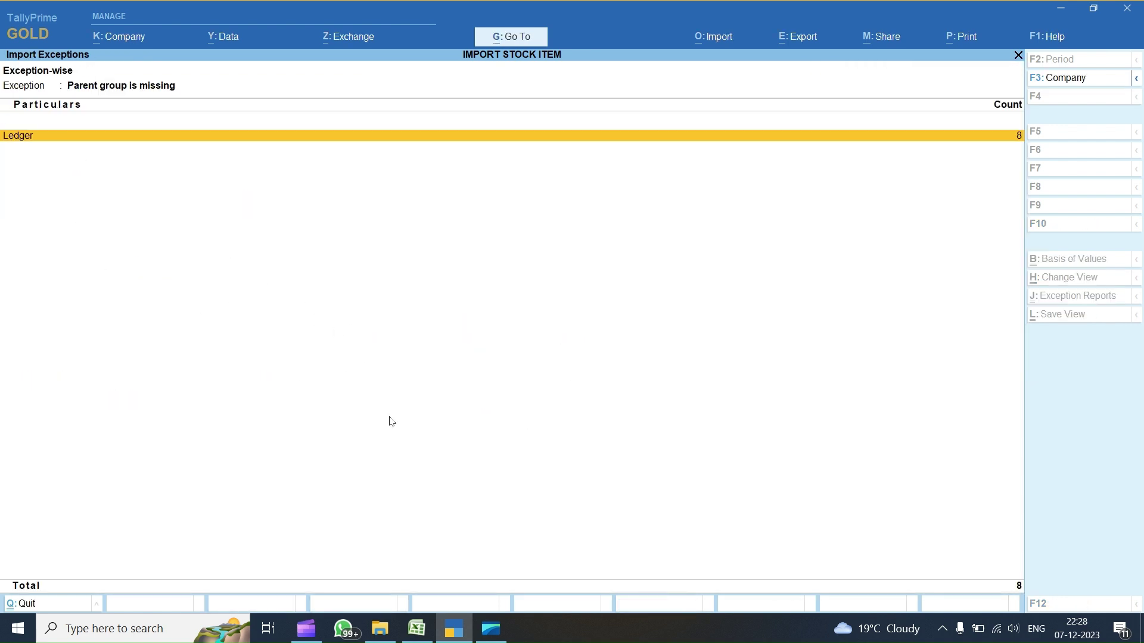
pyautogui.press('Escape')
pyautogui.press('Escape')
pyautogui.press('Escape')
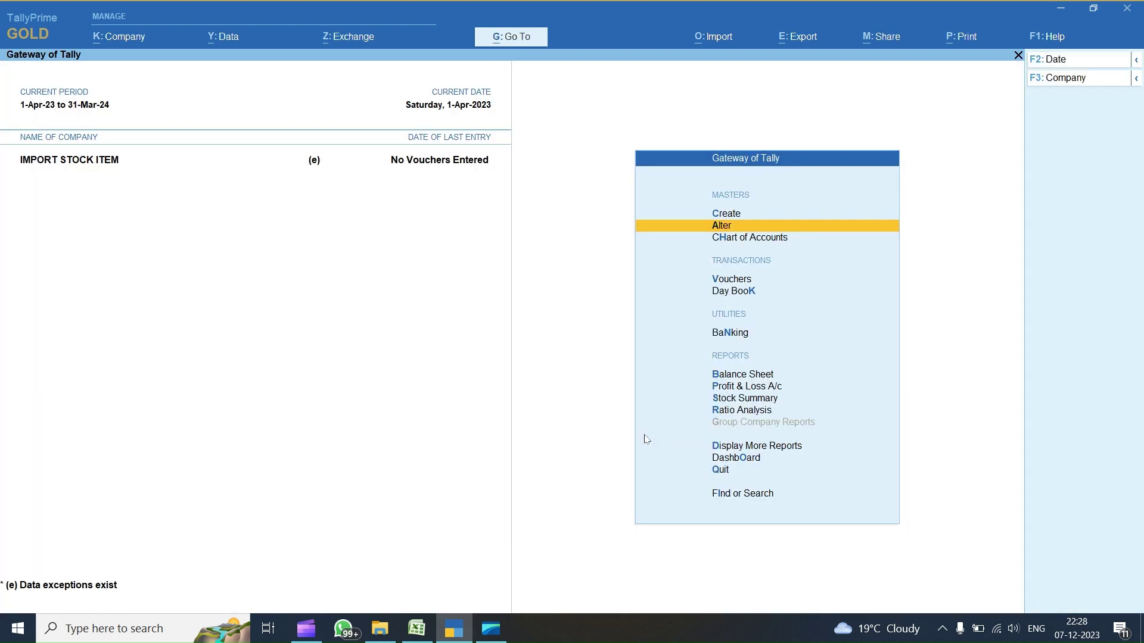
# - Open the Ledger Group Name mapping template for alteration
pyautogui.hotkey('alt', 'o')
pyautogui.press('Down')
pyautogui.press('Down')
pyautogui.press('Down')
pyautogui.press('Down')
pyautogui.press('Down')
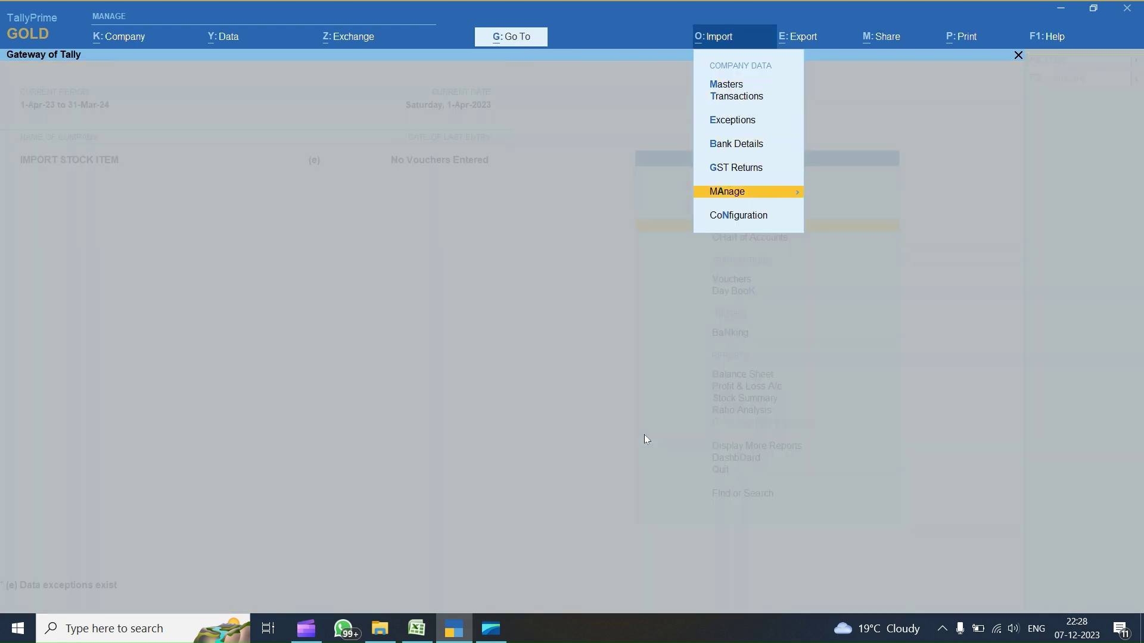
pyautogui.press('Return')
pyautogui.press('Return')
pyautogui.press('Down')
pyautogui.press('Return')
pyautogui.press('Down')
pyautogui.press('Up')
pyautogui.press('Up')
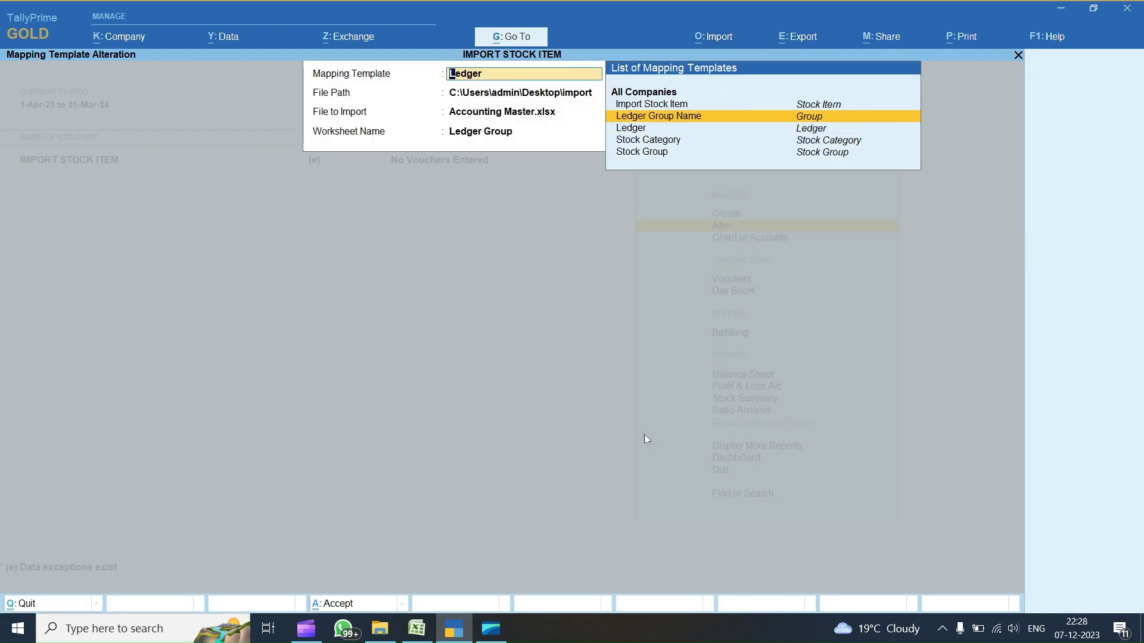
pyautogui.press('Return')
pyautogui.press('Return')
# - Review the Ledger Group worksheet field mappings and save the template
pyautogui.press('Return')
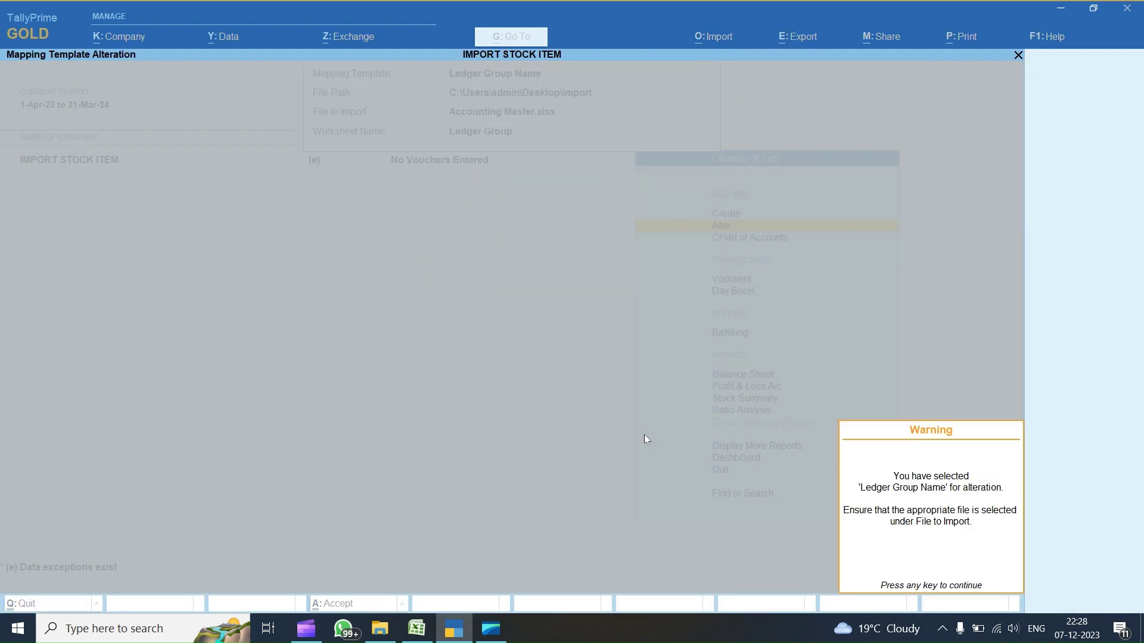
pyautogui.press('Return')
pyautogui.press('Return')
pyautogui.press('Return')
pyautogui.press('Return')
pyautogui.press('Return')
pyautogui.press('Return')
pyautogui.press('Return')
pyautogui.press('Return')
pyautogui.press('Return')
pyautogui.press('Return')
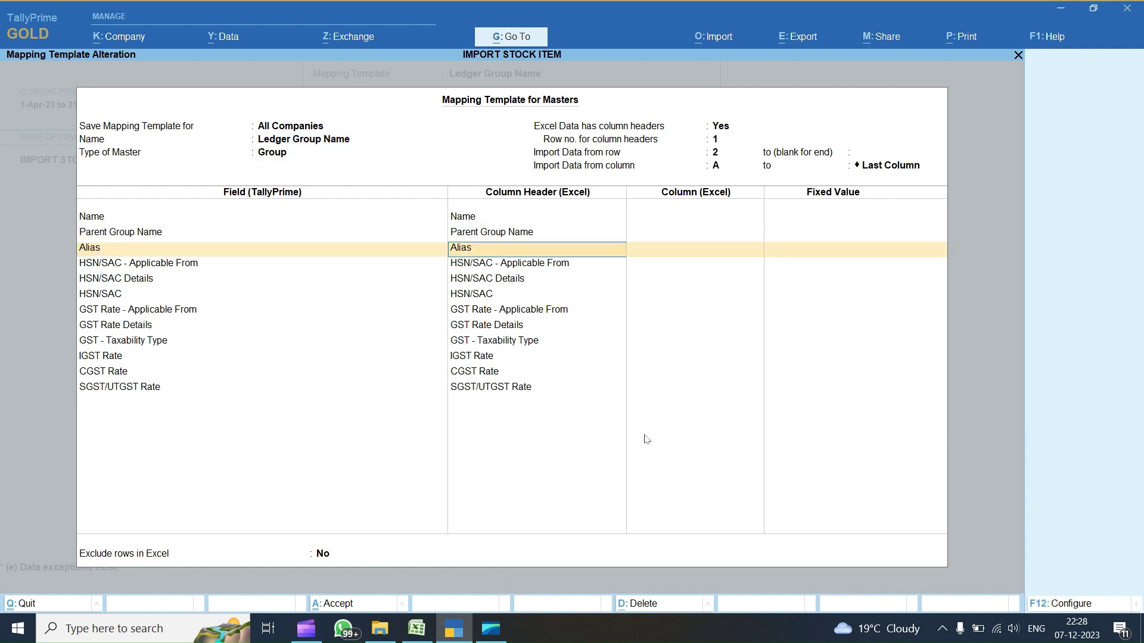
pyautogui.press('Return')
pyautogui.press('Return')
pyautogui.press('Return')
pyautogui.press('Return')
pyautogui.press('Return')
pyautogui.press('Return')
pyautogui.press('Return')
pyautogui.press('Return')
pyautogui.press('Return')
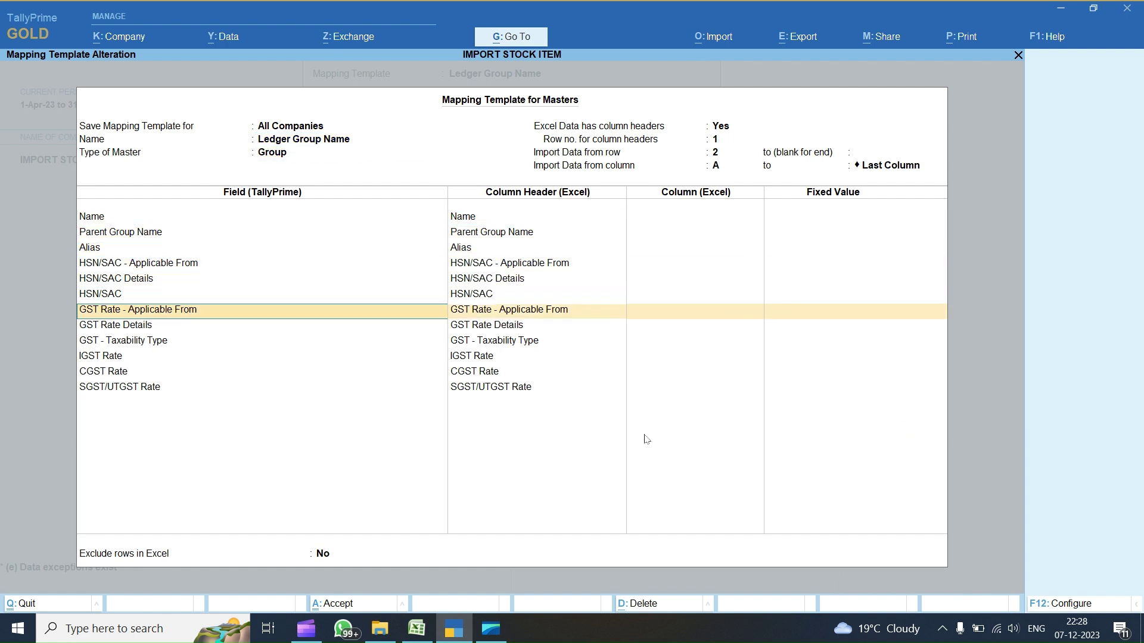
pyautogui.press('Return')
pyautogui.press('Return')
pyautogui.press('Return')
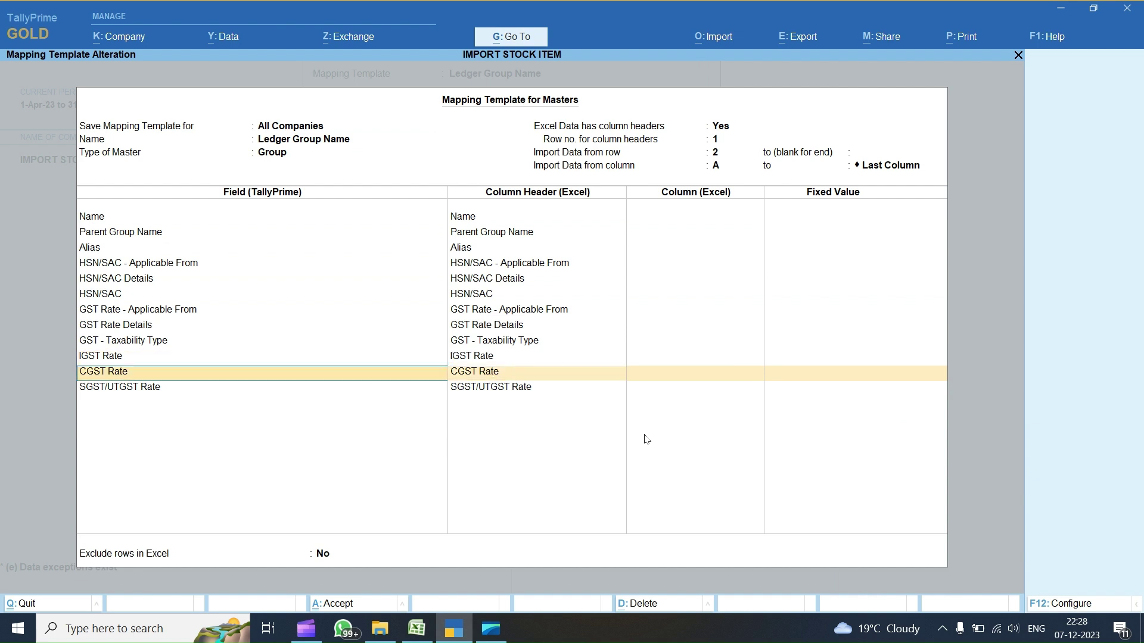
pyautogui.press('Return')
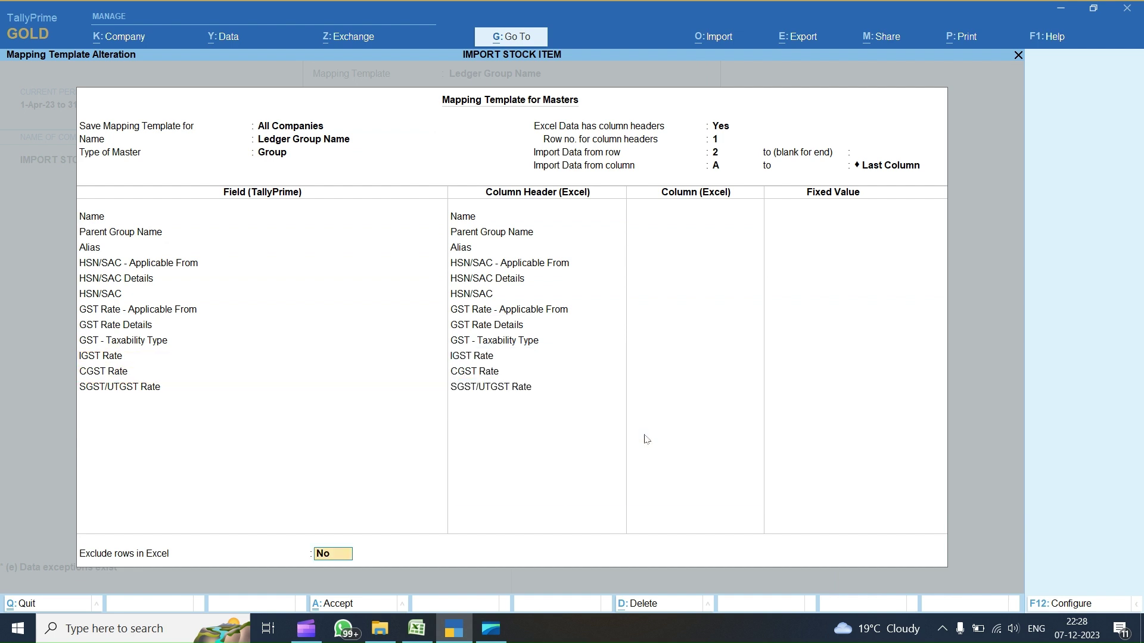
pyautogui.press('Return')
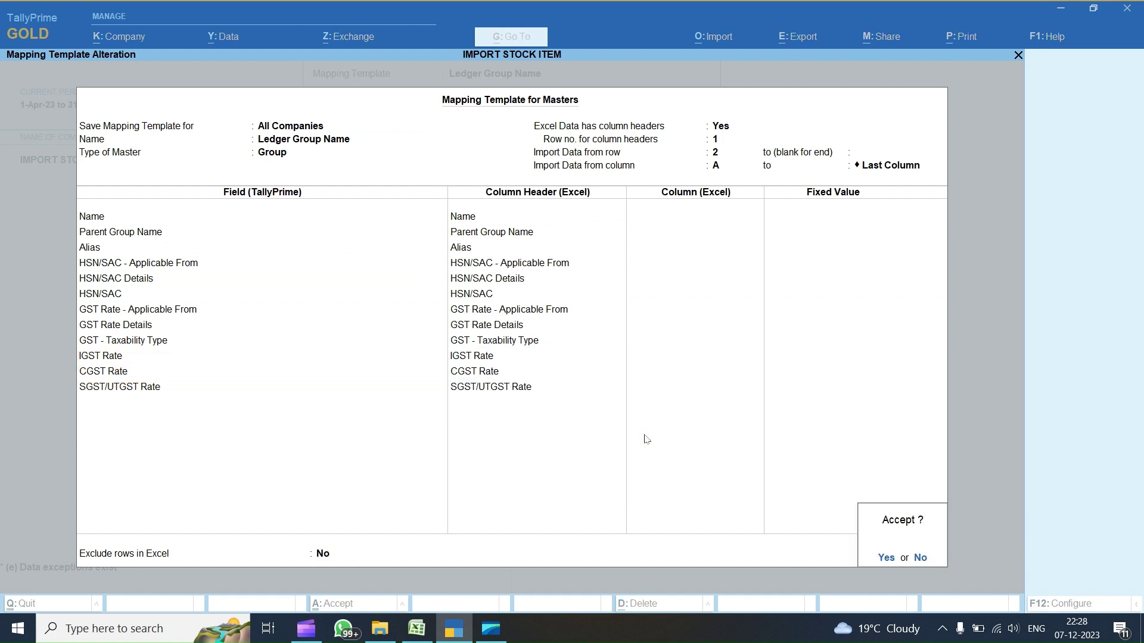
pyautogui.press('Return')
pyautogui.click(416, 628)
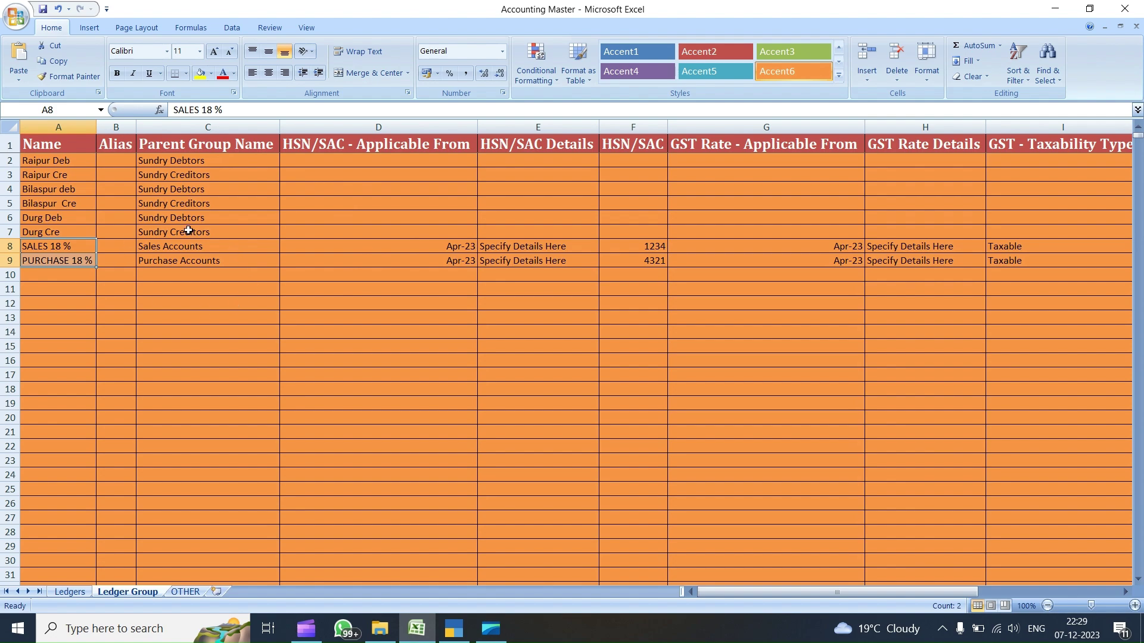
pyautogui.click(454, 628)
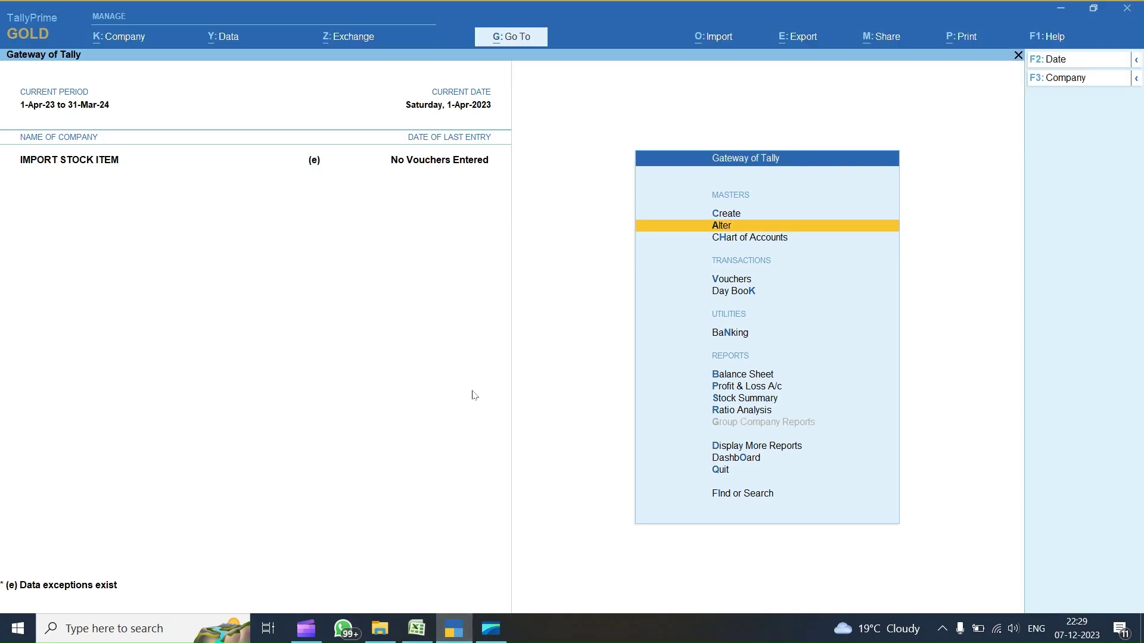
# - Set up a masters import with the Ledger Group Name template and preview it
pyautogui.hotkey('alt', 'o')
pyautogui.press('Down')
pyautogui.press('Down')
pyautogui.press('Down')
pyautogui.press('Down')
pyautogui.press('Down')
pyautogui.press('Return')
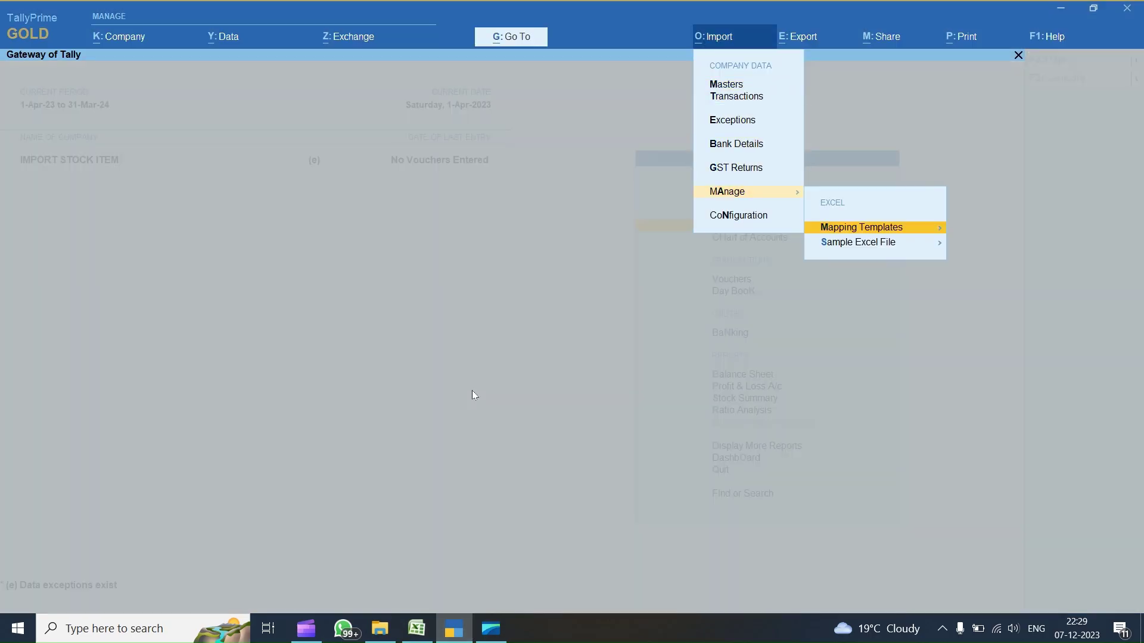
pyautogui.press('Escape')
pyautogui.press('m')
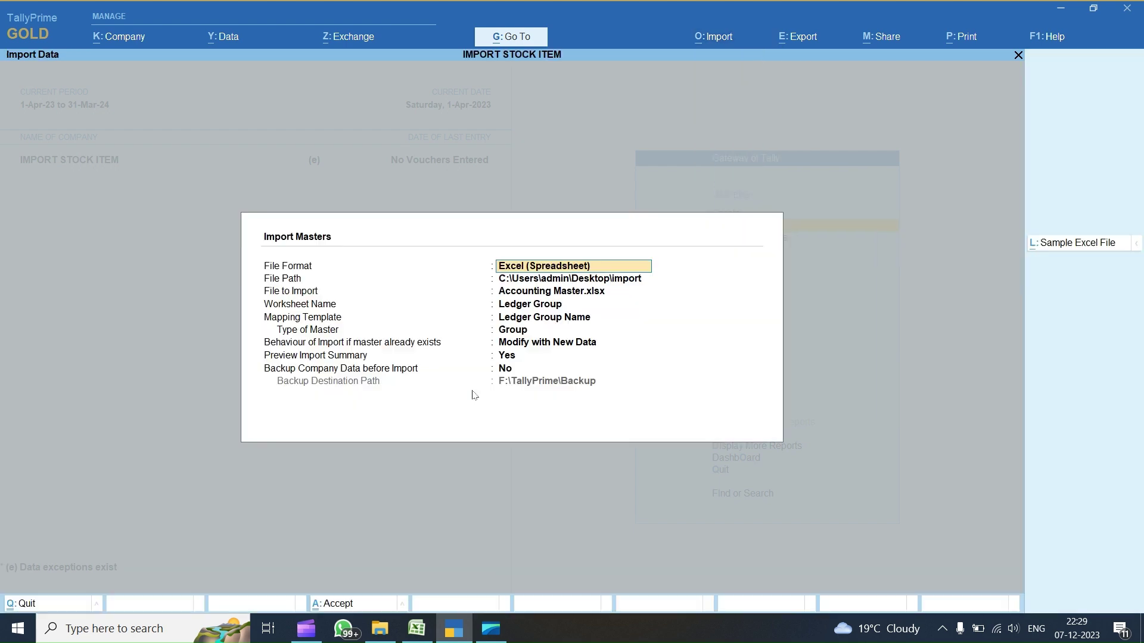
pyautogui.press('Return')
pyautogui.press('Return')
pyautogui.press('Return')
pyautogui.press('Return')
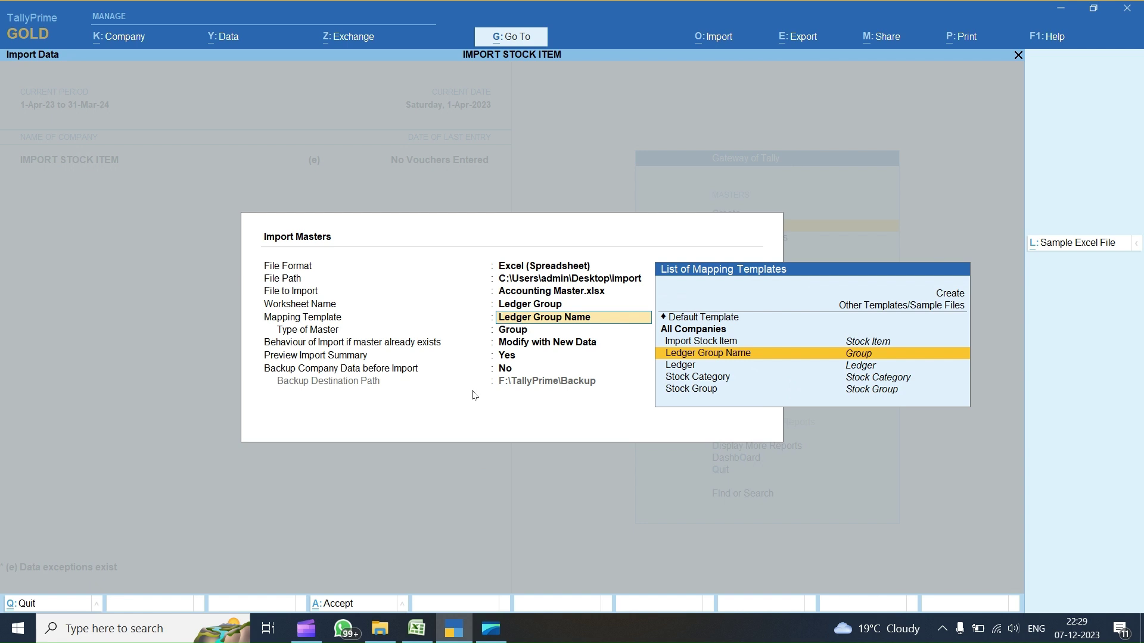
pyautogui.press('Return')
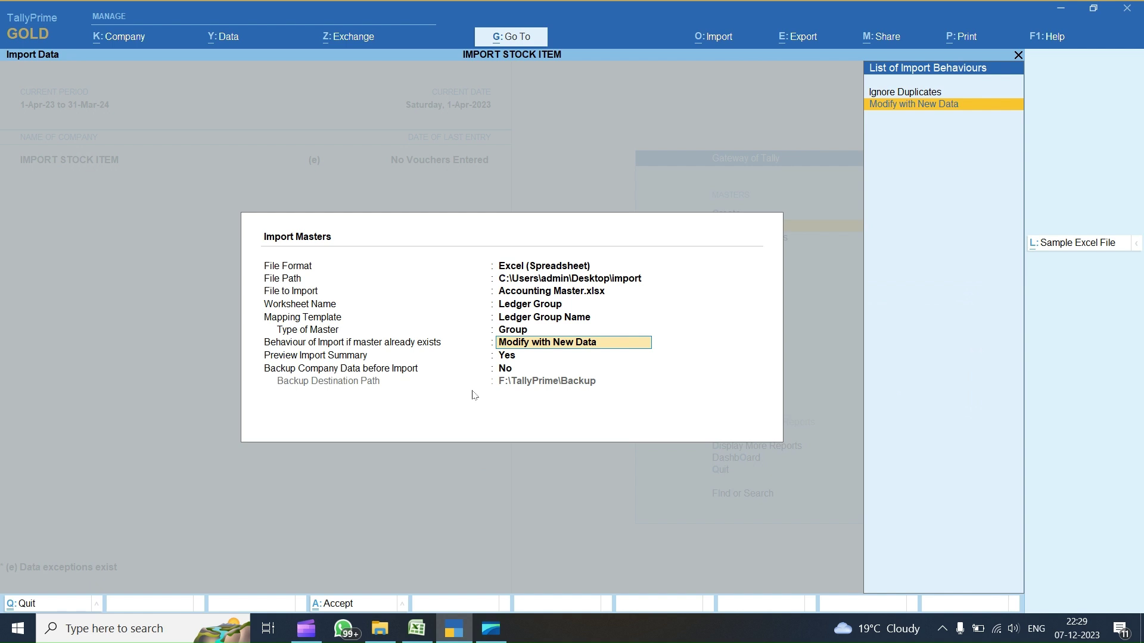
pyautogui.press('Return')
pyautogui.press('Return')
pyautogui.press('Return')
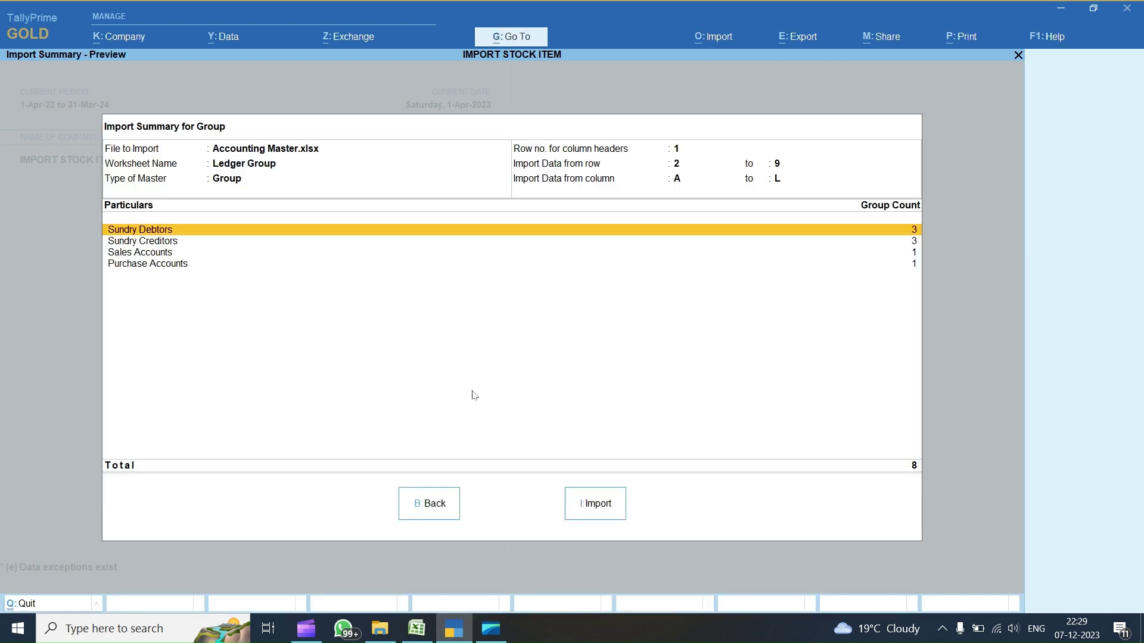
# - Import the 8 groups and dismiss the completion message
pyautogui.press('i')
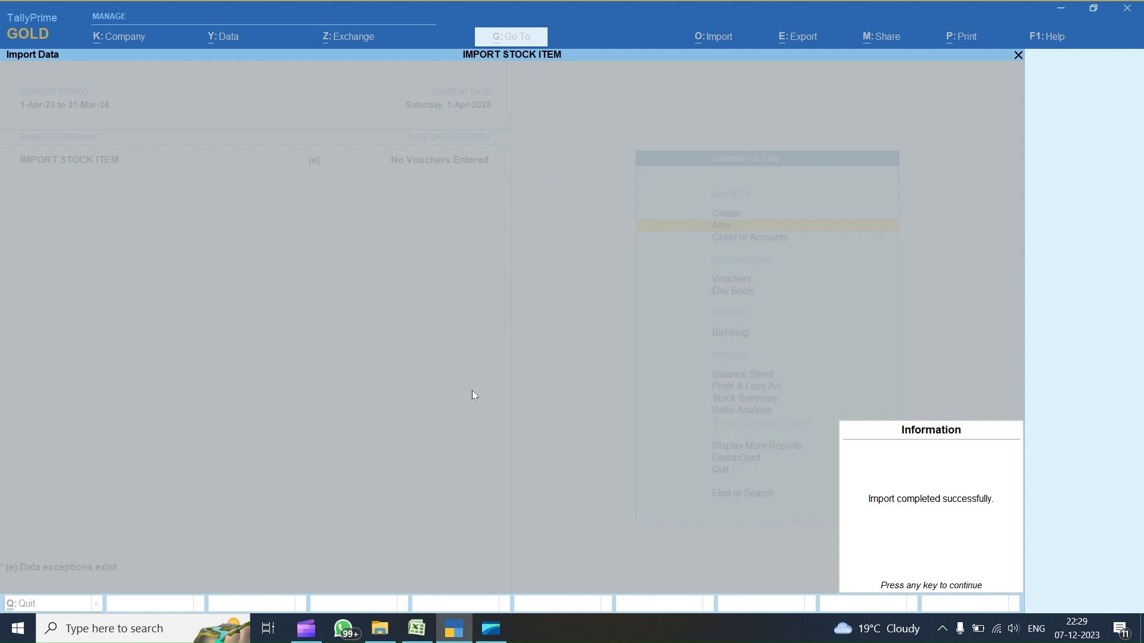
pyautogui.press('Return')
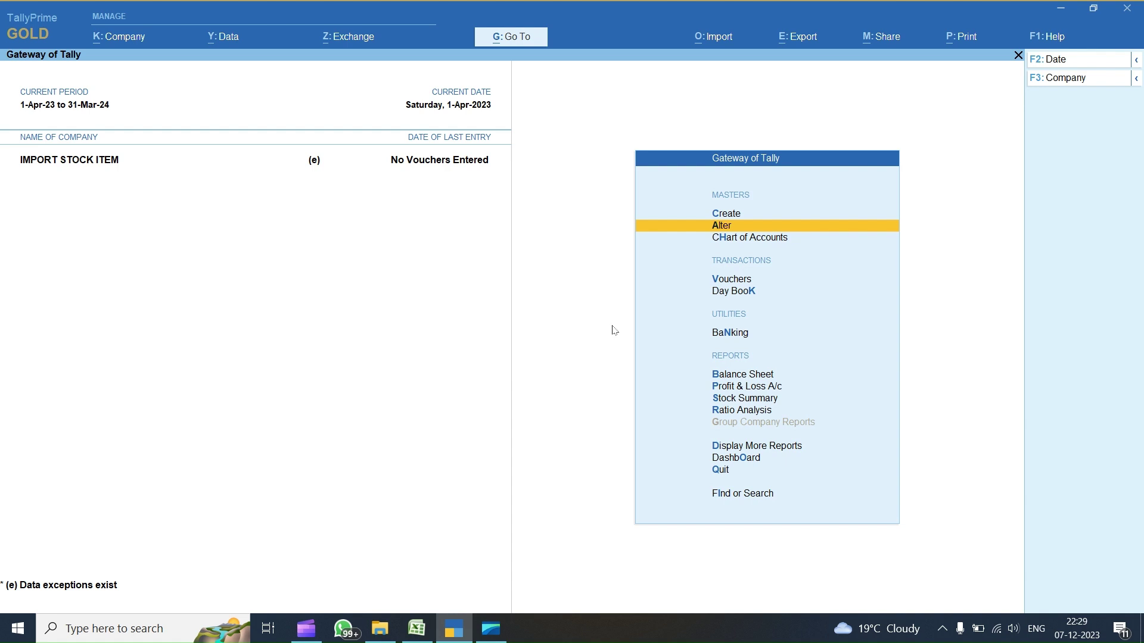
pyautogui.press('Return')
# - Review the PURCHASE 18 % and SALES 18 % groups and leave them unchanged
pyautogui.press('Down')
pyautogui.press('Down')
pyautogui.press('Up')
pyautogui.press('Up')
pyautogui.press('Return')
pyautogui.press('Down')
pyautogui.press('Down')
pyautogui.press('Down')
pyautogui.press('Down')
pyautogui.press('Down')
pyautogui.press('Down')
pyautogui.press('Down')
pyautogui.press('Down')
pyautogui.press('Down')
pyautogui.press('Down')
pyautogui.press('Down')
pyautogui.press('Down')
pyautogui.press('Down')
pyautogui.press('Down')
pyautogui.press('Down')
pyautogui.press('Down')
pyautogui.press('Down')
pyautogui.press('Down')
pyautogui.press('Down')
pyautogui.press('Down')
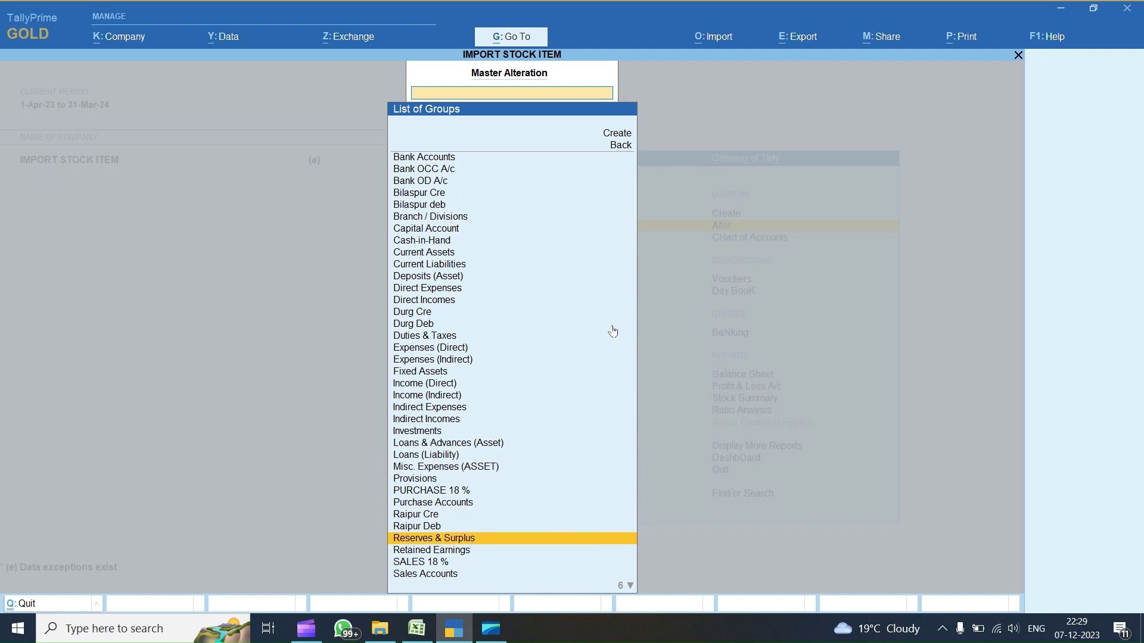
pyautogui.press('Up')
pyautogui.press('Up')
pyautogui.press('Up')
pyautogui.press('Return')
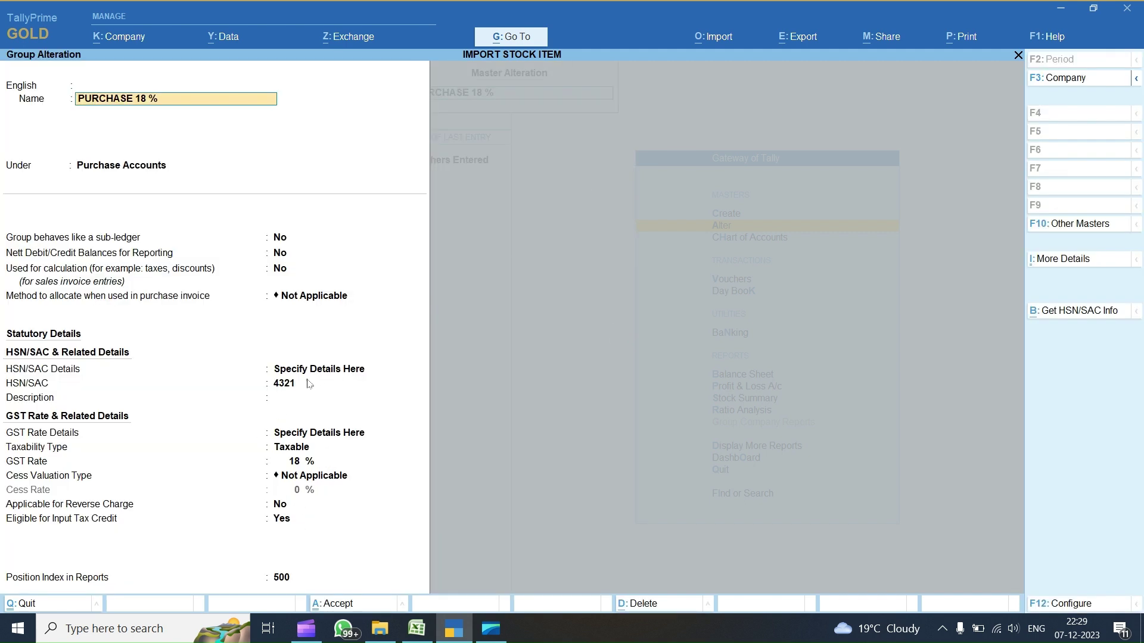
pyautogui.press('Escape')
pyautogui.press('Escape')
pyautogui.press('Return')
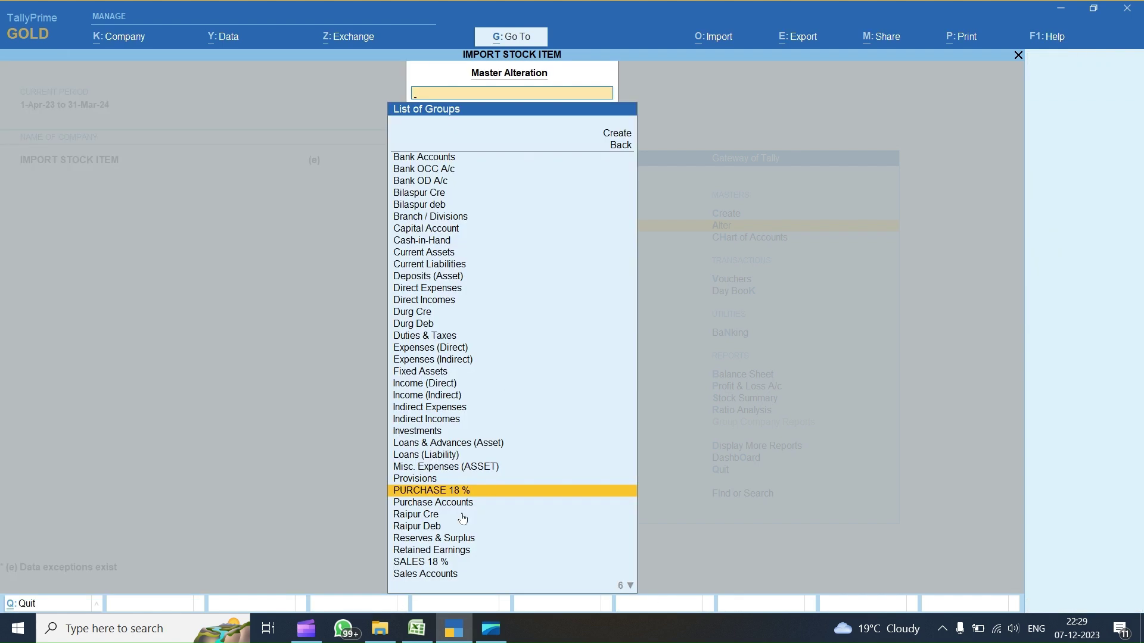
pyautogui.write('sa')
pyautogui.press('Return')
pyautogui.press('Escape')
pyautogui.press('Escape')
pyautogui.press('Return')
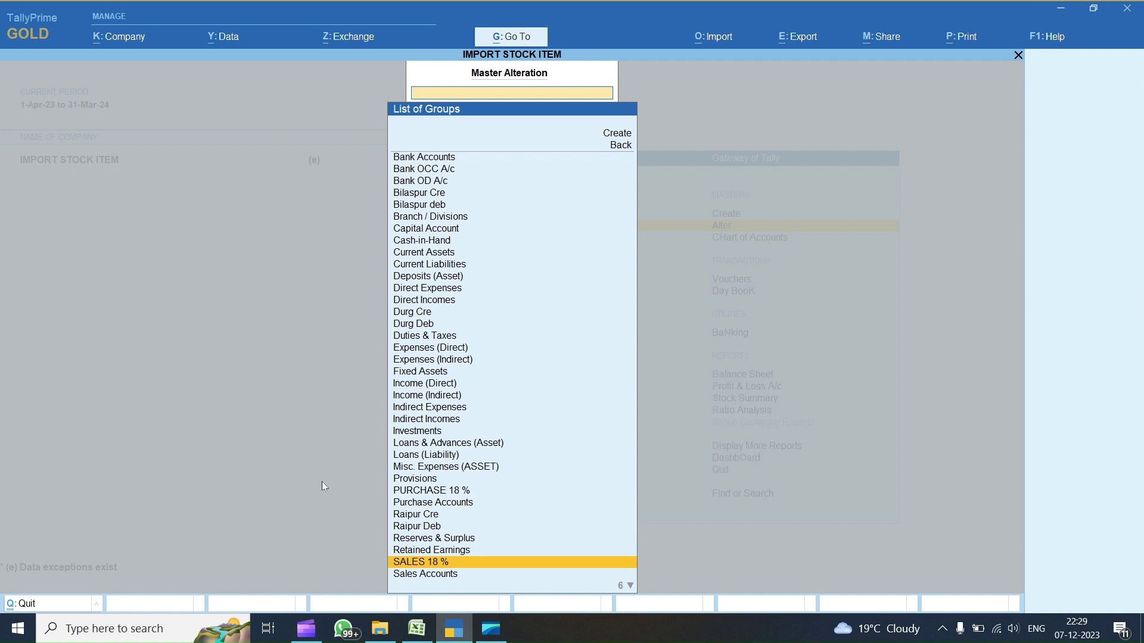
# - Review the Raipur Deb and Raipur Cre groups without changes
pyautogui.write('RAI')
pyautogui.press('Down')
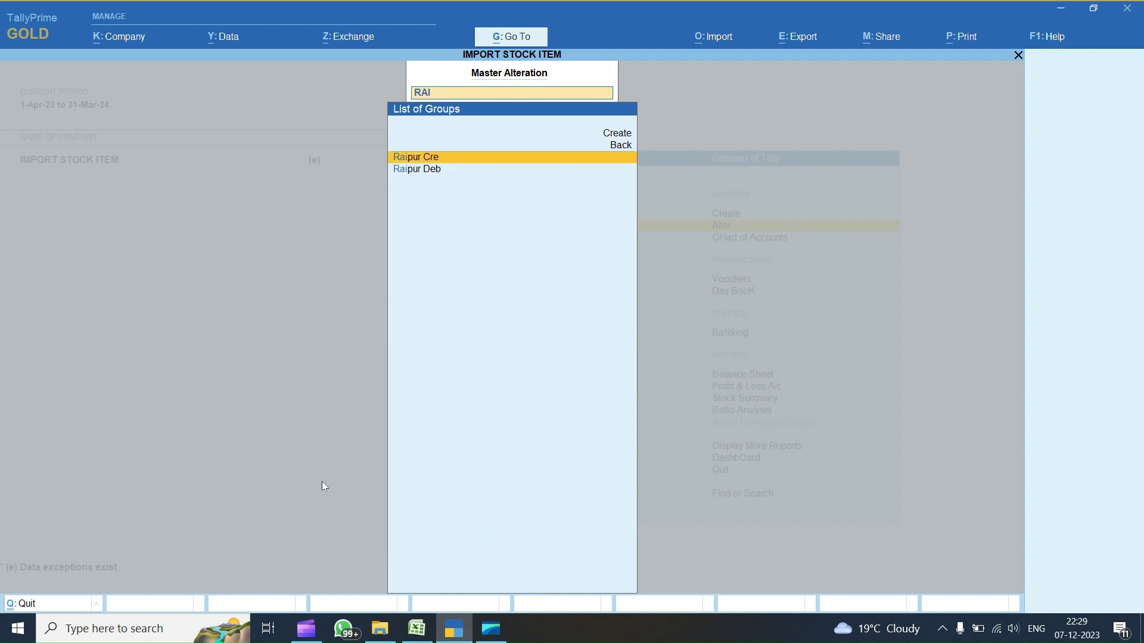
pyautogui.press('Down')
pyautogui.press('Return')
pyautogui.press('Return')
pyautogui.press('Return')
pyautogui.press('Escape')
pyautogui.press('Escape')
pyautogui.press('Up')
pyautogui.press('Up')
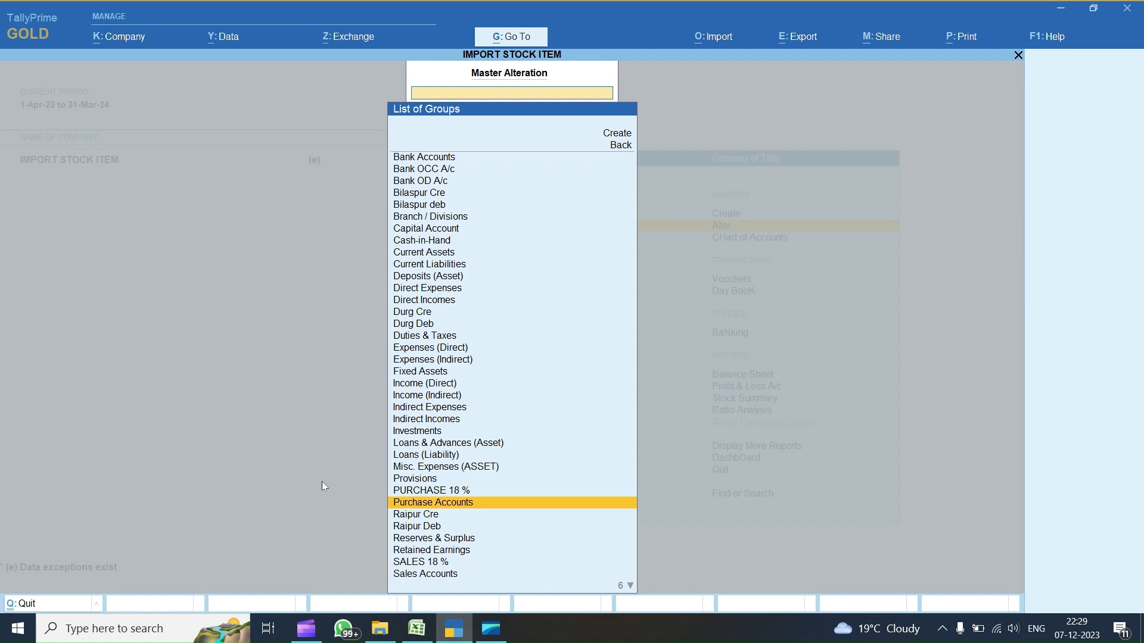
pyautogui.press('Down')
pyautogui.press('Return')
pyautogui.press('BackSpace')
pyautogui.press('Escape')
pyautogui.press('Return')
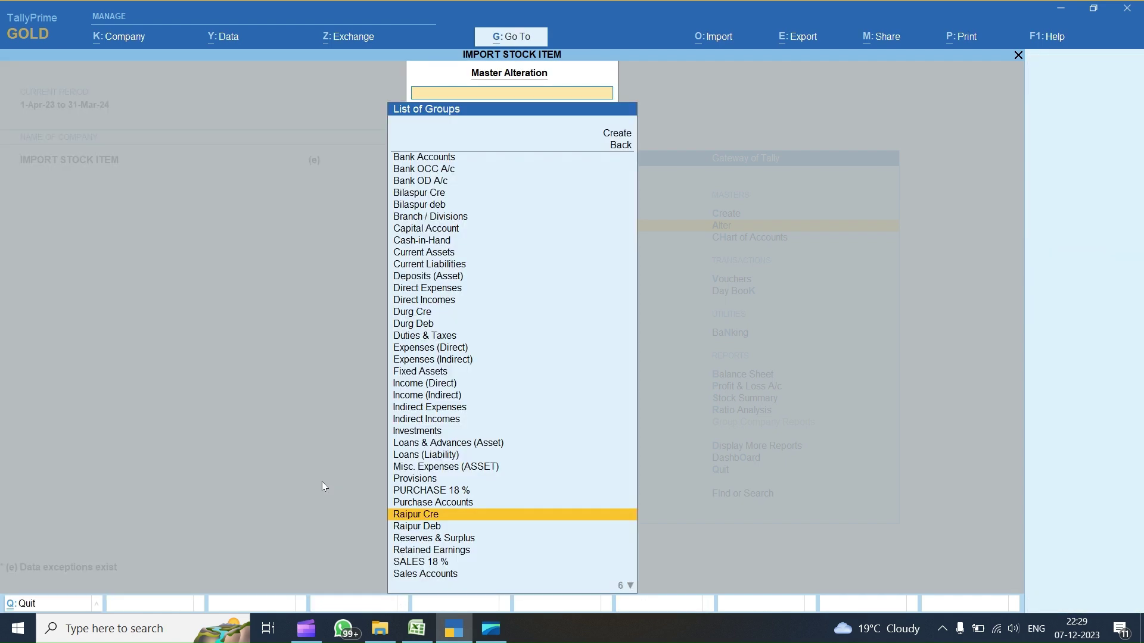
# - Review Durg Cre and Durg Deb unchanged, exit to the Gateway, and bring Excel forward
pyautogui.write('DU')
pyautogui.press('Down')
pyautogui.press('Up')
pyautogui.press('Return')
pyautogui.press('BackSpace')
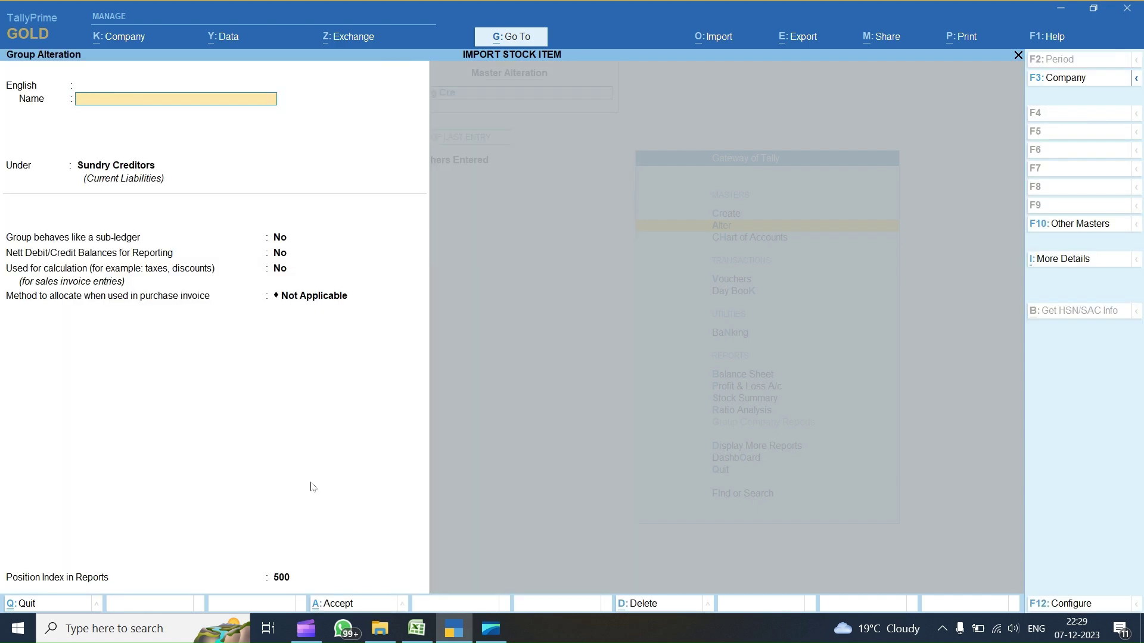
pyautogui.press('Escape')
pyautogui.press('Down')
pyautogui.press('Return')
pyautogui.press('BackSpace')
pyautogui.press('Escape')
pyautogui.press('y')
pyautogui.press('Escape')
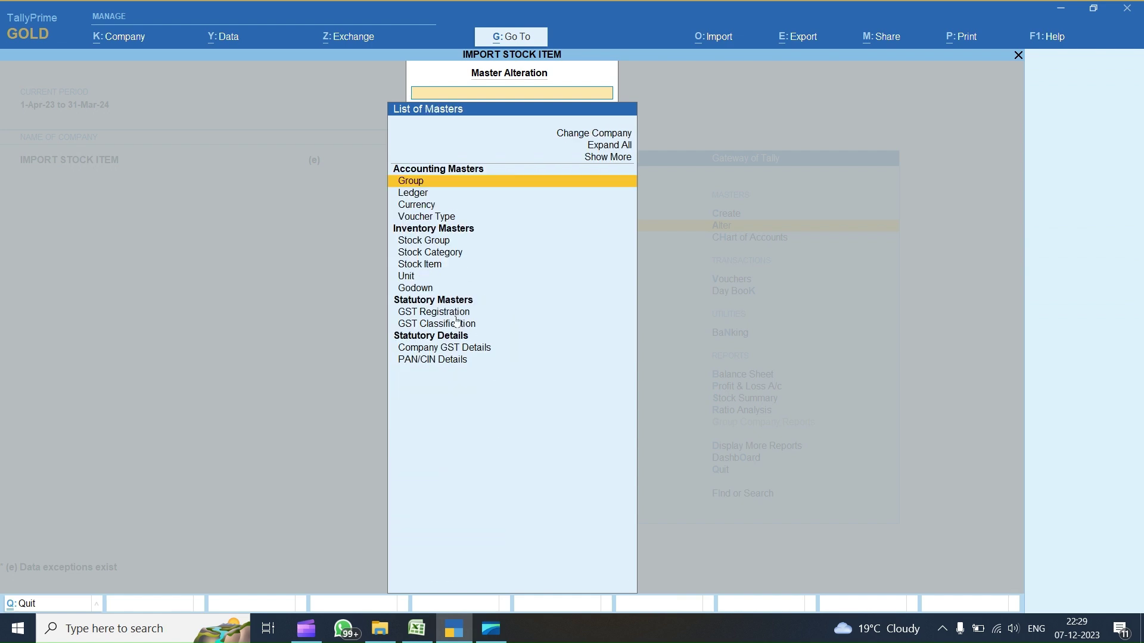
pyautogui.press('Escape')
pyautogui.click(416, 628)
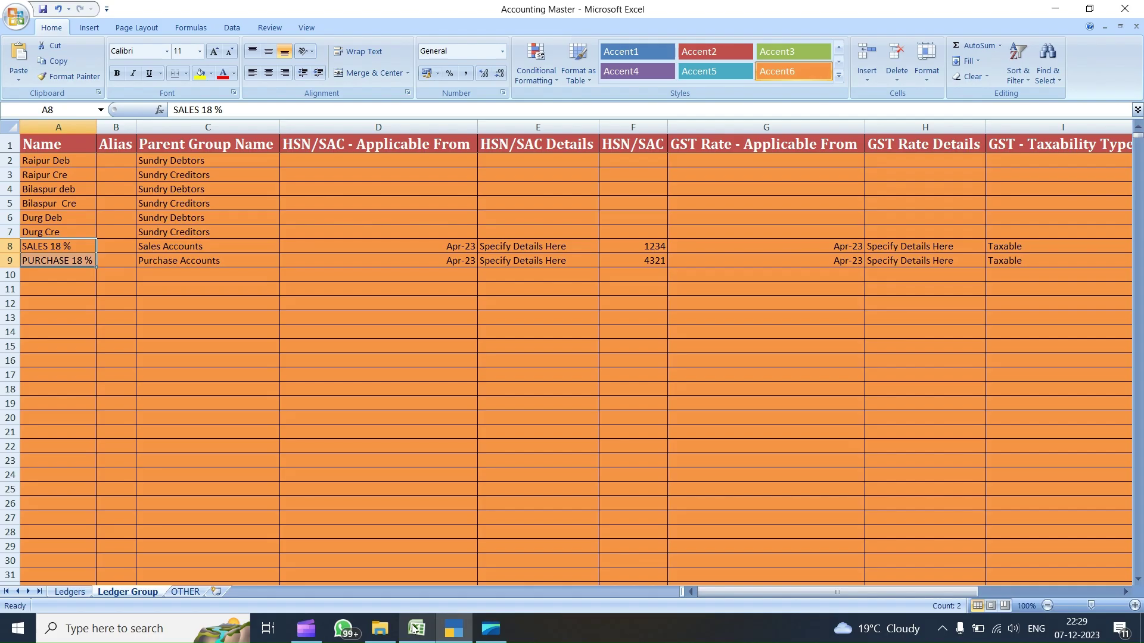
# - On the Ledgers sheet, start the A2 ledger name as ABC PARTY
pyautogui.click(70, 592)
pyautogui.click(48, 160)
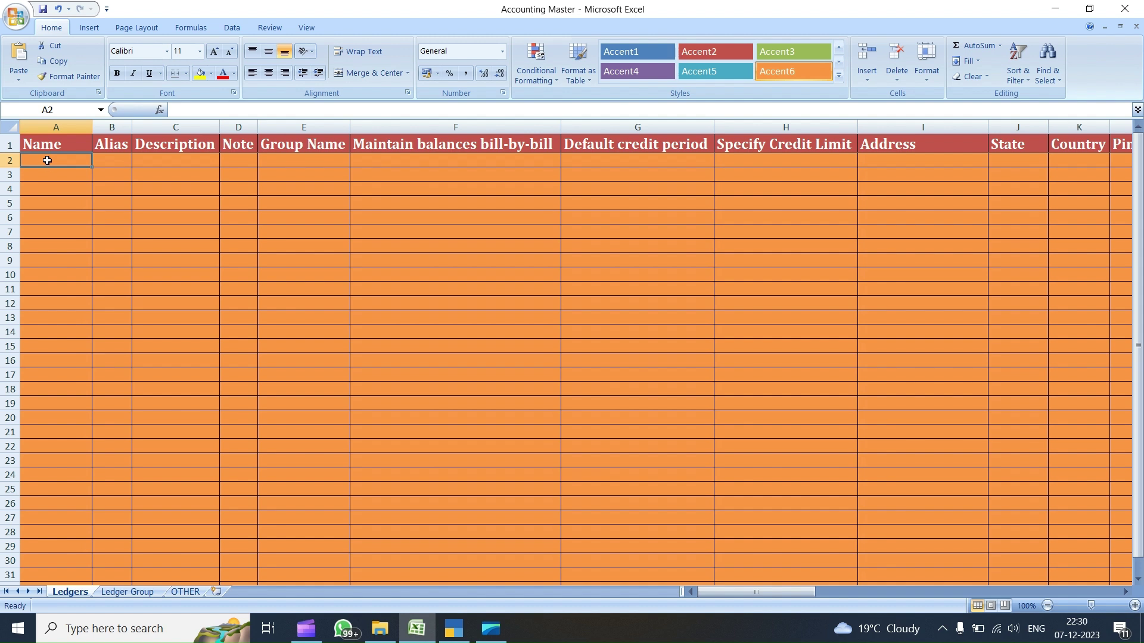
pyautogui.write('ABC ')
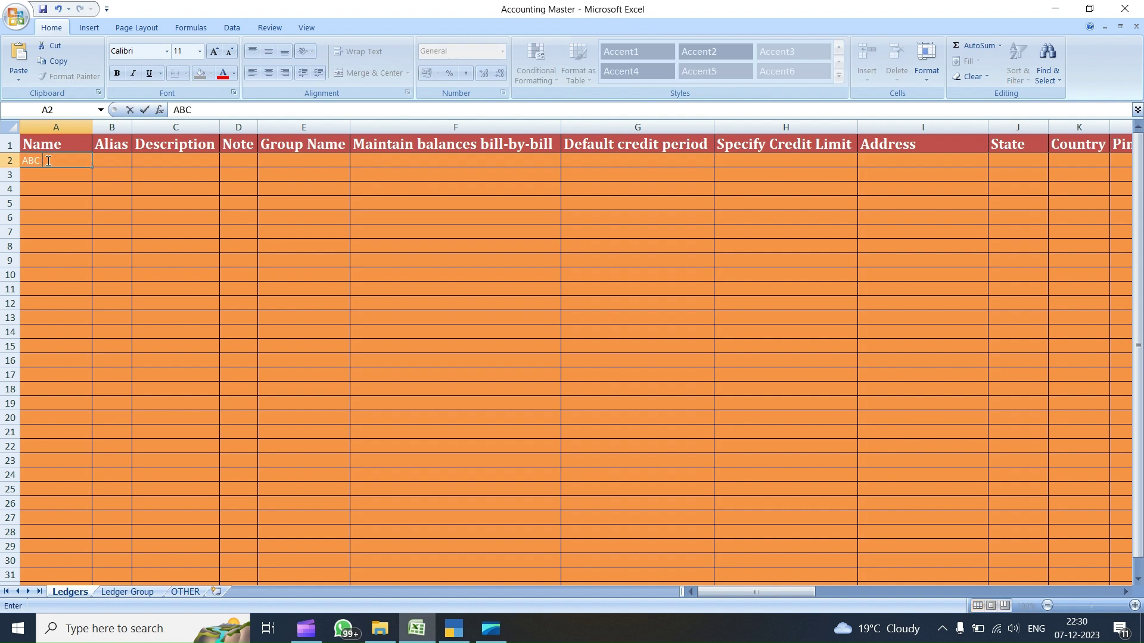
pyautogui.write('PARTY')
pyautogui.press('Tab')
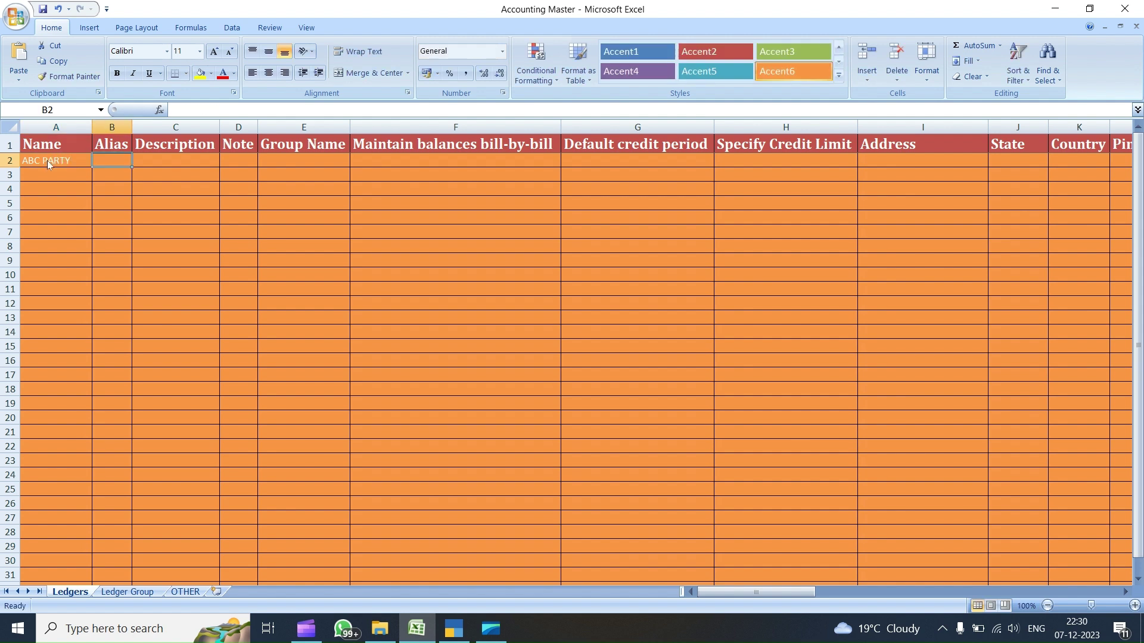
pyautogui.press('Tab')
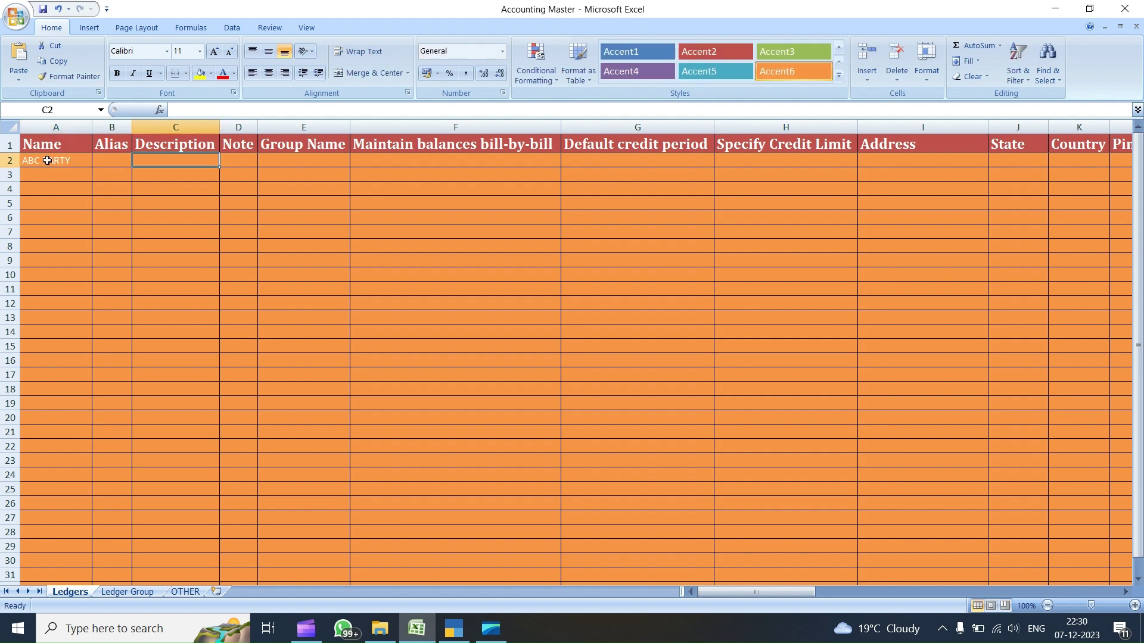
pyautogui.press('Tab')
pyautogui.press('Tab')
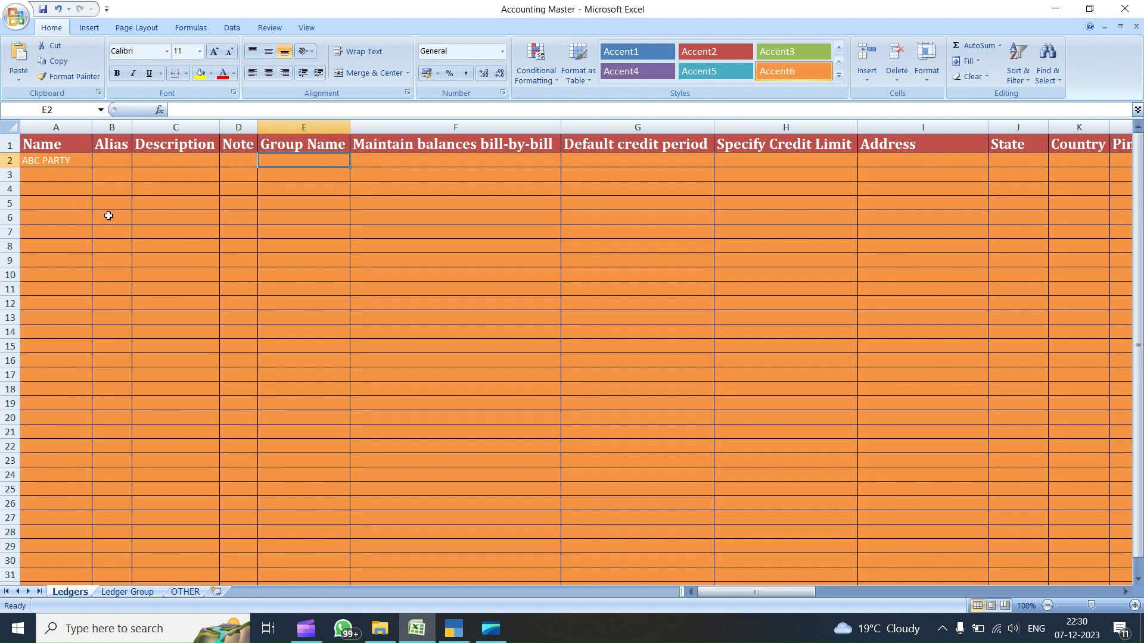
# - Copy the Raipur Deb group name, then complete A2 as ABC PARTY RAIPUR
pyautogui.click(128, 592)
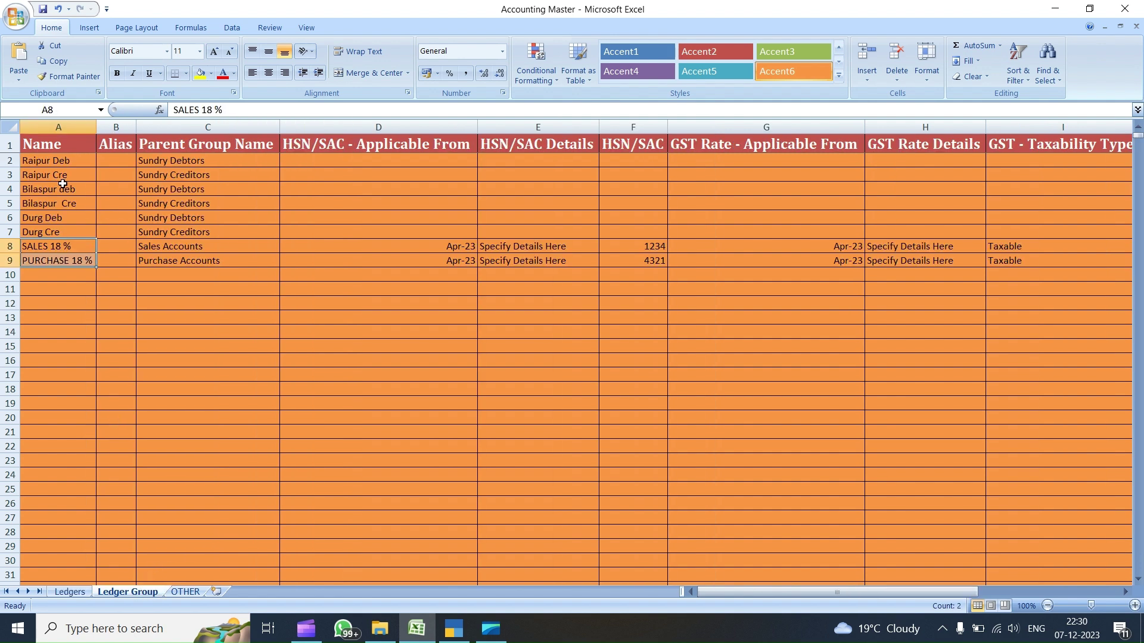
pyautogui.click(66, 162)
pyautogui.hotkey('ctrl', 'c')
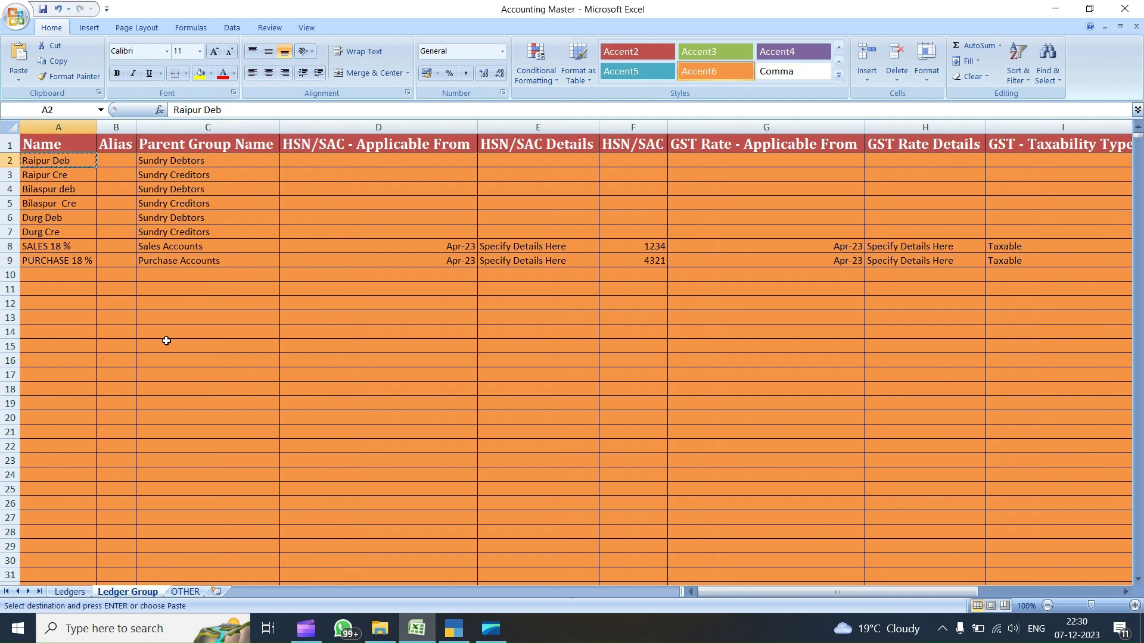
pyautogui.click(70, 592)
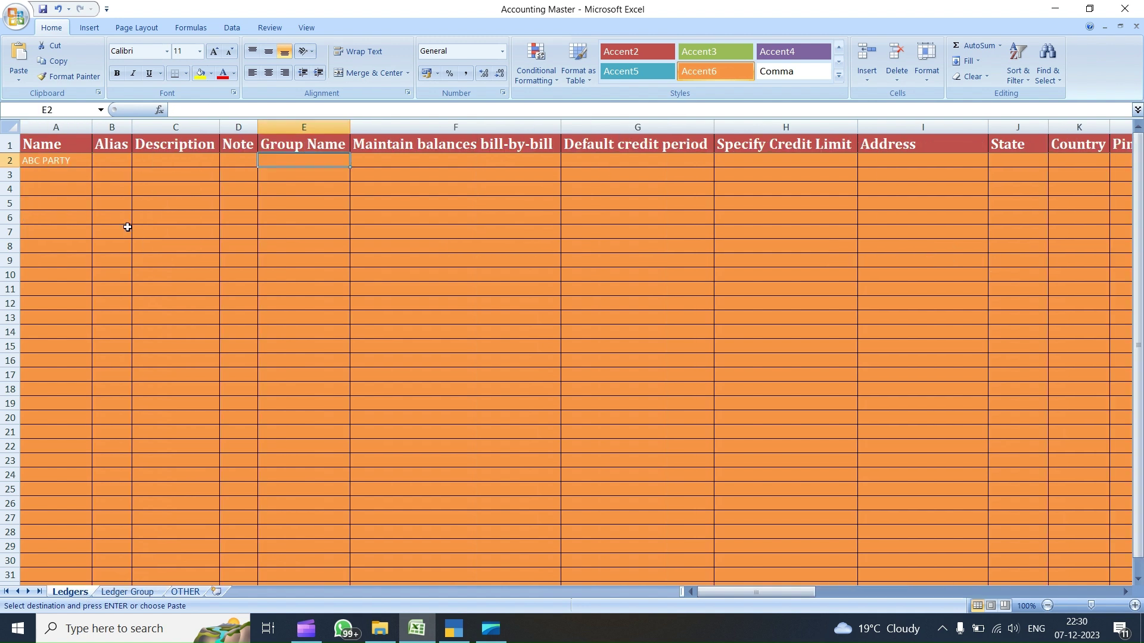
pyautogui.doubleClick(74, 159)
pyautogui.write('DU')
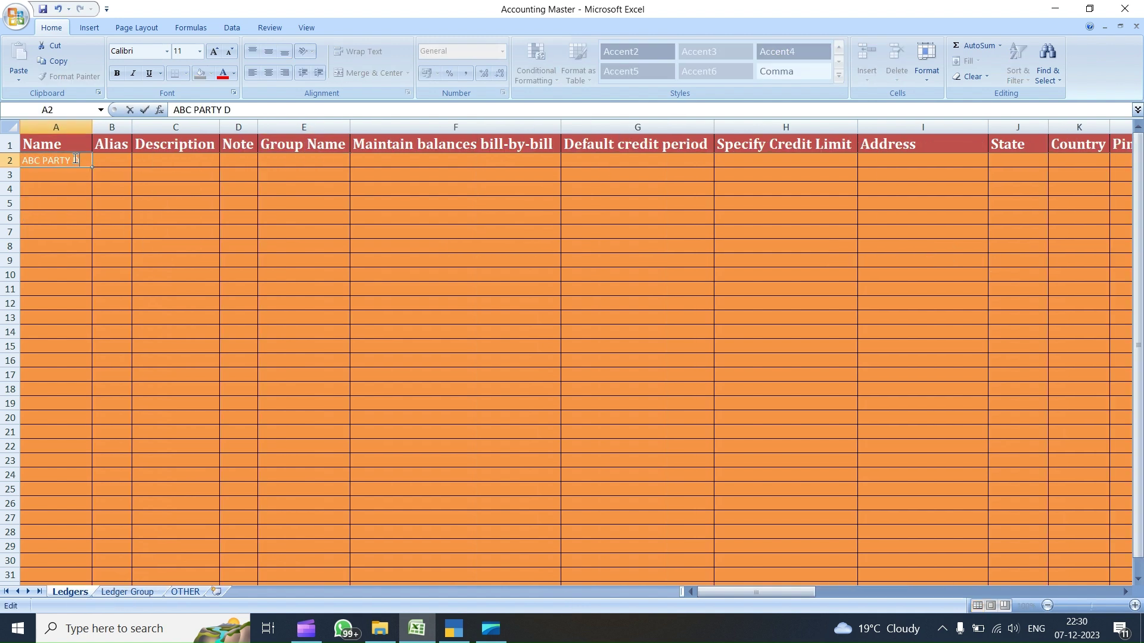
pyautogui.press('BackSpace')
pyautogui.press('BackSpace')
pyautogui.write('RAIPUR')
pyautogui.press('Tab')
pyautogui.press('Tab')
pyautogui.press('Tab')
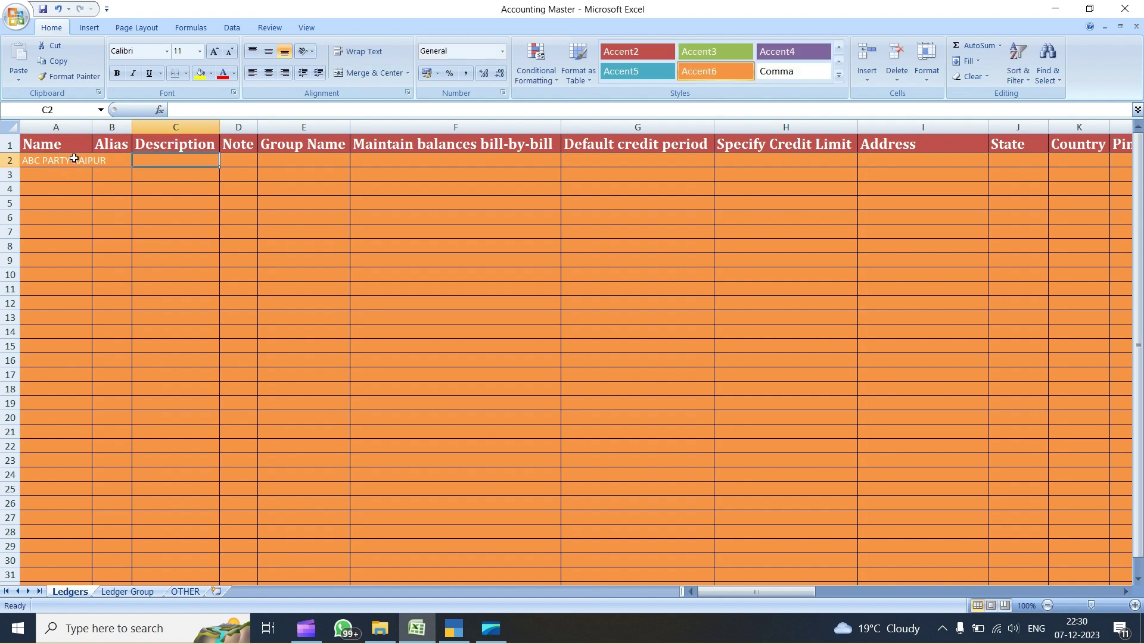
pyautogui.press('Tab')
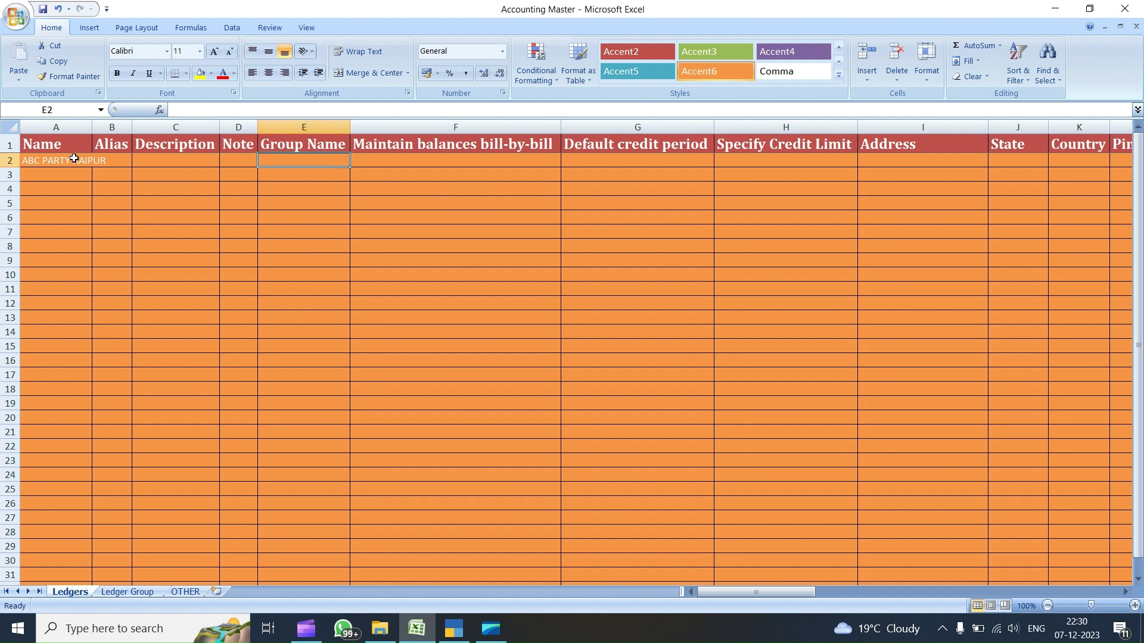
# - Enter group Raipur Deb and bill-by-bill yes in E2 and F2
pyautogui.write('rA')
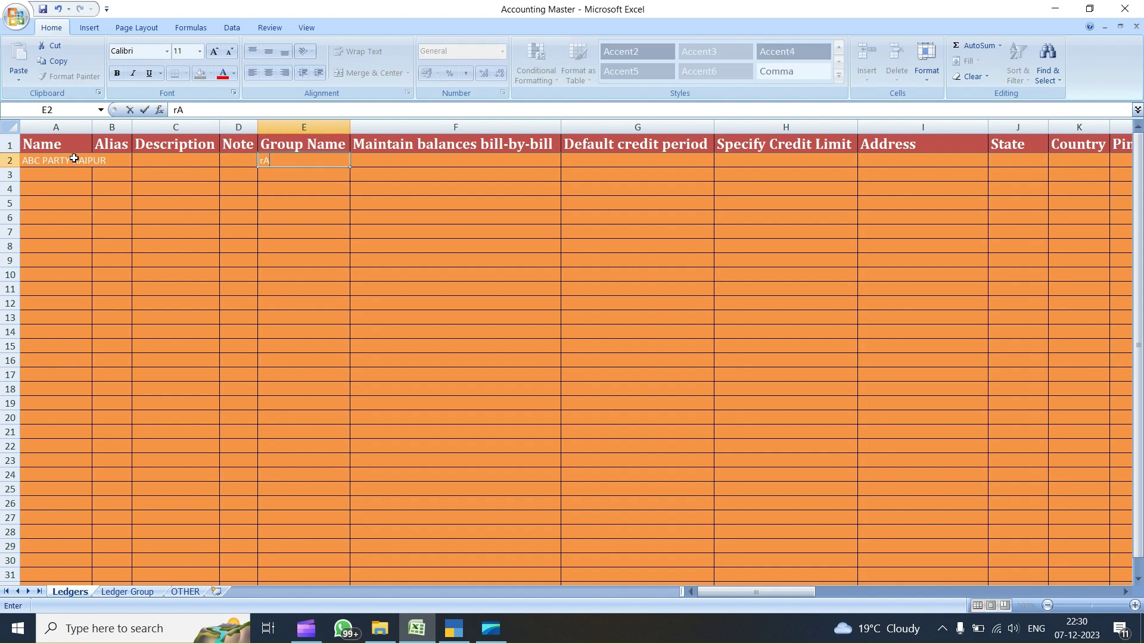
pyautogui.write('U')
pyautogui.press('BackSpace')
pyautogui.press('BackSpace')
pyautogui.press('BackSpace')
pyautogui.press('BackSpace')
pyautogui.press('BackSpace')
pyautogui.write('Raipur De')
pyautogui.press('Tab')
pyautogui.write('yes')
pyautogui.press('Tab')
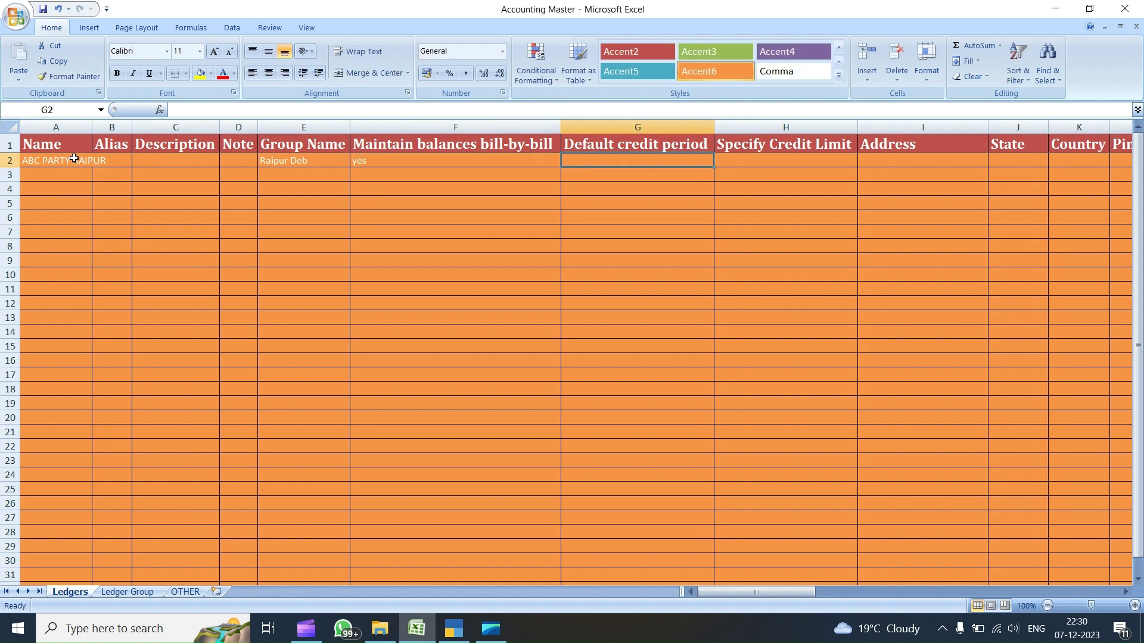
# - Enter credit period 10, credit limit 120000 and address raipur in G2:I2
pyautogui.write('10')
pyautogui.press('Tab')
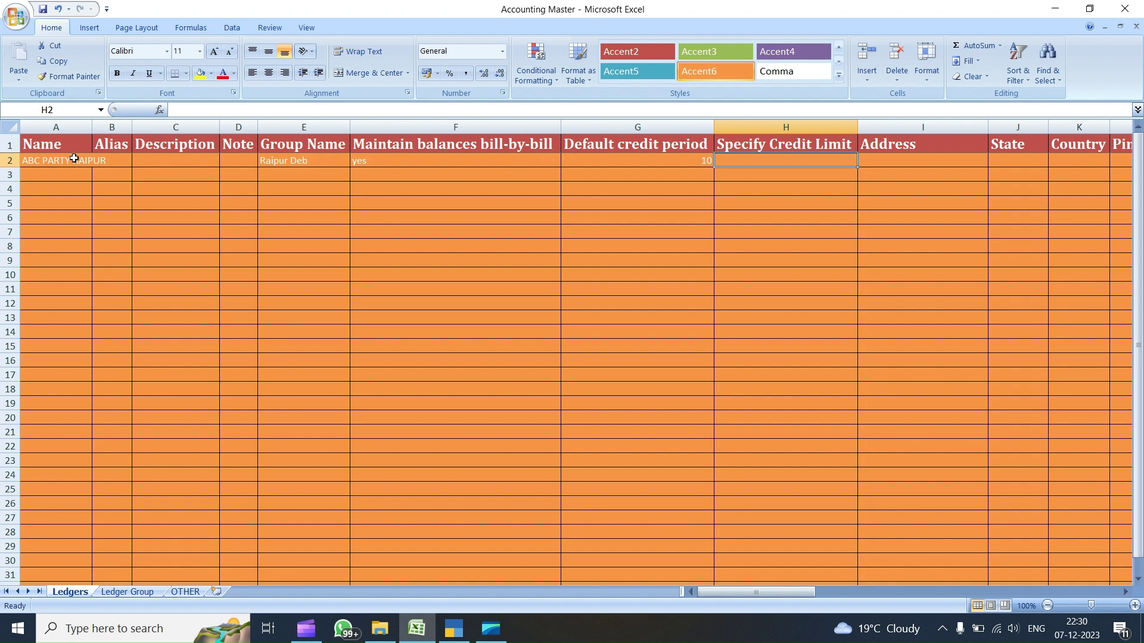
pyautogui.write('120000')
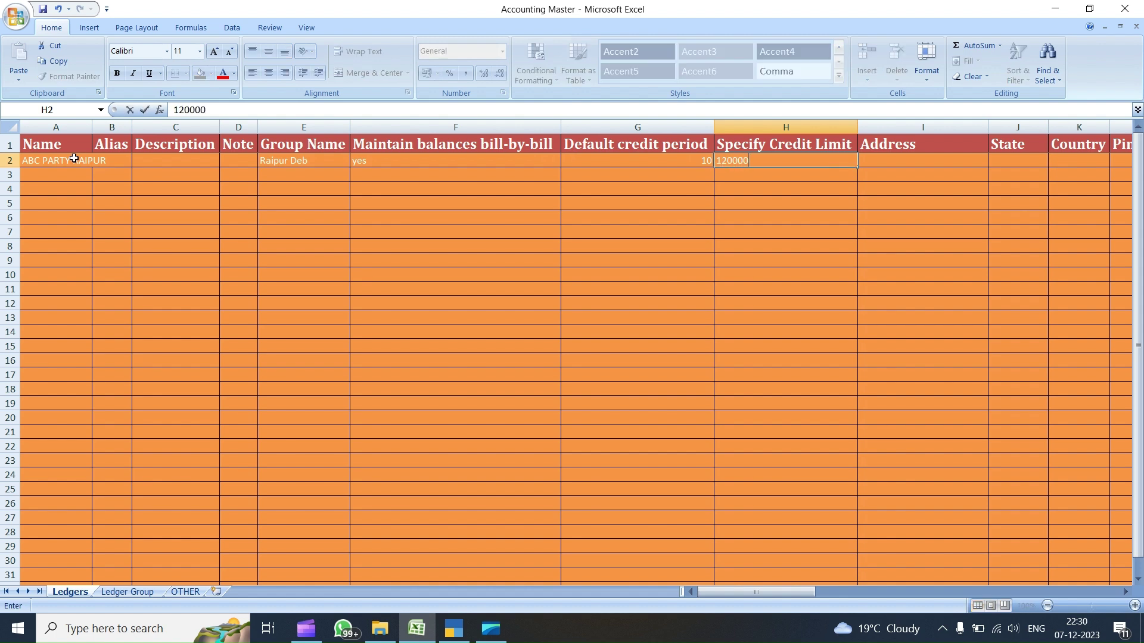
pyautogui.press('Tab')
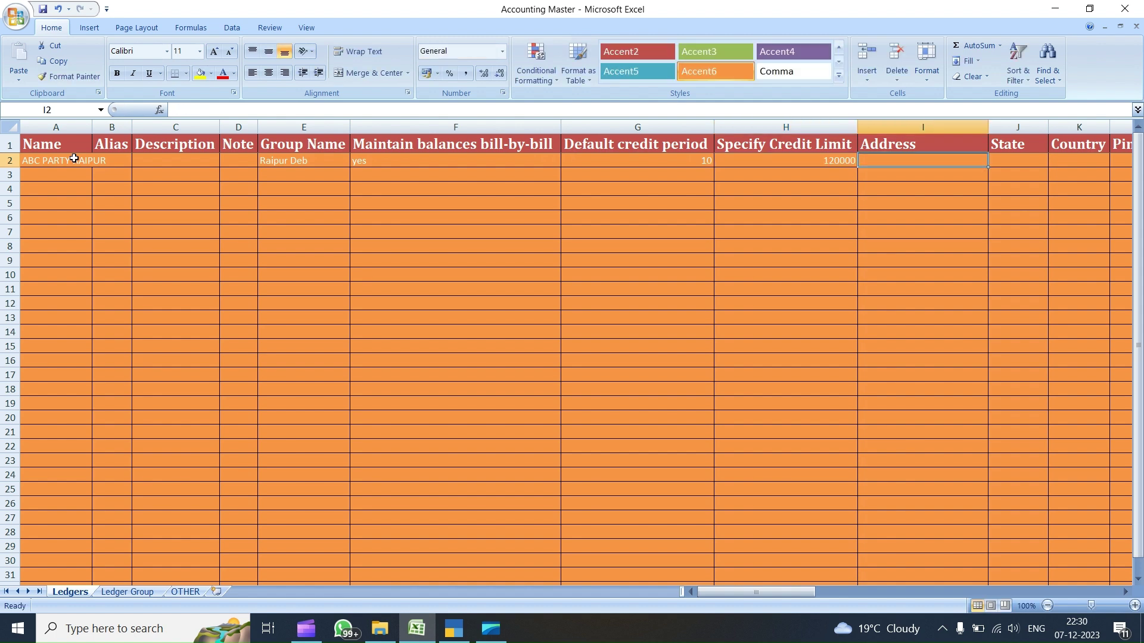
pyautogui.write('raipur')
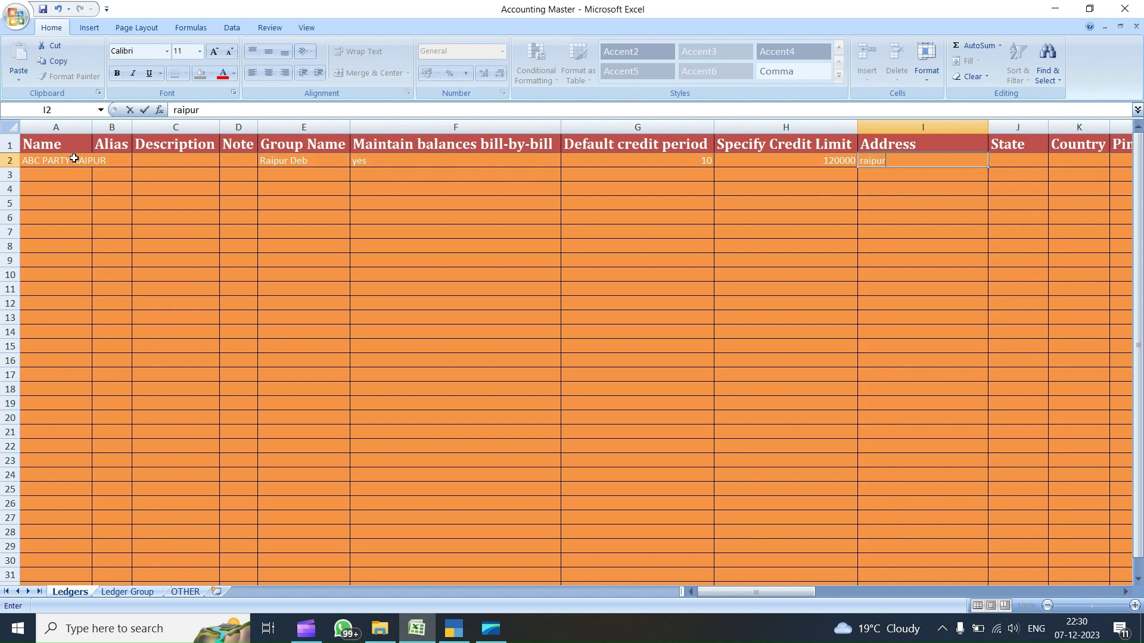
pyautogui.press('Tab')
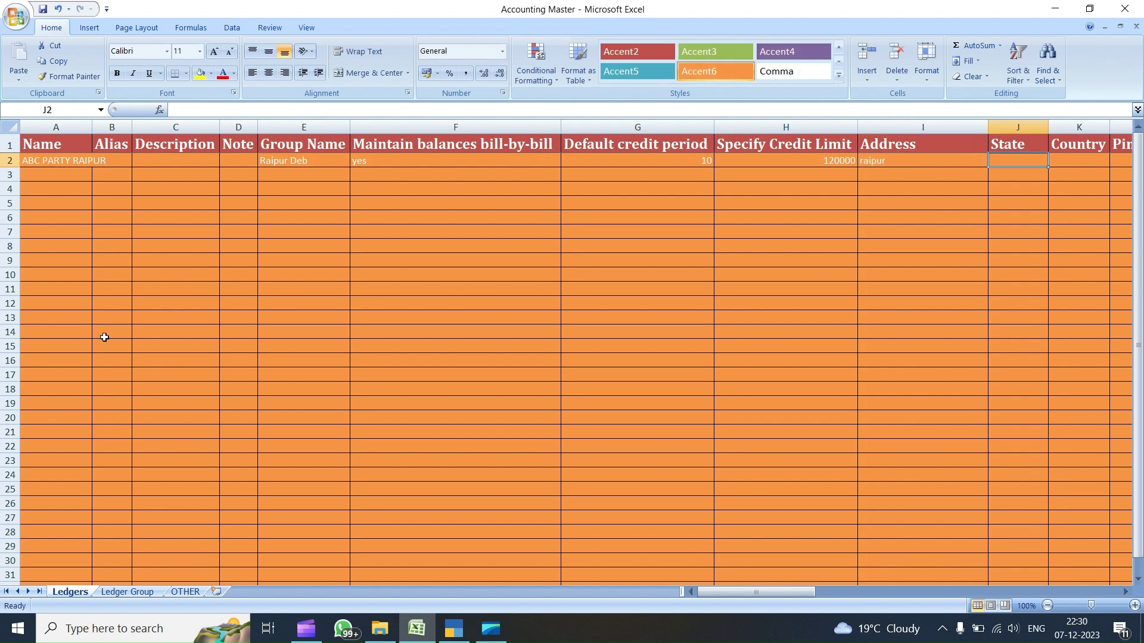
pyautogui.click(453, 628)
# - Start a new ledger in TallyPrime's Create menu to reach its State list
pyautogui.press('Up')
pyautogui.press('Return')
pyautogui.press('Return')
pyautogui.write('Dsa')
pyautogui.press('Return')
pyautogui.press('Return')
pyautogui.write('Deb')
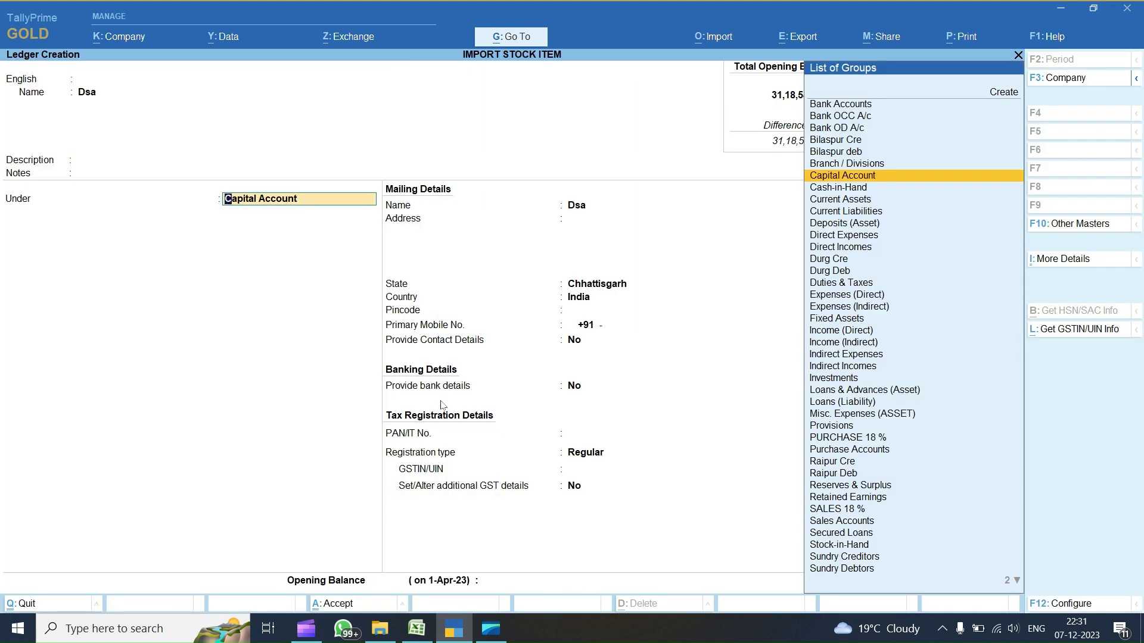
pyautogui.press('Down')
pyautogui.press('Return')
pyautogui.press('Return')
pyautogui.press('Return')
pyautogui.press('Return')
pyautogui.press('Return')
pyautogui.press('Return')
pyautogui.press('Return')
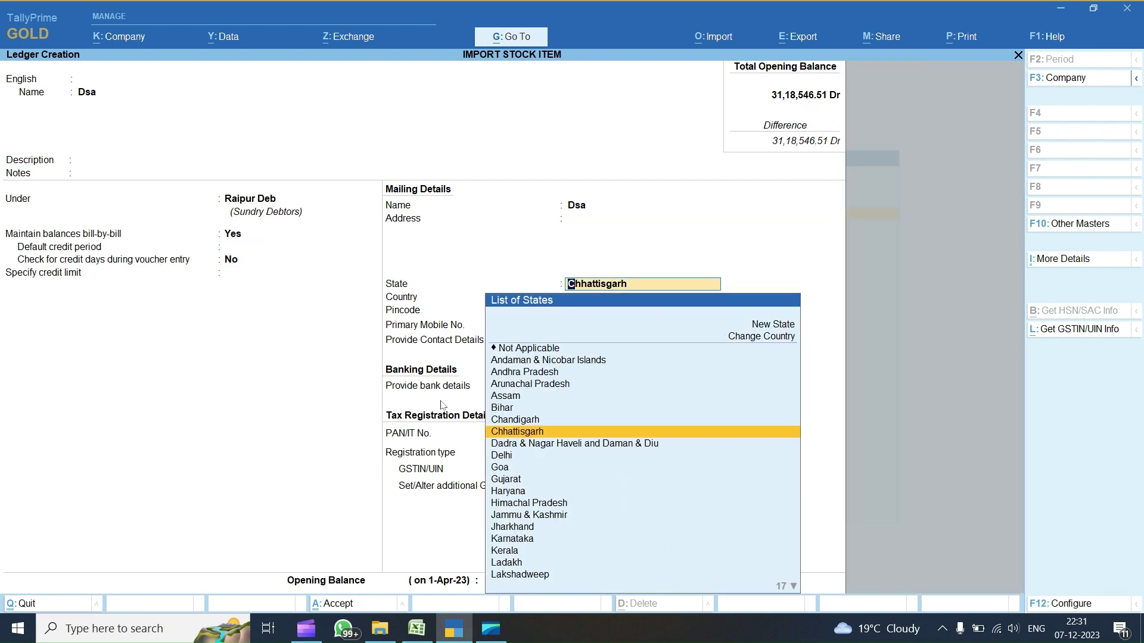
# - Paste Chhattisgarh and India from TallyPrime into Excel's State and Country cells J2 and K2
pyautogui.hotkey('alt', 'Tab')
pyautogui.write('Chhattisgarh')
pyautogui.press('Right')
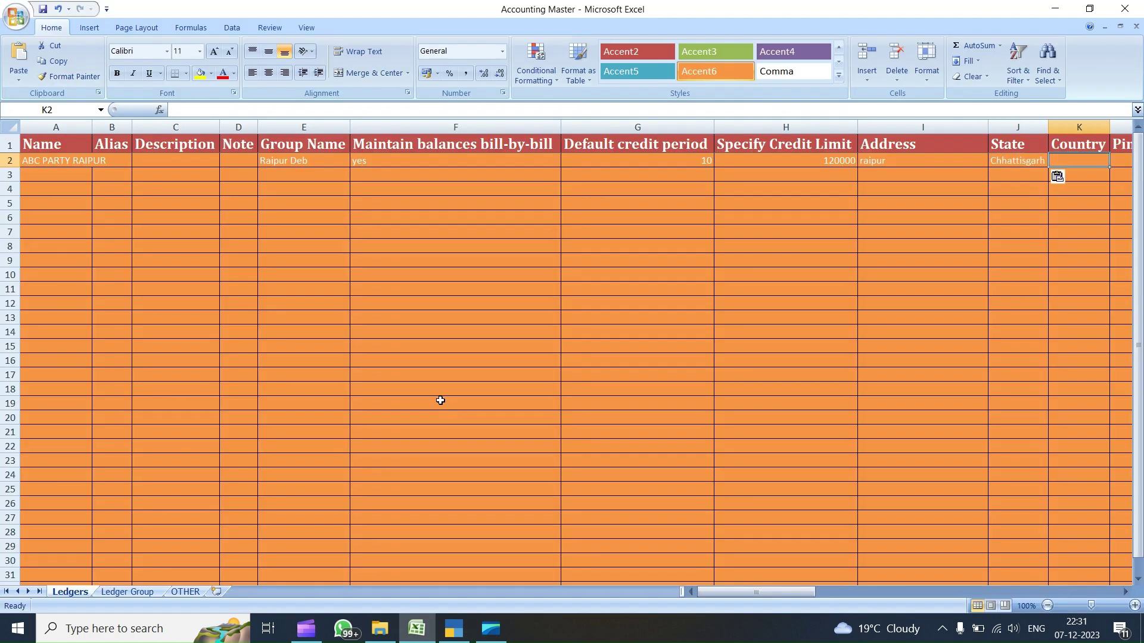
pyautogui.hotkey('alt', 'Tab')
pyautogui.press('Return')
pyautogui.press('BackSpace')
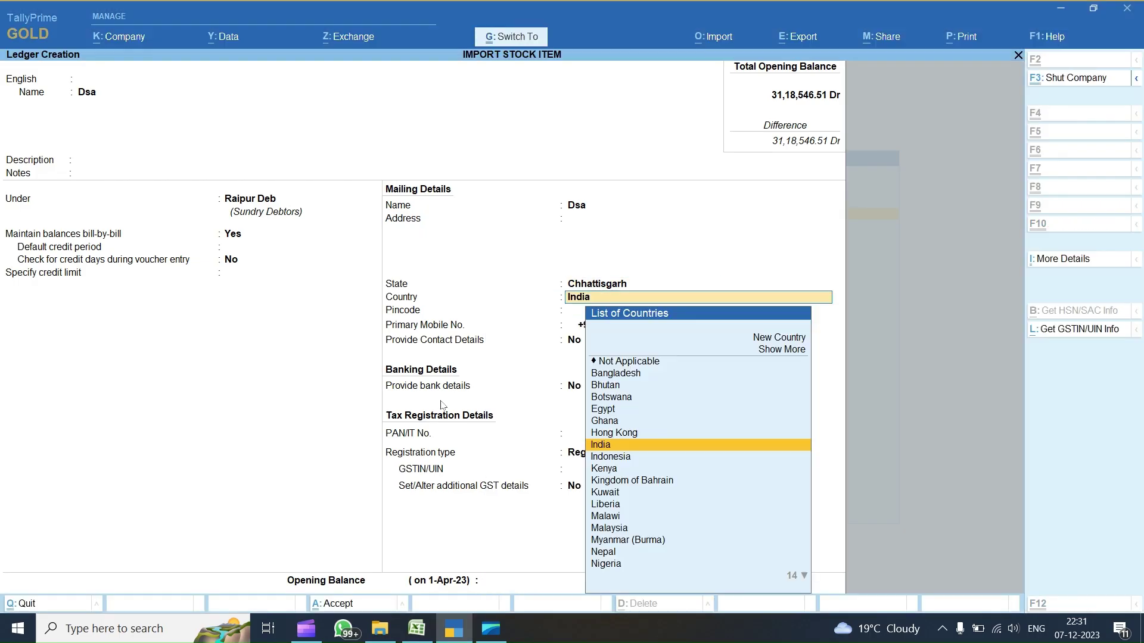
pyautogui.hotkey('alt', 'Tab')
pyautogui.write('India')
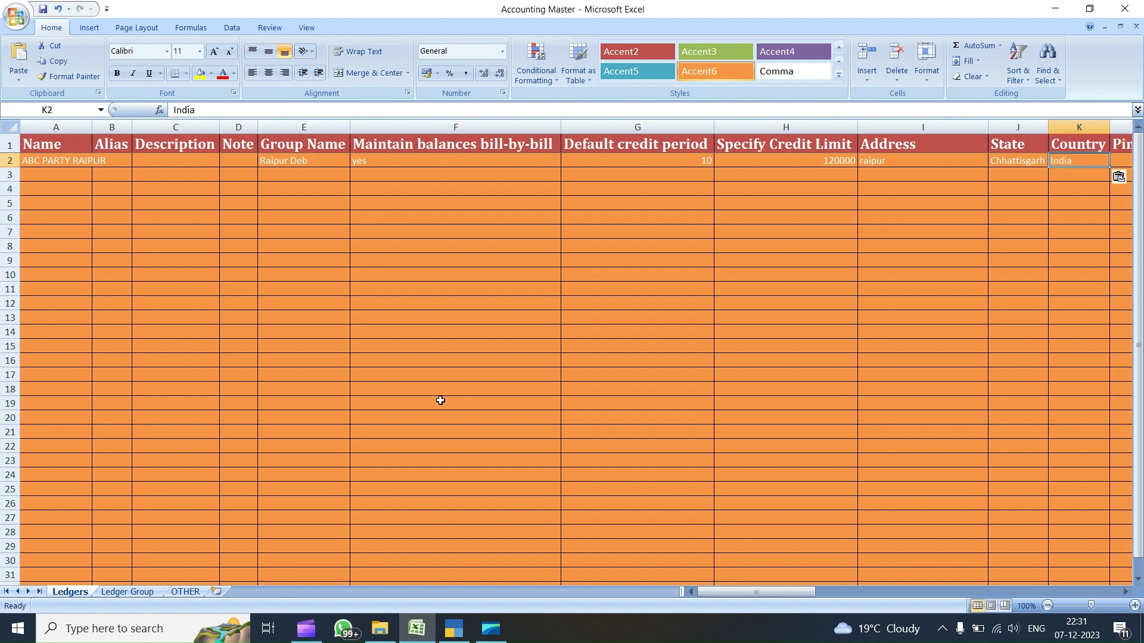
pyautogui.press('Right')
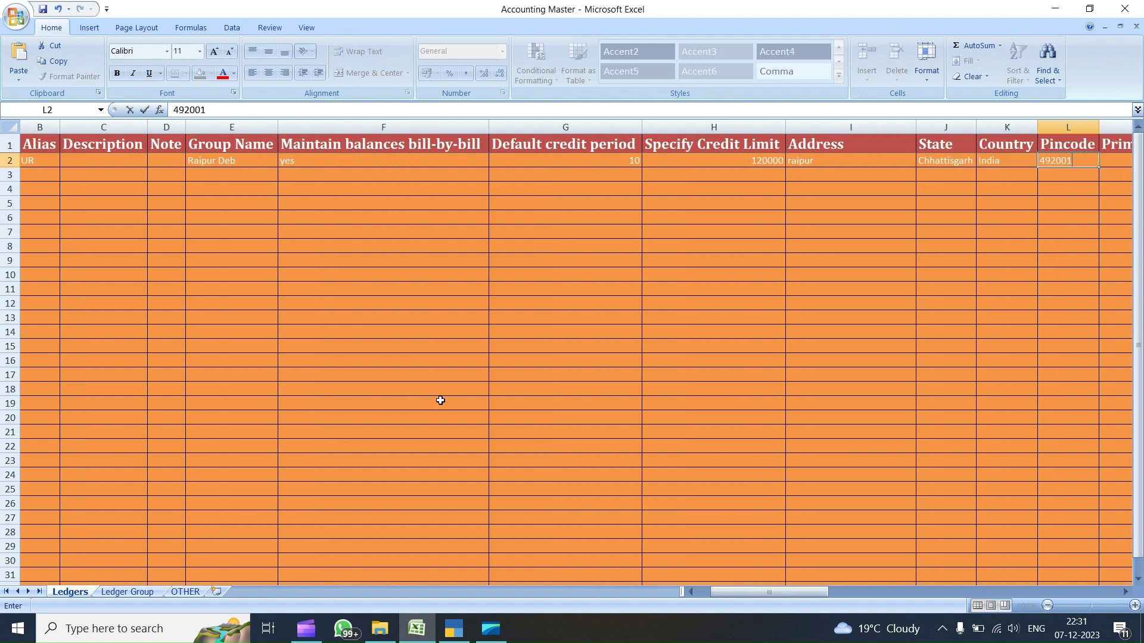
# - Enter the party's pincode, mobile number, contact name and phone number in L2:O2
pyautogui.press('Right')
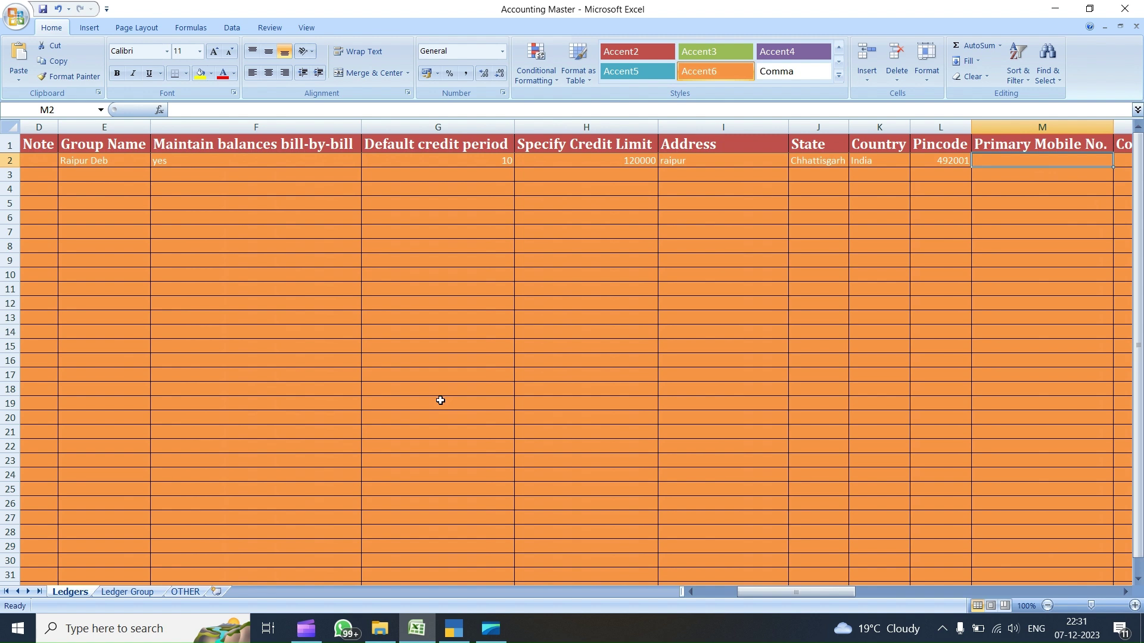
pyautogui.press('Right')
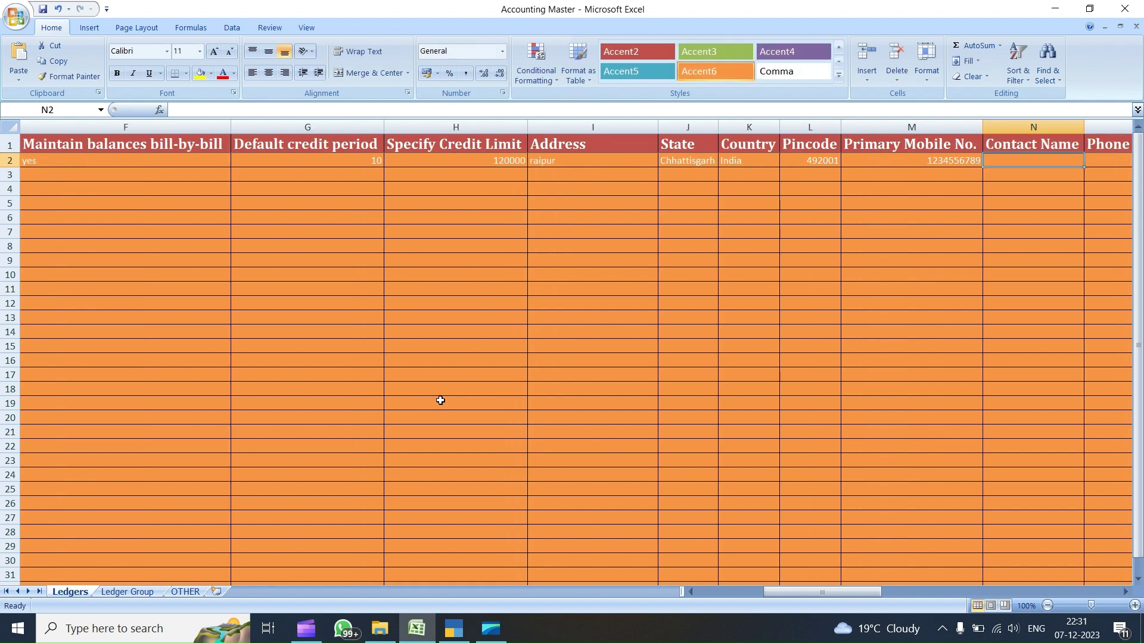
pyautogui.press('Right')
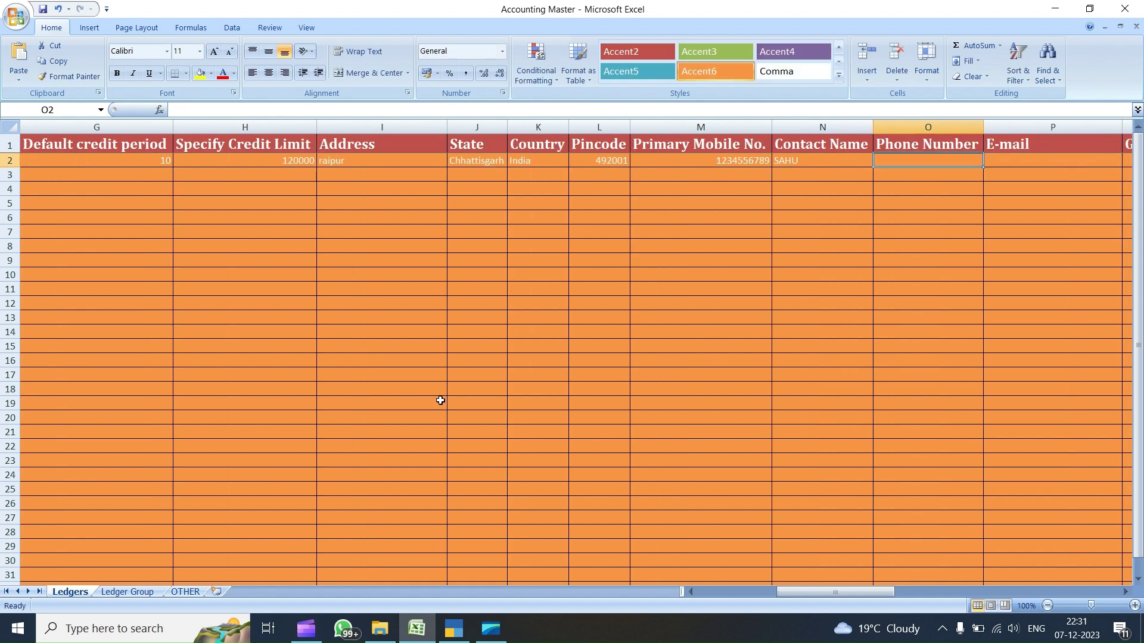
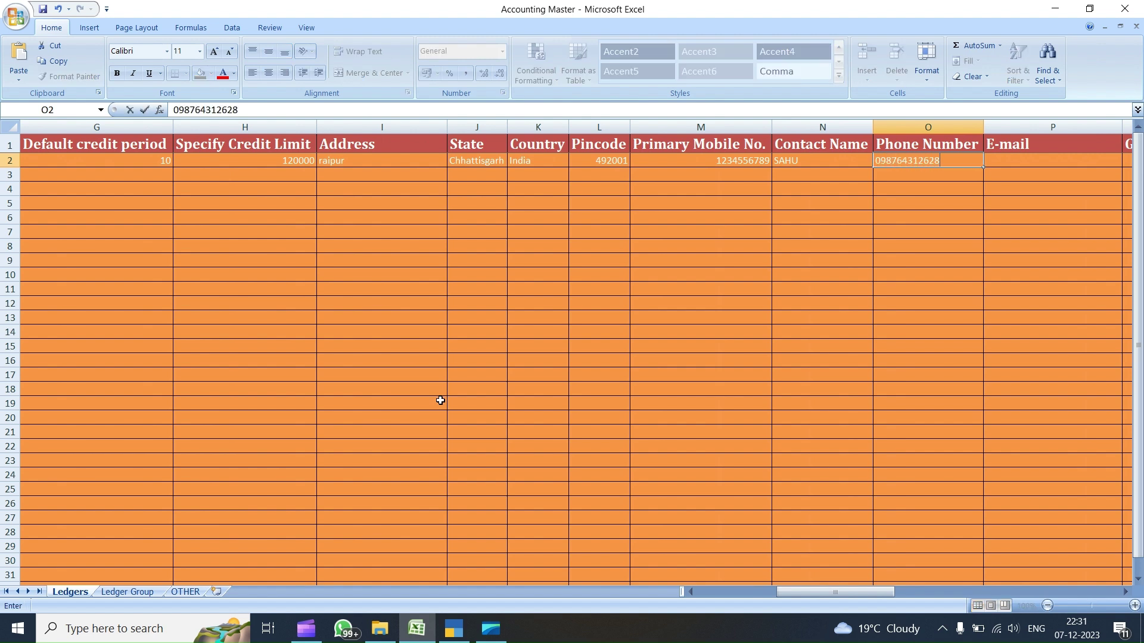
pyautogui.press('Return')
# - Fill in the party's e-mail address in P2 and move across the GST columns to the opening balance column
pyautogui.press('Home')
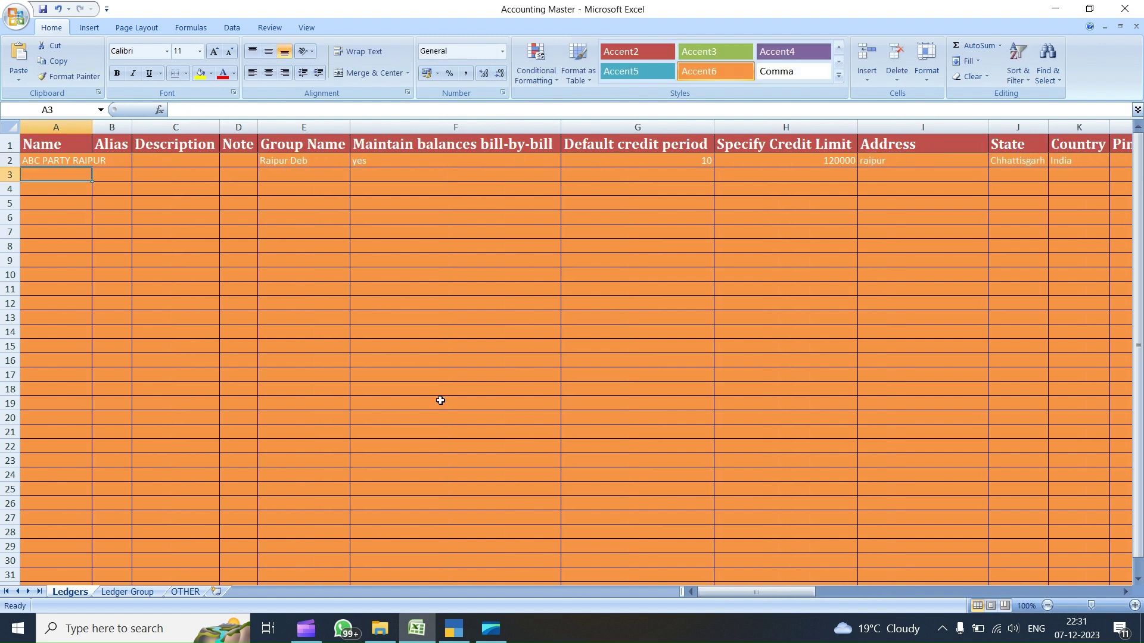
pyautogui.press('Up')
pyautogui.press('Right')
pyautogui.press('Right')
pyautogui.press('Right')
pyautogui.press('Right')
pyautogui.press('Right')
pyautogui.press('Right')
pyautogui.press('Right')
pyautogui.press('Right')
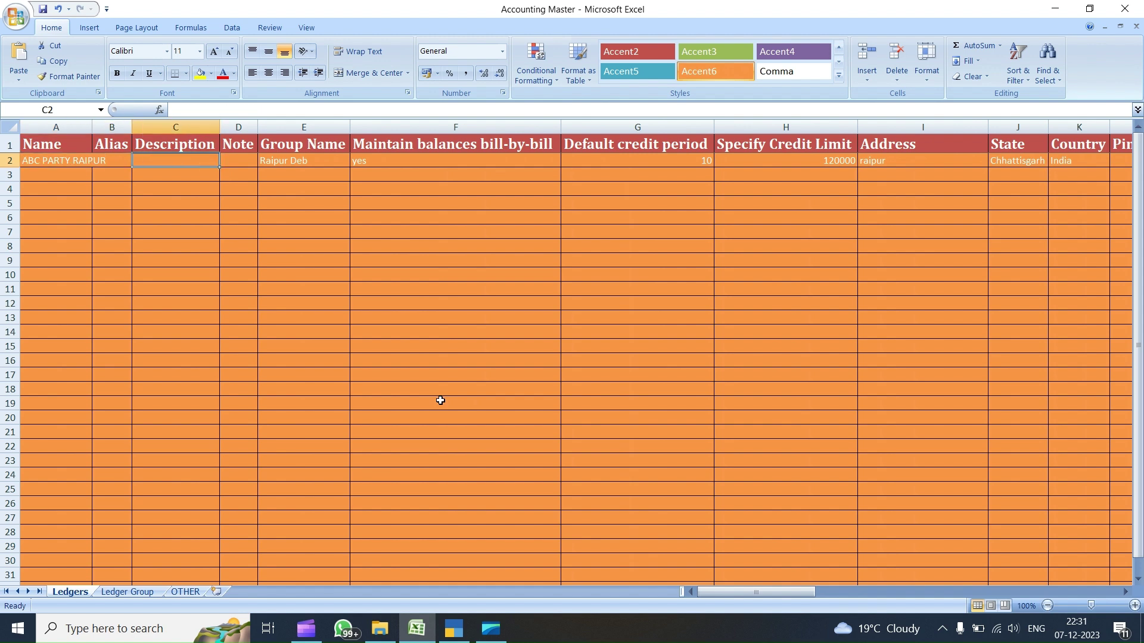
pyautogui.press('Right')
pyautogui.press('Right')
pyautogui.press('Right')
pyautogui.press('Right')
pyautogui.press('Right')
pyautogui.press('Right')
pyautogui.press('Right')
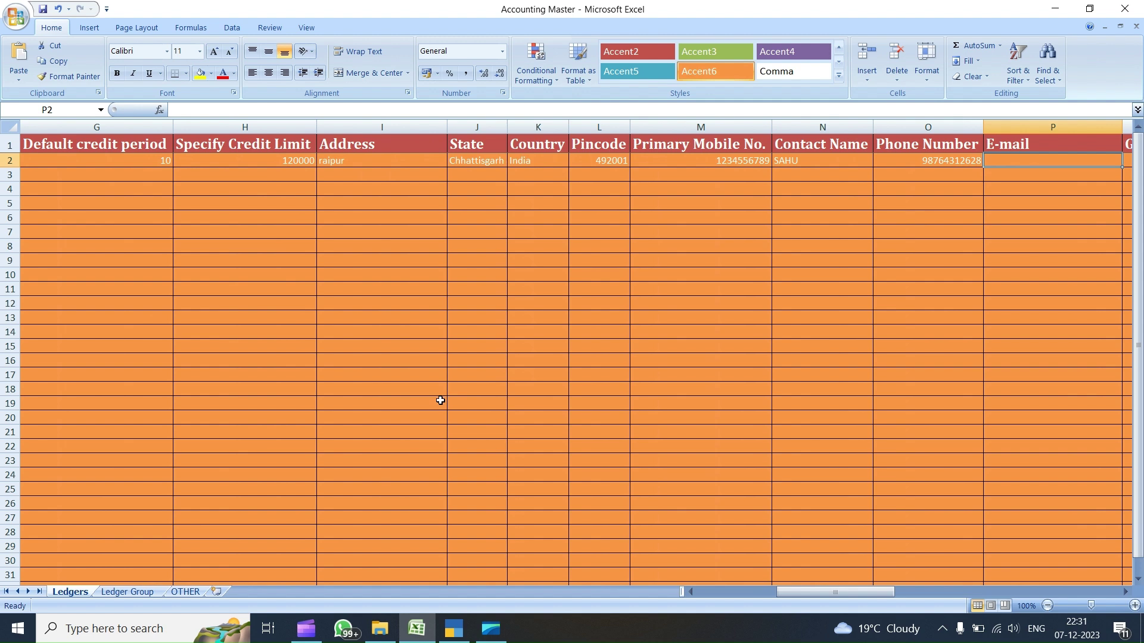
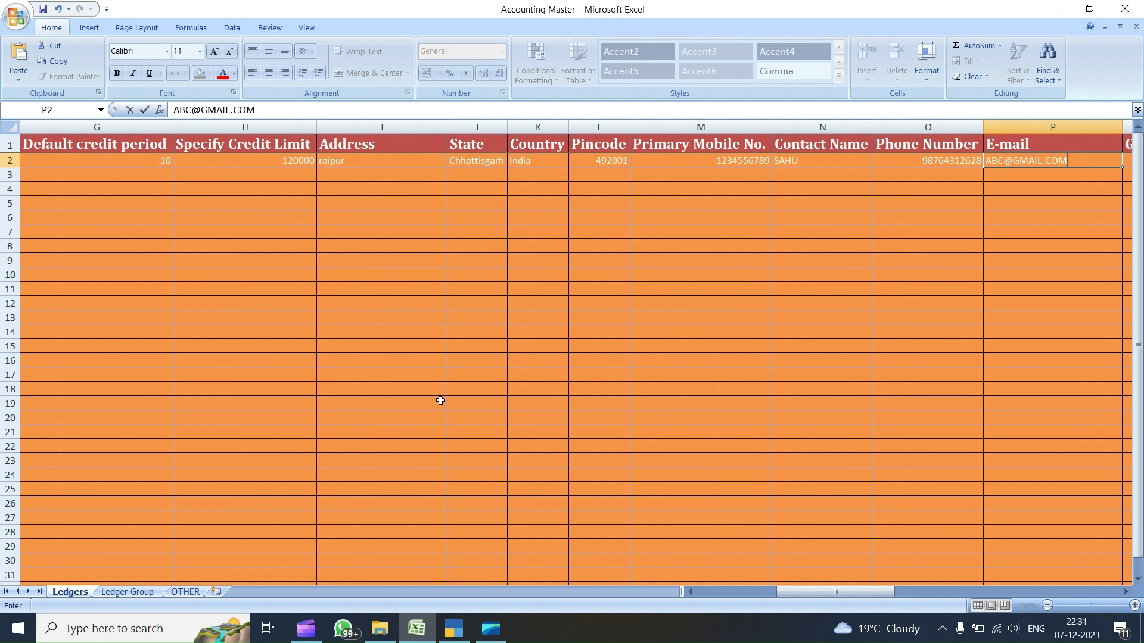
pyautogui.press('Tab')
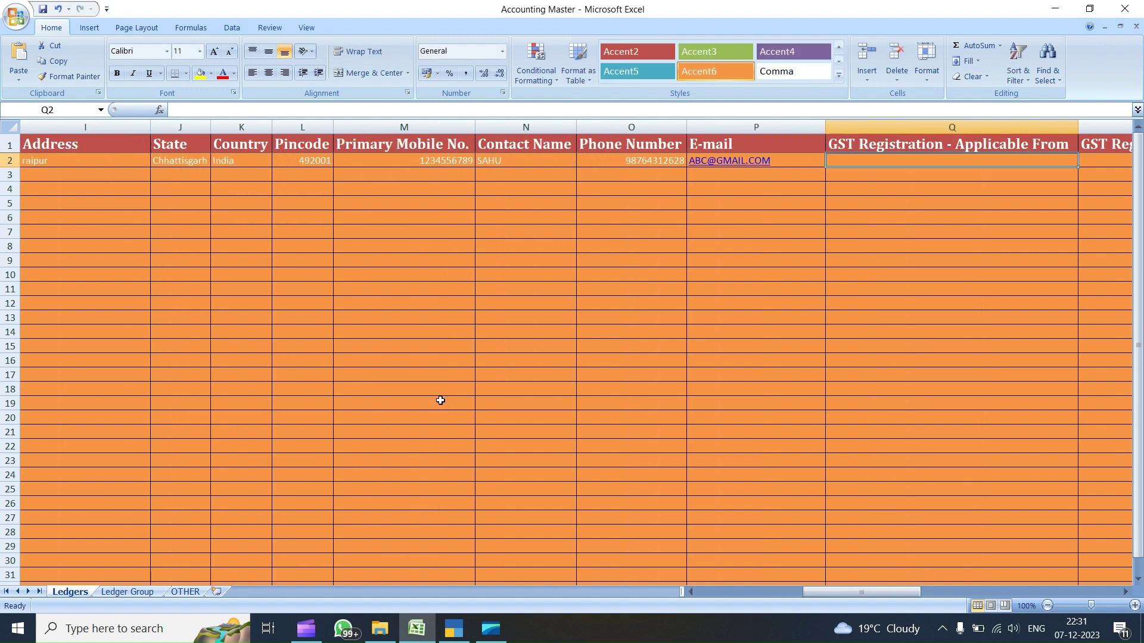
pyautogui.press('Tab')
pyautogui.press('Tab')
pyautogui.press('Tab')
pyautogui.press('Tab')
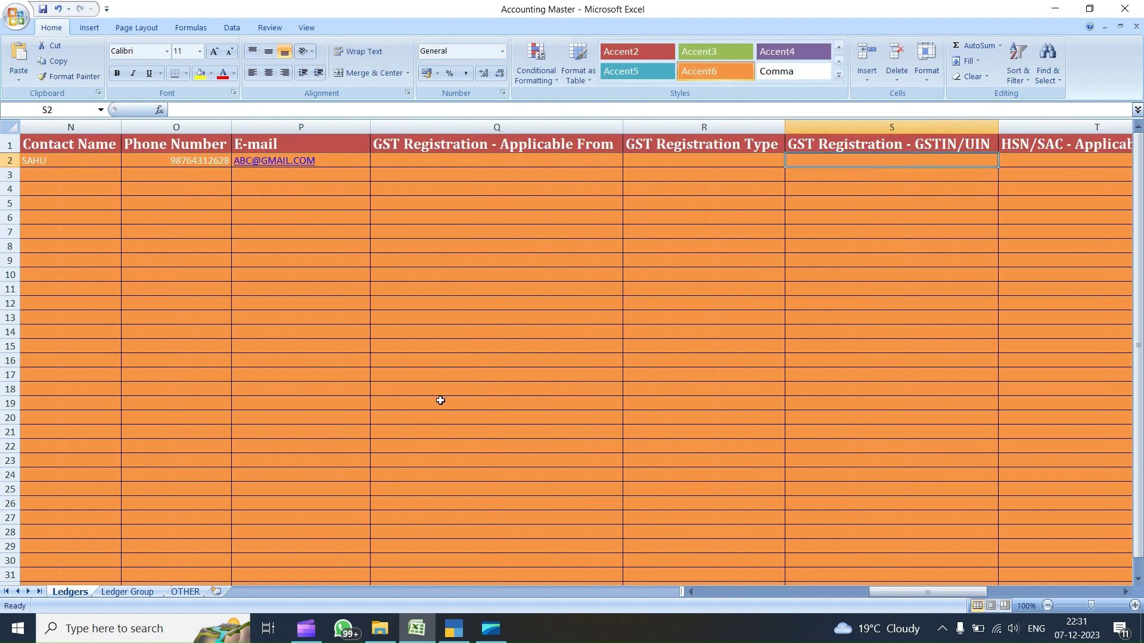
pyautogui.press('Tab')
pyautogui.press('Tab')
pyautogui.press('Tab')
pyautogui.press('Tab')
pyautogui.press('Tab')
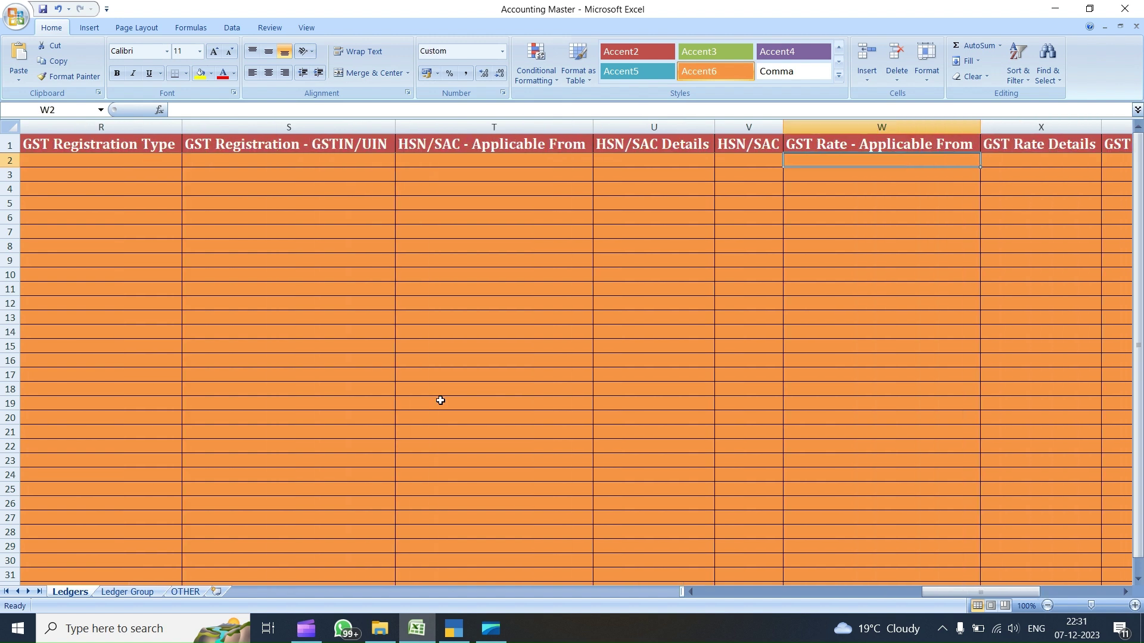
pyautogui.press('Tab')
pyautogui.press('Tab')
pyautogui.press('Tab')
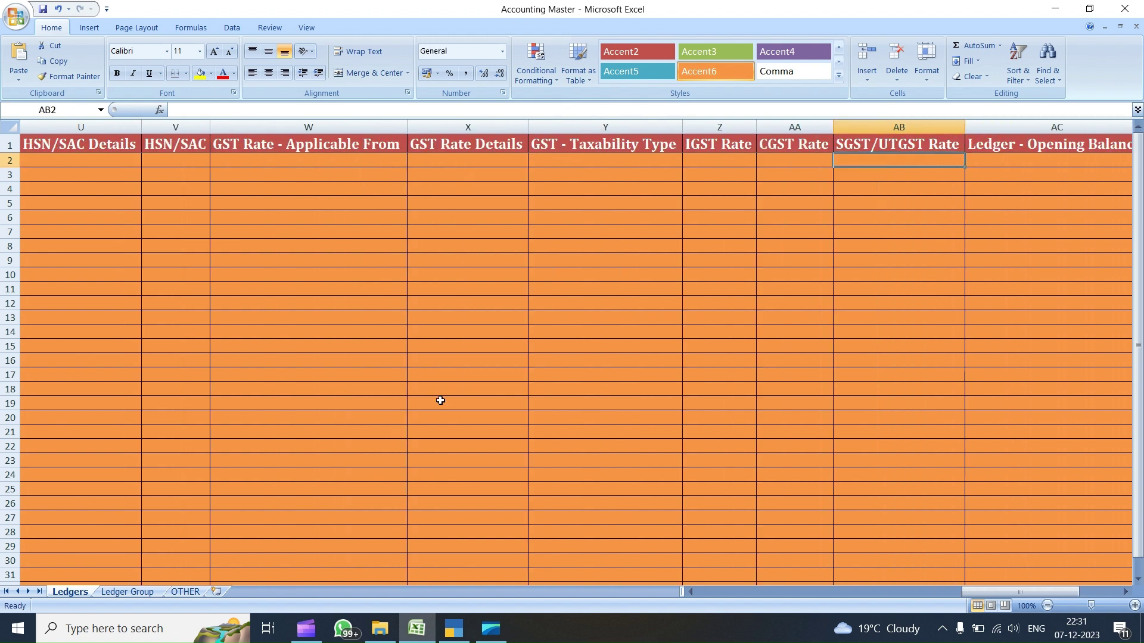
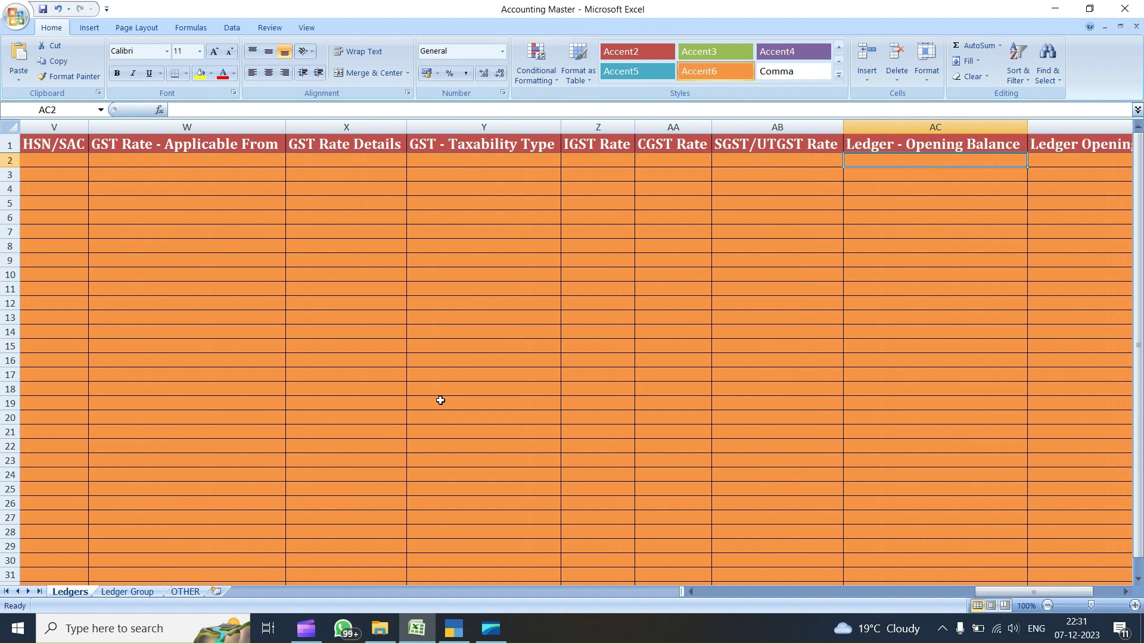
# - Give ABC PARTY RAIPUR an opening balance of 10000 marked DR in AC2:AD2
pyautogui.write('10000')
pyautogui.press('Tab')
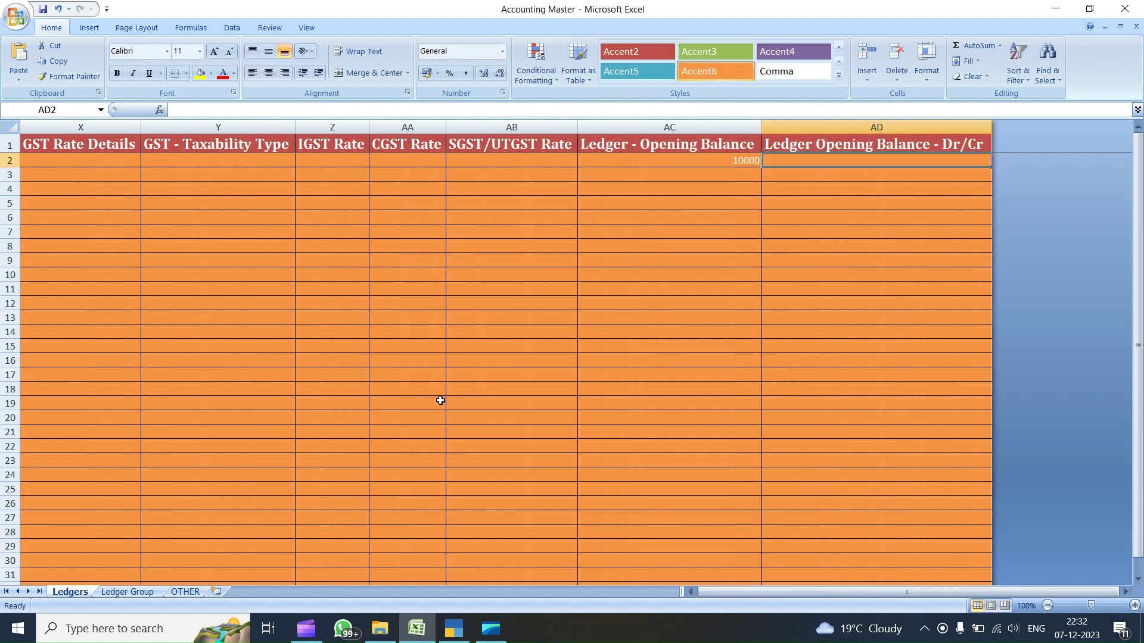
pyautogui.write('DR')
pyautogui.press('Return')
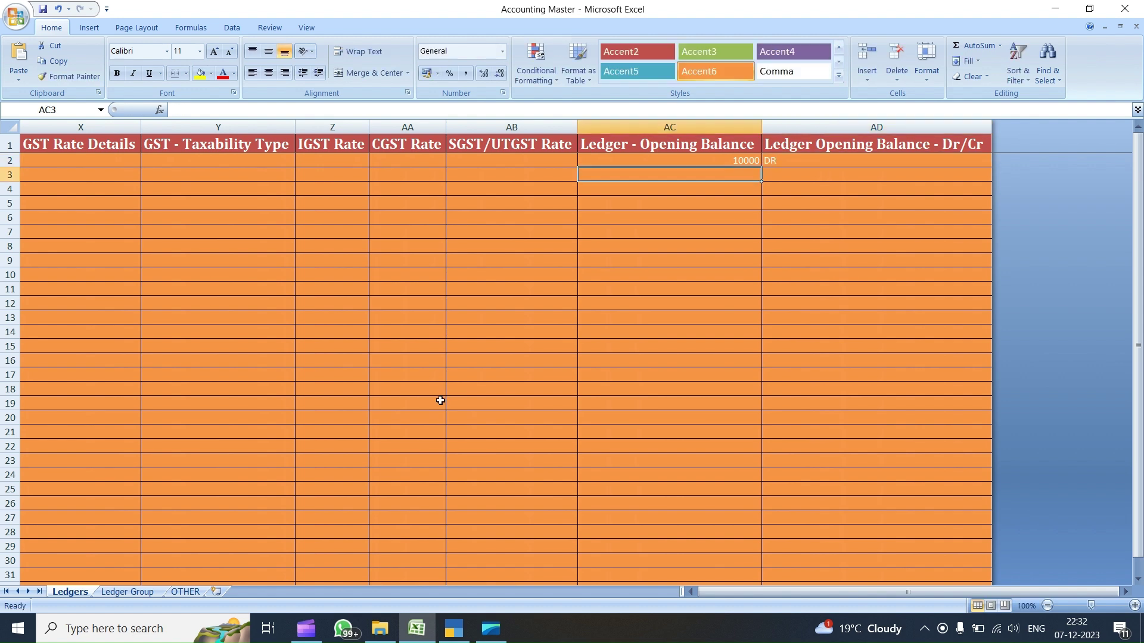
pyautogui.press('Home')
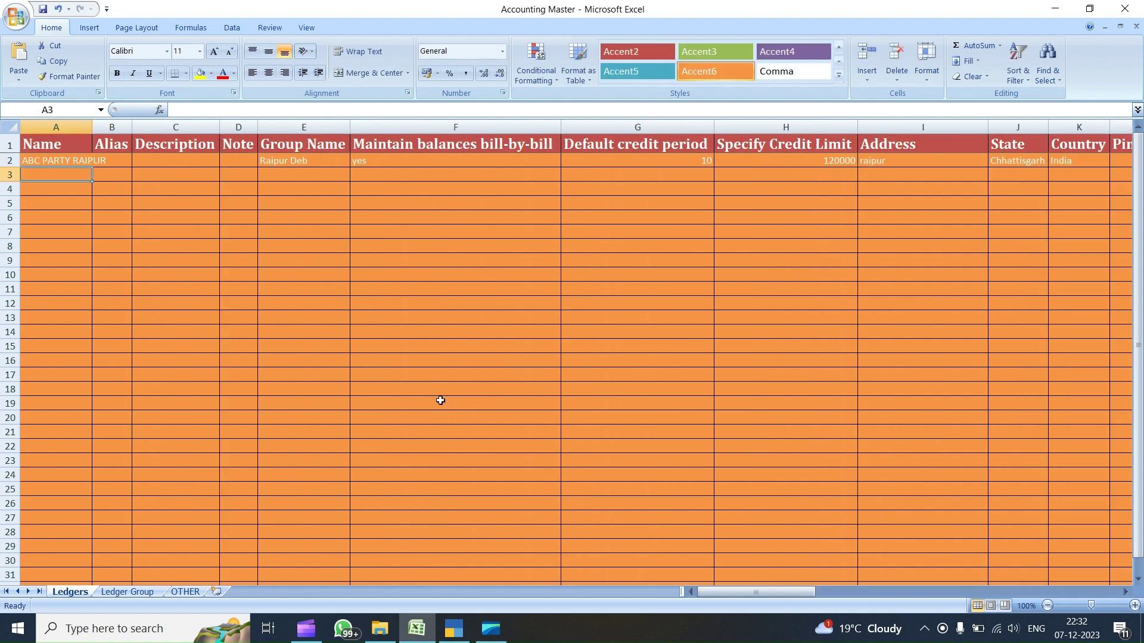
# - Enter ledger XYZ PARTY DURG: group Durg Cre, bill-by-bill yes, 15 days credit, 150000 limit, address Dutrg
pyautogui.write('XYZ')
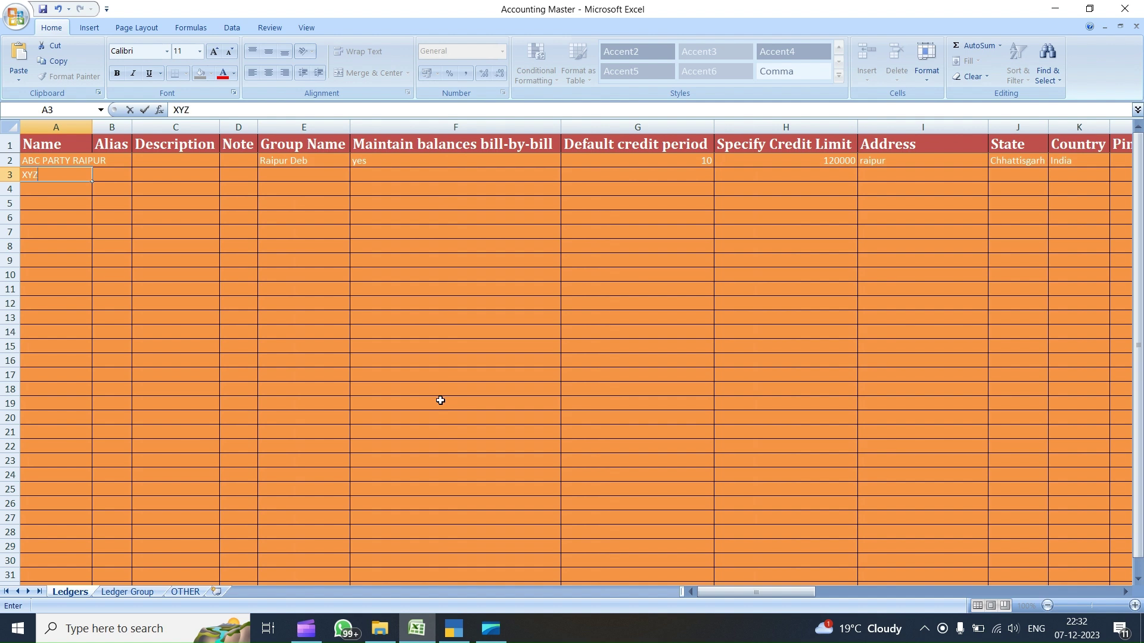
pyautogui.write(' PARTY DURG')
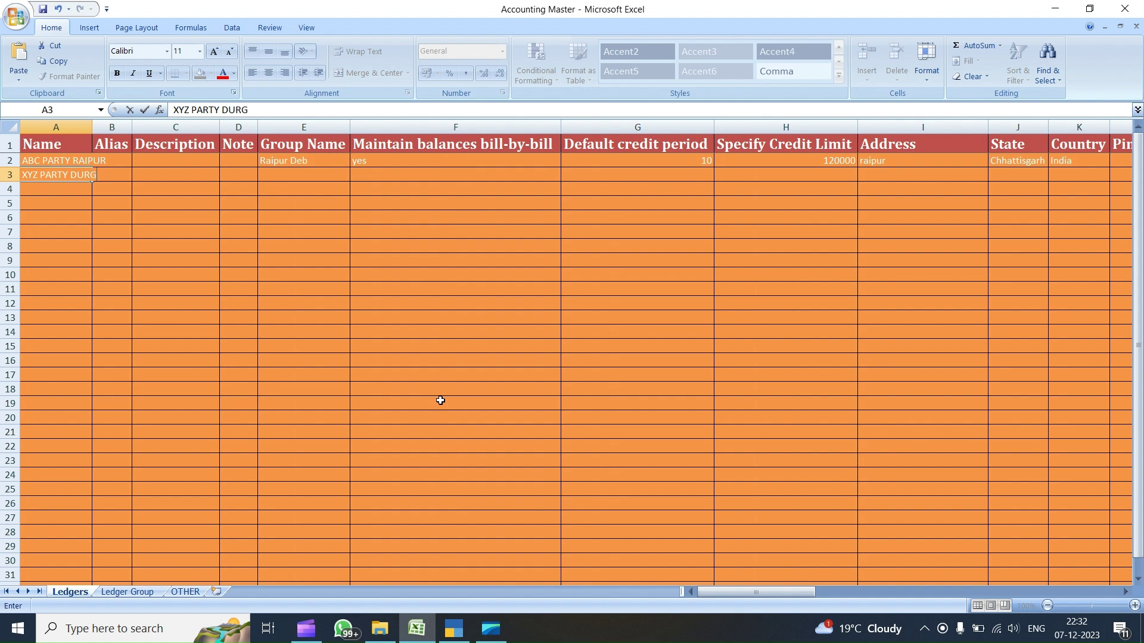
pyautogui.press('Tab')
pyautogui.press('Tab')
pyautogui.press('Tab')
pyautogui.press('Tab')
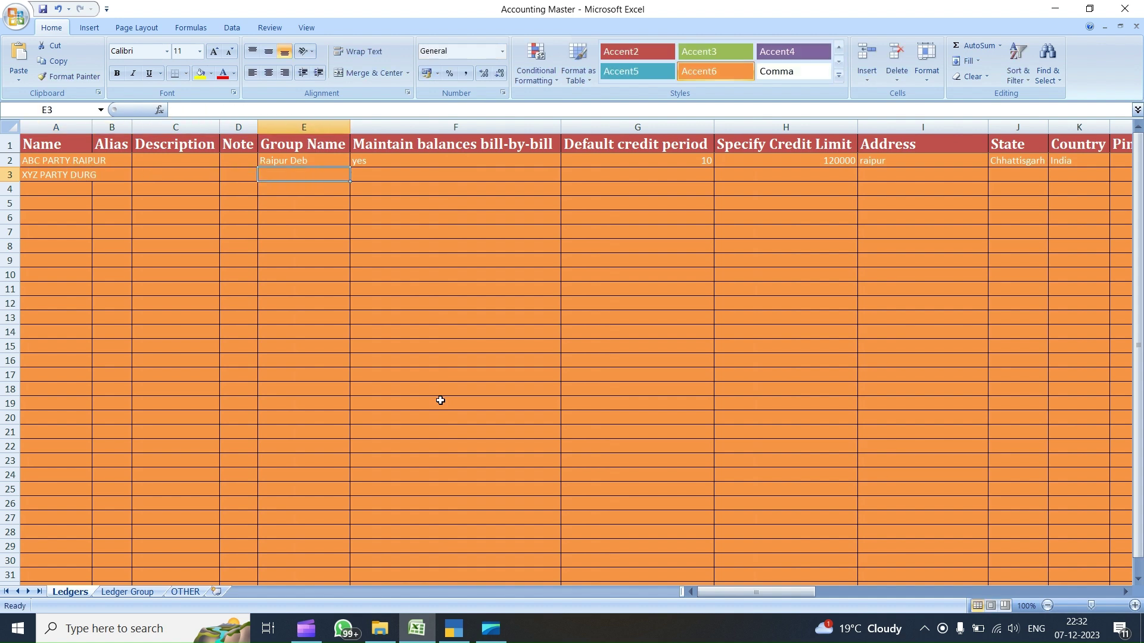
pyautogui.write('Dur')
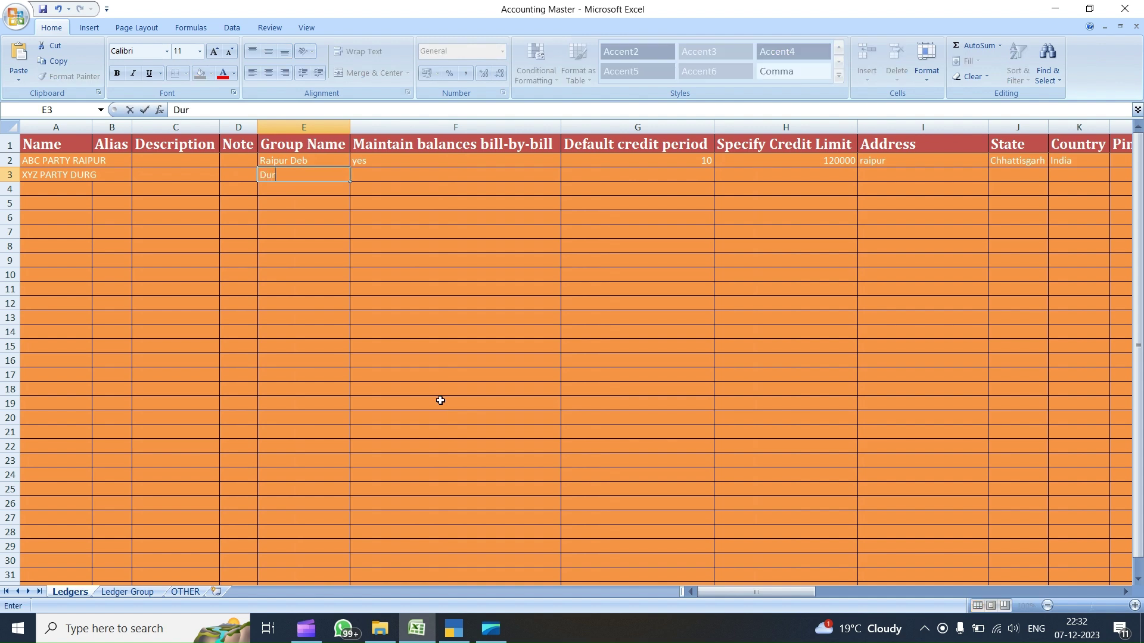
pyautogui.write('g Cre')
pyautogui.press('Tab')
pyautogui.write('yes')
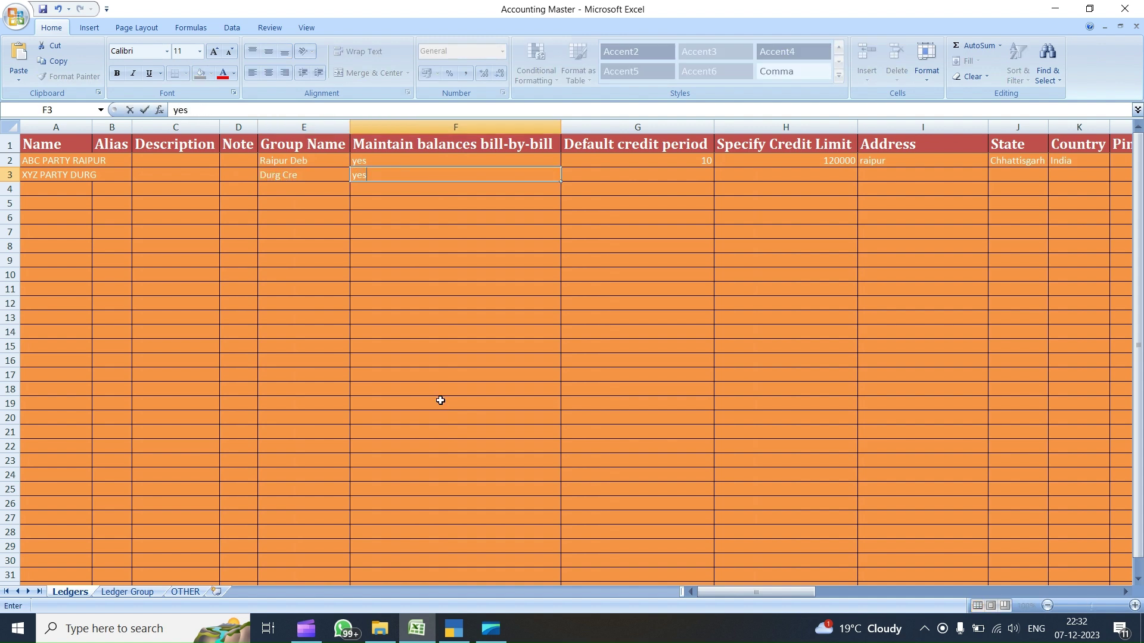
pyautogui.press('Tab')
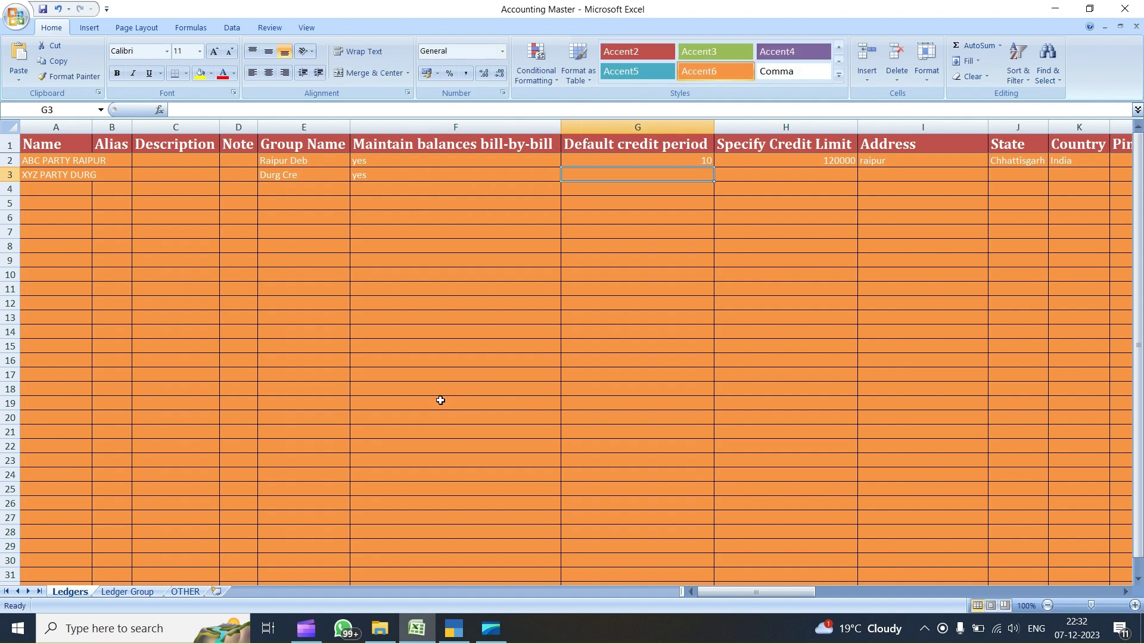
pyautogui.write('15')
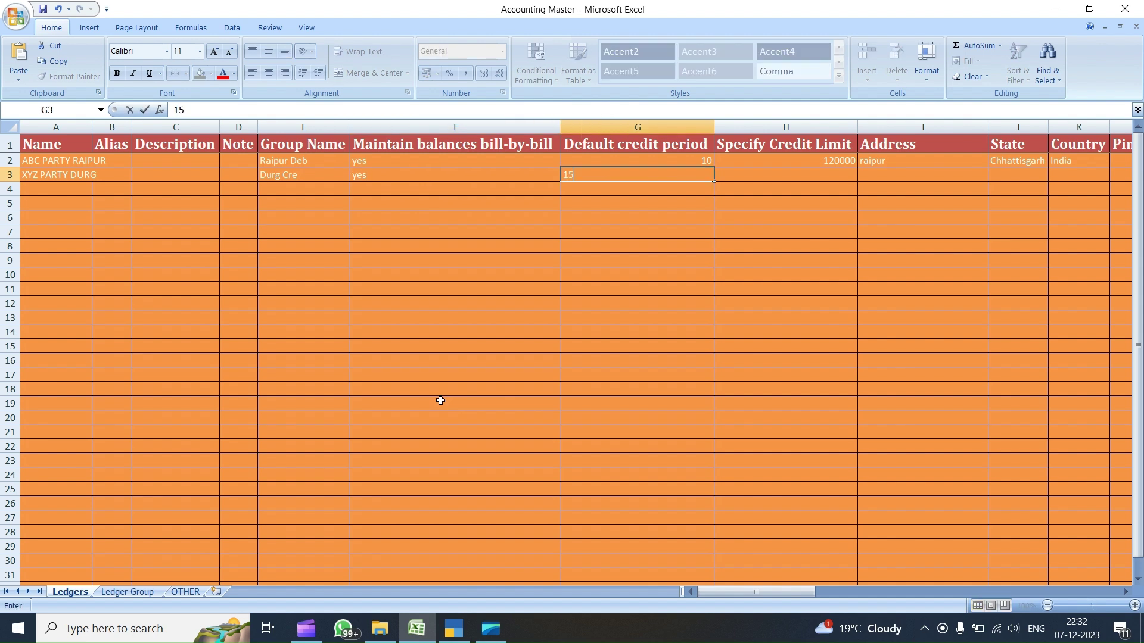
pyautogui.press('Tab')
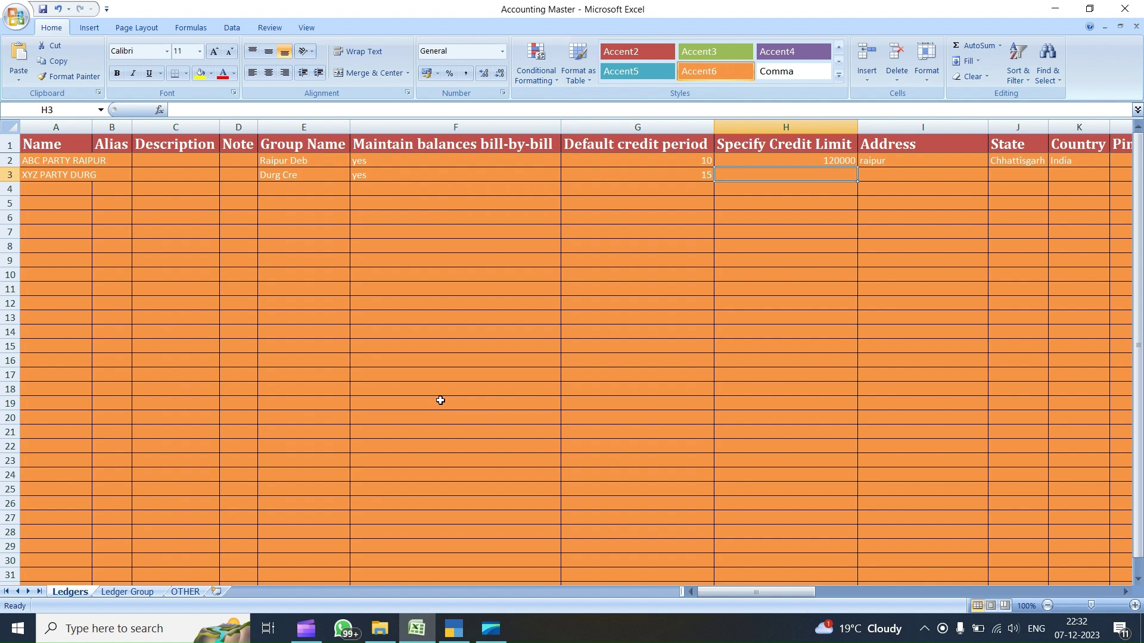
pyautogui.write('150000')
pyautogui.press('Tab')
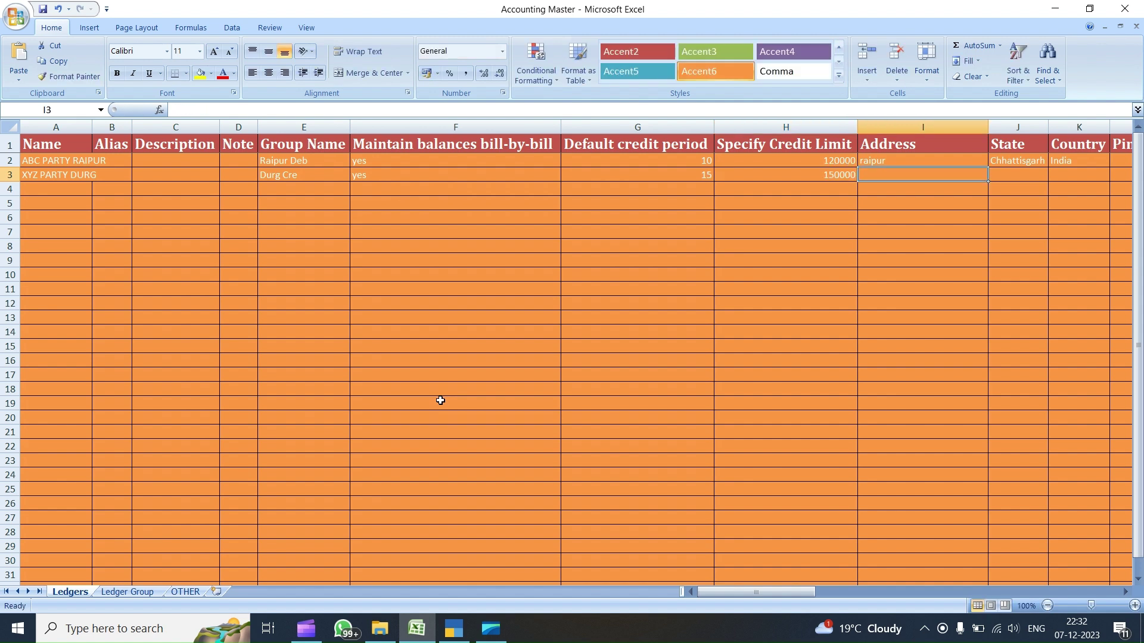
pyautogui.write('Dutrg')
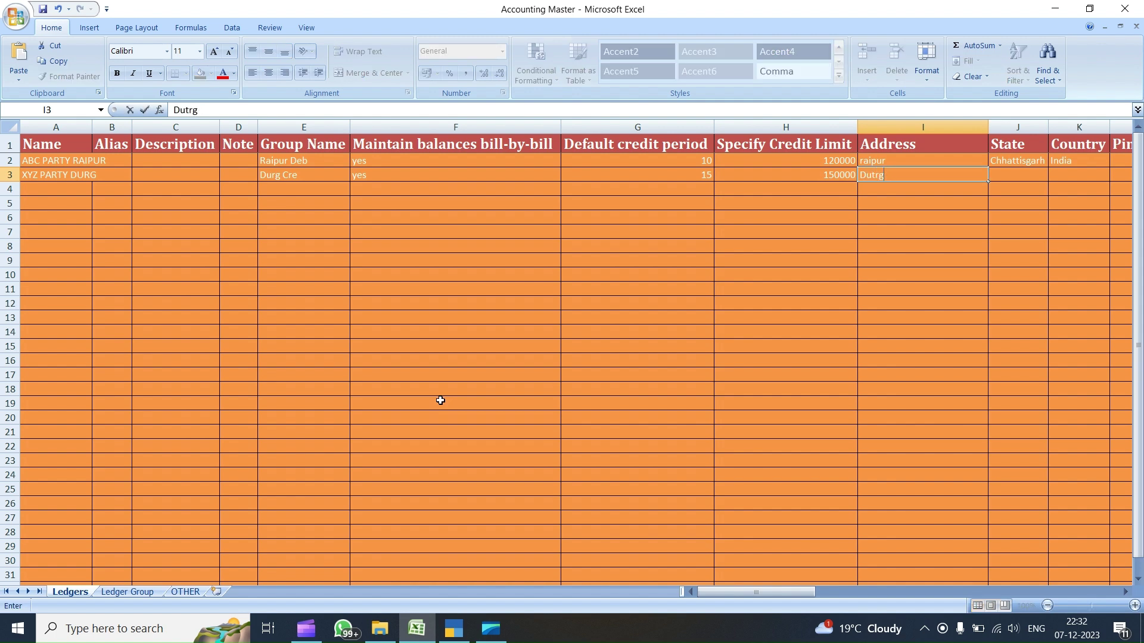
pyautogui.press('Tab')
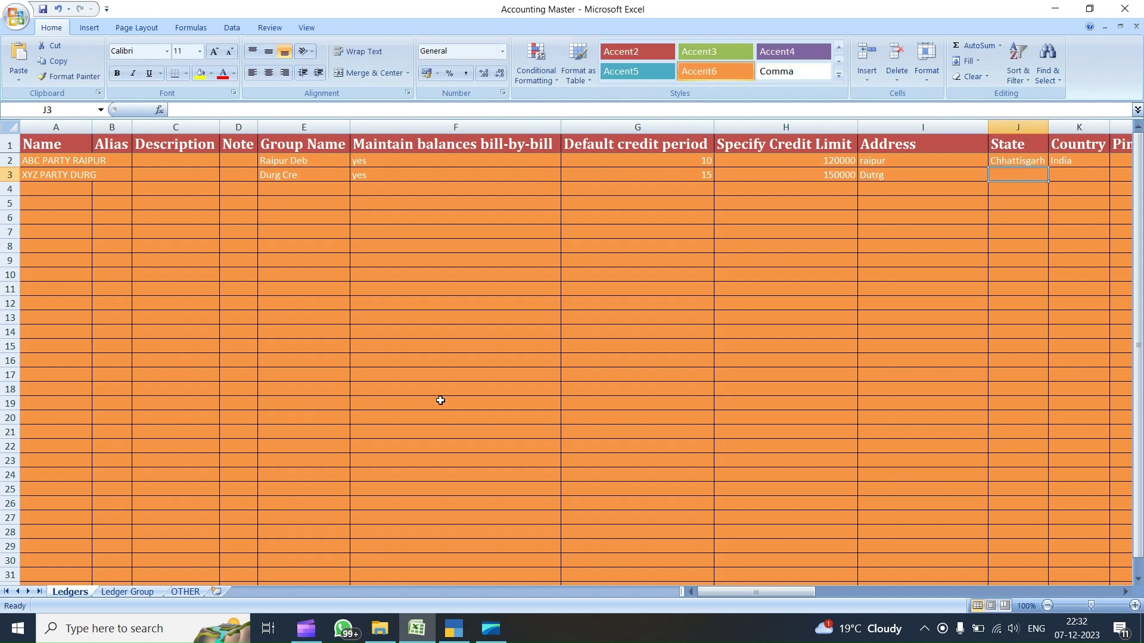
# - Fill State and Country (Chhattisgarh, India) down from row 2 into row 3
pyautogui.press('Up')
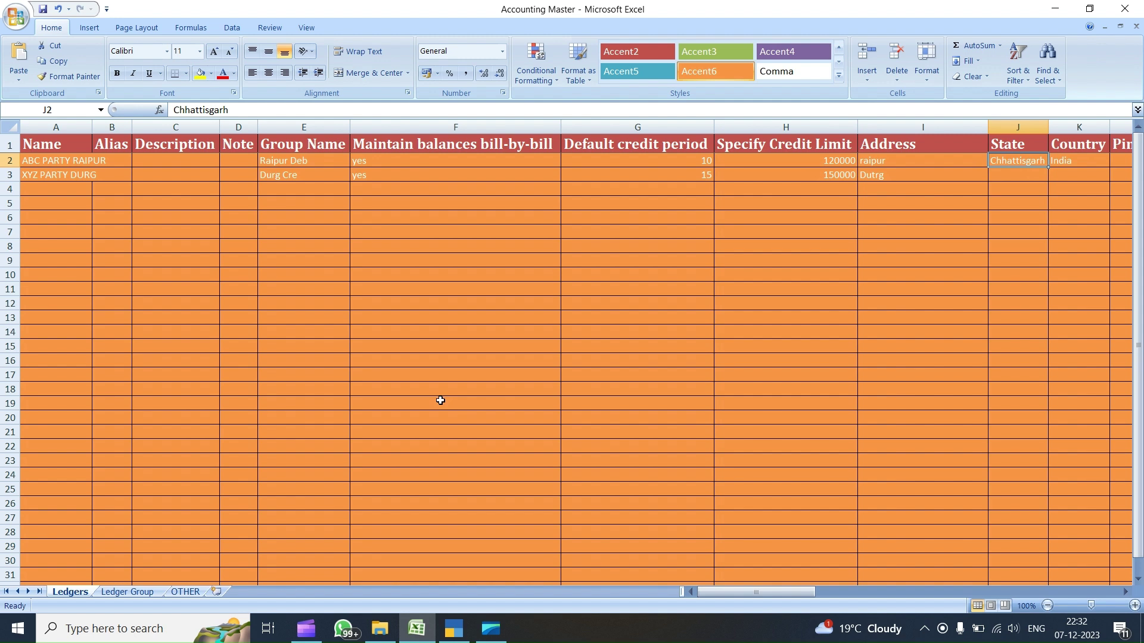
pyautogui.hotkey('shift', 'Right')
pyautogui.hotkey('shift', 'Down')
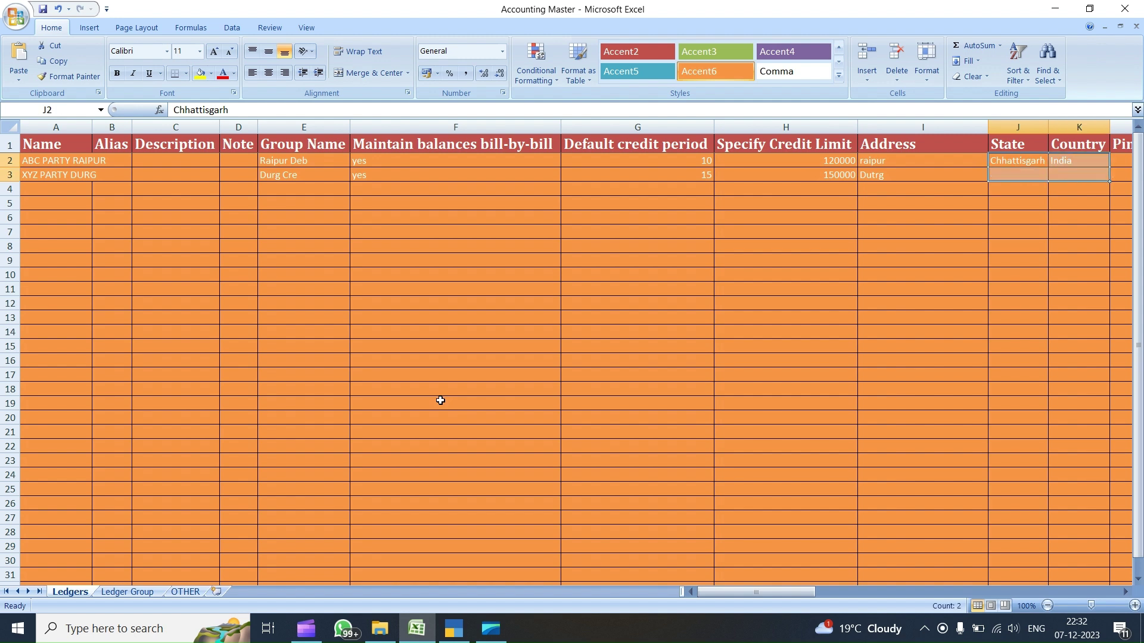
pyautogui.hotkey('ctrl', 'd')
pyautogui.press('Right')
# - Enter the contact name and the contact's e-mail address for row 3
pyautogui.press('Down')
pyautogui.press('Right')
pyautogui.press('Right')
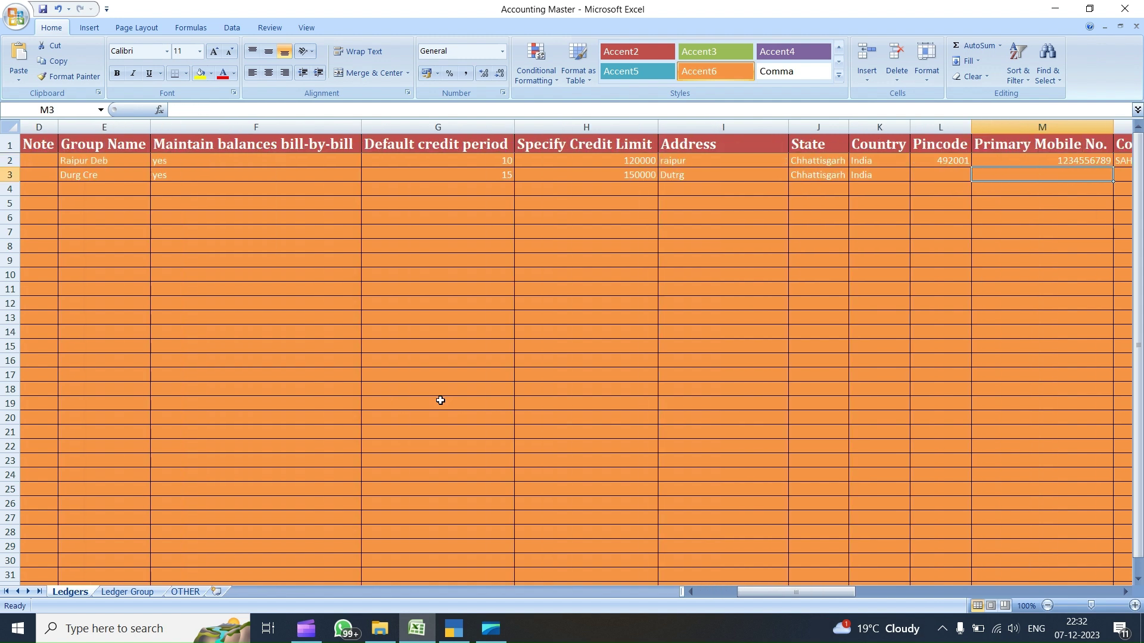
pyautogui.press('Right')
pyautogui.press('Right')
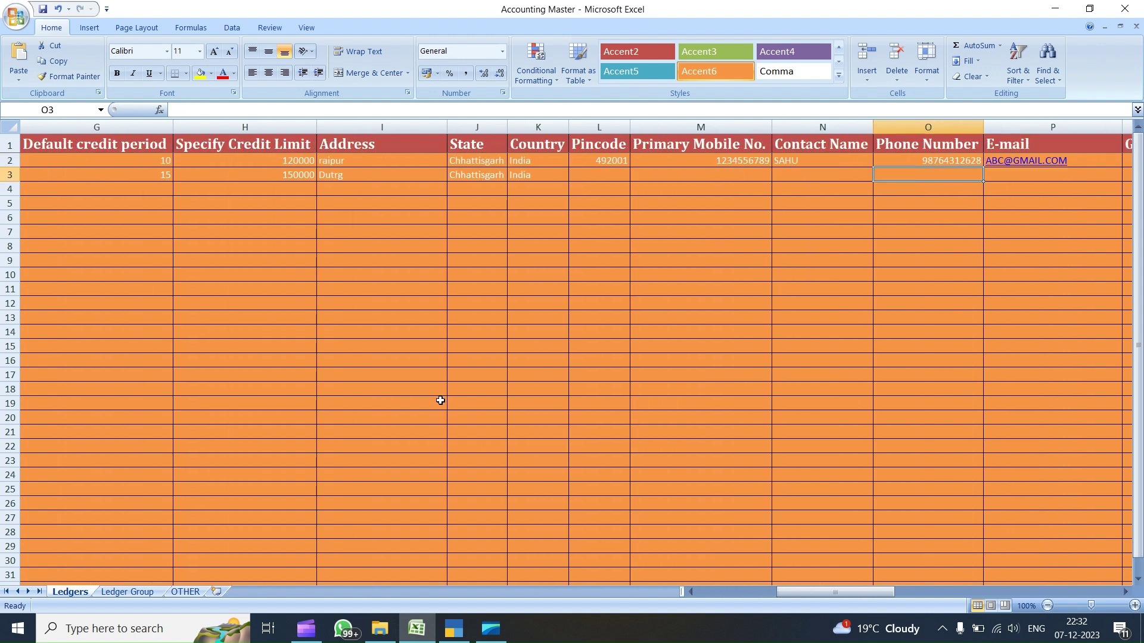
pyautogui.press('Left')
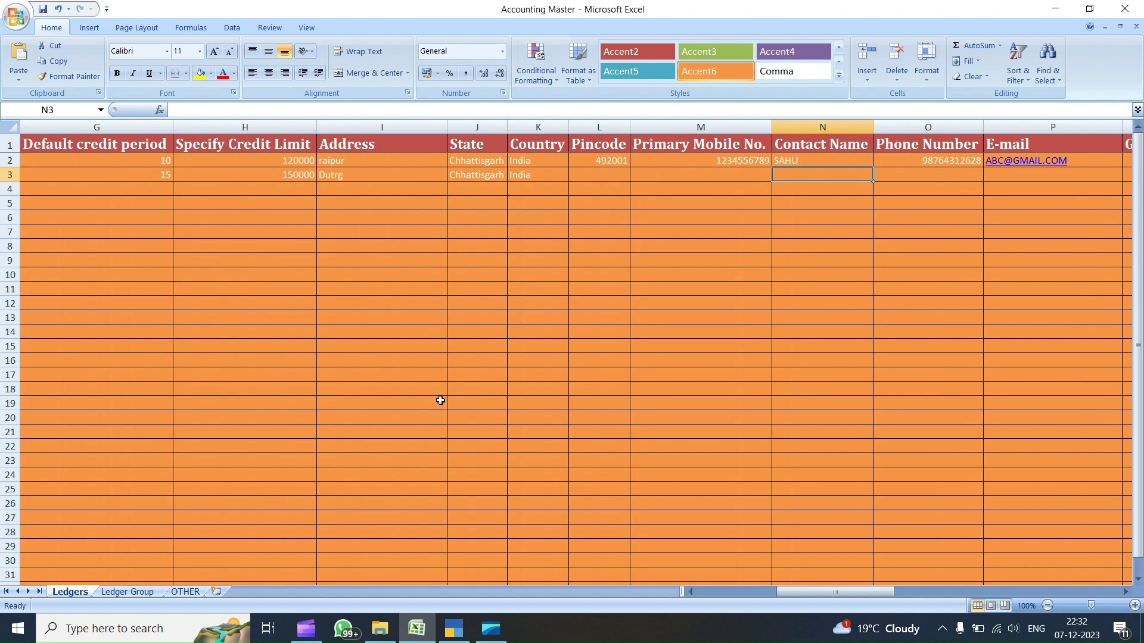
pyautogui.write('xyz')
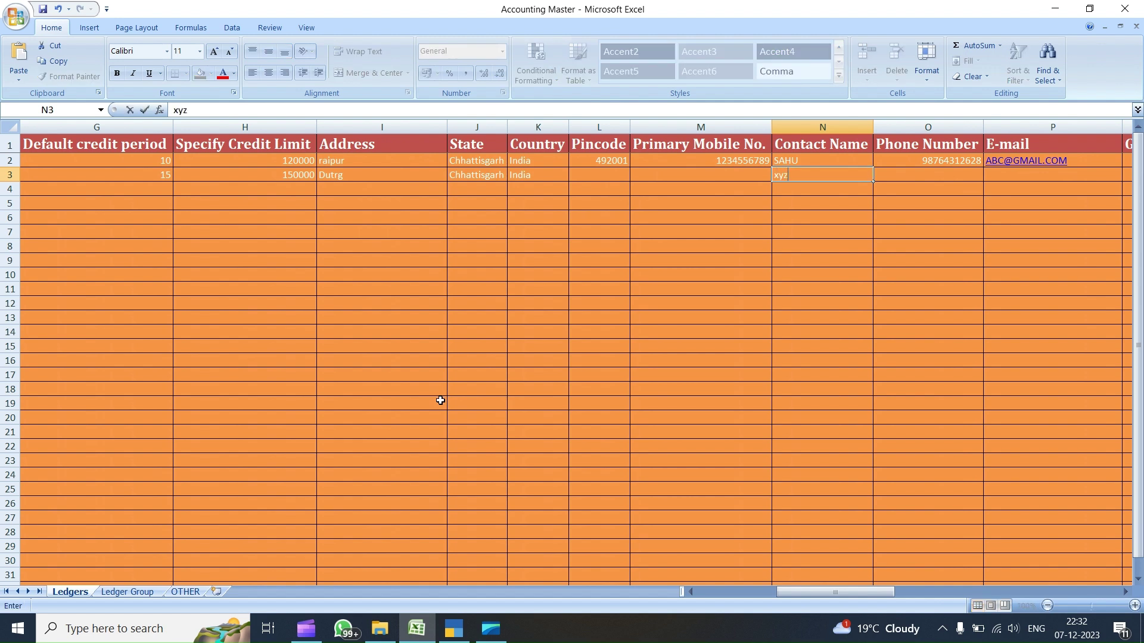
pyautogui.press('Right')
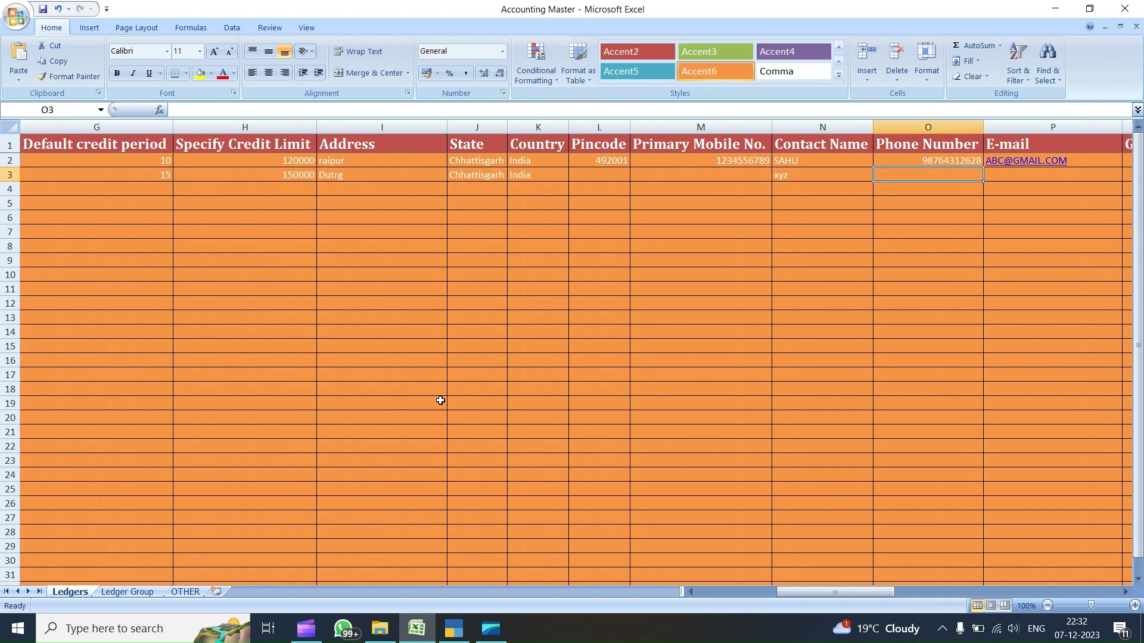
pyautogui.press('Right')
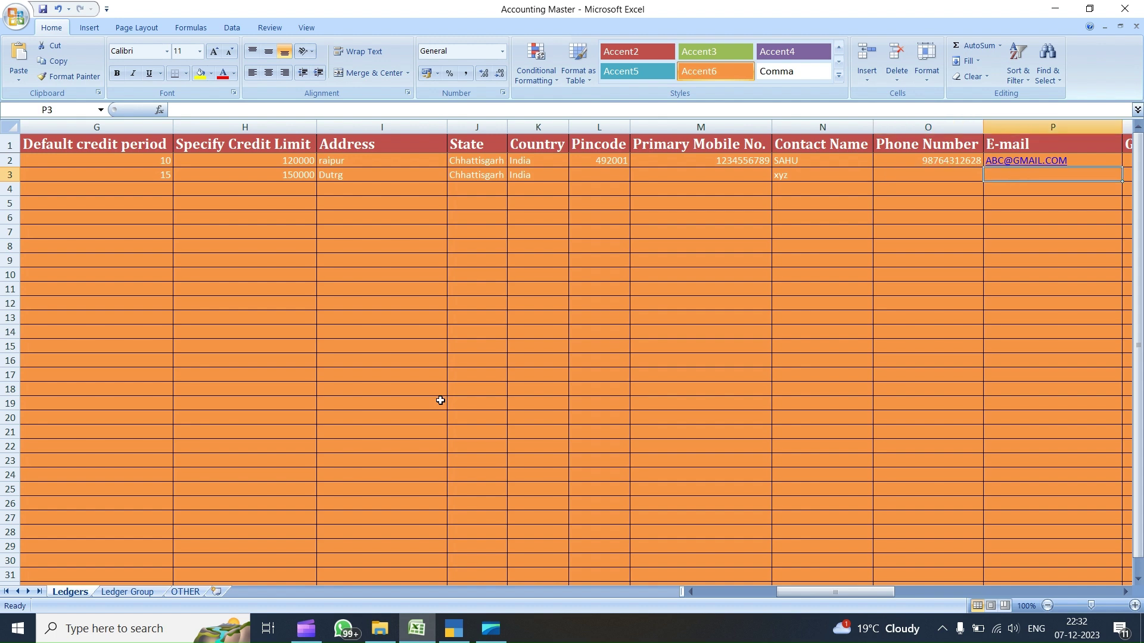
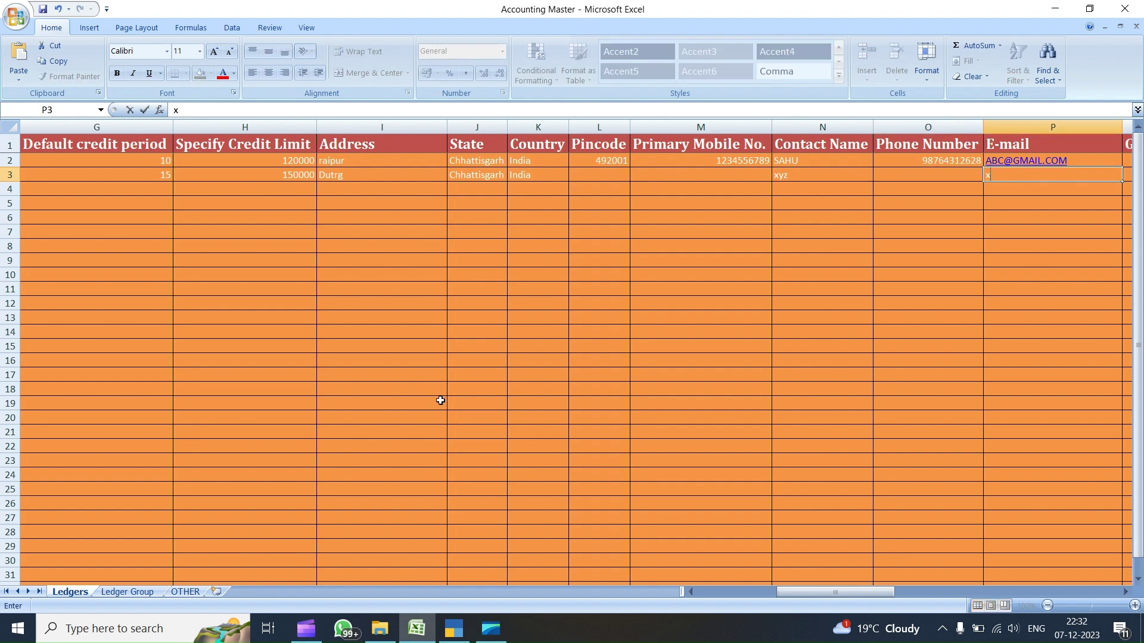
pyautogui.press('Right')
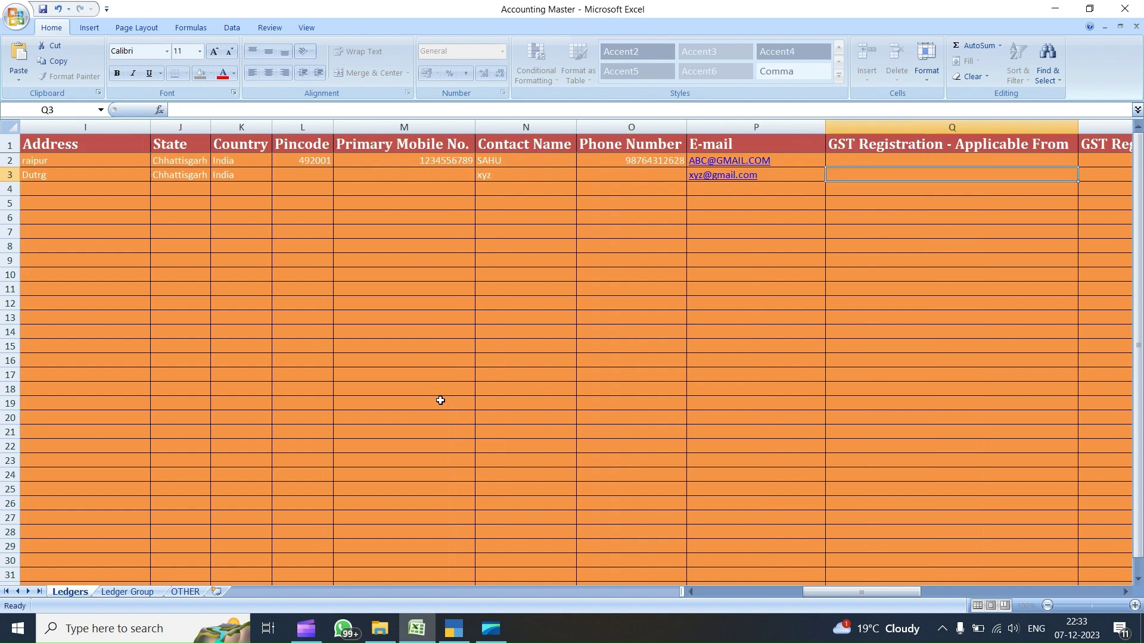
# - Give XYZ PARTY DURG an opening balance of 20000 marked CR, then return to column A
pyautogui.press('Right')
pyautogui.press('Right')
pyautogui.press('Right')
pyautogui.press('Right')
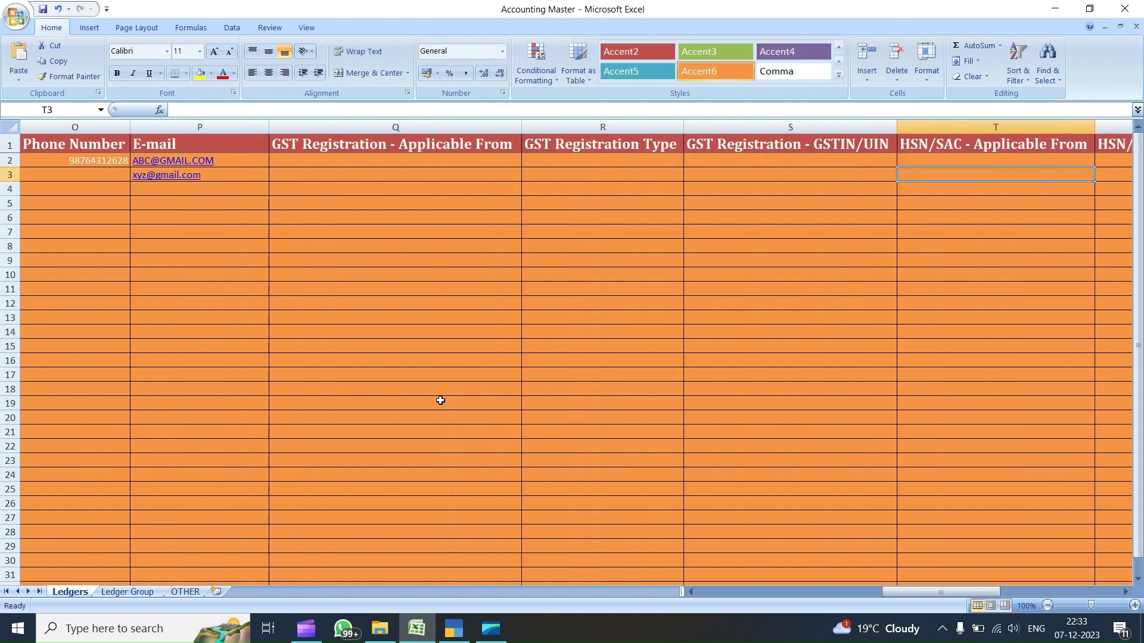
pyautogui.press('Right')
pyautogui.press('Right')
pyautogui.press('Right')
pyautogui.press('Right')
pyautogui.press('Right')
pyautogui.press('Right')
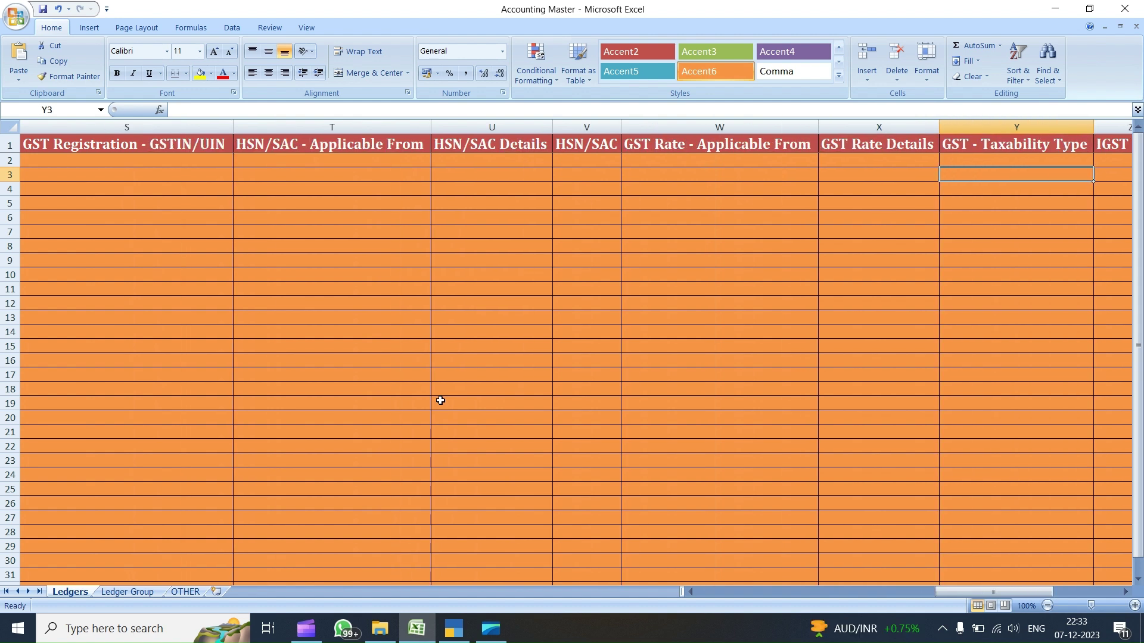
pyautogui.press('Right')
pyautogui.press('Right')
pyautogui.press('Right')
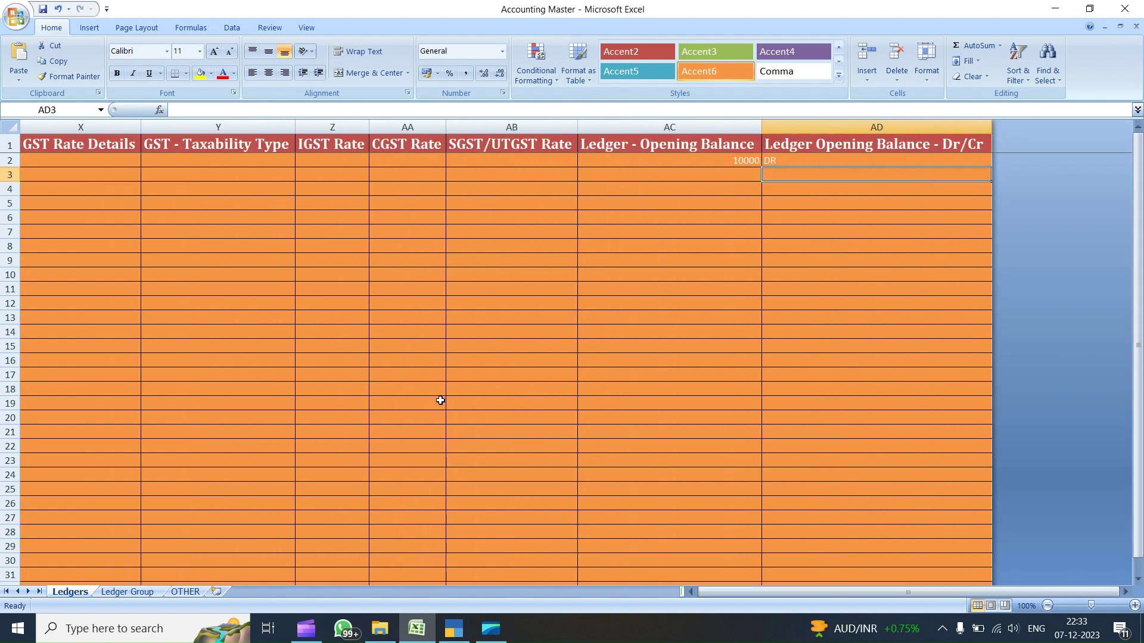
pyautogui.press('Left')
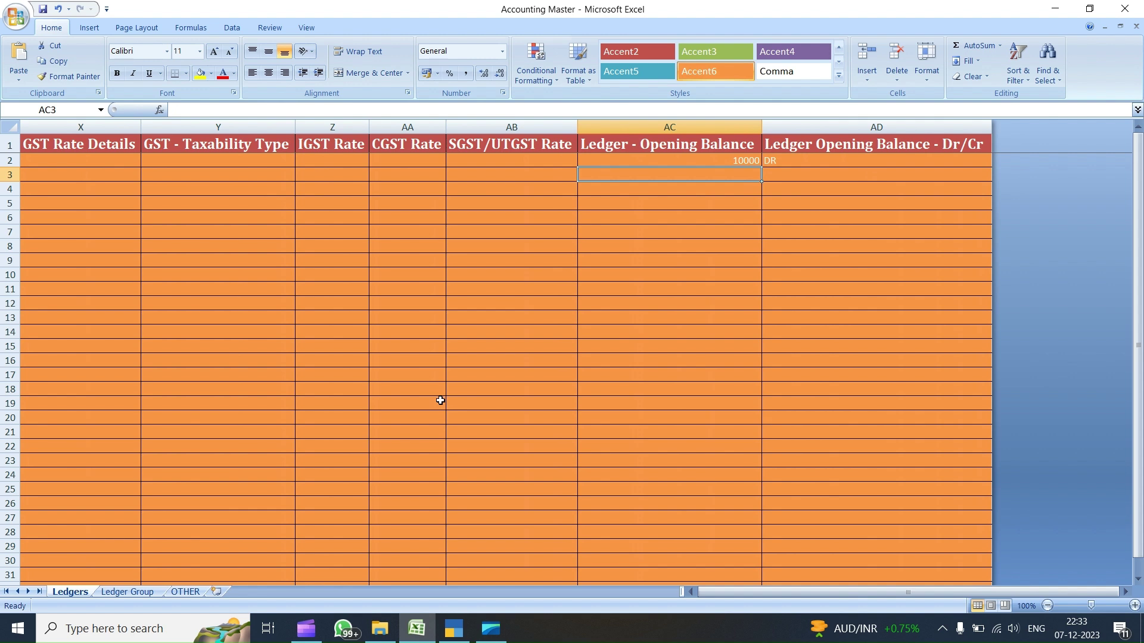
pyautogui.write('20000')
pyautogui.press('Tab')
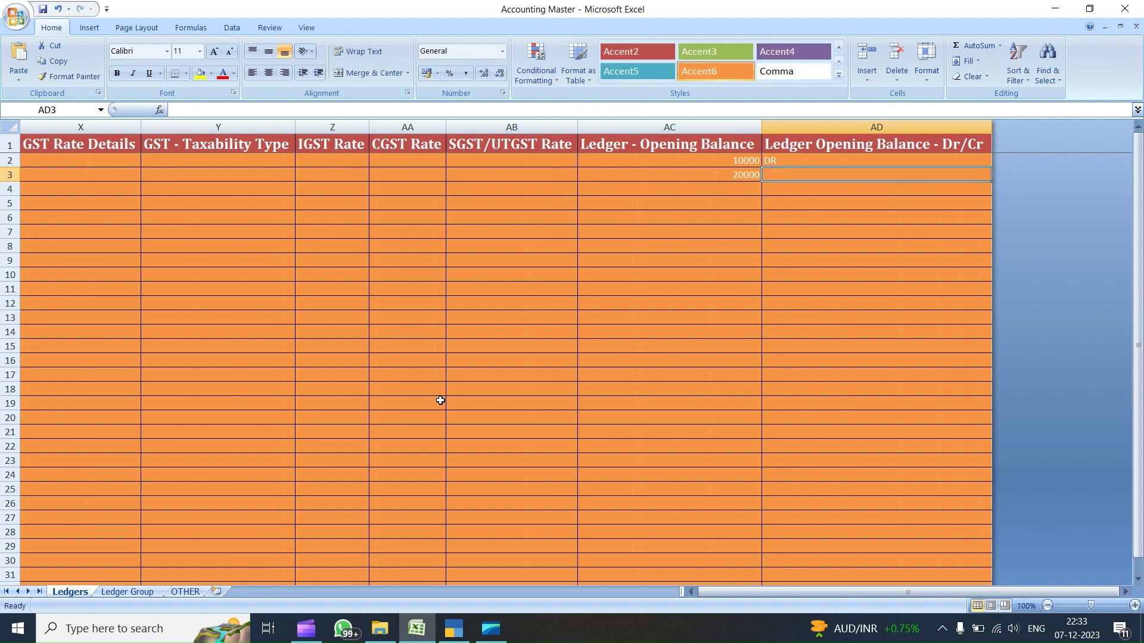
pyautogui.write('CR')
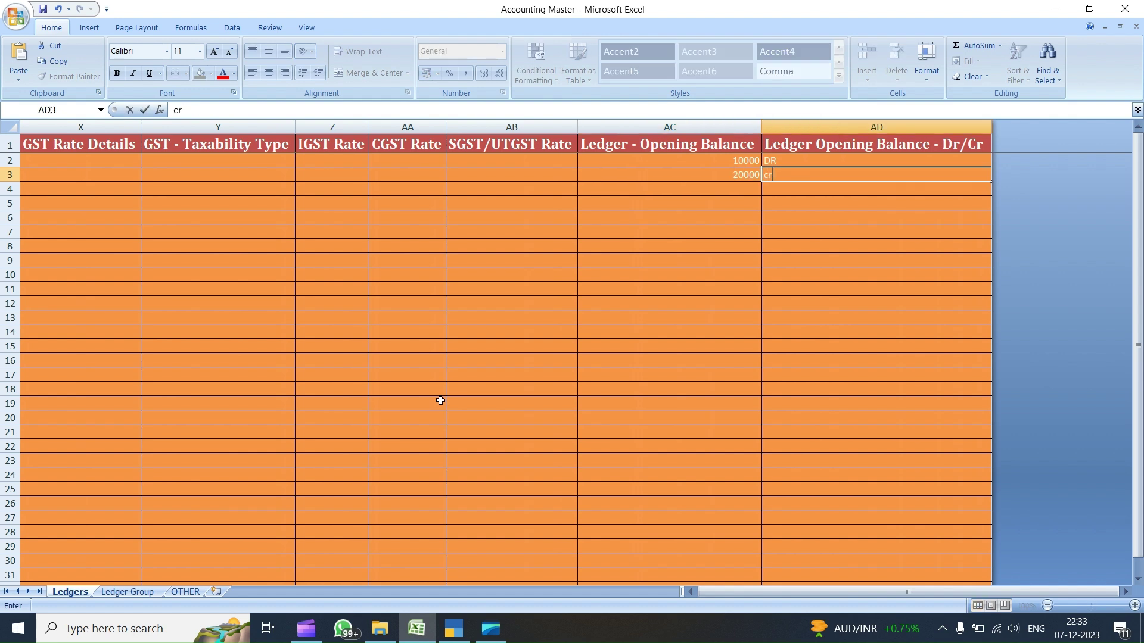
pyautogui.press('Return')
pyautogui.press('Up')
pyautogui.hotkey('ctrl', 'Right')
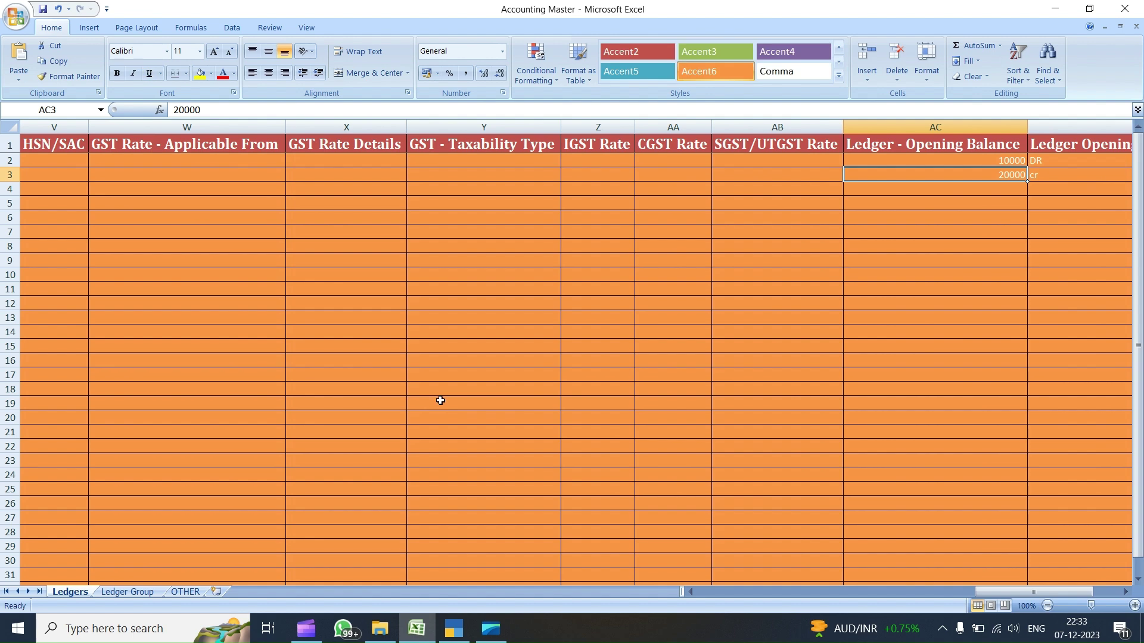
pyautogui.hotkey('ctrl', 'Right')
pyautogui.press('Left')
pyautogui.press('Left')
pyautogui.press('Left')
pyautogui.press('Left')
pyautogui.press('Left')
pyautogui.press('Left')
pyautogui.press('Left')
pyautogui.press('Left')
pyautogui.press('Left')
pyautogui.press('Left')
pyautogui.press('Left')
pyautogui.press('Left')
pyautogui.press('Left')
pyautogui.press('Left')
pyautogui.press('Left')
pyautogui.press('Left')
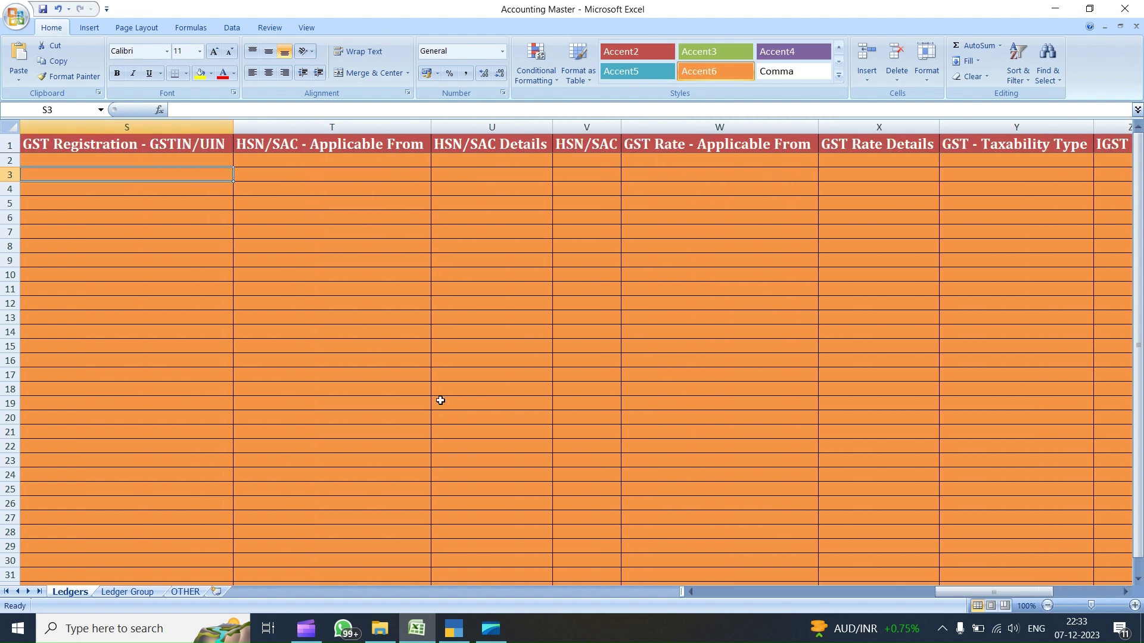
pyautogui.press('Left')
pyautogui.press('Left')
pyautogui.press('Left')
pyautogui.press('Left')
pyautogui.press('Left')
pyautogui.press('Left')
pyautogui.press('Left')
pyautogui.press('Left')
pyautogui.press('Left')
pyautogui.press('Left')
pyautogui.press('Left')
pyautogui.press('Left')
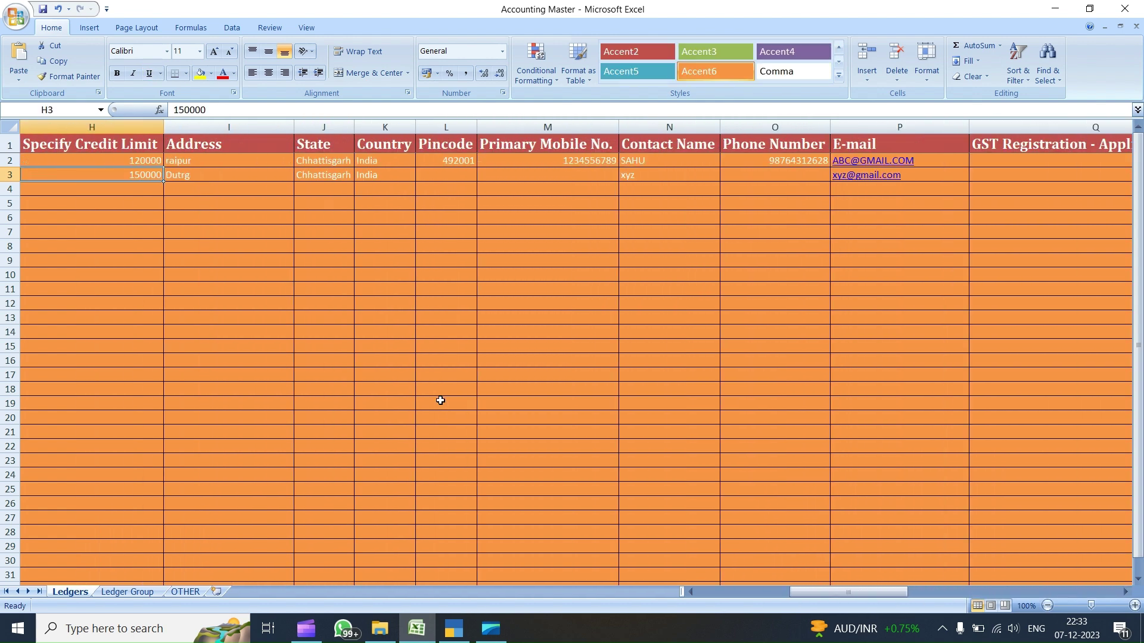
pyautogui.press('Left')
# - Enter the tax ledger names CGST, SGST and IGST in A4:A6
pyautogui.press('Down')
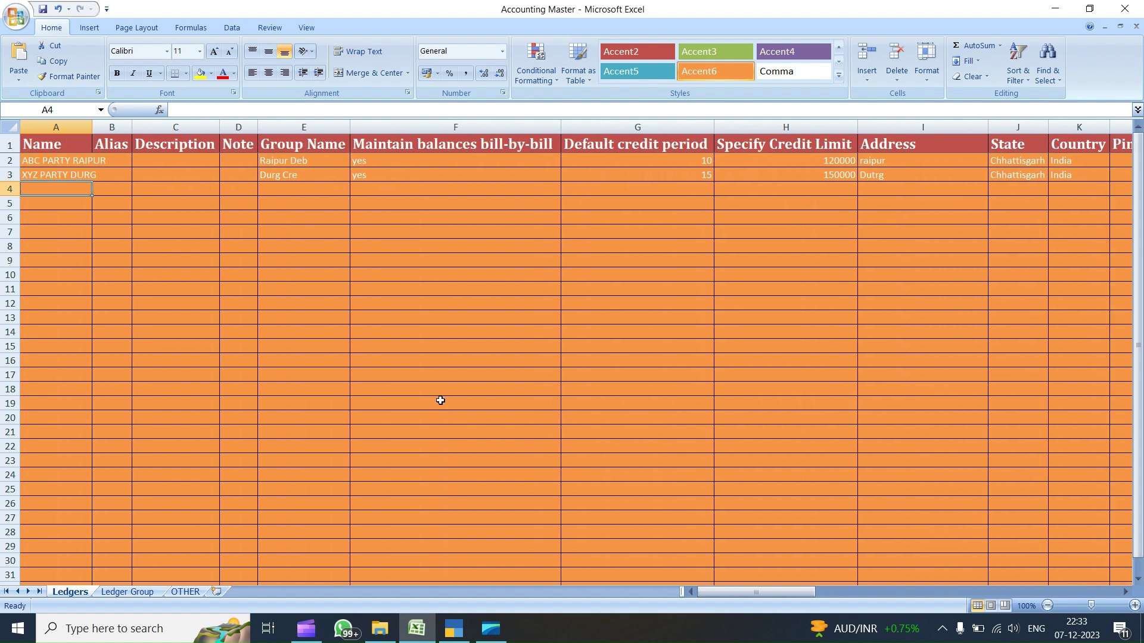
pyautogui.write('cgst')
pyautogui.press('BackSpace')
pyautogui.press('BackSpace')
pyautogui.press('BackSpace')
pyautogui.press('BackSpace')
pyautogui.write('CGST')
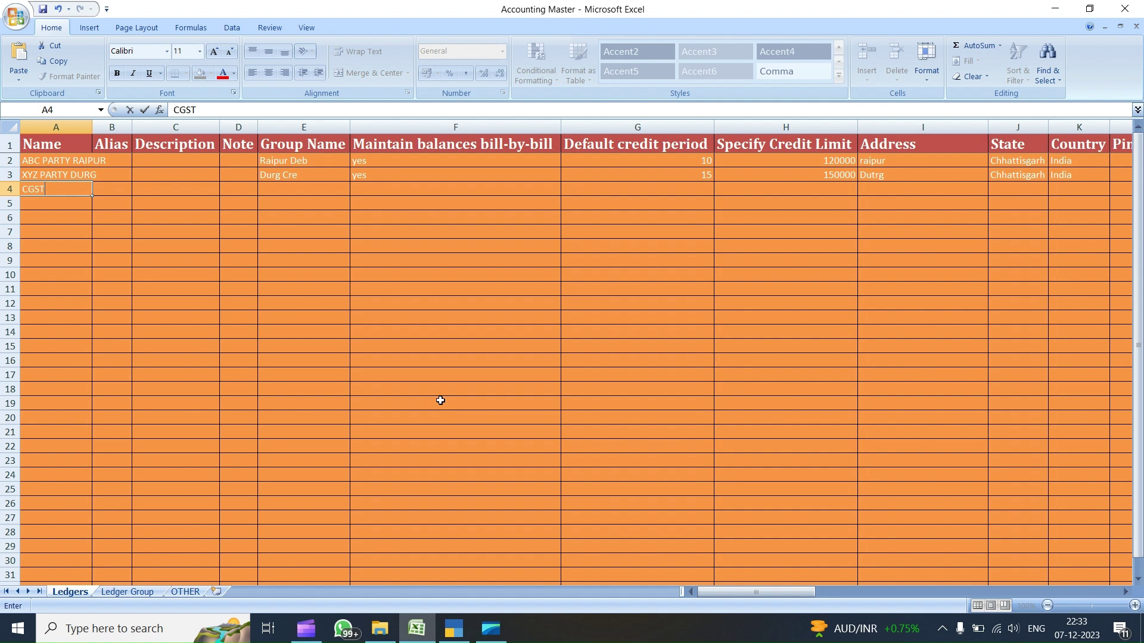
pyautogui.press('Return')
pyautogui.write('SGST')
pyautogui.press('Return')
pyautogui.write('IGST')
pyautogui.press('Return')
# - Add the ledger names SALES, PURCHASE and ROUNDOFF in A7:A9
pyautogui.write('SALES')
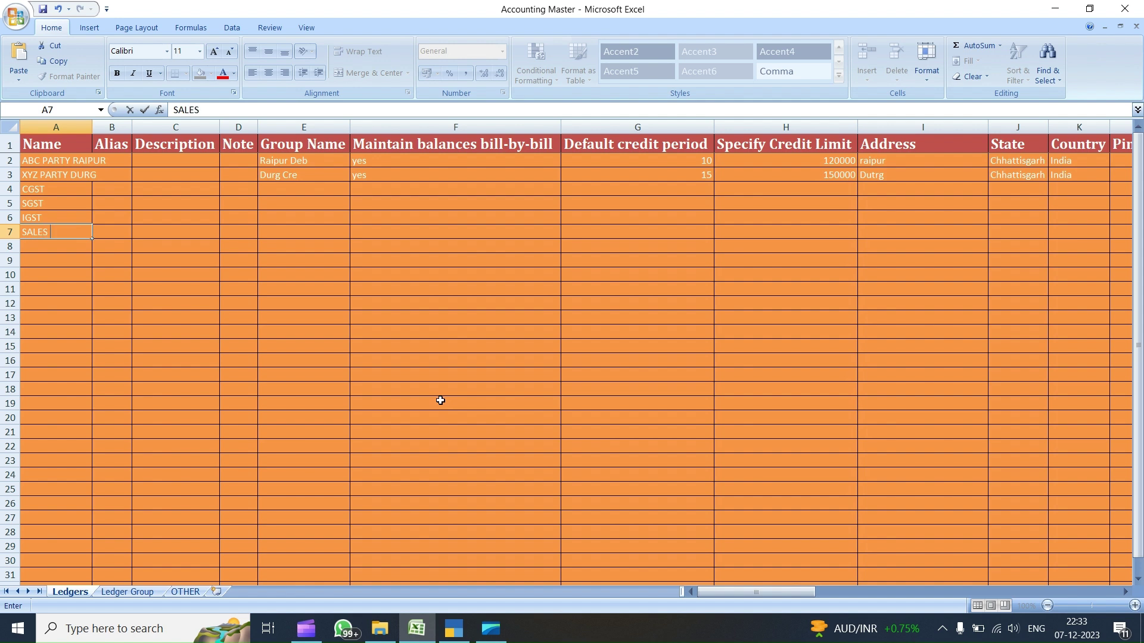
pyautogui.press('Return')
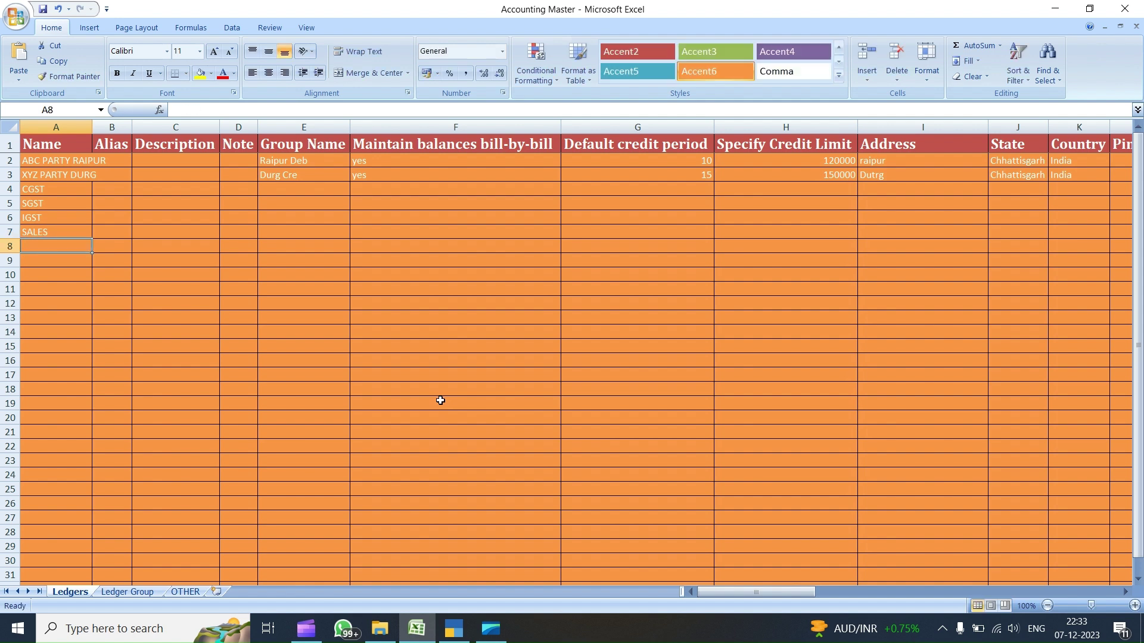
pyautogui.write('PURCHASE')
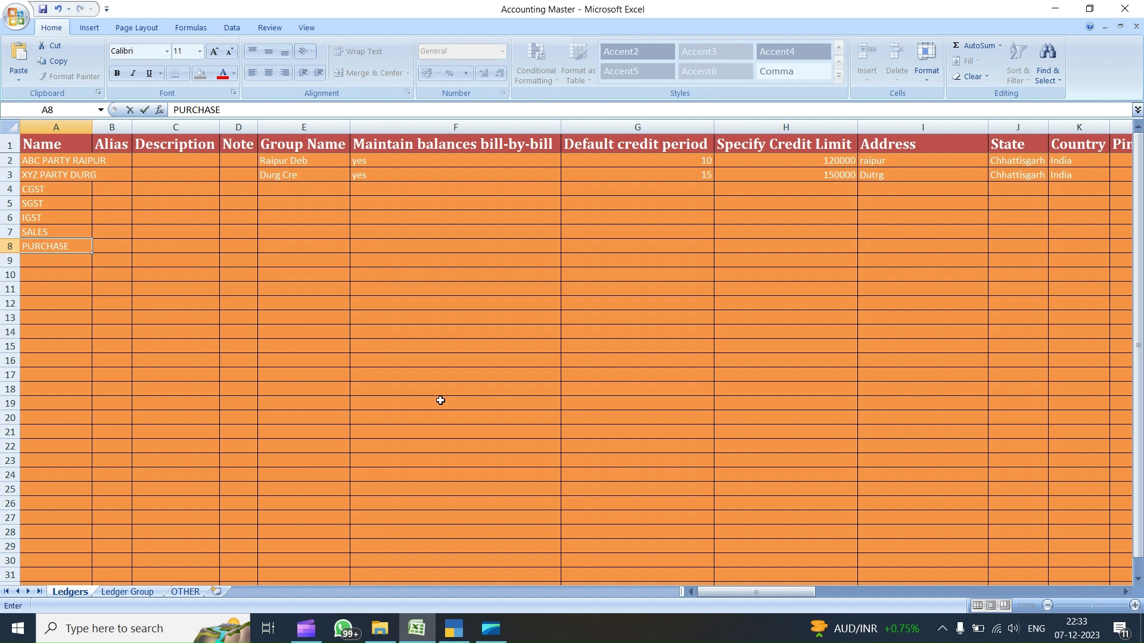
pyautogui.press('Return')
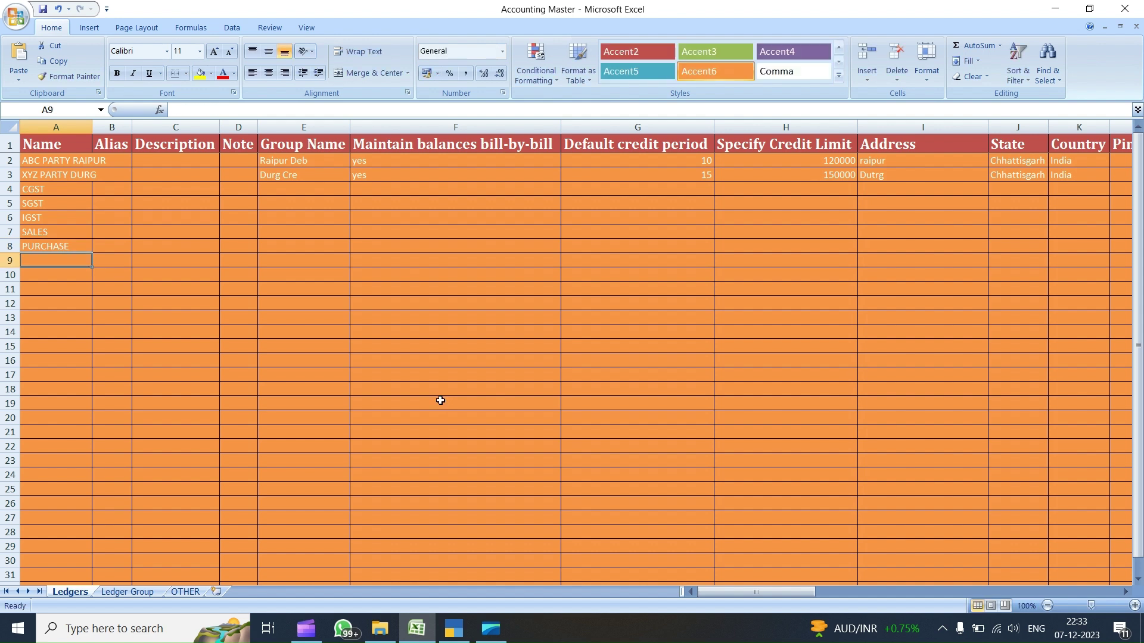
pyautogui.write('ROUNDOFF')
pyautogui.press('Tab')
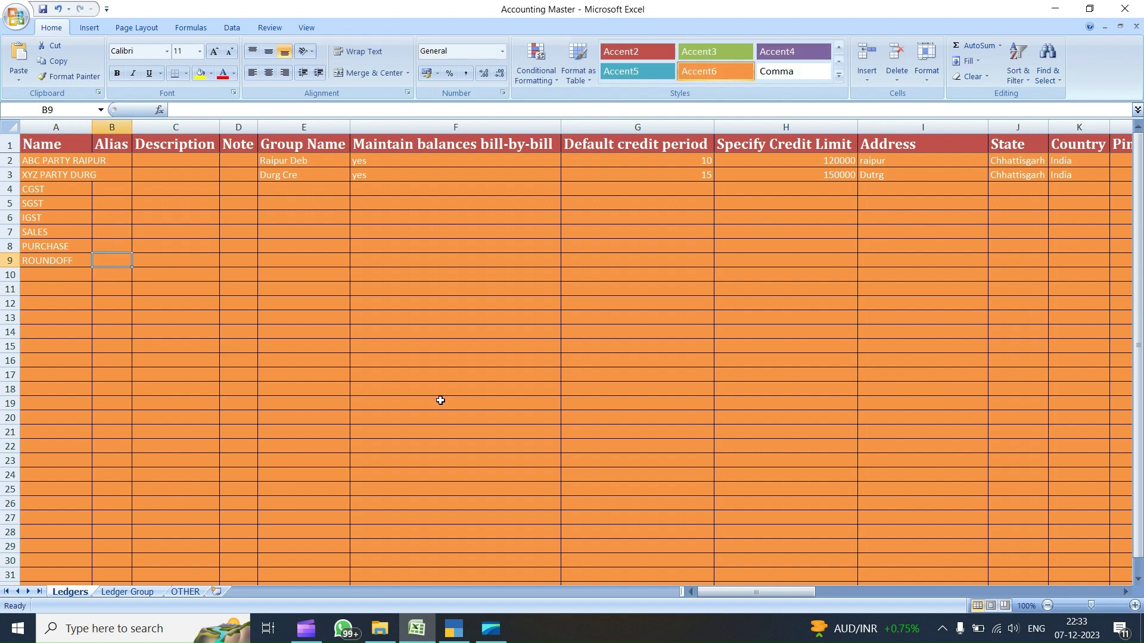
pyautogui.press('Up')
pyautogui.press('Up')
pyautogui.press('Up')
pyautogui.press('Right')
pyautogui.press('Right')
pyautogui.press('Right')
pyautogui.press('Up')
pyautogui.press('Up')
# - Pick Duties & Taxes from TallyPrime's Under group list and copy it for Excel
pyautogui.click(454, 629)
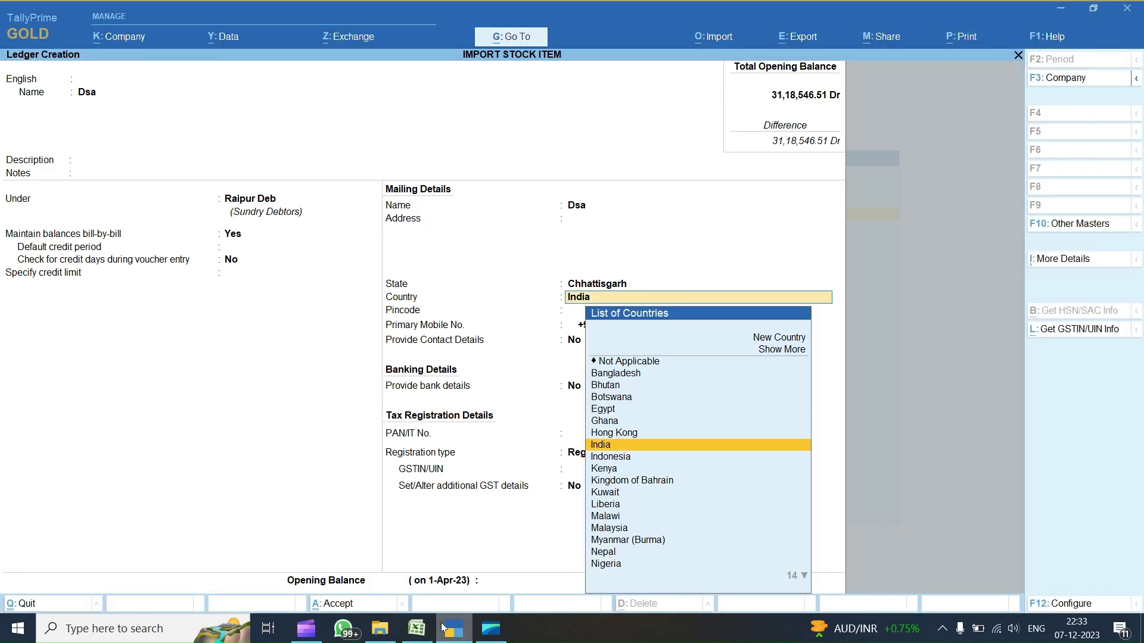
pyautogui.press('Escape')
pyautogui.press('BackSpace')
pyautogui.press('BackSpace')
pyautogui.press('BackSpace')
pyautogui.press('BackSpace')
pyautogui.press('BackSpace')
pyautogui.press('BackSpace')
pyautogui.press('BackSpace')
pyautogui.press('BackSpace')
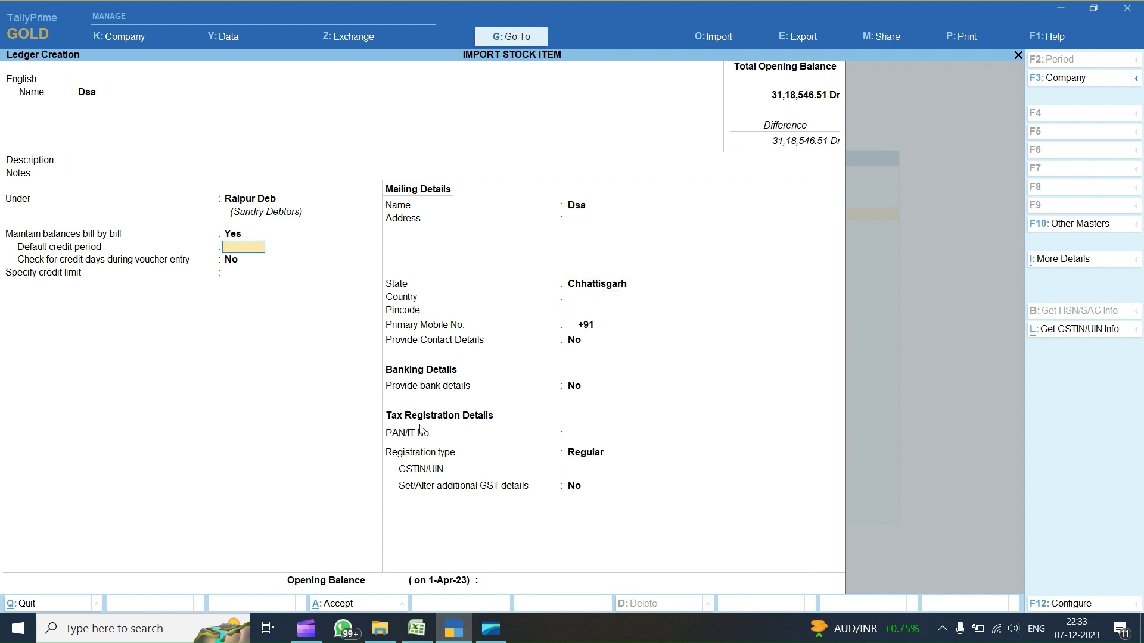
pyautogui.write('du')
pyautogui.press('Down')
pyautogui.press('Down')
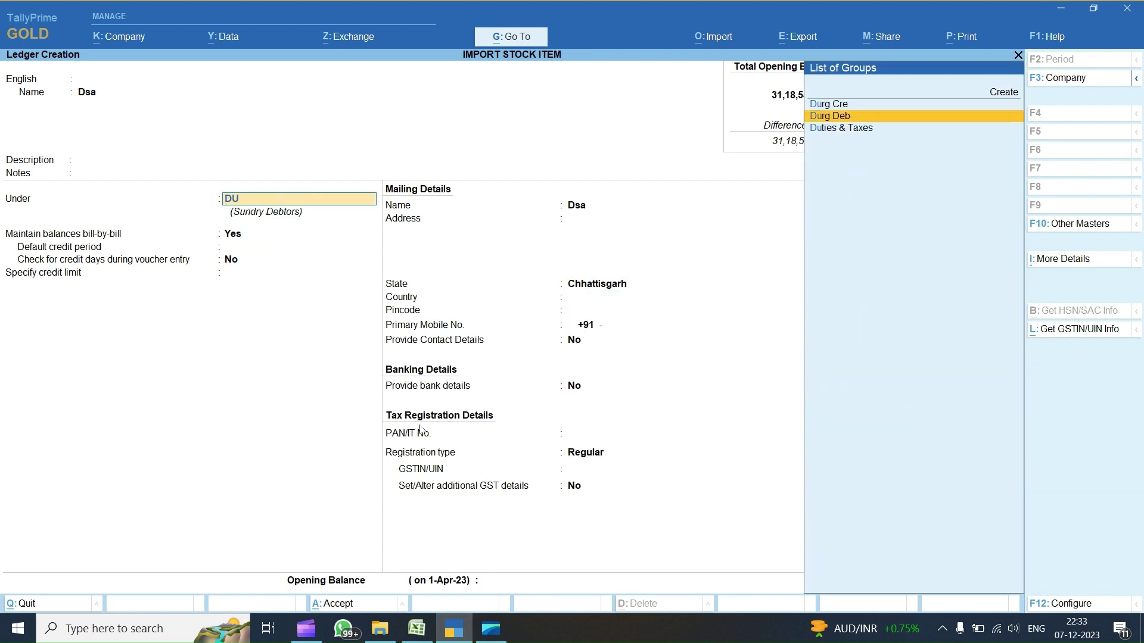
pyautogui.press('Return')
pyautogui.press('BackSpace')
pyautogui.hotkey('alt', 'Tab')
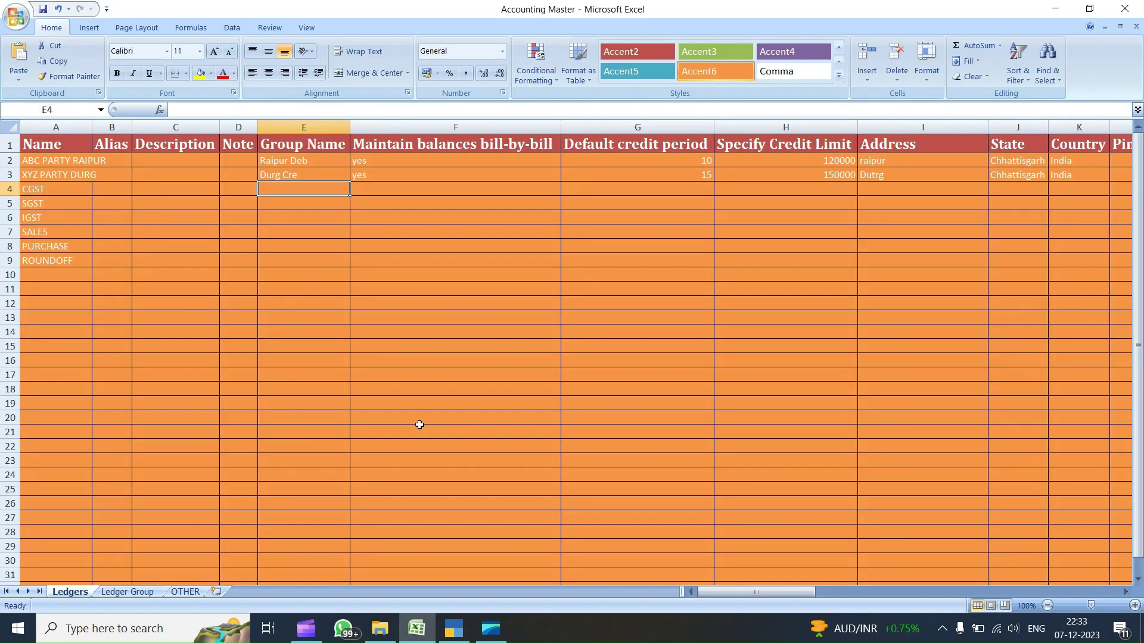
# - Paste Duties & Taxes as the Group Name for CGST in E4, then for SGST
pyautogui.hotkey('shift', 'Down')
pyautogui.hotkey('shift', 'Down')
pyautogui.hotkey('shift', 'Down')
pyautogui.hotkey('shift', 'Up')
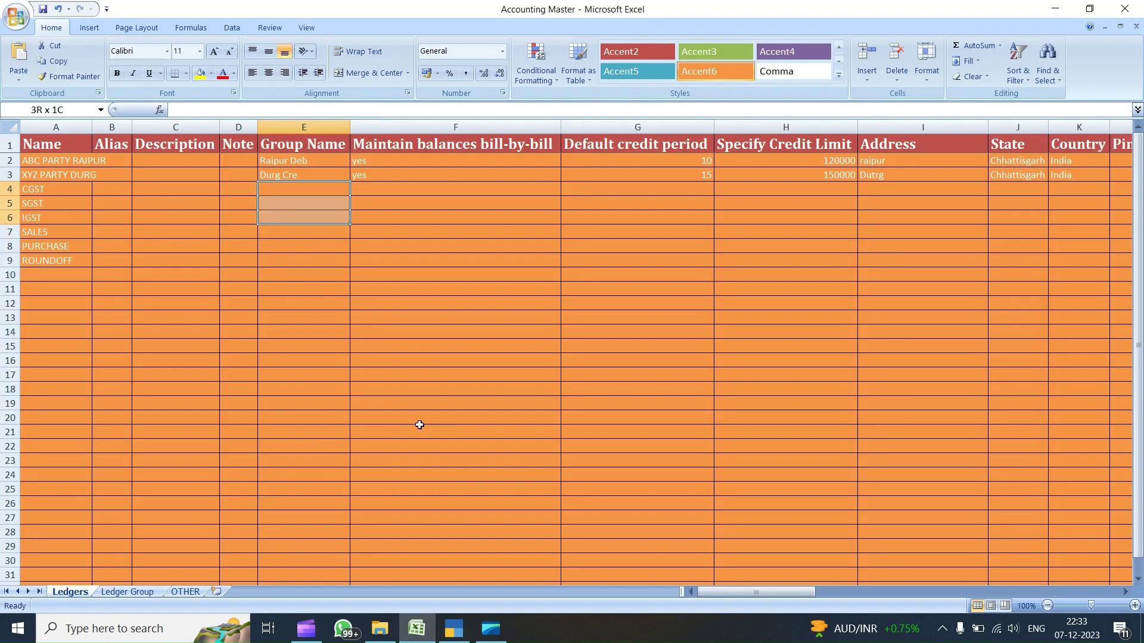
pyautogui.hotkey('ctrl', 'v')
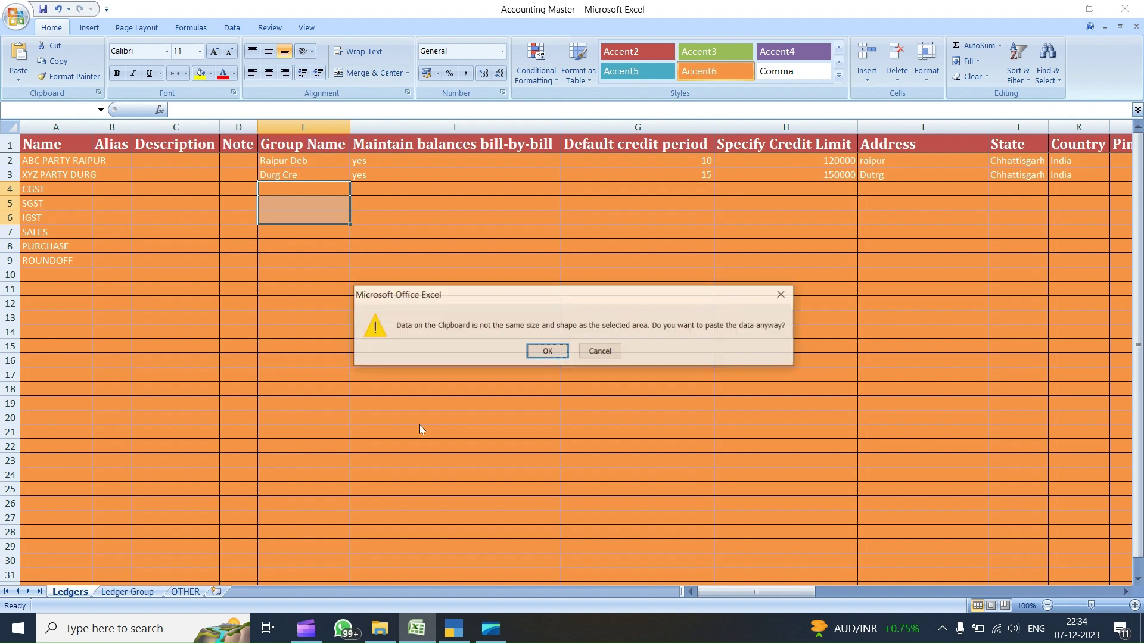
pyautogui.press('Return')
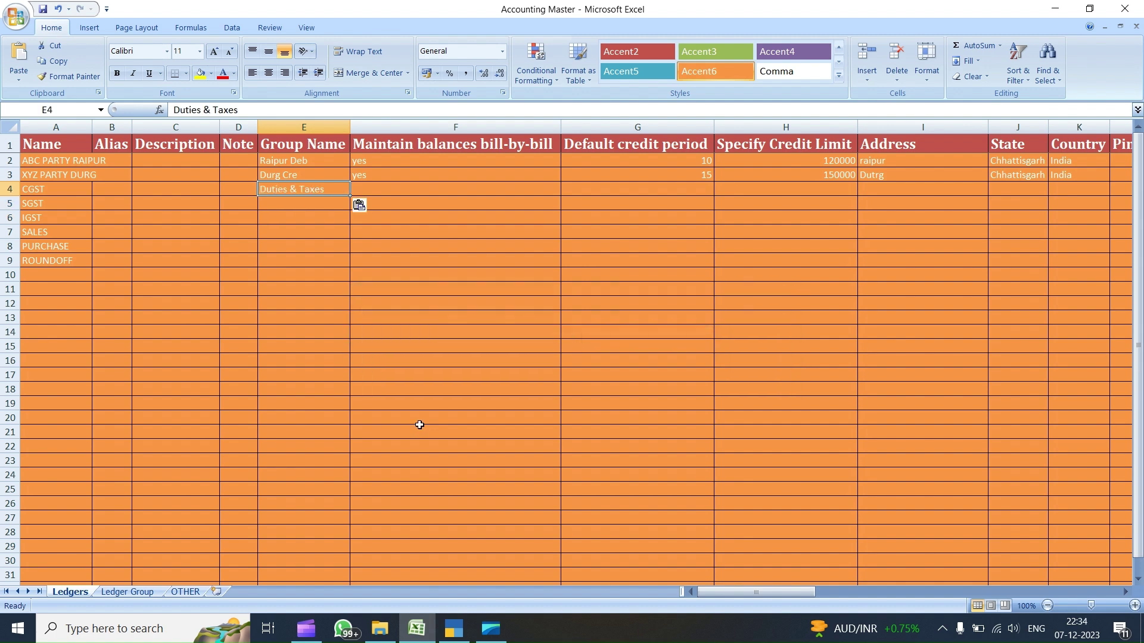
pyautogui.press('Down')
pyautogui.hotkey('shift', 'Down')
pyautogui.hotkey('ctrl', 'v')
# - Finish pasting Duties & Taxes into the SGST and IGST Group Name cells
pyautogui.press('Return')
pyautogui.press('Down')
pyautogui.write('Duties & Taxes')
pyautogui.press('Down')
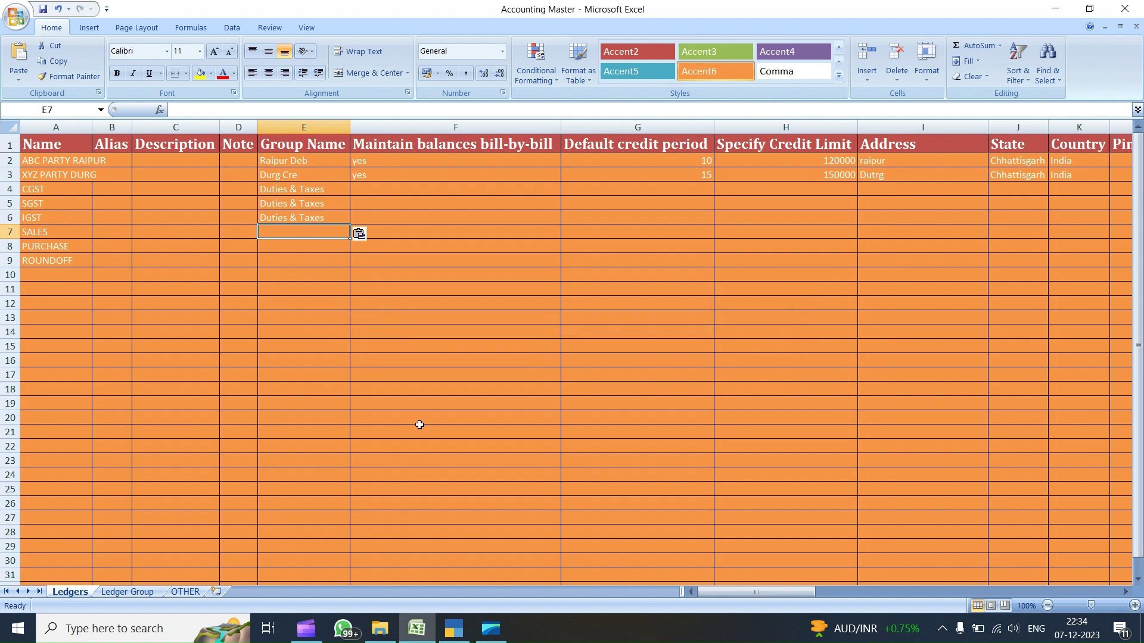
# - Look up Sales Accounts in TallyPrime and paste it as the SALES row's group
pyautogui.hotkey('alt', 'Tab')
pyautogui.write('S')
pyautogui.press('Escape')
pyautogui.press('Escape')
pyautogui.write('SALES')
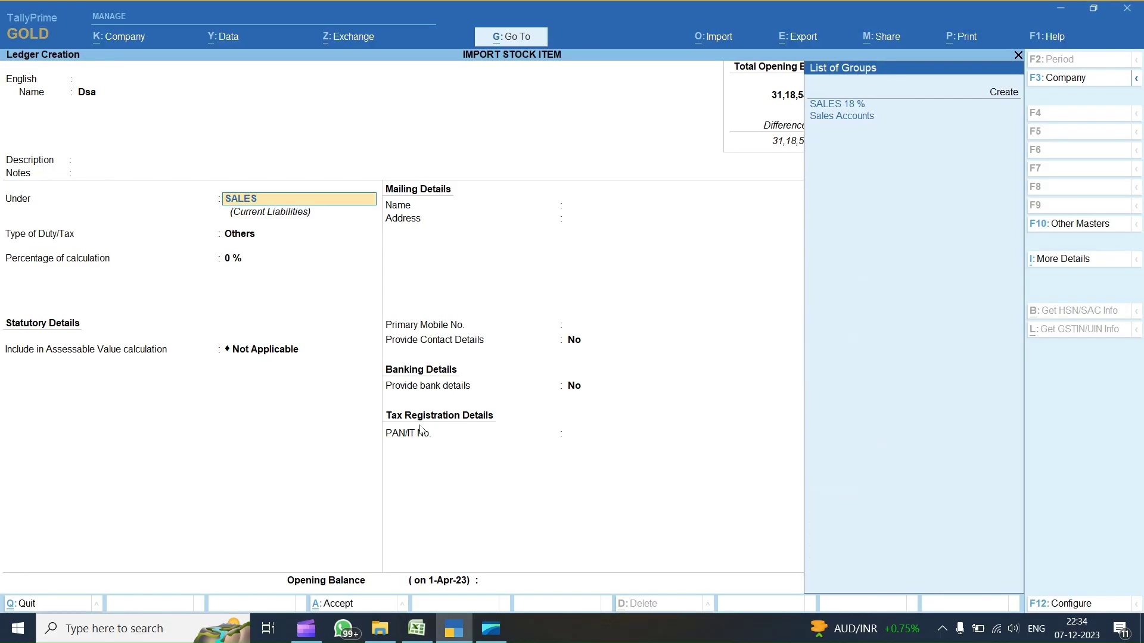
pyautogui.press('Down')
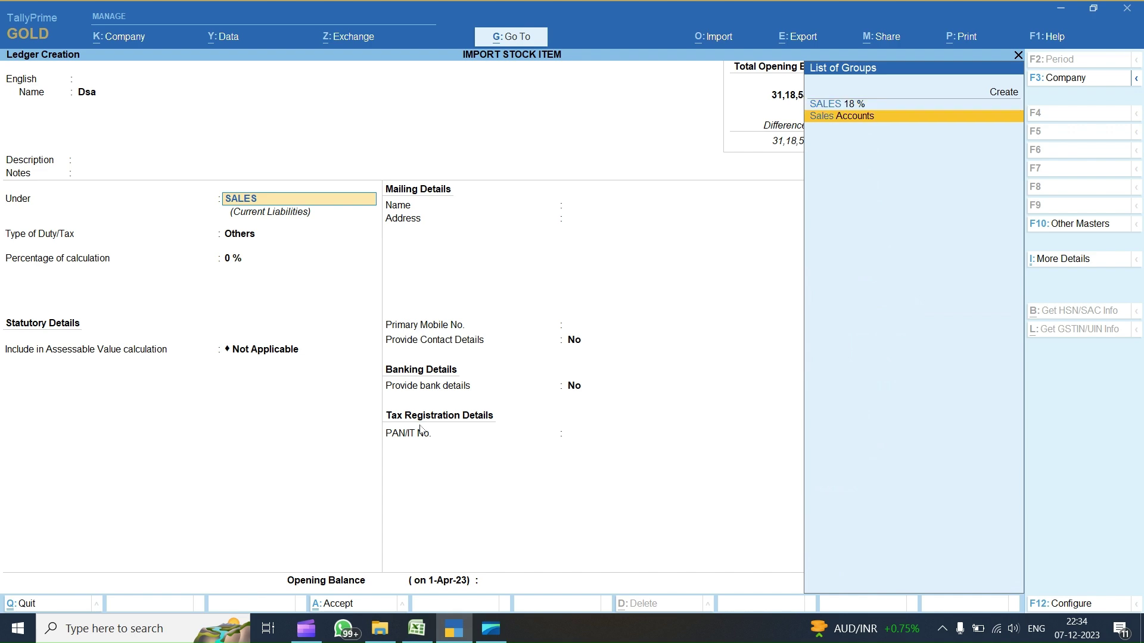
pyautogui.press('Return')
pyautogui.hotkey('alt', 'Tab')
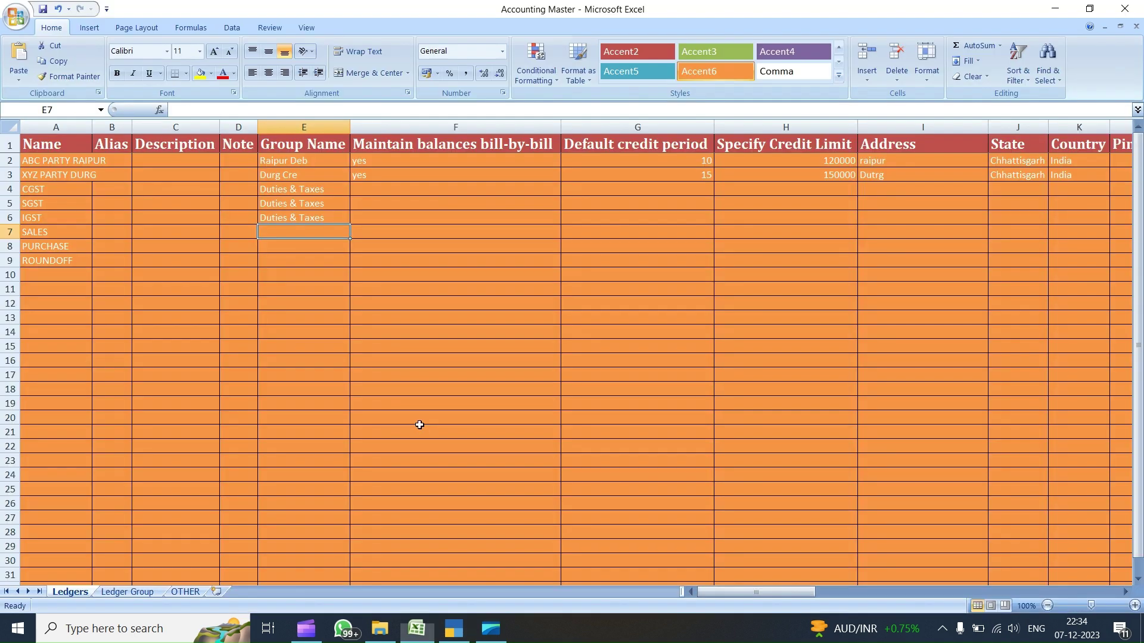
pyautogui.write('Sales Accounts')
pyautogui.press('Return')
# - Look up Purchase Accounts in TallyPrime and paste it as the PURCHASE row's group
pyautogui.hotkey('alt', 'Tab')
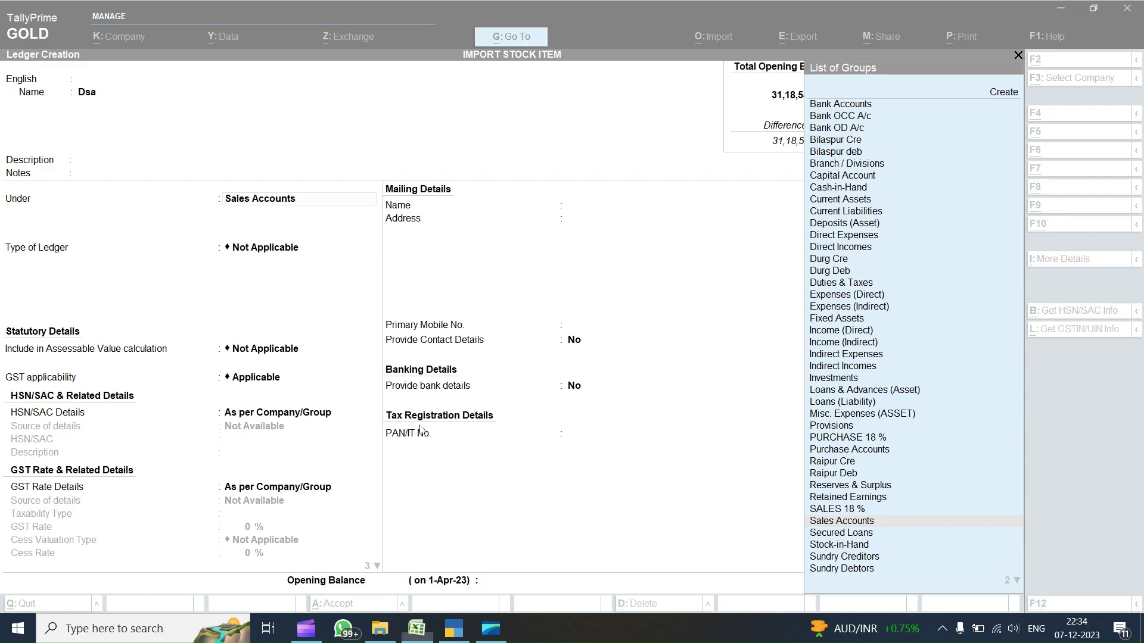
pyautogui.press('Delete')
pyautogui.press('Delete')
pyautogui.press('Delete')
pyautogui.press('Delete')
pyautogui.press('Delete')
pyautogui.press('Delete')
pyautogui.press('Delete')
pyautogui.press('Delete')
pyautogui.press('Delete')
pyautogui.press('Delete')
pyautogui.press('Delete')
pyautogui.press('Delete')
pyautogui.press('Delete')
pyautogui.press('Delete')
pyautogui.write('PURCH')
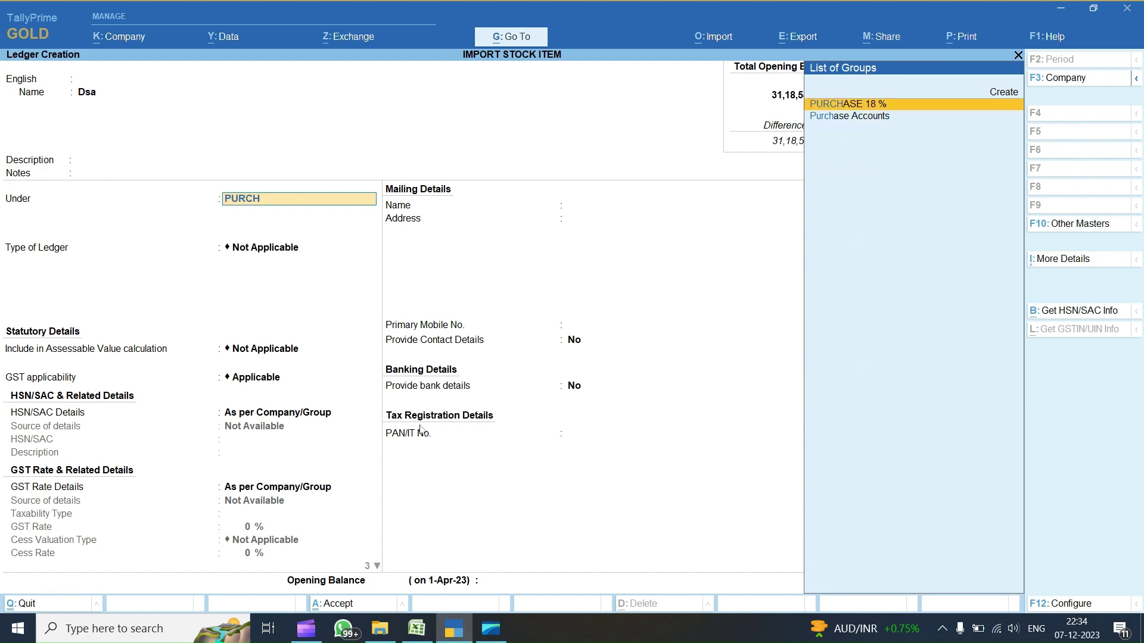
pyautogui.press('Down')
pyautogui.press('Return')
pyautogui.hotkey('shift', 'Tab')
pyautogui.hotkey('alt', 'Tab')
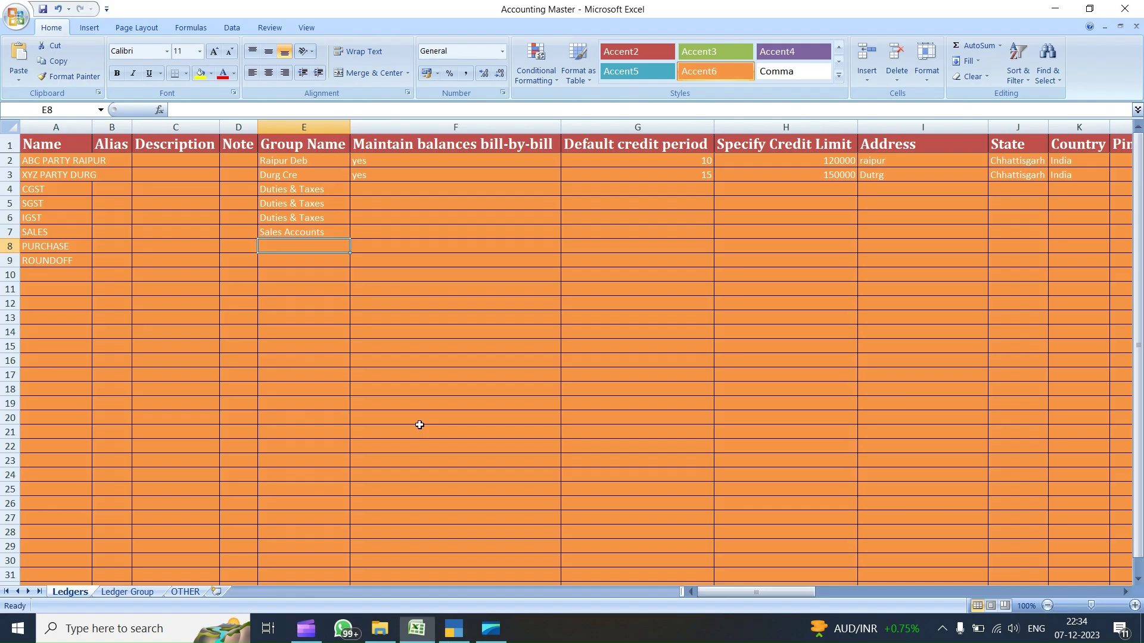
pyautogui.write('Purchase Accounts')
# - Look up Indirect Expenses in TallyPrime and paste it as the ROUNDOFF row's group
pyautogui.hotkey('alt', 'Tab')
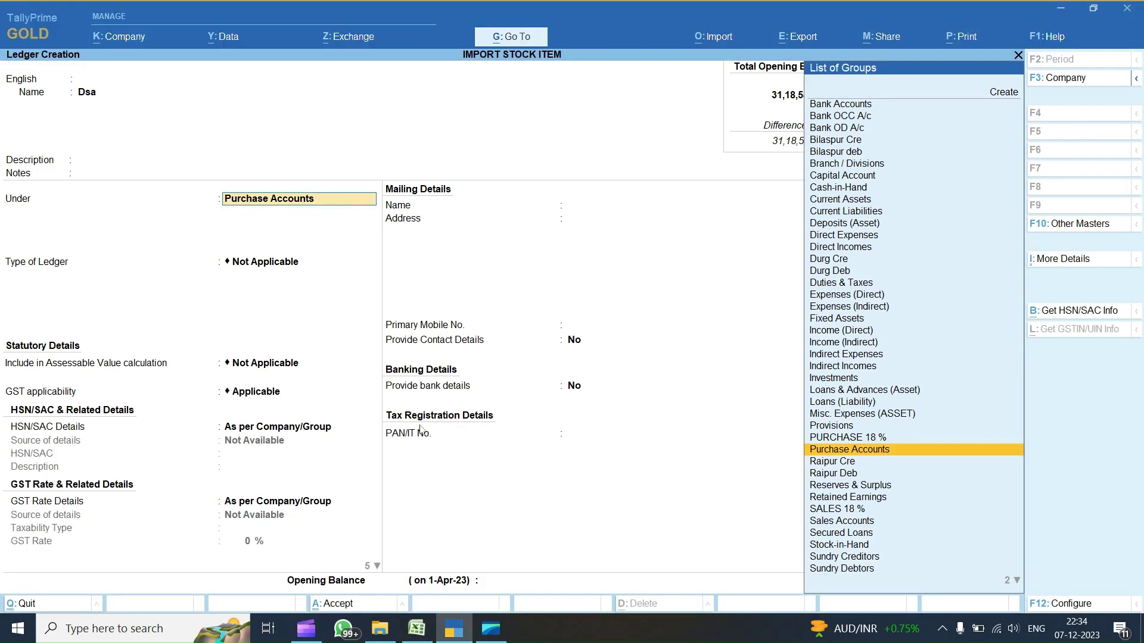
pyautogui.press('Escape')
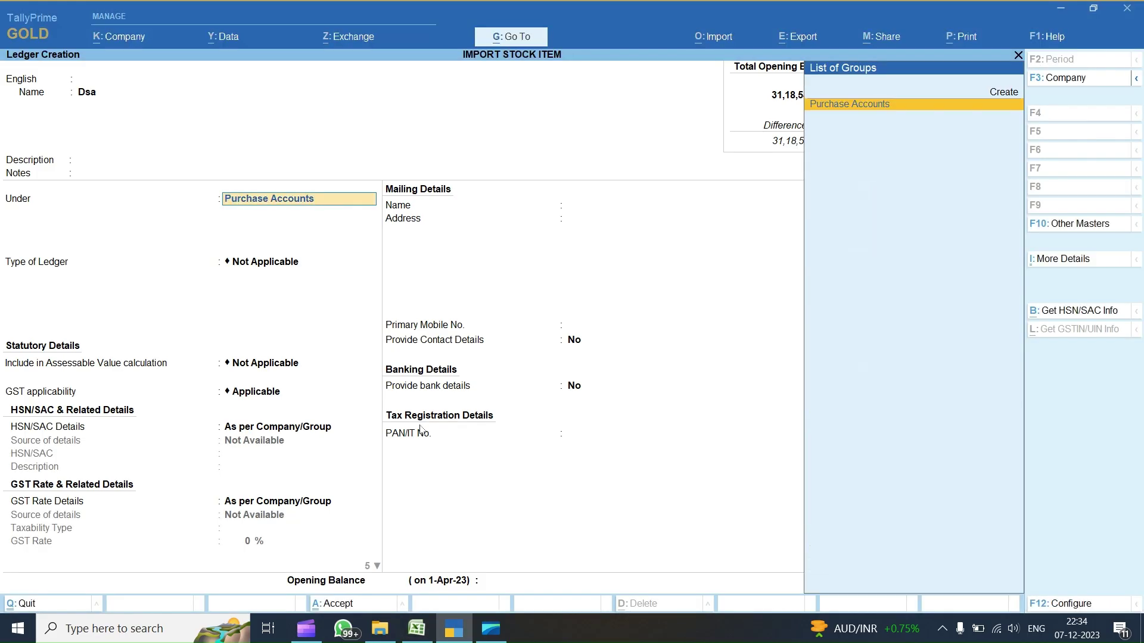
pyautogui.press('Escape')
pyautogui.press('Escape')
pyautogui.write('IND')
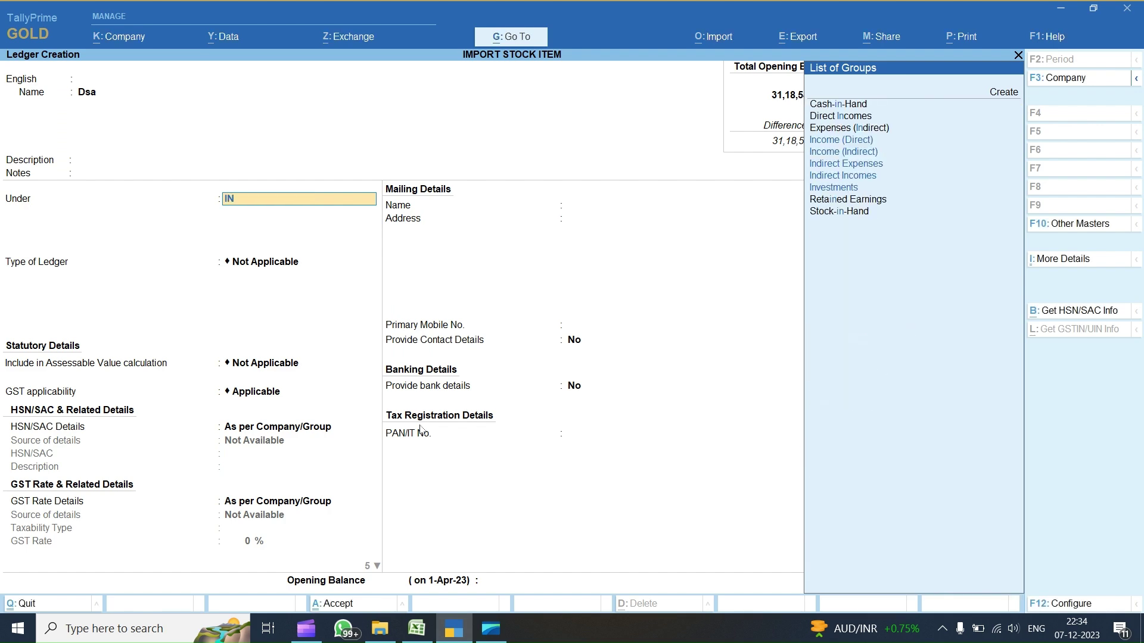
pyautogui.press('Up')
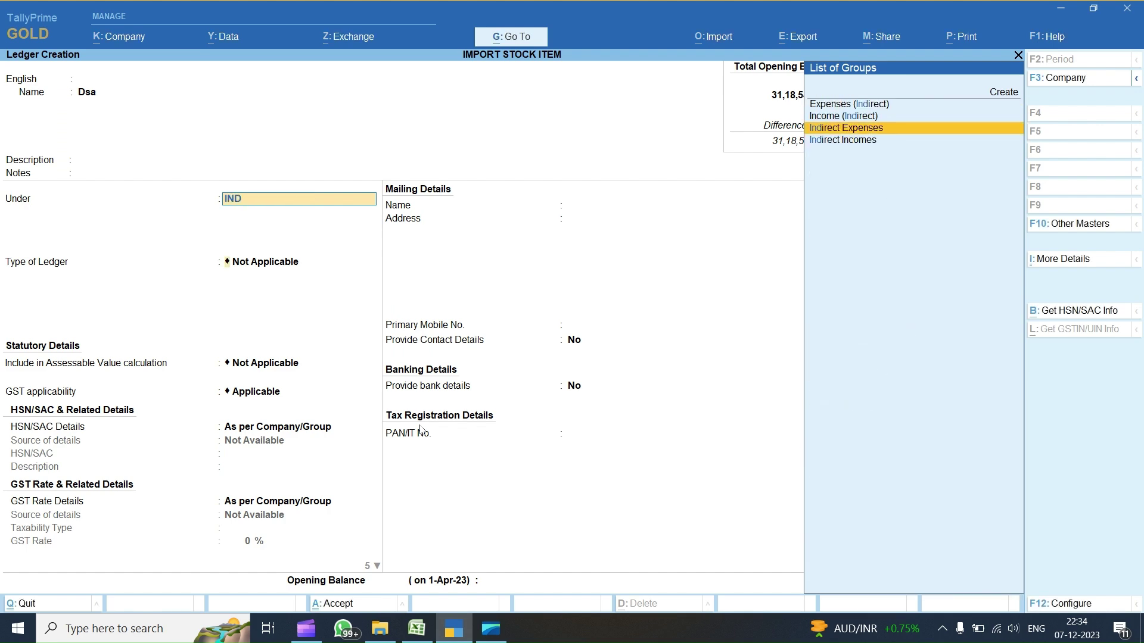
pyautogui.press('Return')
pyautogui.hotkey('alt', 'Tab')
pyautogui.write('Indirect Expenses')
pyautogui.press('Right')
pyautogui.press('Up')
pyautogui.press('Up')
pyautogui.press('Up')
pyautogui.press('Up')
pyautogui.press('Up')
pyautogui.press('Down')
pyautogui.press('Down')
pyautogui.press('Down')
pyautogui.press('Up')
pyautogui.press('Up')
# - Enter row 4's opening balance as 120000 with DR
pyautogui.press('Right')
pyautogui.press('Right')
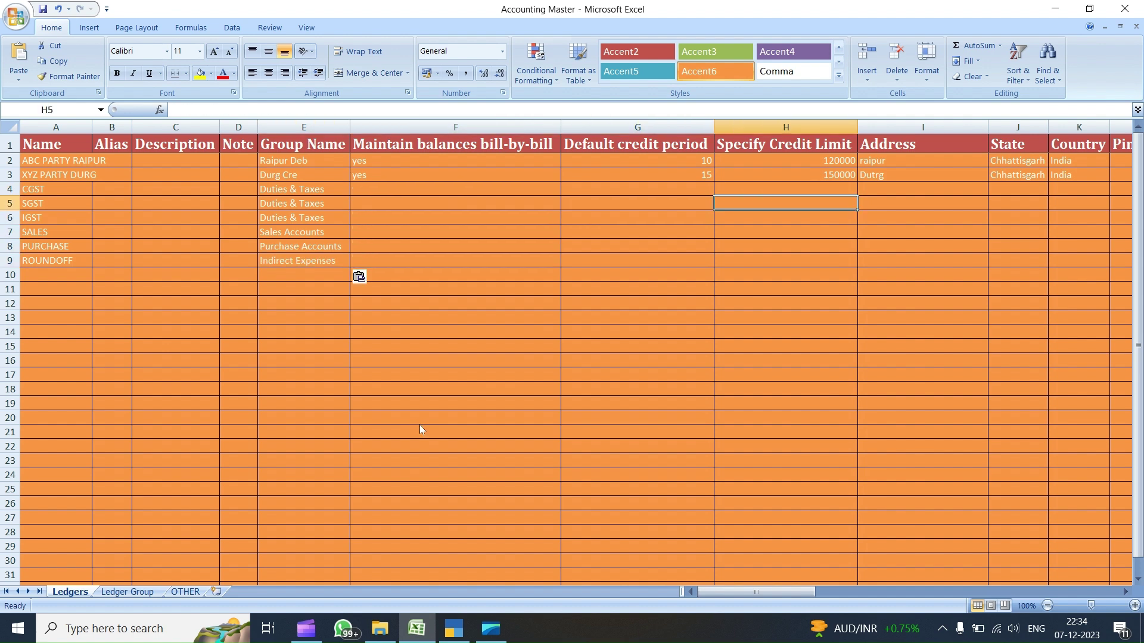
pyautogui.press('Right')
pyautogui.press('Right')
pyautogui.press('Right')
pyautogui.press('Right')
pyautogui.press('Right')
pyautogui.press('Right')
pyautogui.press('Right')
pyautogui.press('Right')
pyautogui.press('Right')
pyautogui.press('Right')
pyautogui.press('Right')
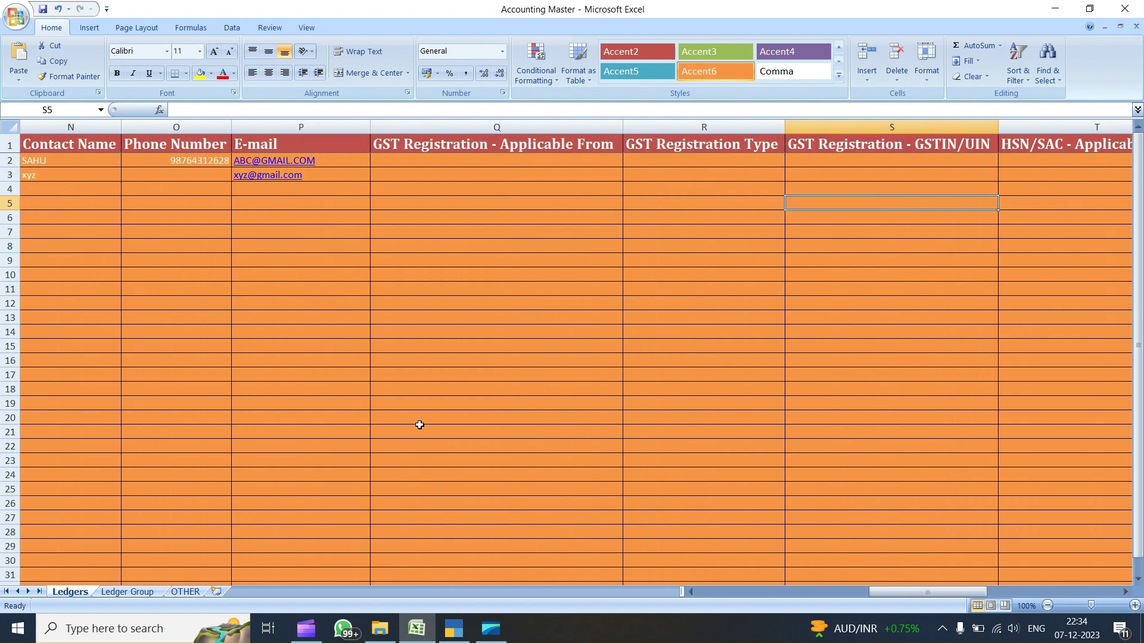
pyautogui.press('Right')
pyautogui.press('Right')
pyautogui.press('Right')
pyautogui.press('Right')
pyautogui.press('Right')
pyautogui.press('Right')
pyautogui.press('Right')
pyautogui.press('Right')
pyautogui.press('Right')
pyautogui.press('Right')
pyautogui.press('Right')
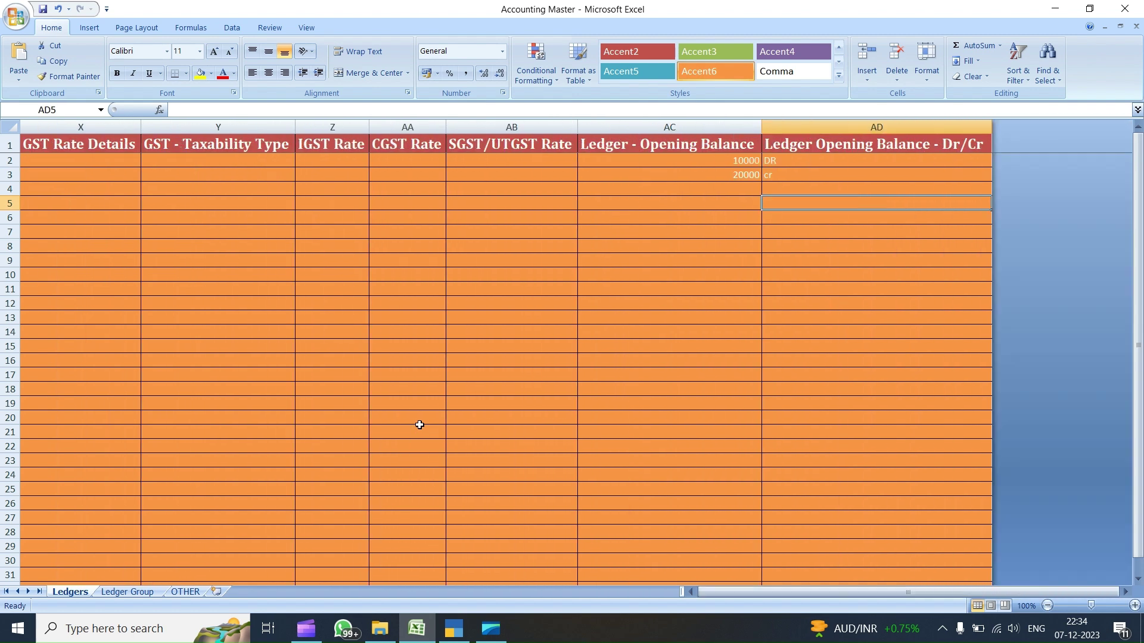
pyautogui.press('Up')
pyautogui.press('Left')
pyautogui.write('120000')
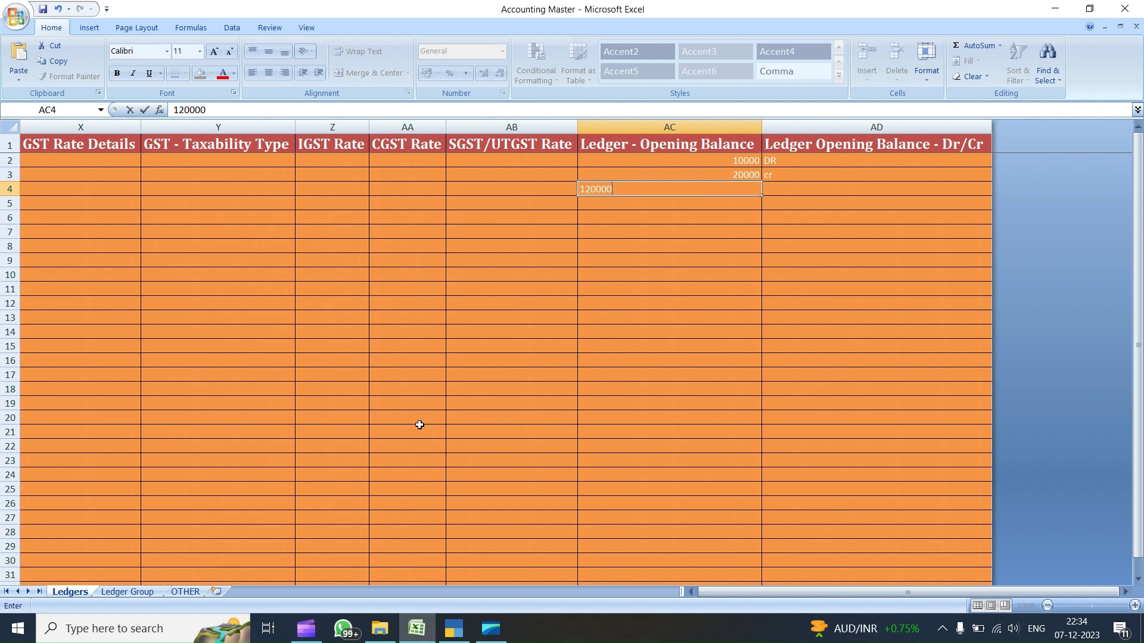
pyautogui.press('Return')
pyautogui.press('Up')
pyautogui.press('Right')
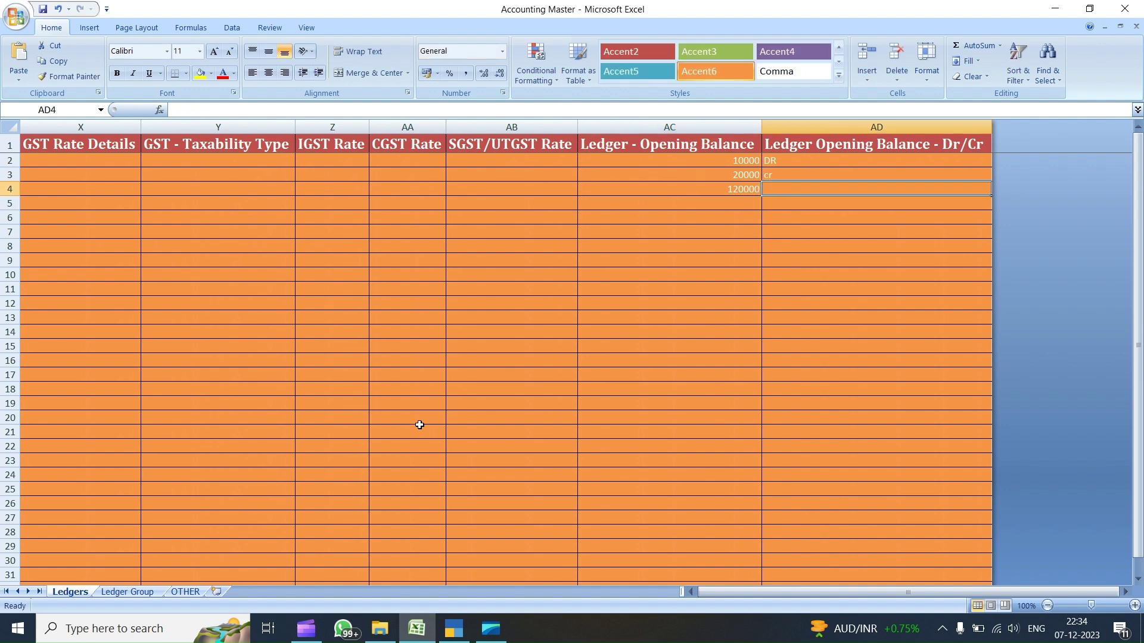
pyautogui.write('DR')
pyautogui.press('Return')
# - Copy 120000 from AC4 to row 5's opening balance and mark it DR
pyautogui.press('Left')
pyautogui.press('Up')
pyautogui.hotkey('ctrl', 'c')
pyautogui.hotkey('ctrl', 'Down')
pyautogui.hotkey('ctrl', 'Up')
pyautogui.press('Down')
pyautogui.hotkey('ctrl', 'v')
pyautogui.press('Right')
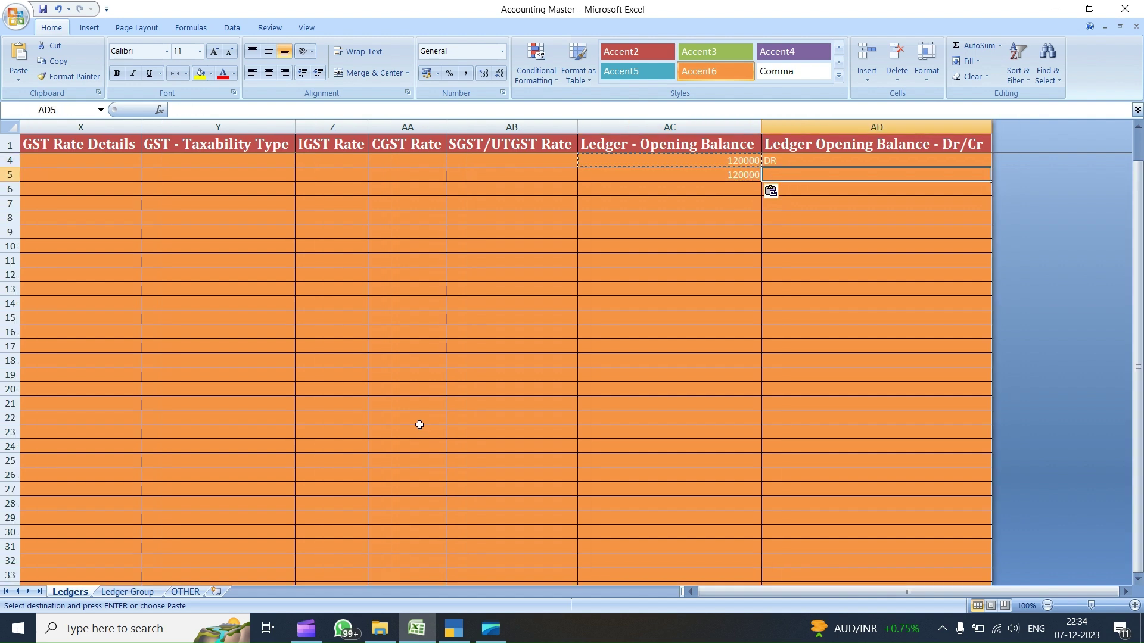
pyautogui.write('DR')
pyautogui.press('Return')
# - Give row 6 an opening balance of 150000 CR, correcting the mistyped amount
pyautogui.press('Left')
pyautogui.write('15000')
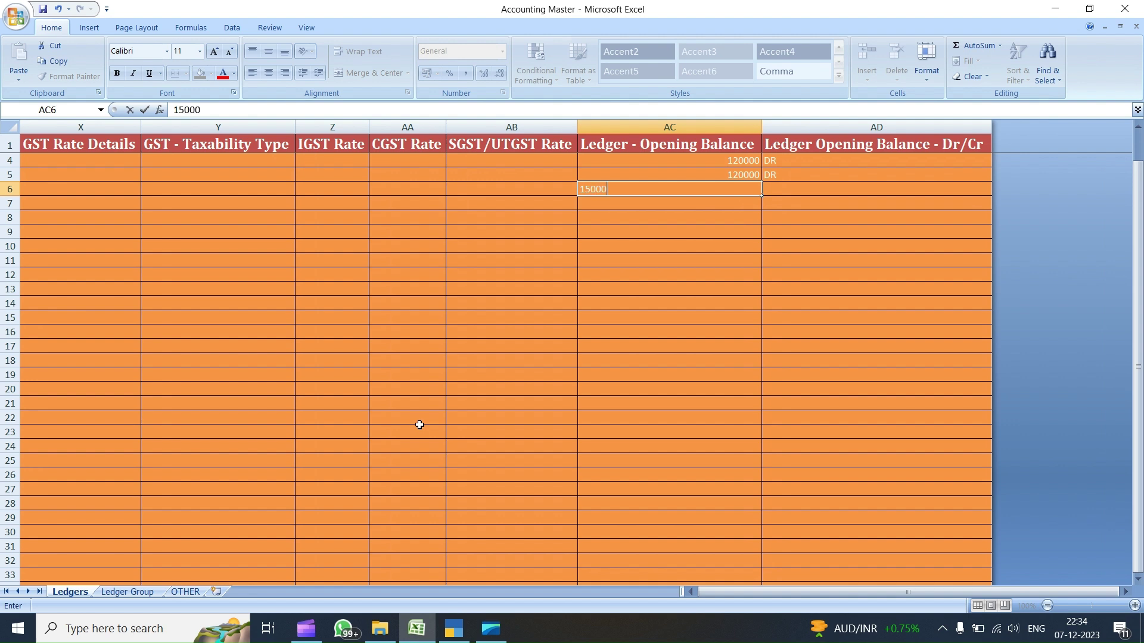
pyautogui.press('Tab')
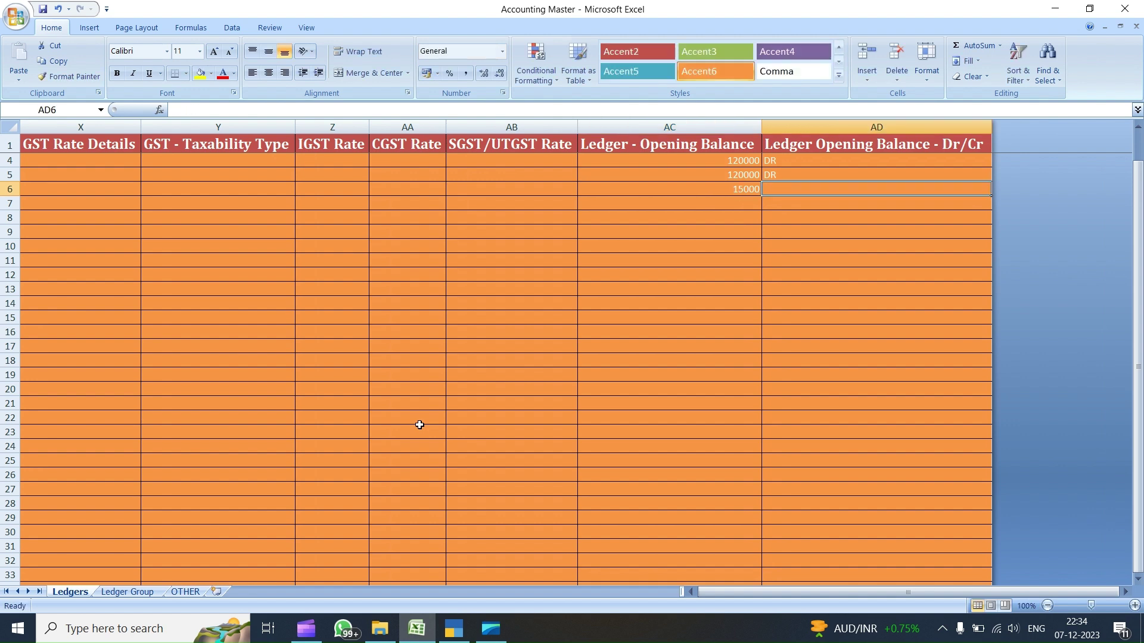
pyautogui.write('CR')
pyautogui.press('Left')
pyautogui.write('12')
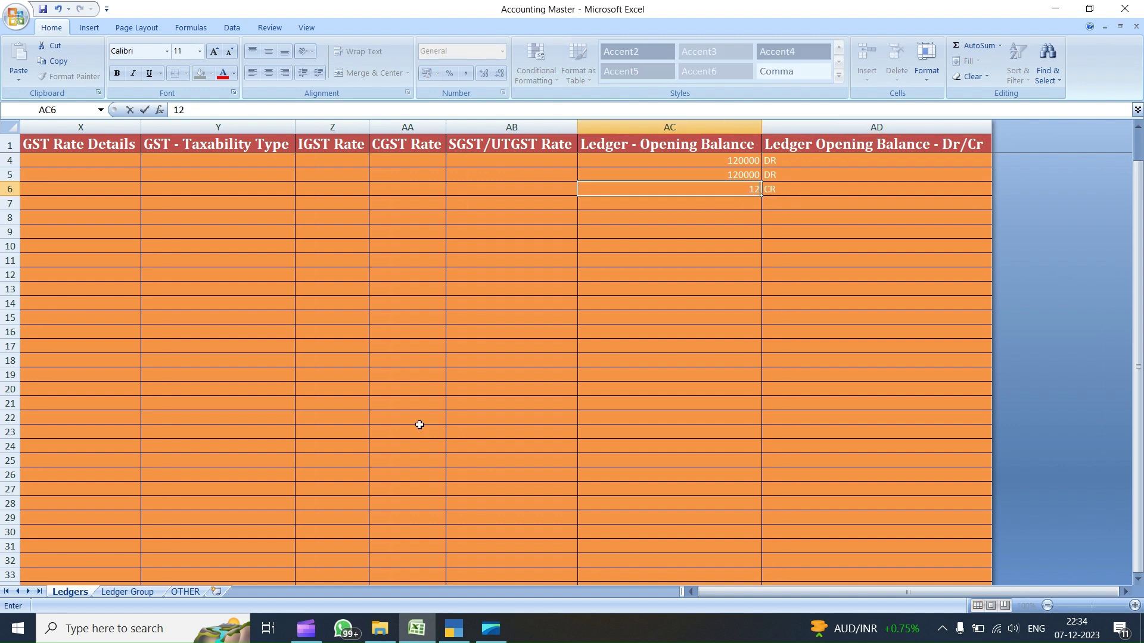
pyautogui.write('000')
pyautogui.hotkey('ctrl', 'Return')
pyautogui.press('F2')
pyautogui.write('0')
pyautogui.press('Tab')
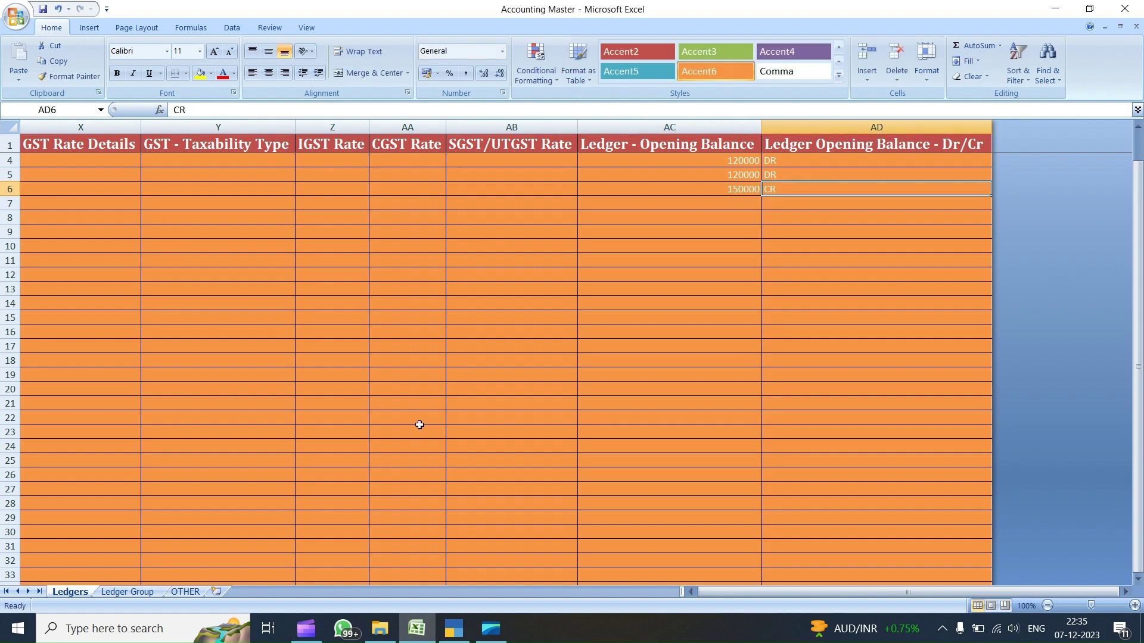
pyautogui.press('Return')
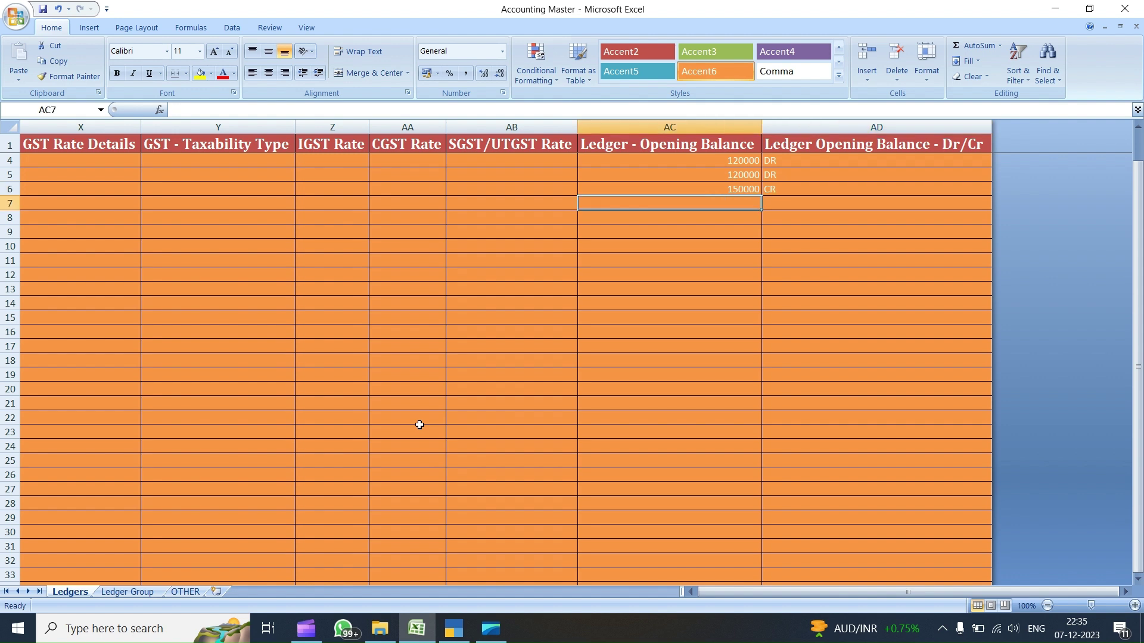
# - Enter row 7's opening balance of 20000 with its Dr/Cr value
pyautogui.hotkey('ctrl', 'Left')
pyautogui.hotkey('ctrl', 'Right')
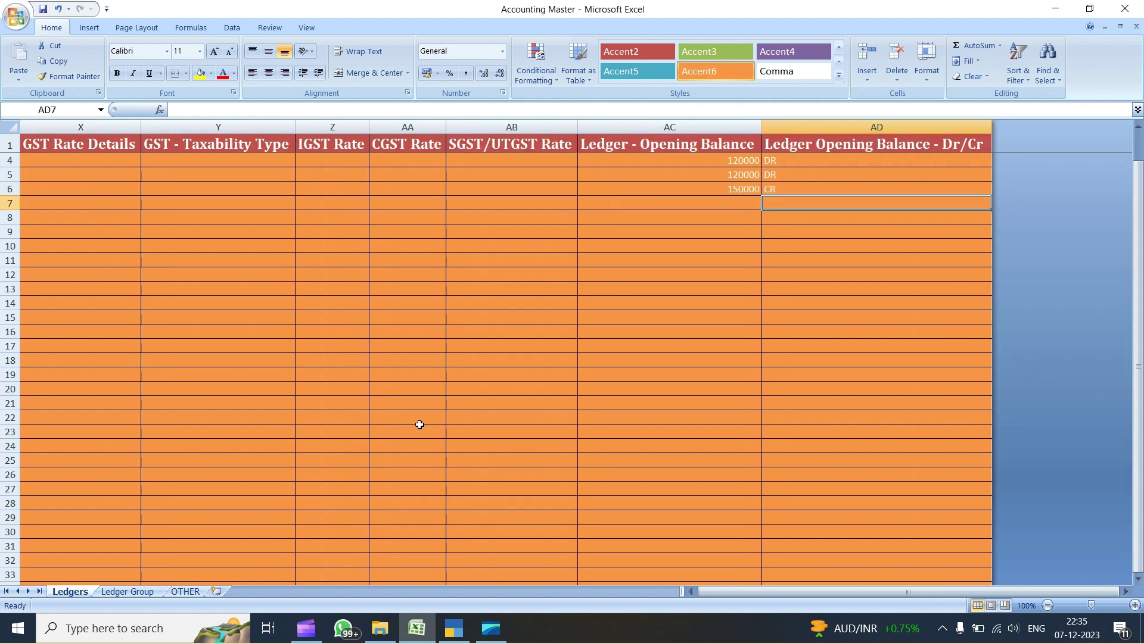
pyautogui.write('20000')
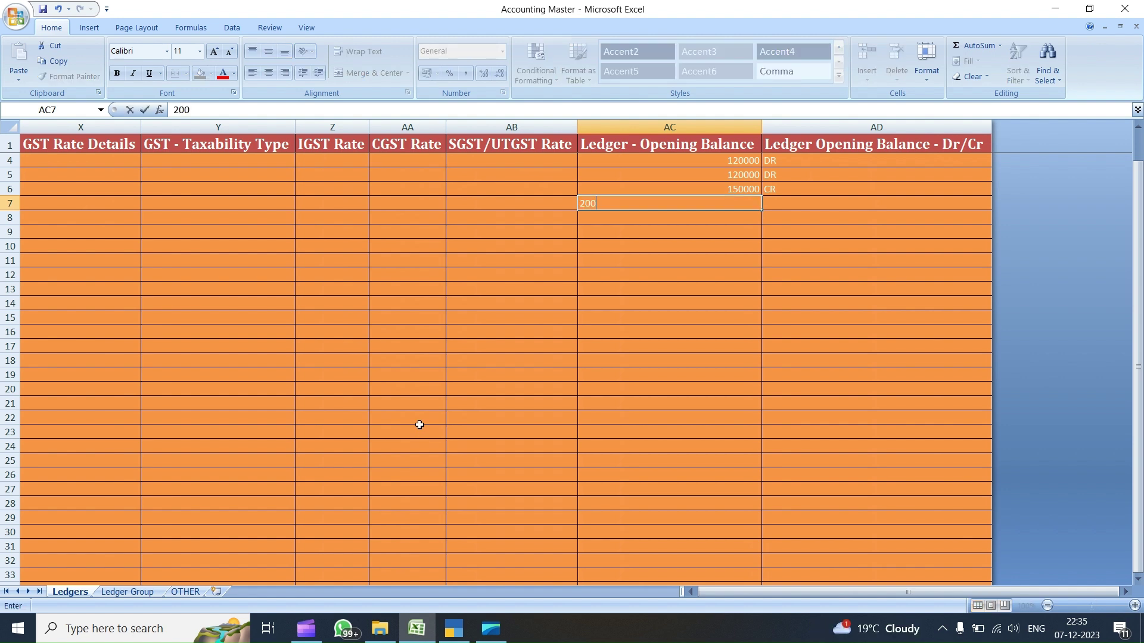
pyautogui.press('Tab')
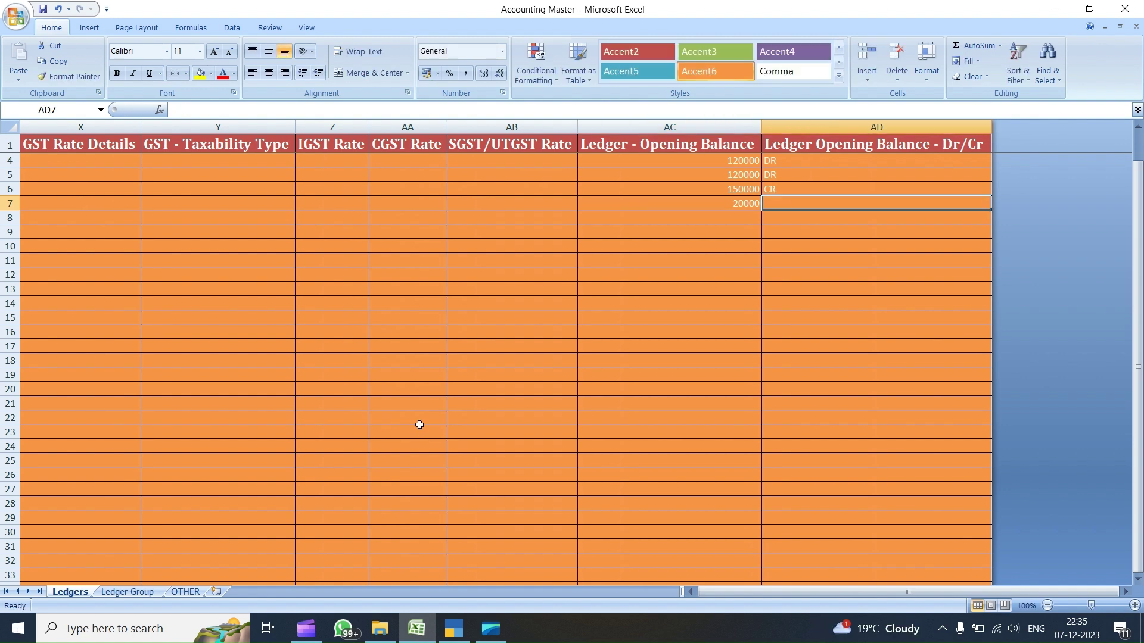
pyautogui.press('Left')
pyautogui.press('Right')
pyautogui.write('CR')
pyautogui.press('Return')
# - Enter row 8's opening balance as 15000 CR
pyautogui.hotkey('ctrl', 'Left')
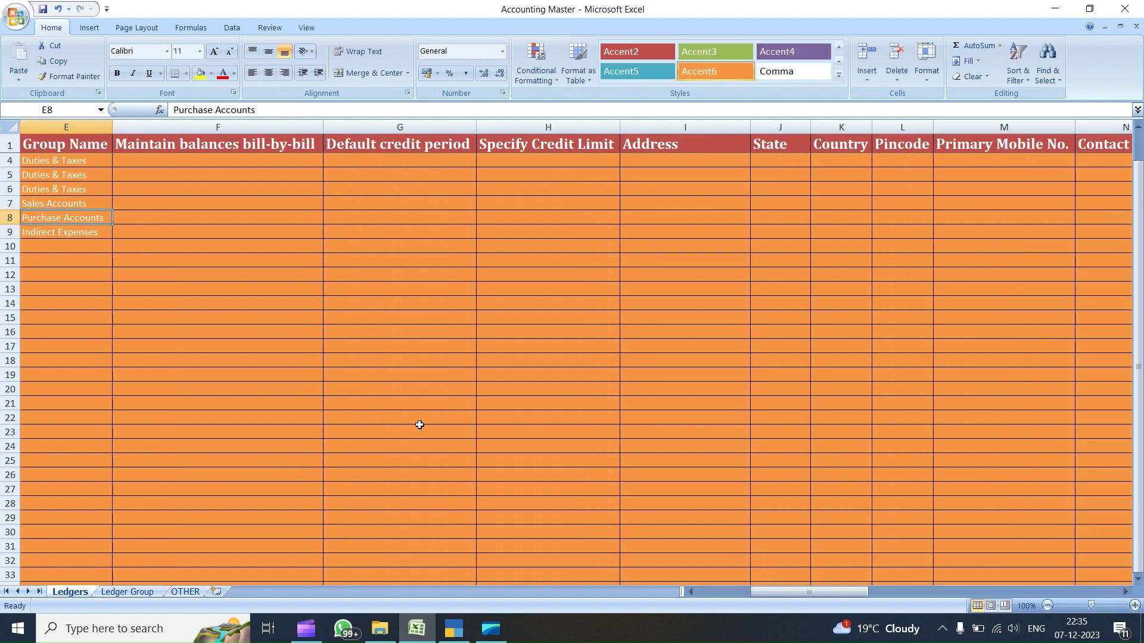
pyautogui.hotkey('ctrl', 'Right')
pyautogui.press('Left')
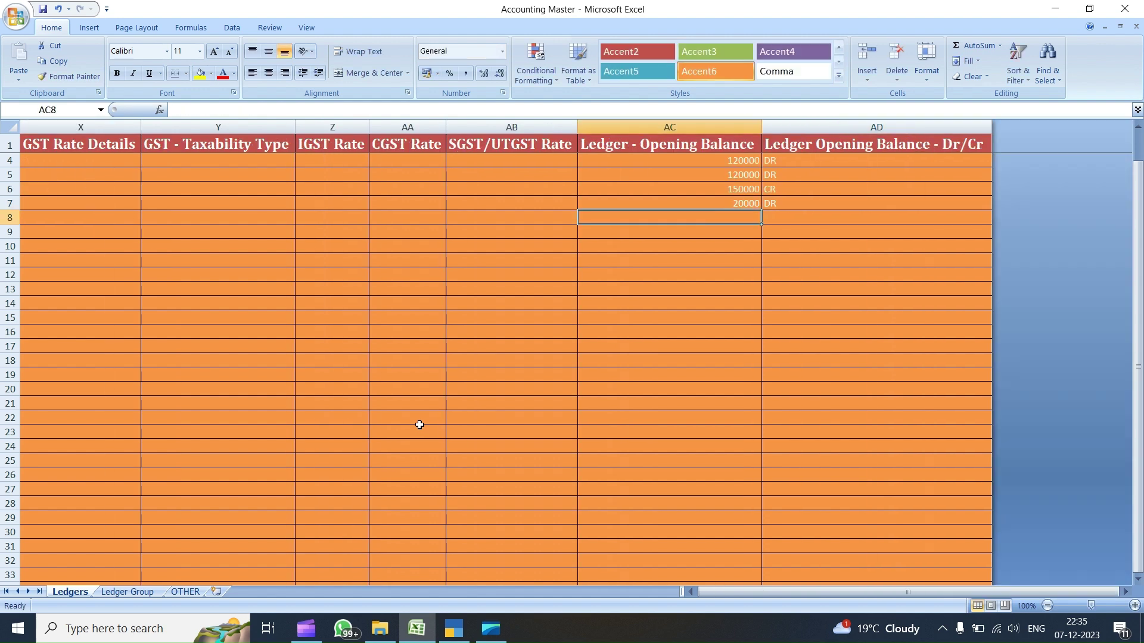
pyautogui.write('15000')
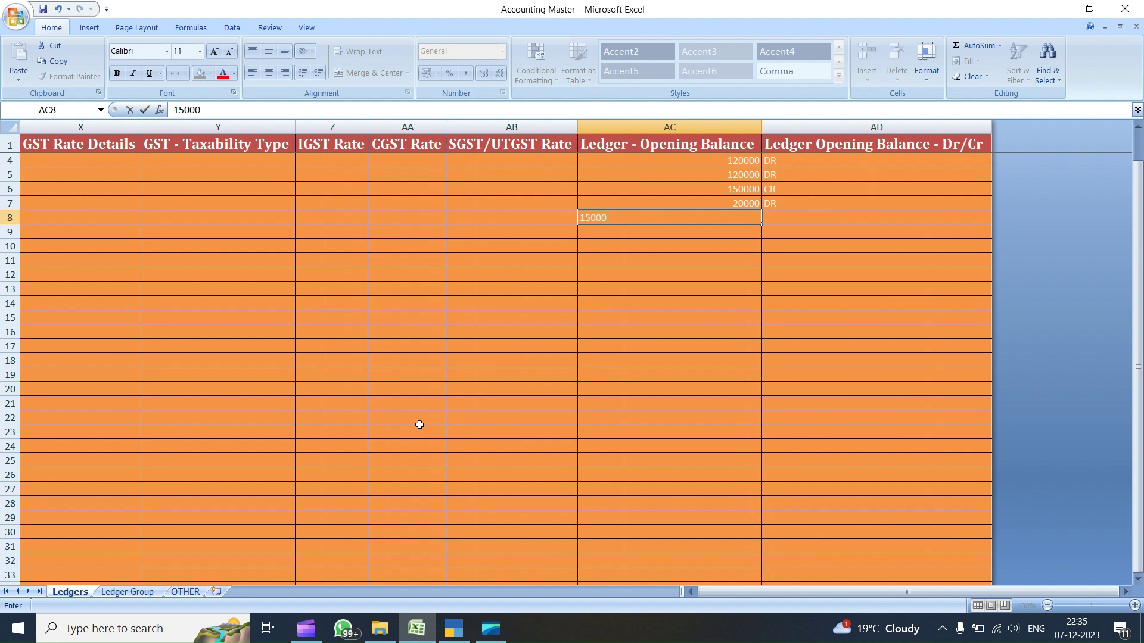
pyautogui.press('Right')
pyautogui.write('CR')
pyautogui.press('Return')
pyautogui.press('Left')
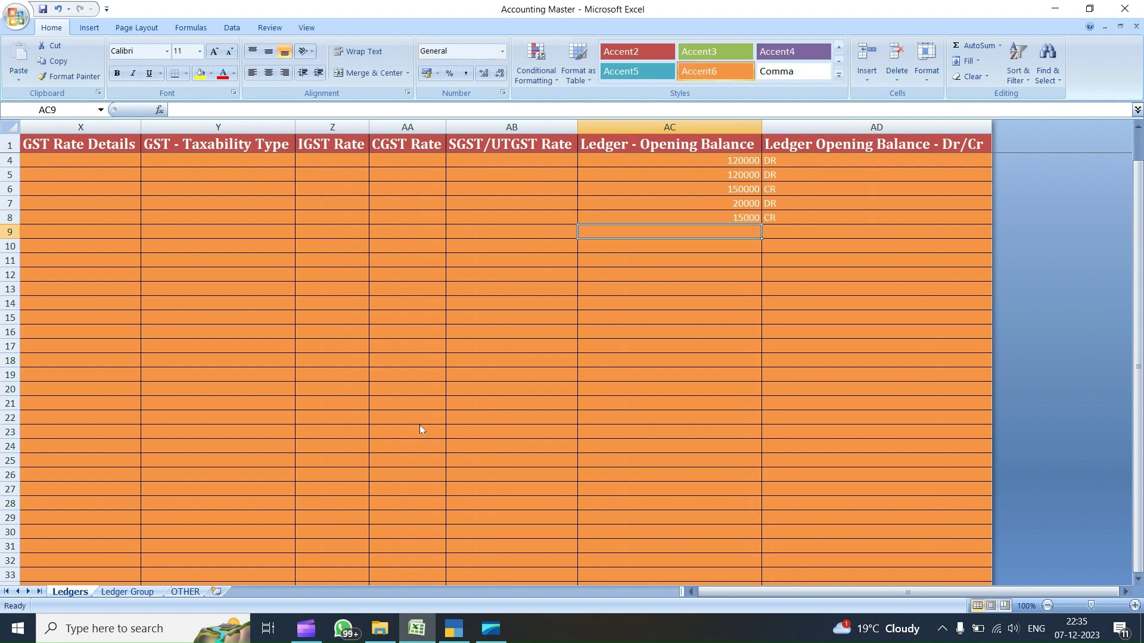
# - AutoFit column A so ledger names like ABC PARTY RAIPUR show in full
pyautogui.hotkey('ctrl', 'Left')
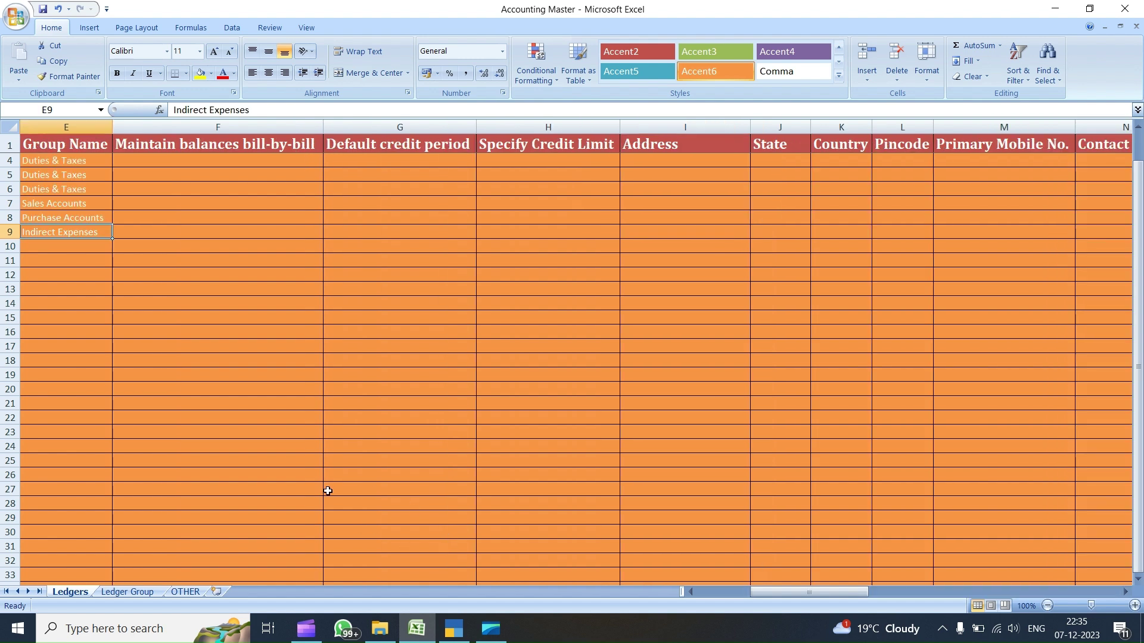
pyautogui.hotkey('ctrl', 'Left')
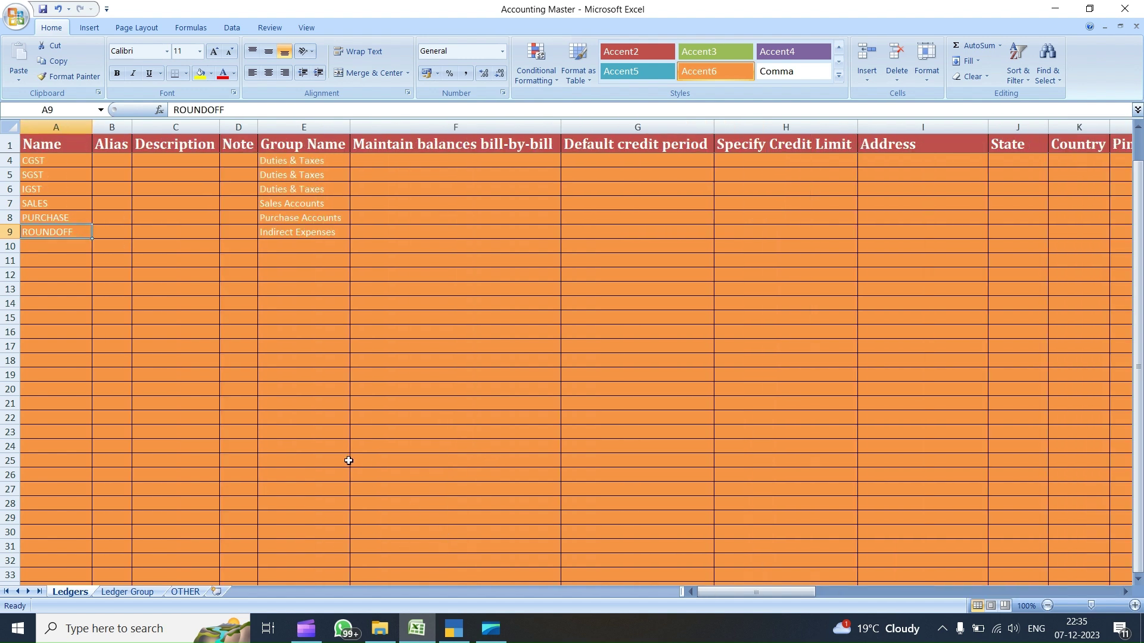
pyautogui.hotkey('ctrl', 'Up')
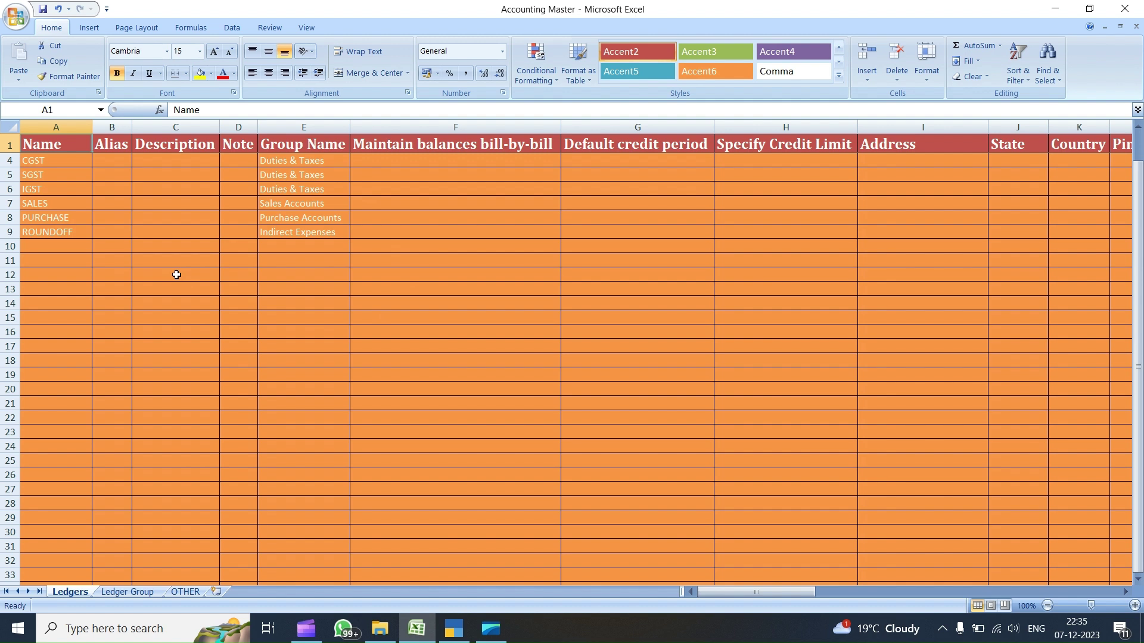
pyautogui.press('Down')
pyautogui.press('Down')
pyautogui.press('Down')
pyautogui.press('Down')
pyautogui.press('Down')
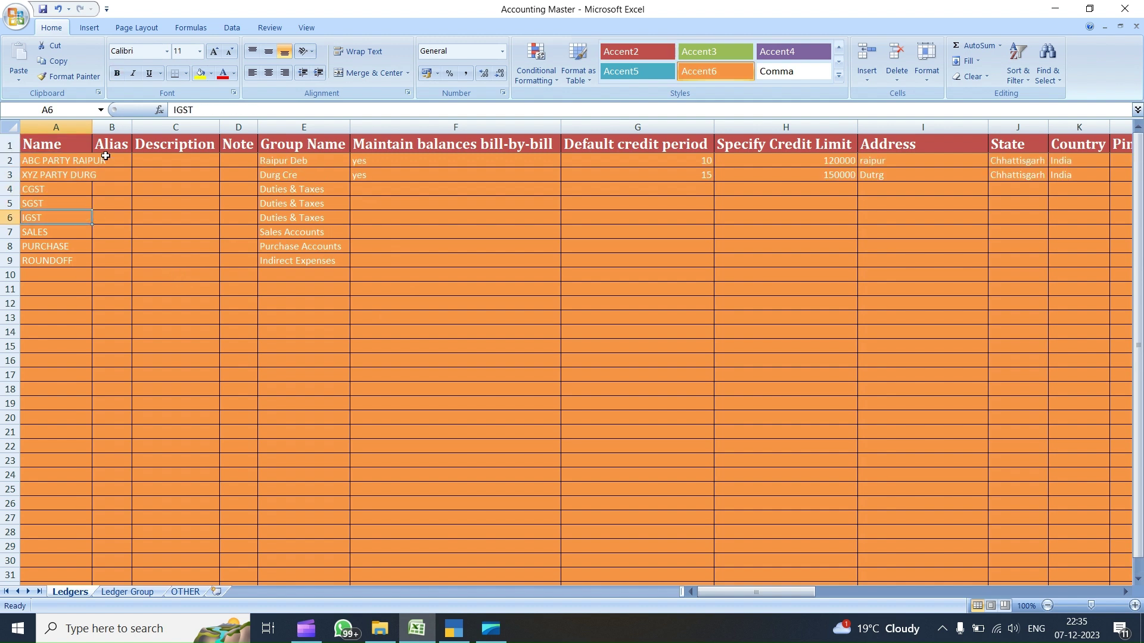
pyautogui.doubleClick(92, 127)
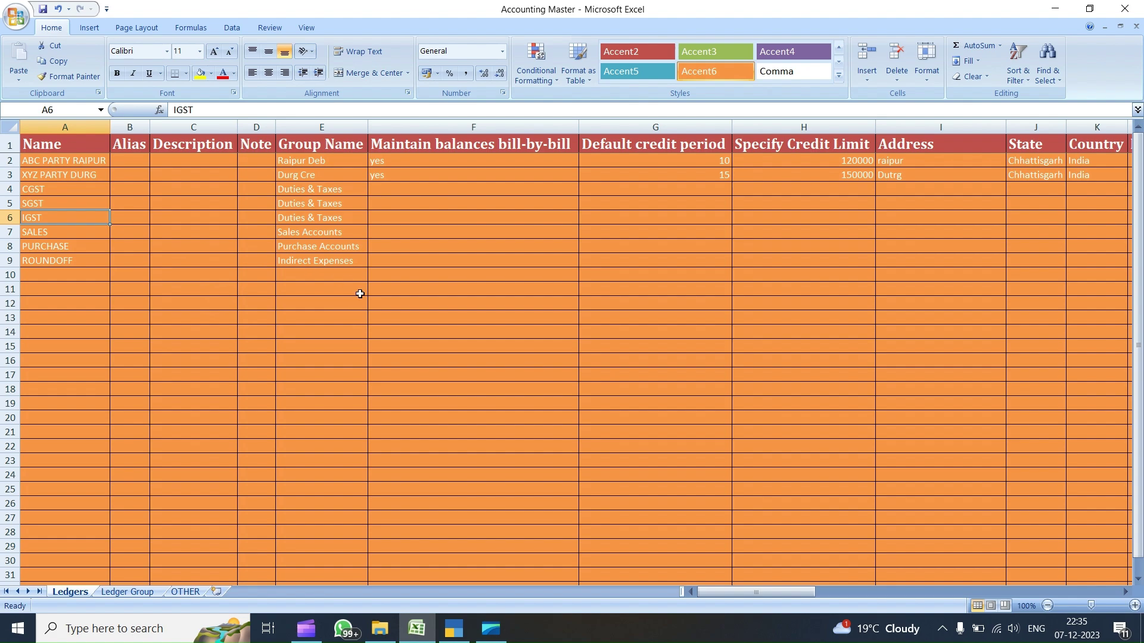
# - In TallyPrime, close Ledger Creation and review the existing ledgers list under Alter Masters
pyautogui.click(453, 628)
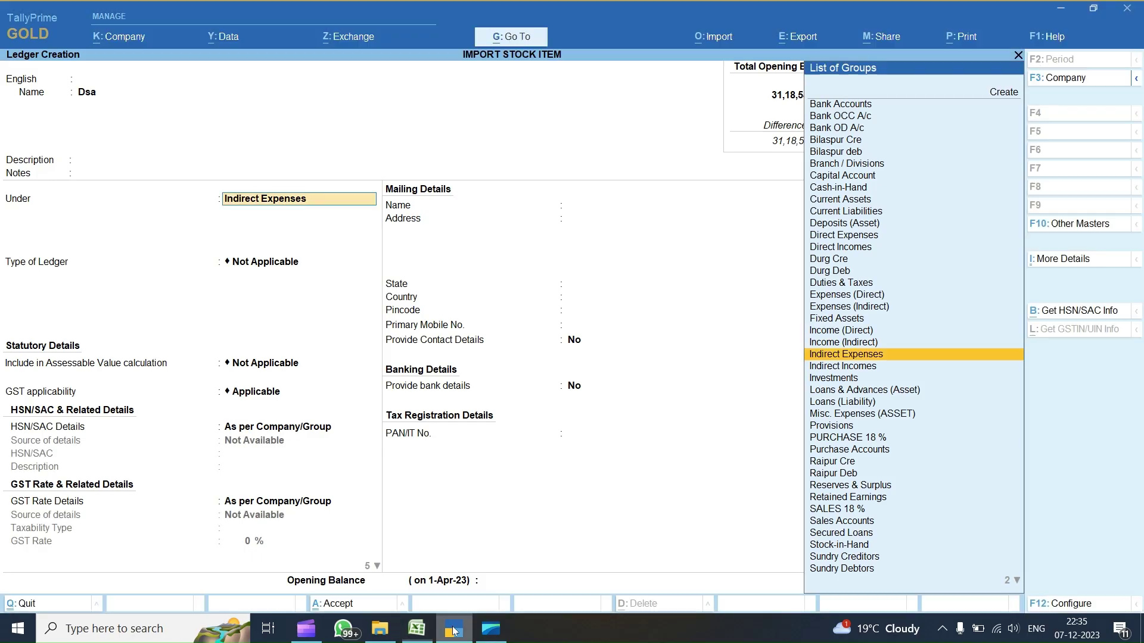
pyautogui.press('Escape')
pyautogui.press('Escape')
pyautogui.press('Escape')
pyautogui.press('Down')
pyautogui.press('Up')
pyautogui.press('Down')
pyautogui.press('Return')
pyautogui.press('Down')
pyautogui.press('Return')
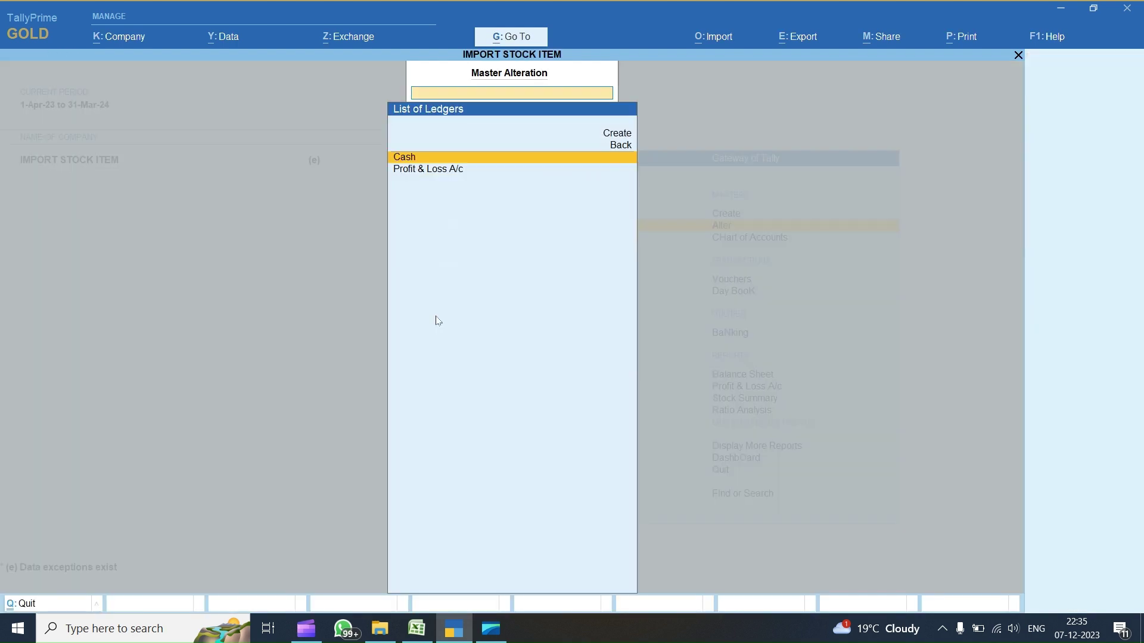
pyautogui.press('Down')
pyautogui.press('Up')
pyautogui.press('Down')
pyautogui.press('Up')
pyautogui.press('Down')
pyautogui.press('Up')
pyautogui.press('Escape')
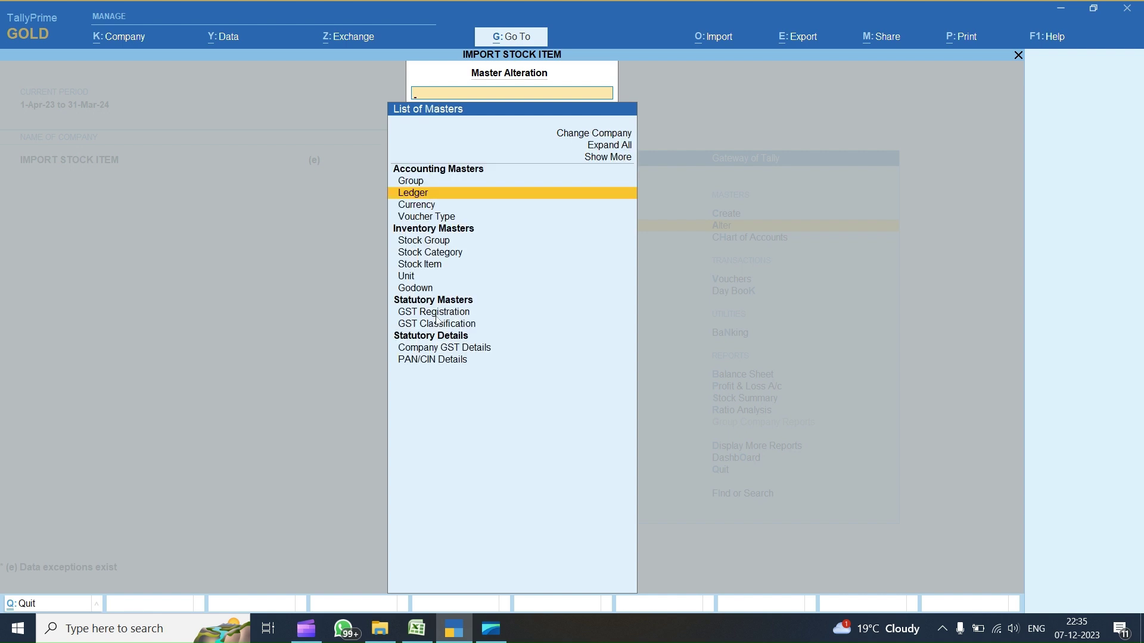
# - Import masters from the Ledgers worksheet with the Ledger template, modifying existing masters, and preview the summary
pyautogui.hotkey('alt', 'o')
pyautogui.press('Return')
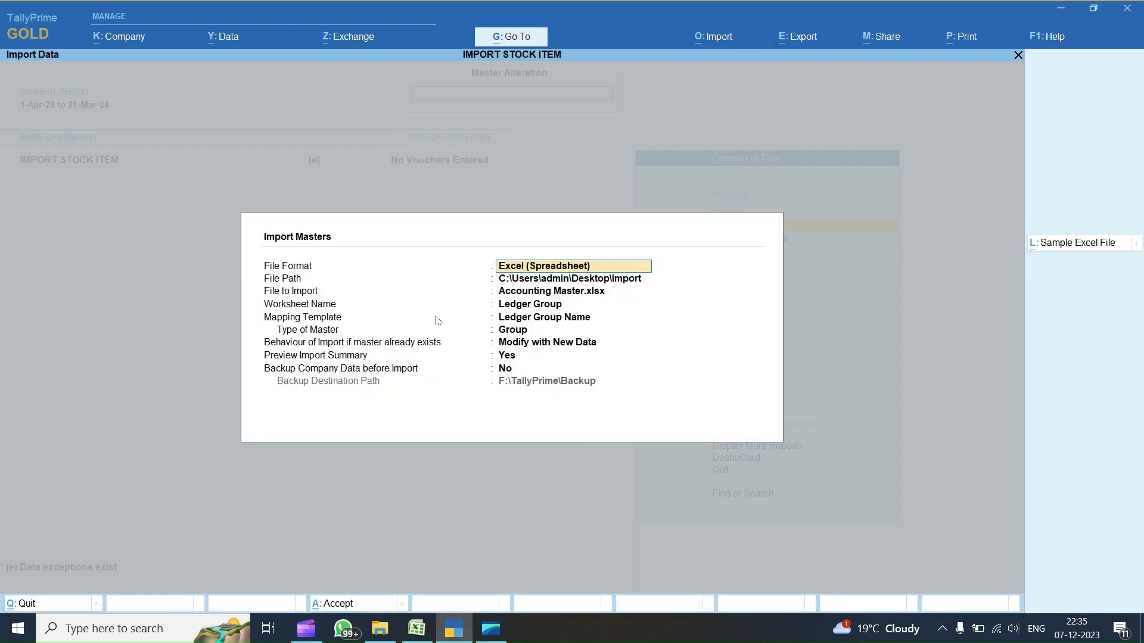
pyautogui.press('Return')
pyautogui.press('Return')
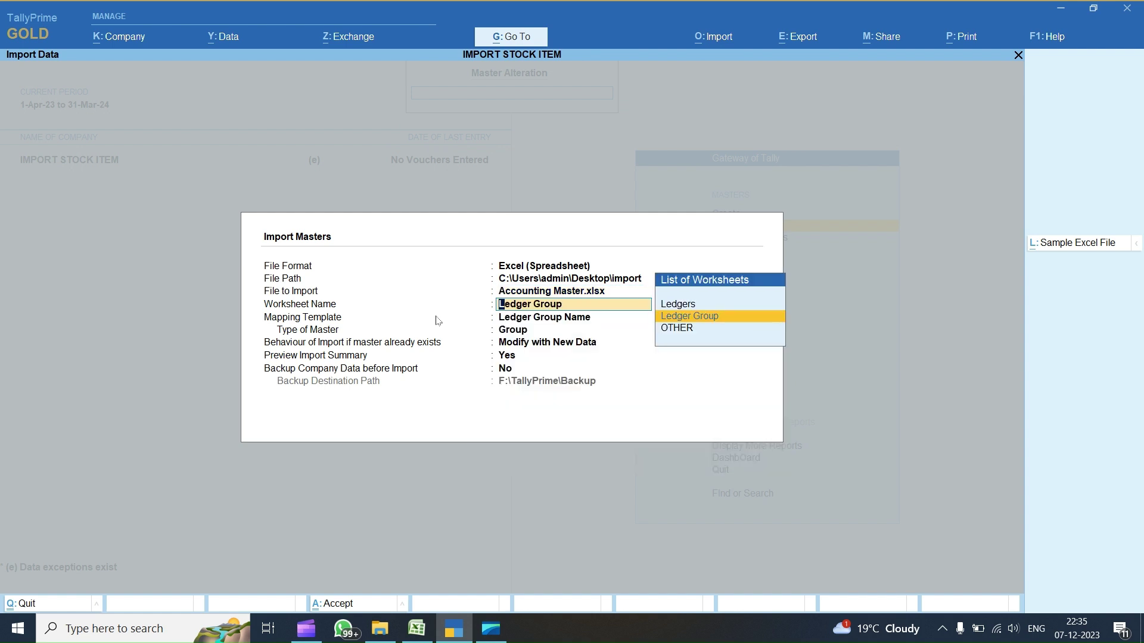
pyautogui.press('Up')
pyautogui.press('Return')
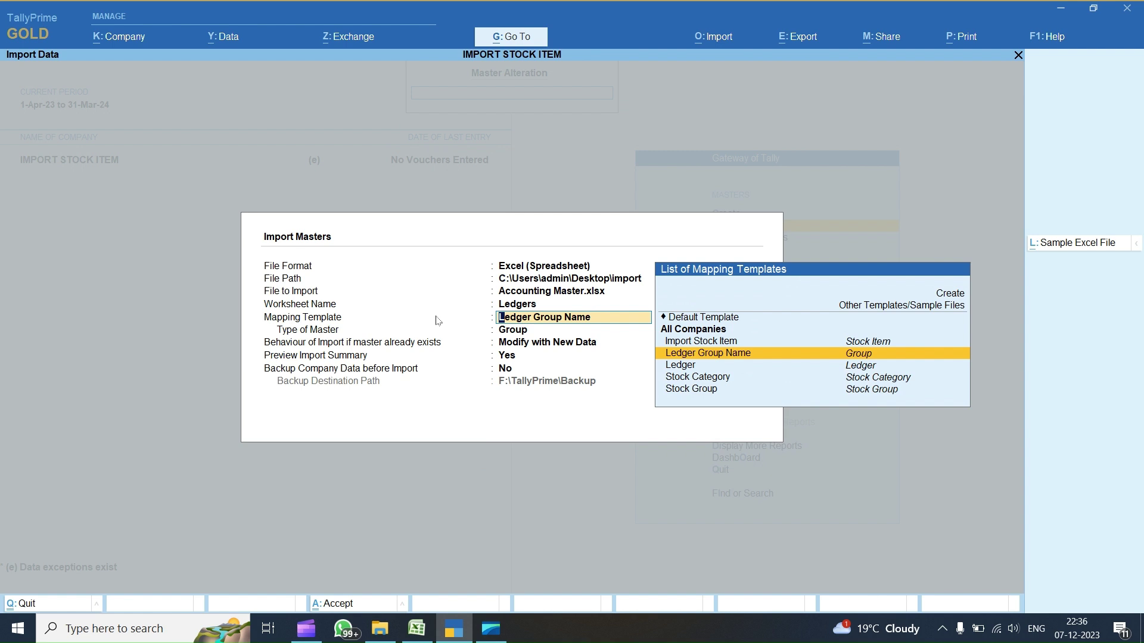
pyautogui.press('Down')
pyautogui.press('Return')
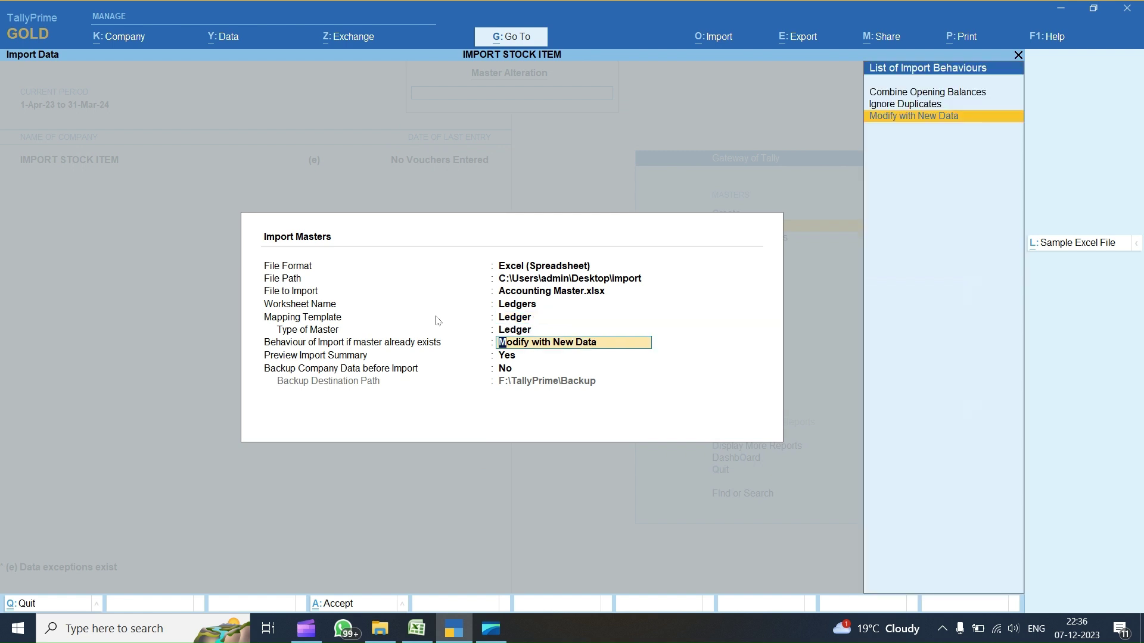
pyautogui.press('Return')
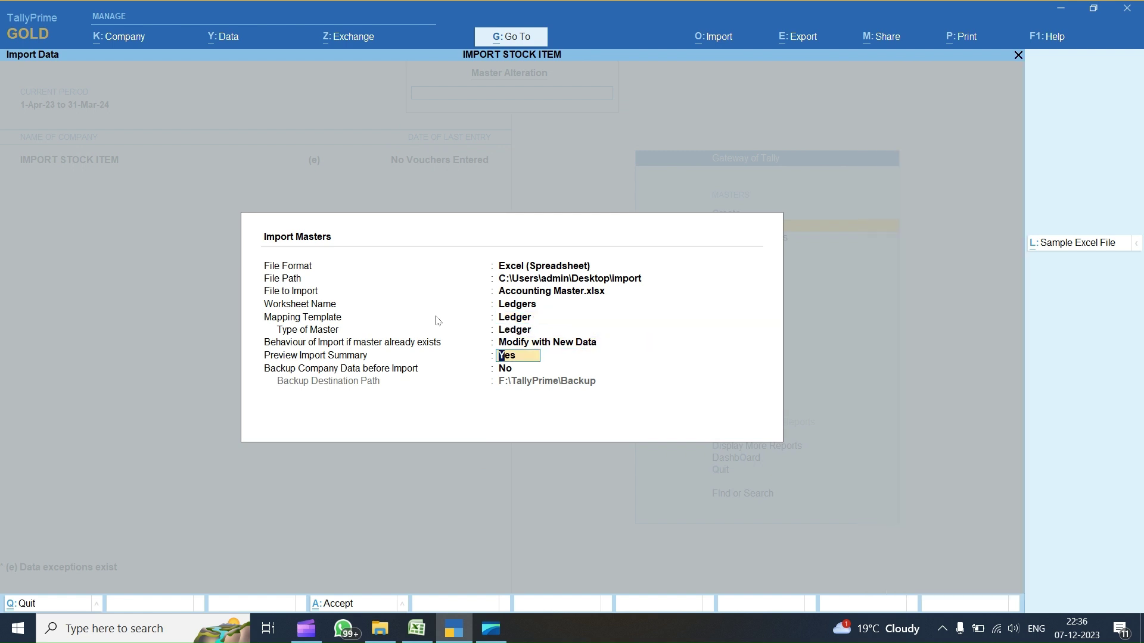
pyautogui.press('Return')
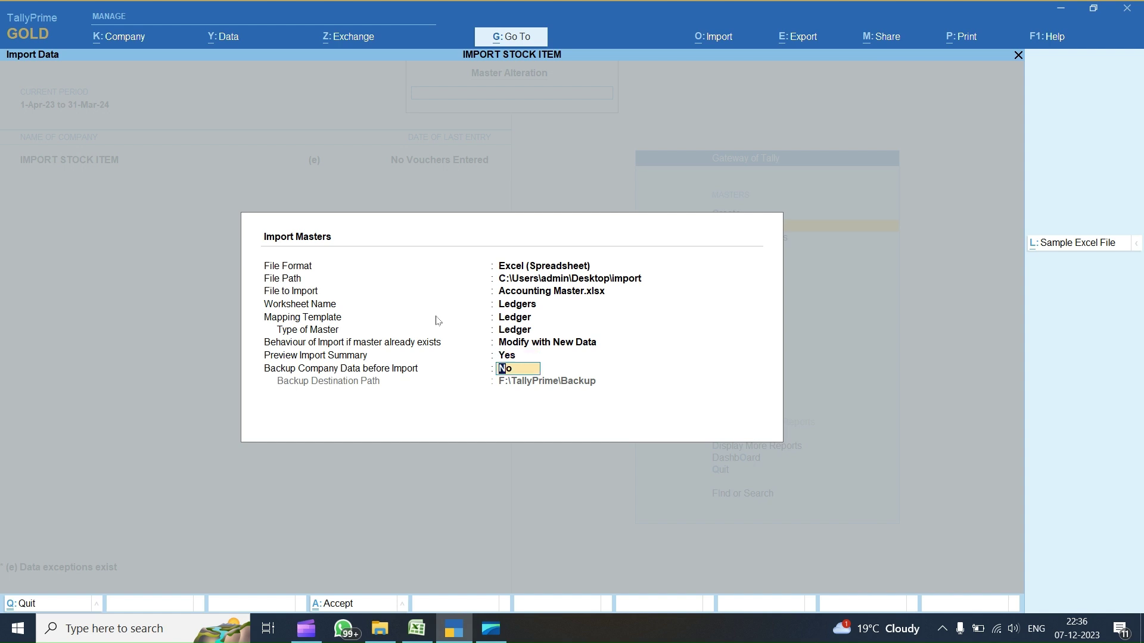
pyautogui.press('Return')
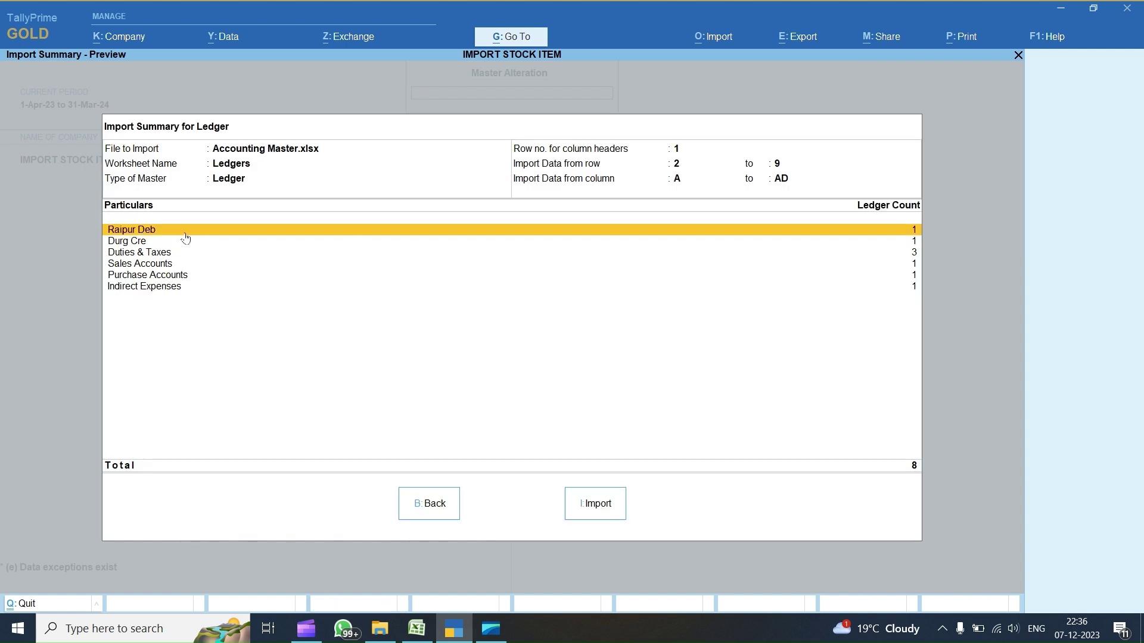
# - Review the summary's group counts, import the 8 ledgers, and dismiss the success message
pyautogui.click(127, 243)
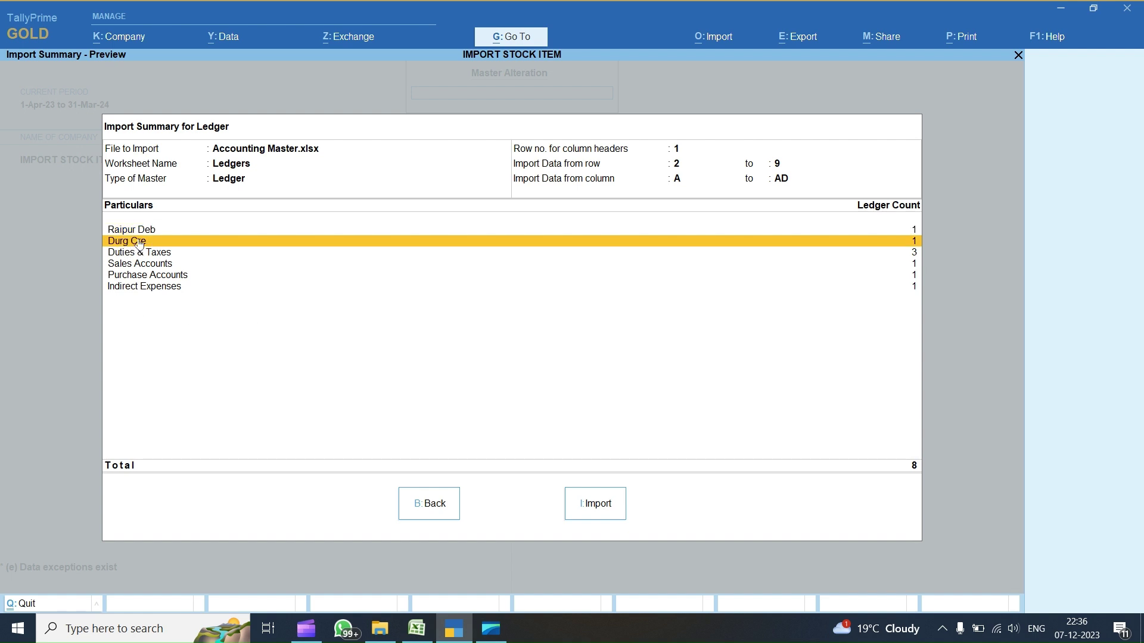
pyautogui.press('Up')
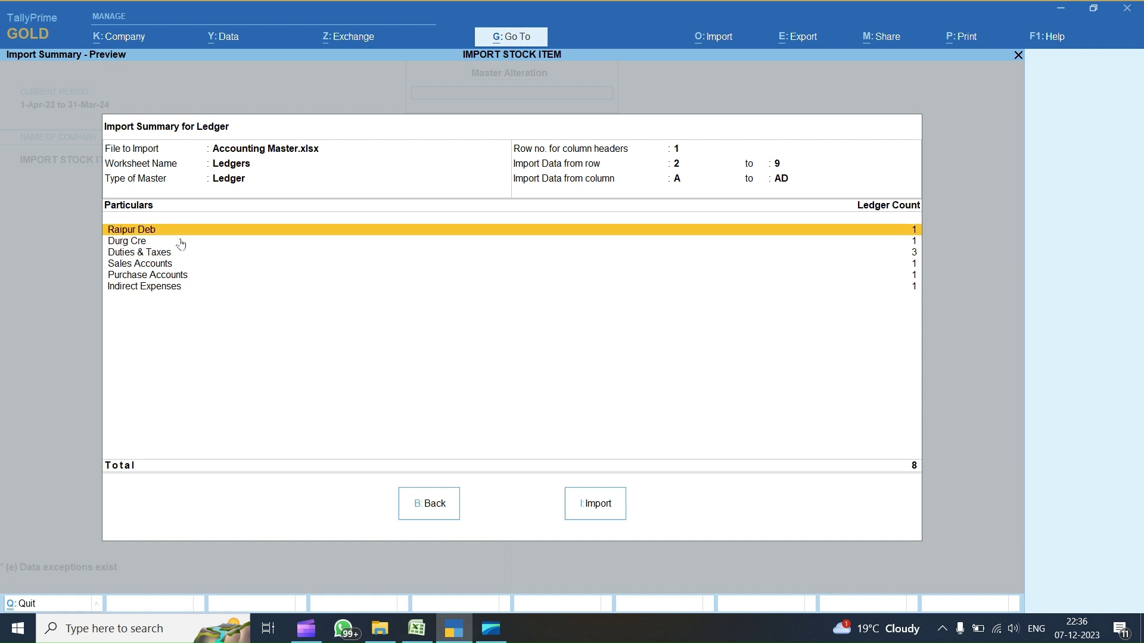
pyautogui.click(140, 256)
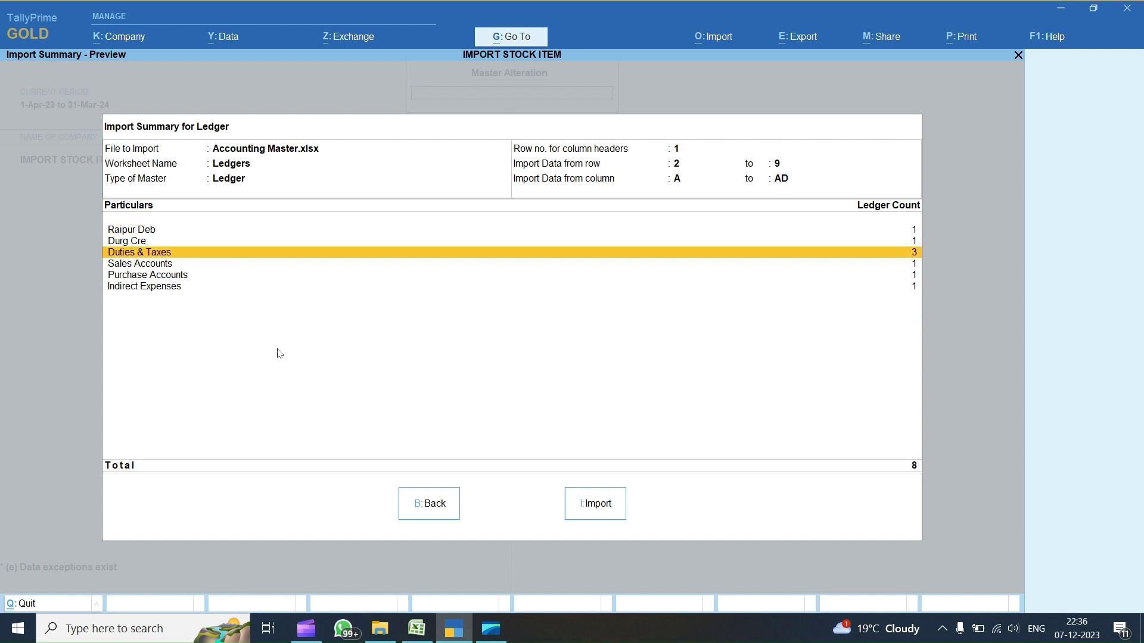
pyautogui.click(592, 506)
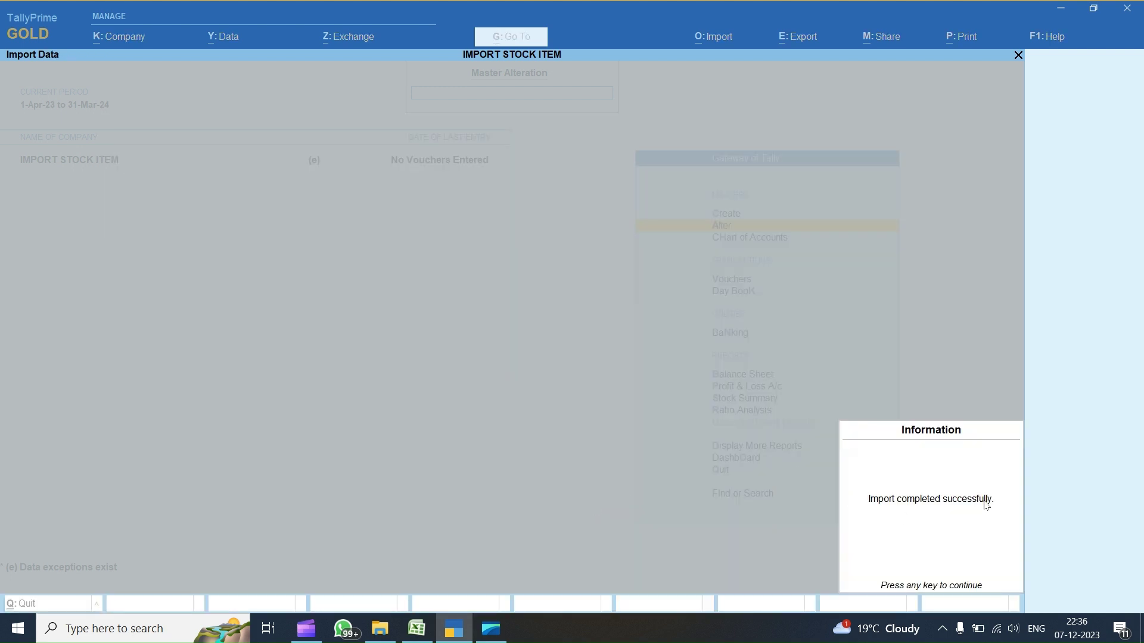
pyautogui.click(988, 511)
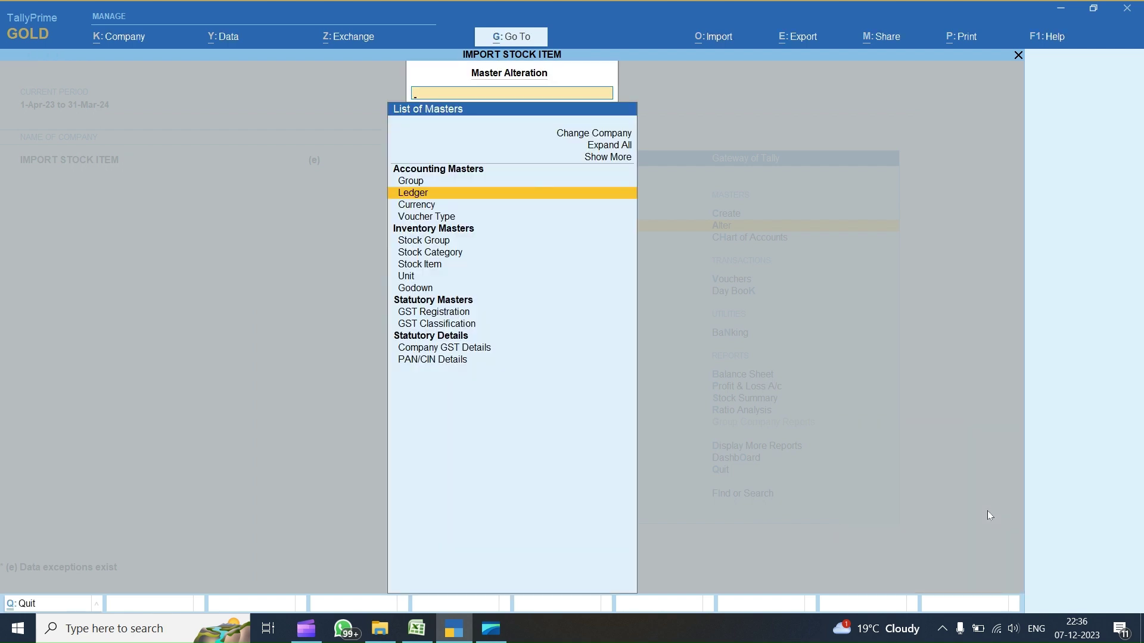
# - Browse the List of Ledgers to confirm the imported ledgers, then return to Gateway of Tally
pyautogui.press('Return')
pyautogui.press('Down')
pyautogui.press('Down')
pyautogui.press('Down')
pyautogui.press('Down')
pyautogui.press('Down')
pyautogui.press('Down')
pyautogui.press('Down')
pyautogui.press('Down')
pyautogui.press('Down')
pyautogui.press('Up')
pyautogui.press('Up')
pyautogui.press('Up')
pyautogui.press('Up')
pyautogui.press('Up')
pyautogui.press('Up')
pyautogui.press('Up')
pyautogui.press('Up')
pyautogui.press('Up')
pyautogui.press('Up')
pyautogui.press('Down')
pyautogui.press('Down')
pyautogui.press('Down')
pyautogui.press('Down')
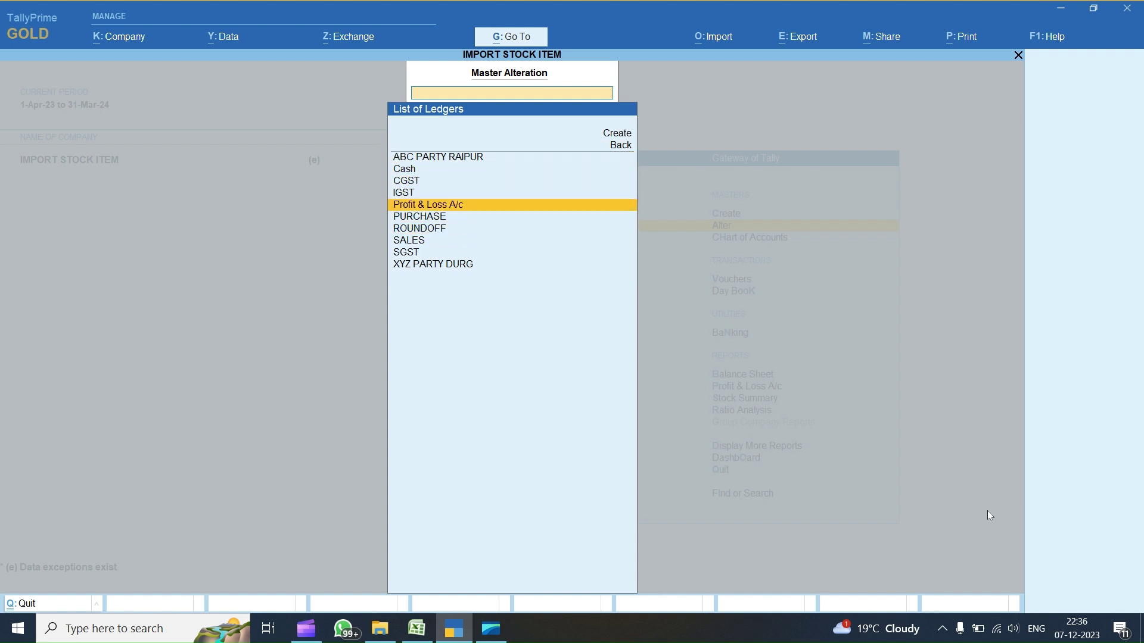
pyautogui.press('Down')
pyautogui.press('Down')
pyautogui.press('Escape')
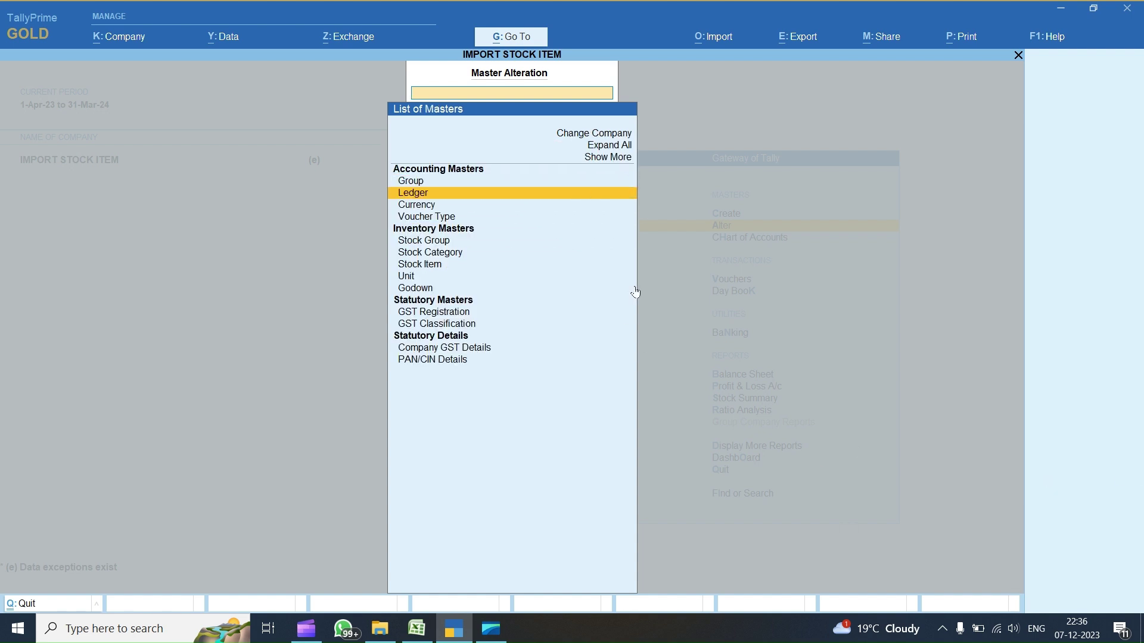
pyautogui.press('Escape')
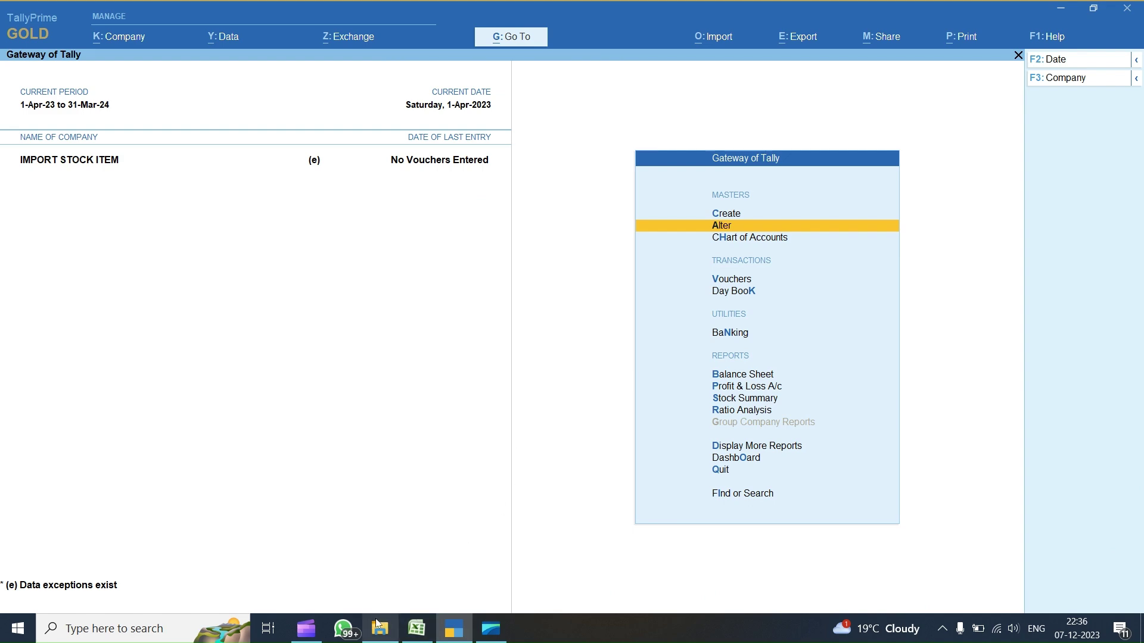
# - Return to the Ledgers sheet in Excel and enter SALES in row 10's Group Name cell
pyautogui.click(416, 628)
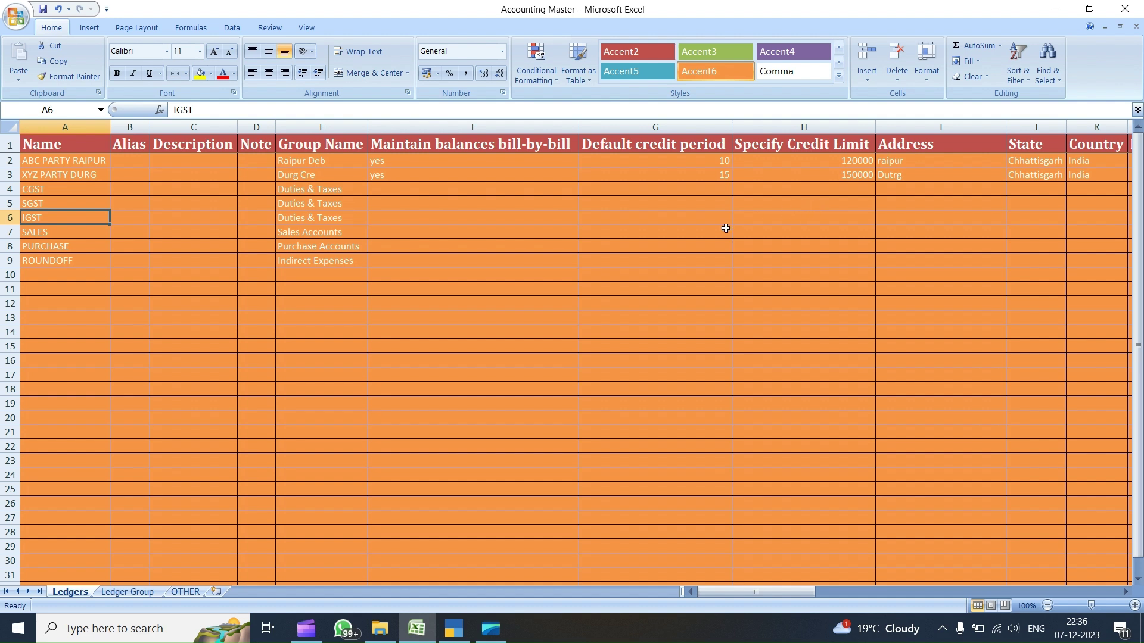
pyautogui.press('Down')
pyautogui.press('Down')
pyautogui.press('Right')
pyautogui.press('Right')
pyautogui.press('Right')
pyautogui.press('Right')
pyautogui.press('Right')
pyautogui.press('Right')
pyautogui.press('Right')
pyautogui.press('Right')
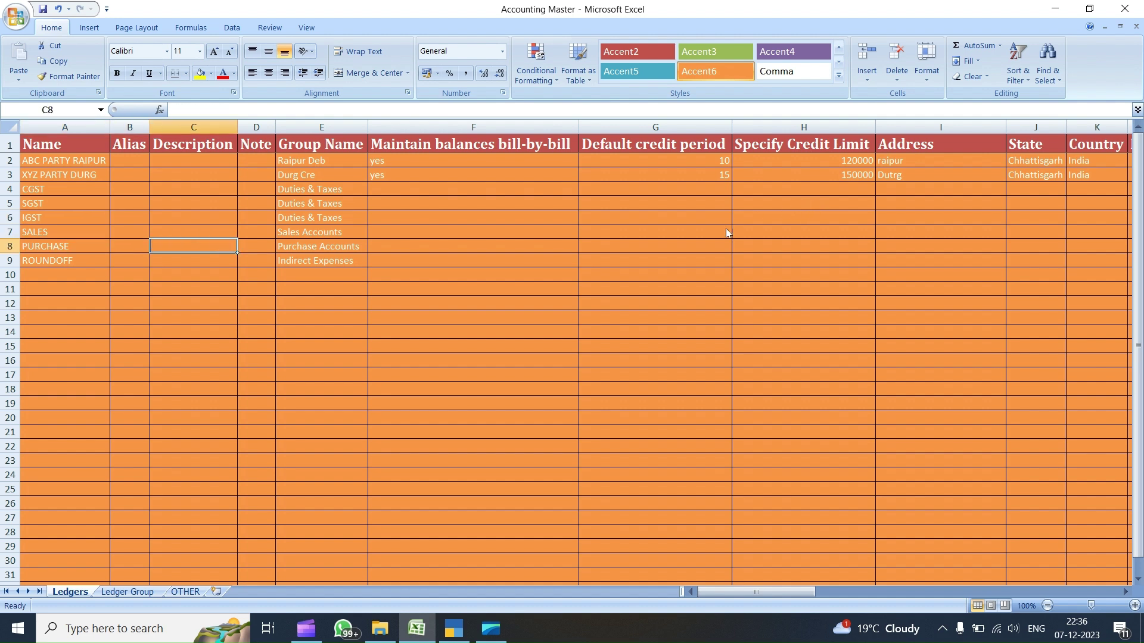
pyautogui.press('Right')
pyautogui.press('Right')
pyautogui.press('Right')
pyautogui.press('Right')
pyautogui.press('Right')
pyautogui.press('Right')
pyautogui.press('Right')
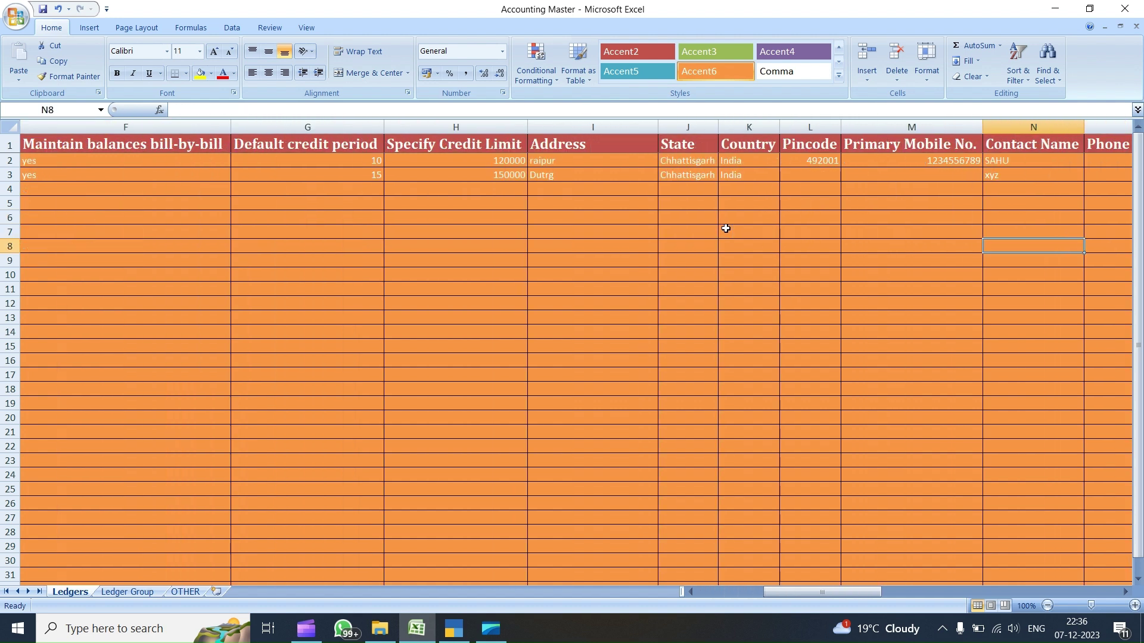
pyautogui.press('Down')
pyautogui.press('Down')
pyautogui.press('Up')
pyautogui.press('Up')
pyautogui.press('Up')
pyautogui.press('Up')
pyautogui.press('Up')
pyautogui.press('Up')
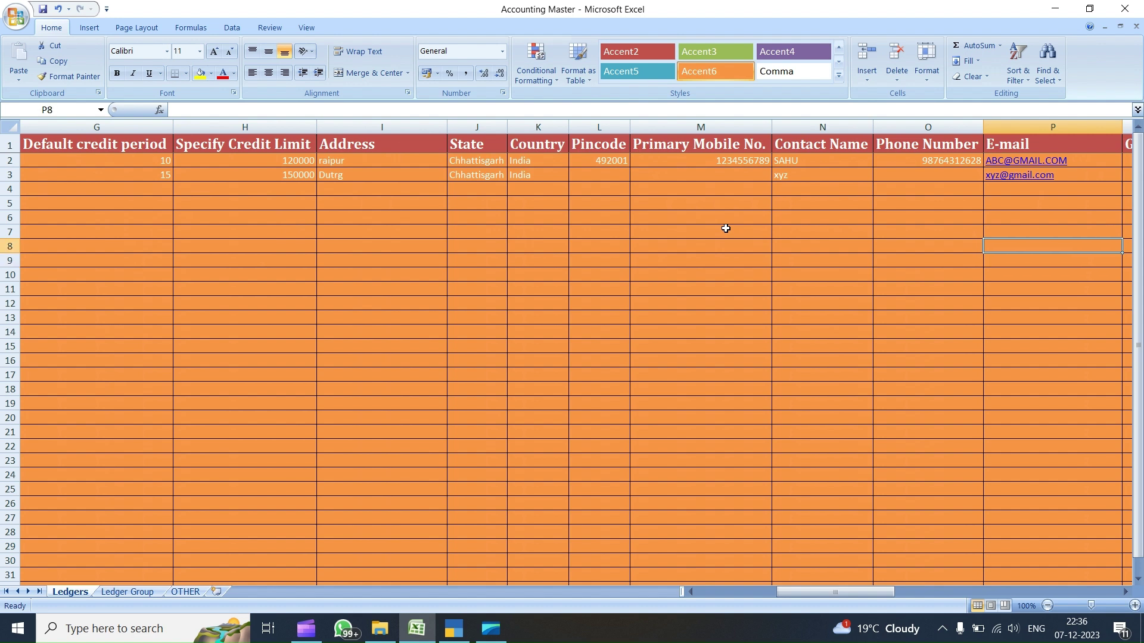
pyautogui.press('Up')
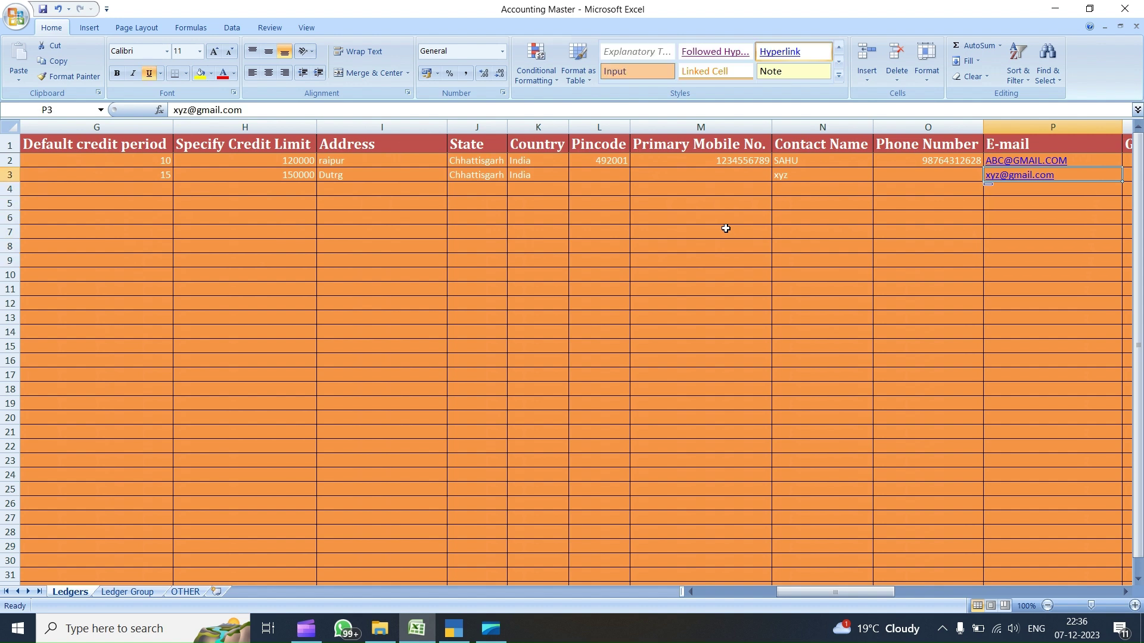
pyautogui.press('Down')
pyautogui.press('Down')
pyautogui.press('Down')
pyautogui.press('Down')
pyautogui.hotkey('ctrl', 'Left')
pyautogui.press('Down')
pyautogui.press('Down')
pyautogui.press('Down')
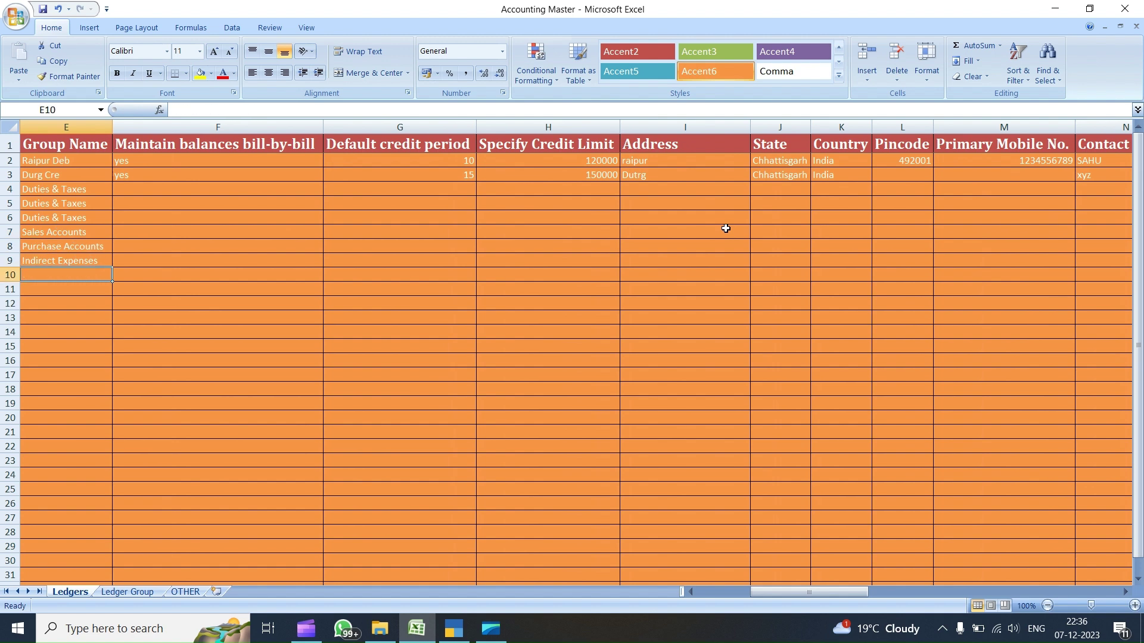
pyautogui.write('SALES')
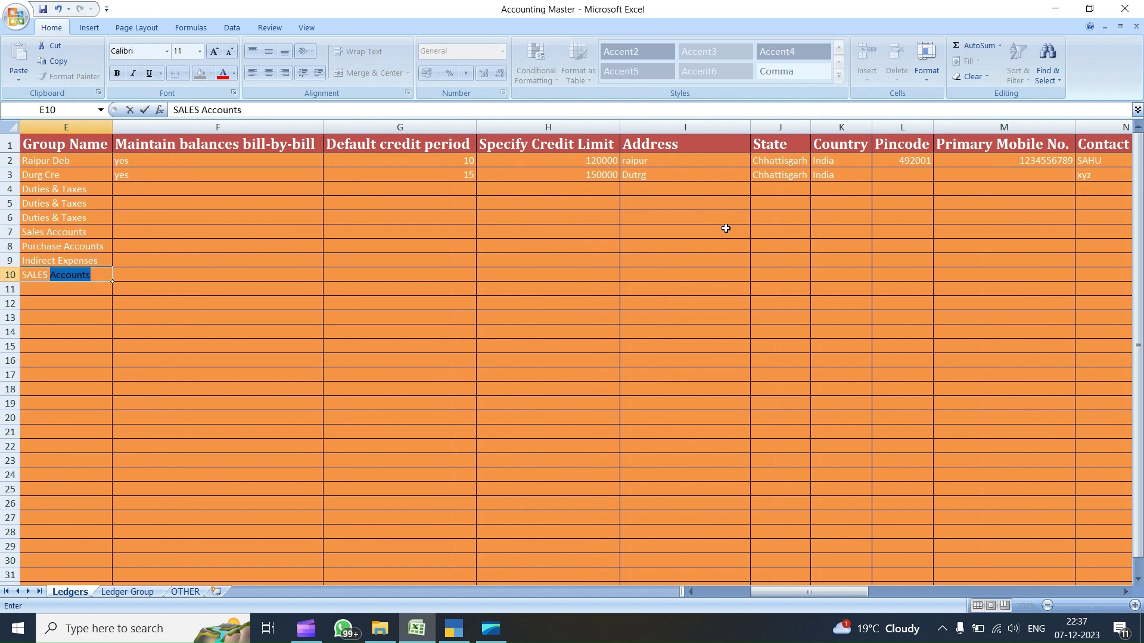
pyautogui.press('Return')
# - Name row 10 'SALES 18 %' and copy its group SALES 18 % from the Ledger Group sheet
pyautogui.press('Up')
pyautogui.press('Left')
pyautogui.press('Left')
pyautogui.press('Left')
pyautogui.press('Left')
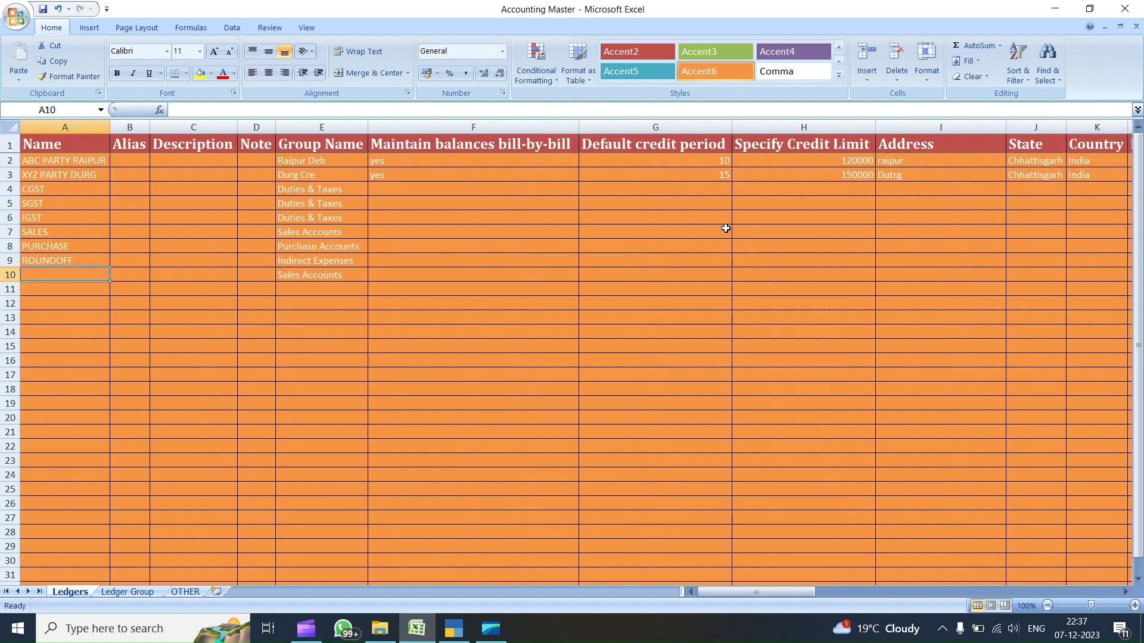
pyautogui.write('SALES 18')
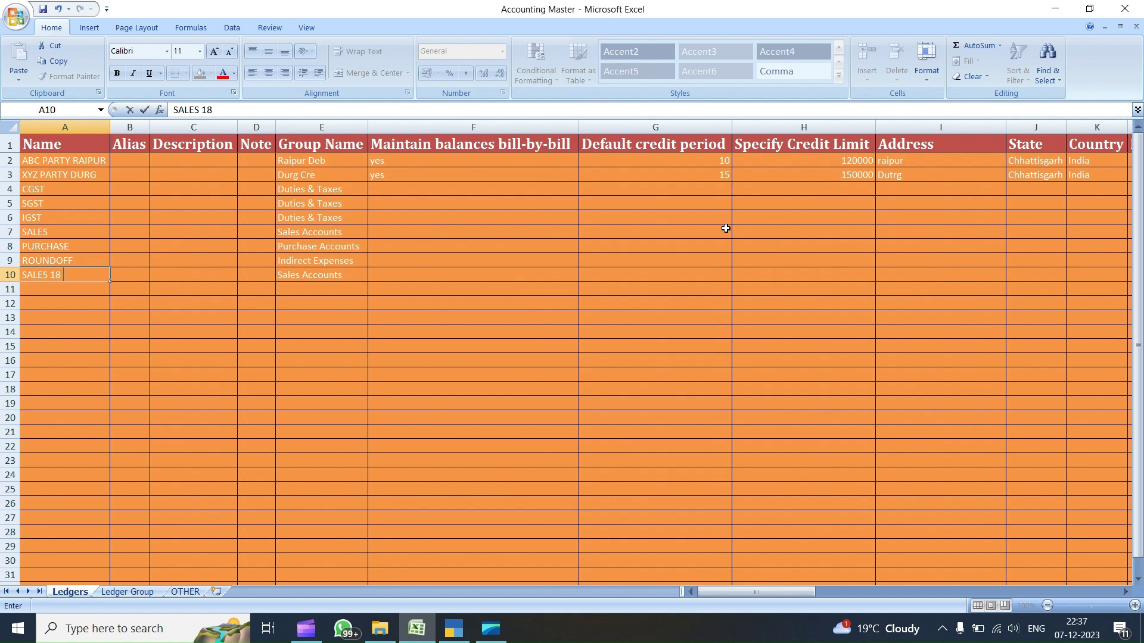
pyautogui.write(' %')
pyautogui.press('Tab')
pyautogui.press('Tab')
pyautogui.press('Tab')
pyautogui.press('Tab')
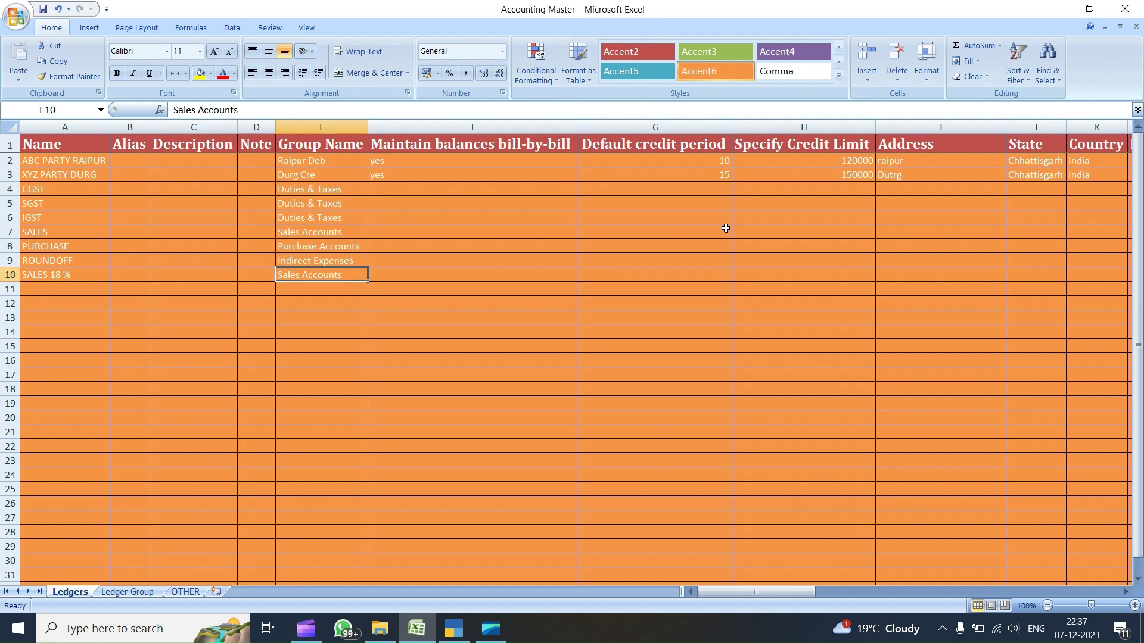
pyautogui.click(127, 592)
pyautogui.click(64, 249)
pyautogui.hotkey('ctrl', 'c')
pyautogui.click(70, 591)
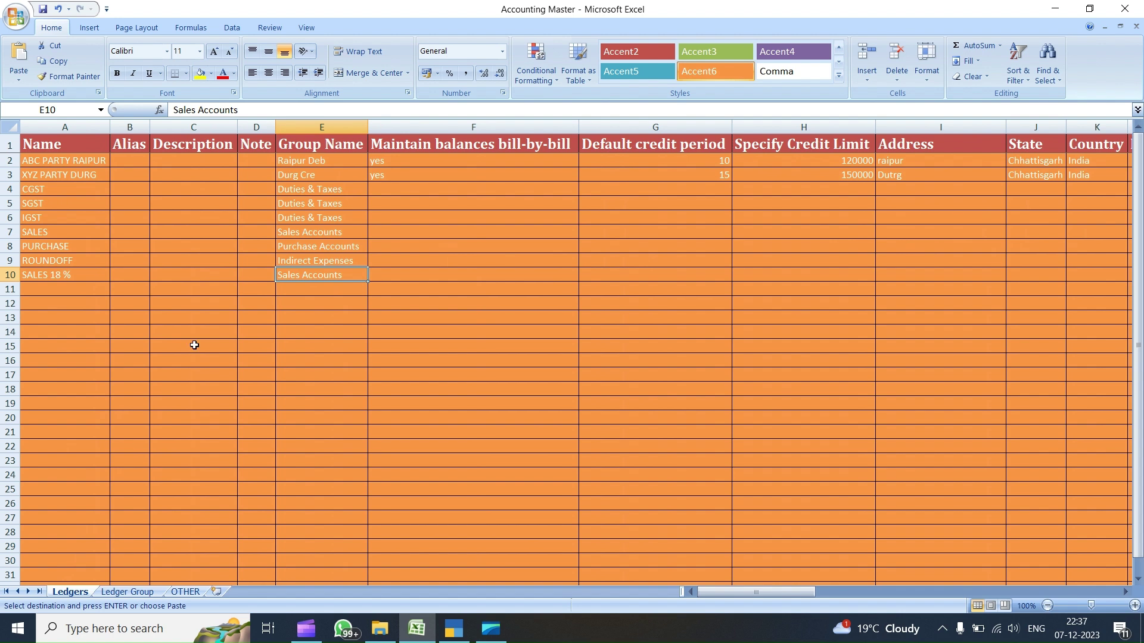
pyautogui.hotkey('ctrl', 'v')
pyautogui.press('Escape')
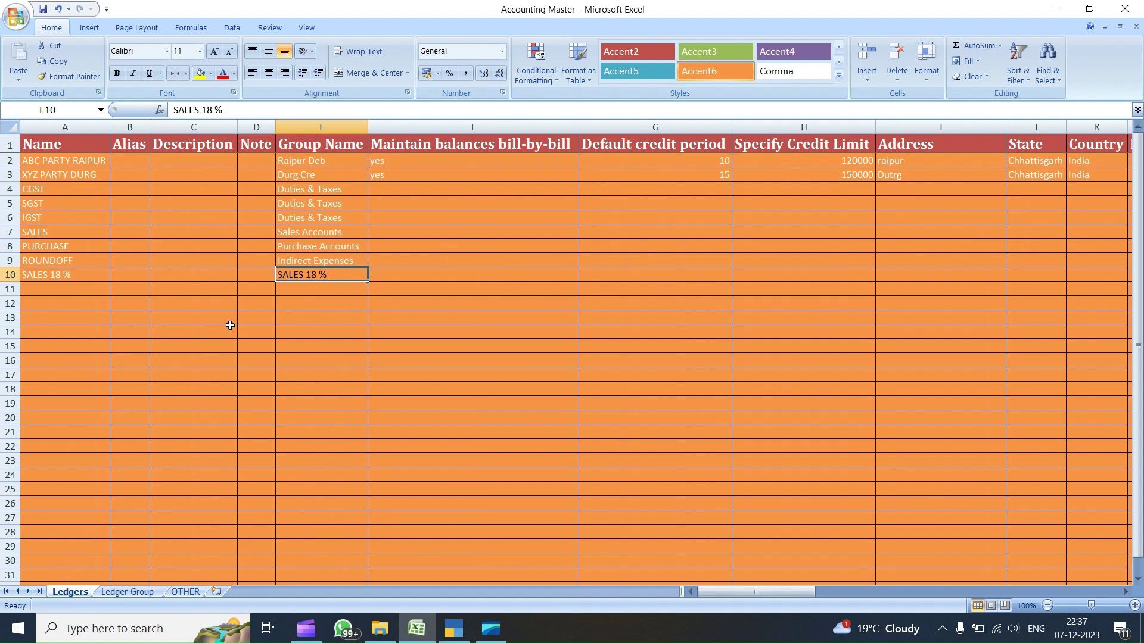
# - Name row 11 'PURCHASE 18%' and copy its group PURCHASE 18 % from the Ledger Group sheet
pyautogui.press('Down')
pyautogui.press('Left')
pyautogui.press('Left')
pyautogui.press('Left')
pyautogui.press('Left')
pyautogui.write('PURCHASE 18%')
pyautogui.press('Right')
pyautogui.press('Right')
pyautogui.press('Right')
pyautogui.press('Right')
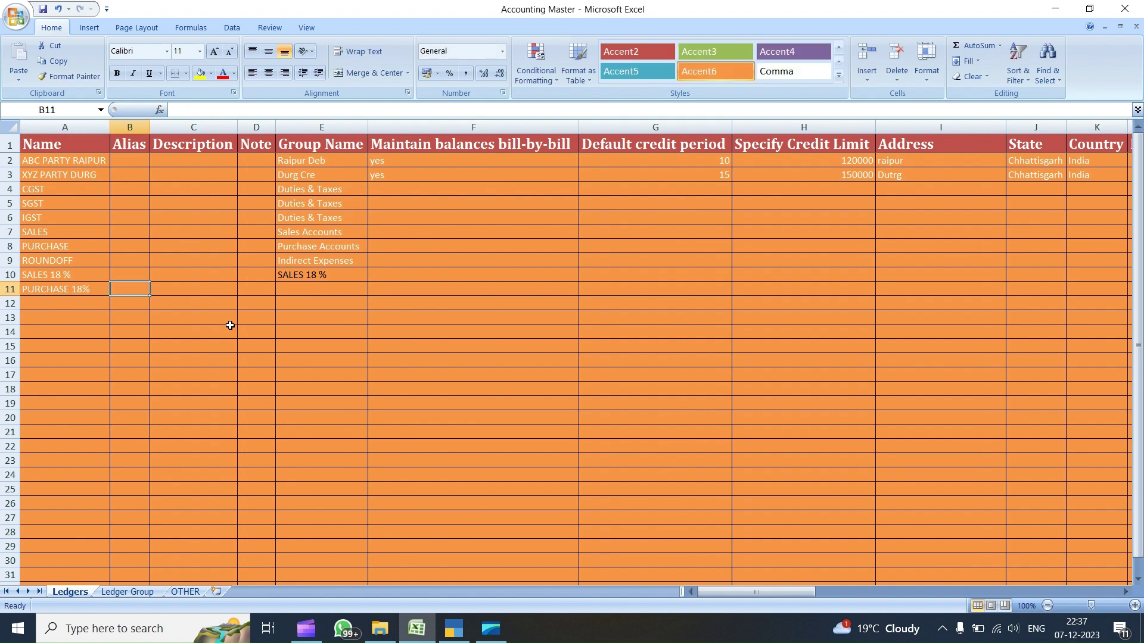
pyautogui.click(127, 591)
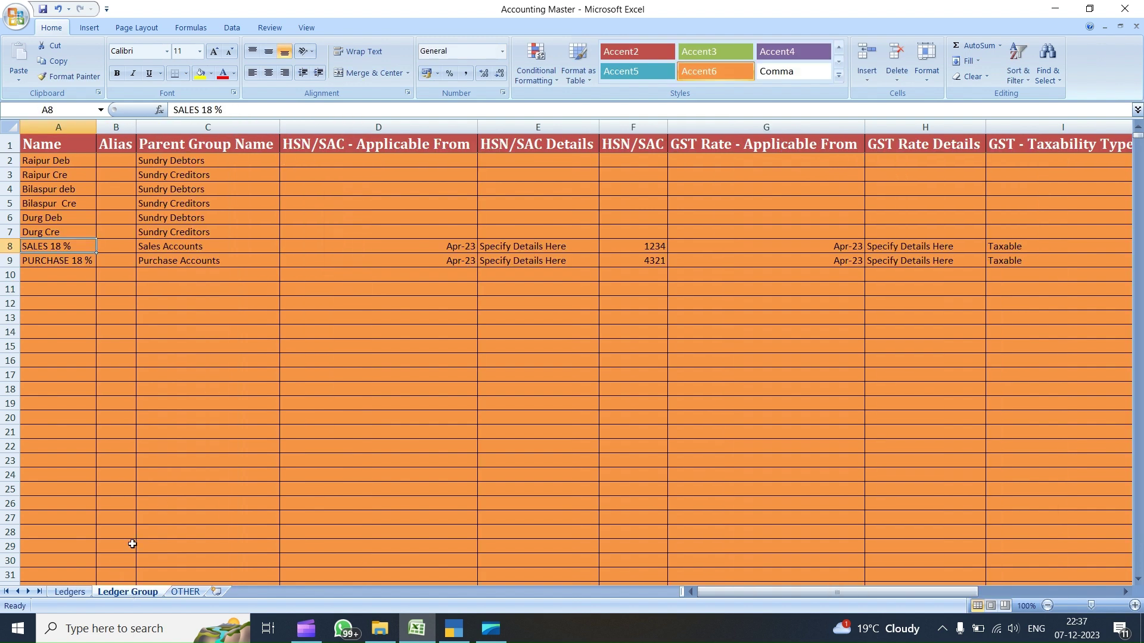
pyautogui.click(72, 265)
pyautogui.hotkey('ctrl', 'c')
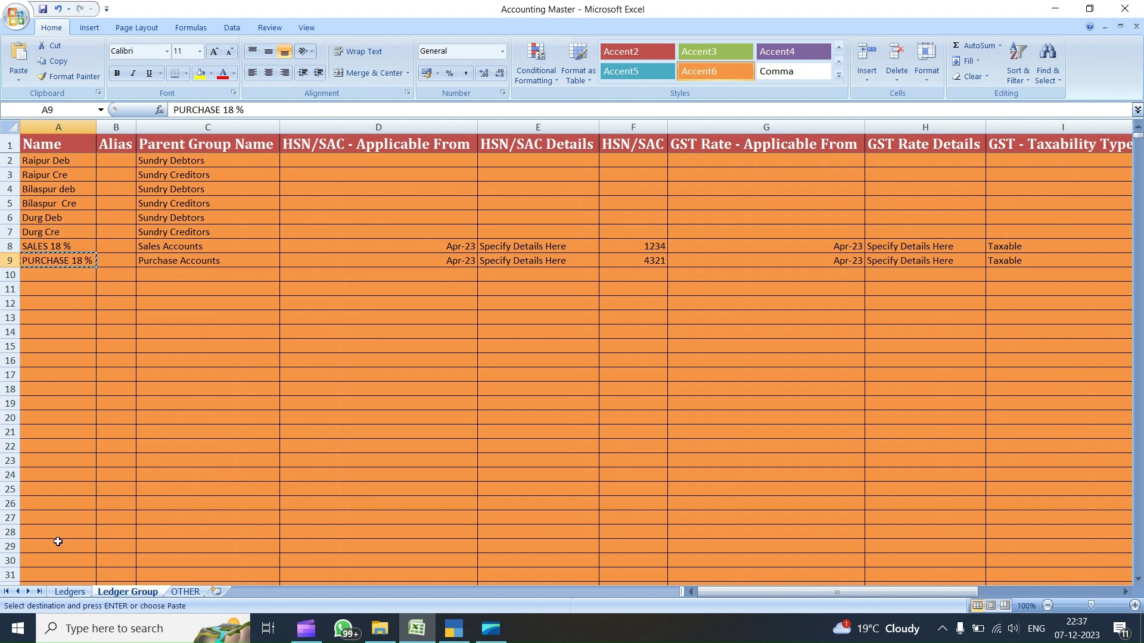
pyautogui.click(68, 590)
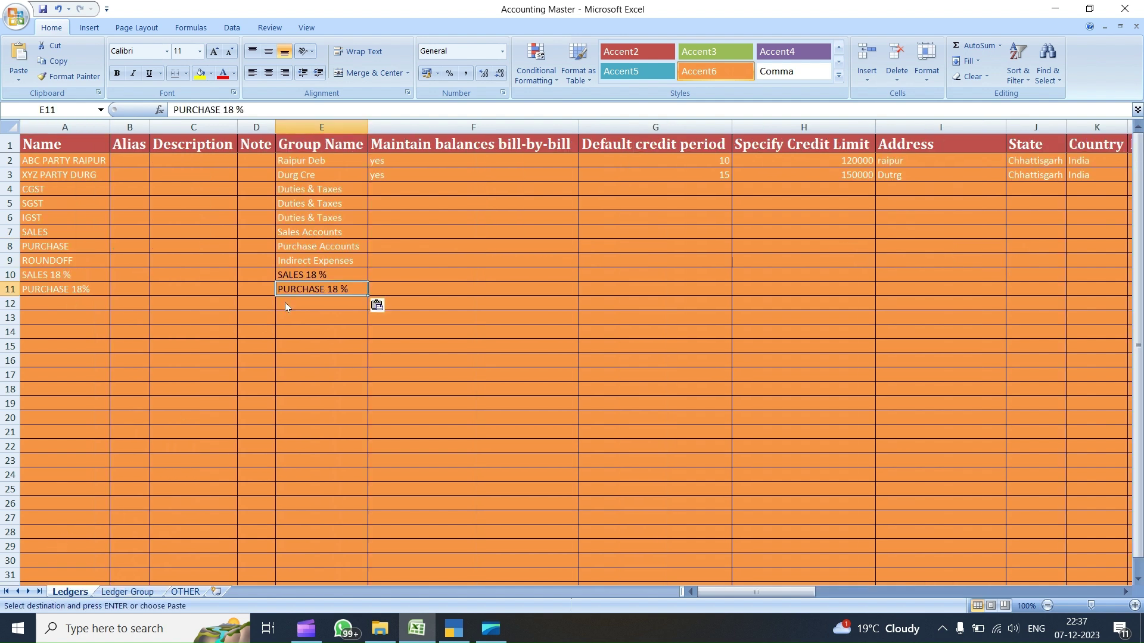
pyautogui.hotkey('ctrl', 'v')
pyautogui.press('Right')
pyautogui.press('Up')
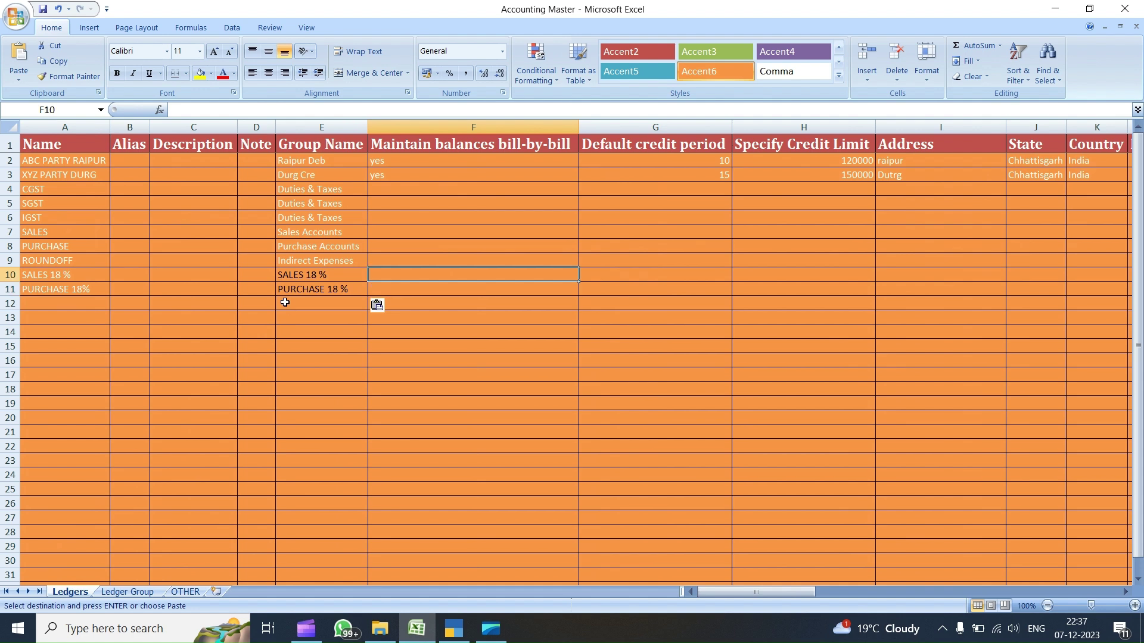
pyautogui.press('Right')
pyautogui.press('Right')
pyautogui.press('Right')
pyautogui.press('Right')
pyautogui.press('Right')
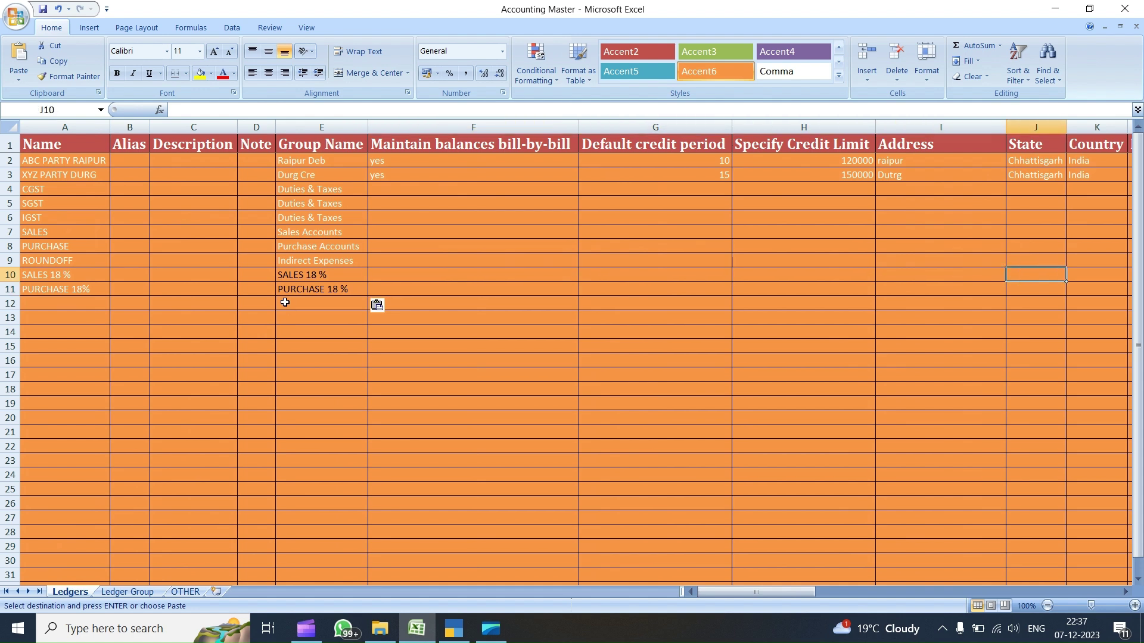
pyautogui.press('Right')
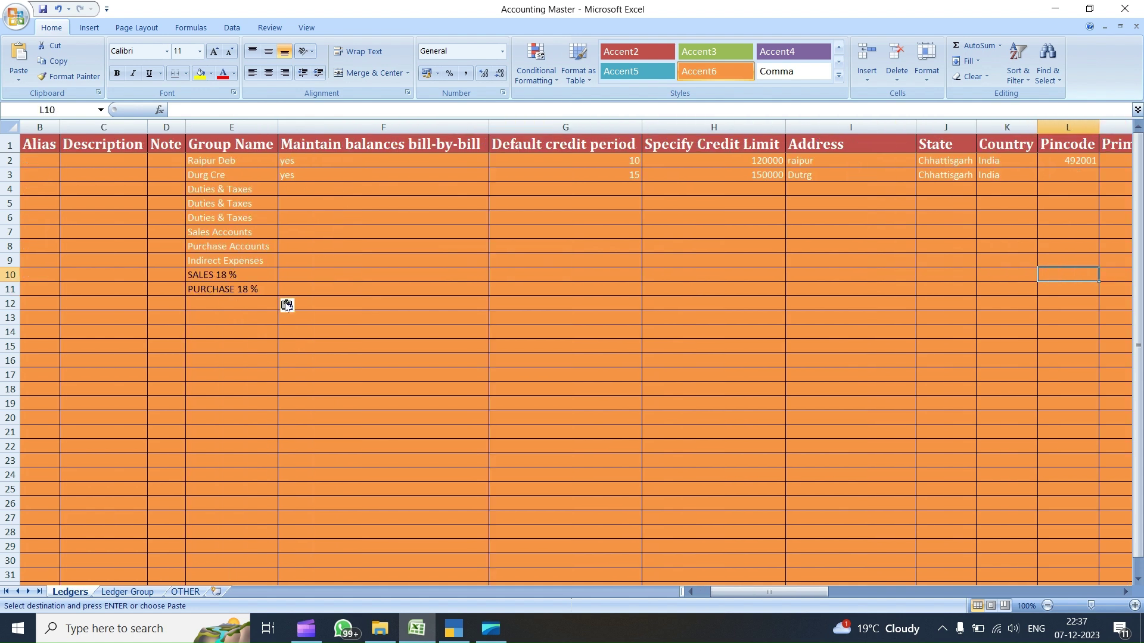
pyautogui.press('Right')
pyautogui.press('Right')
pyautogui.press('Right')
pyautogui.press('Right')
pyautogui.press('Right')
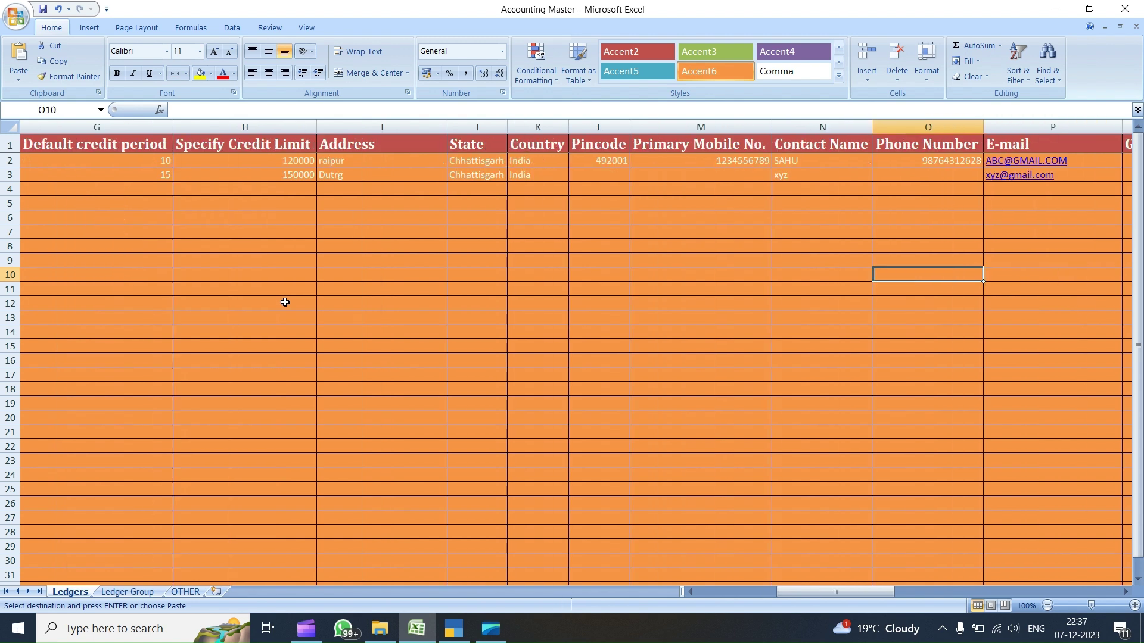
# - Enter APR 23 as the registration start date in rows 9 and 10
pyautogui.press('Up')
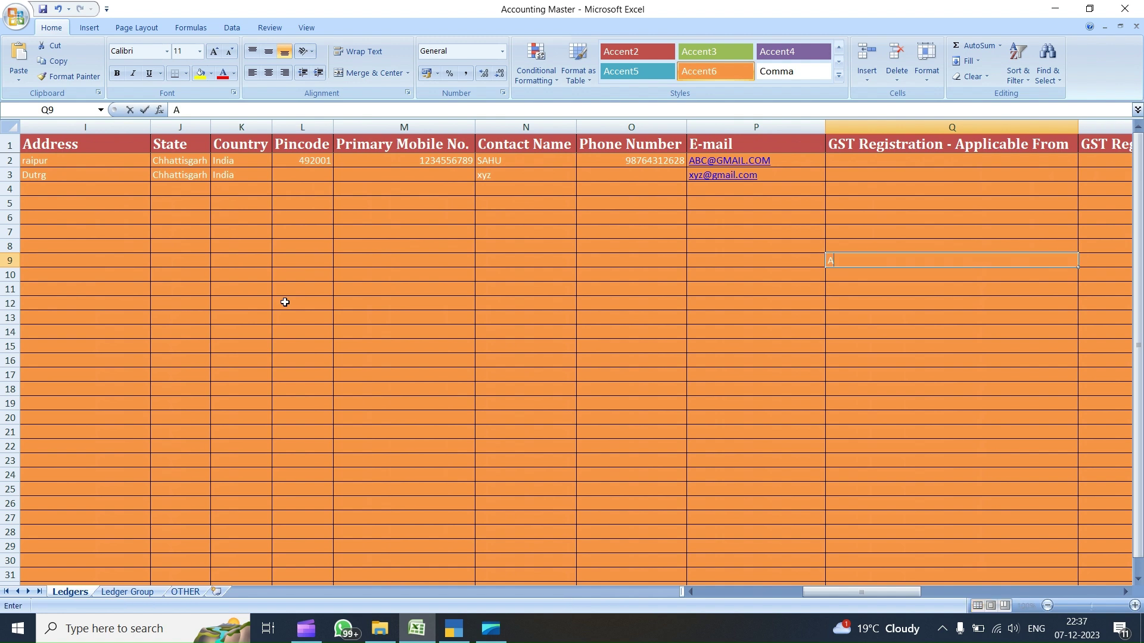
pyautogui.write('APR 23')
pyautogui.press('Return')
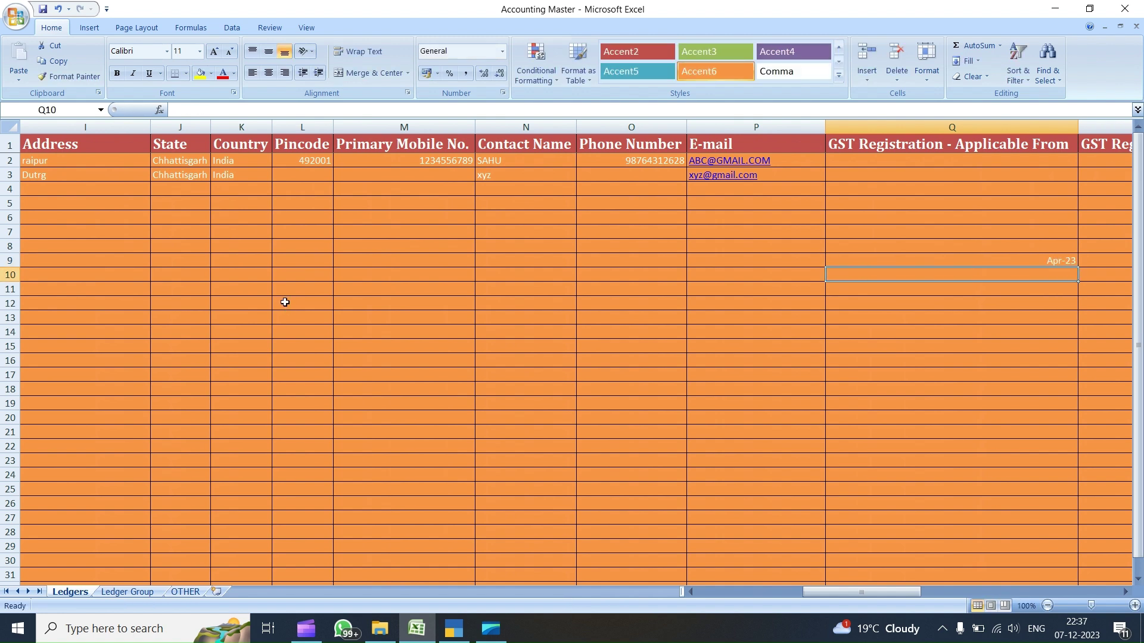
pyautogui.write('APR 23')
pyautogui.press('Return')
# - Paste Taxable from the clipboard history into the row 9 GST Registration Type cell
pyautogui.press('Up')
pyautogui.press('Right')
pyautogui.press('Right')
pyautogui.press('Up')
pyautogui.press('Left')
pyautogui.press('Left')
pyautogui.press('Right')
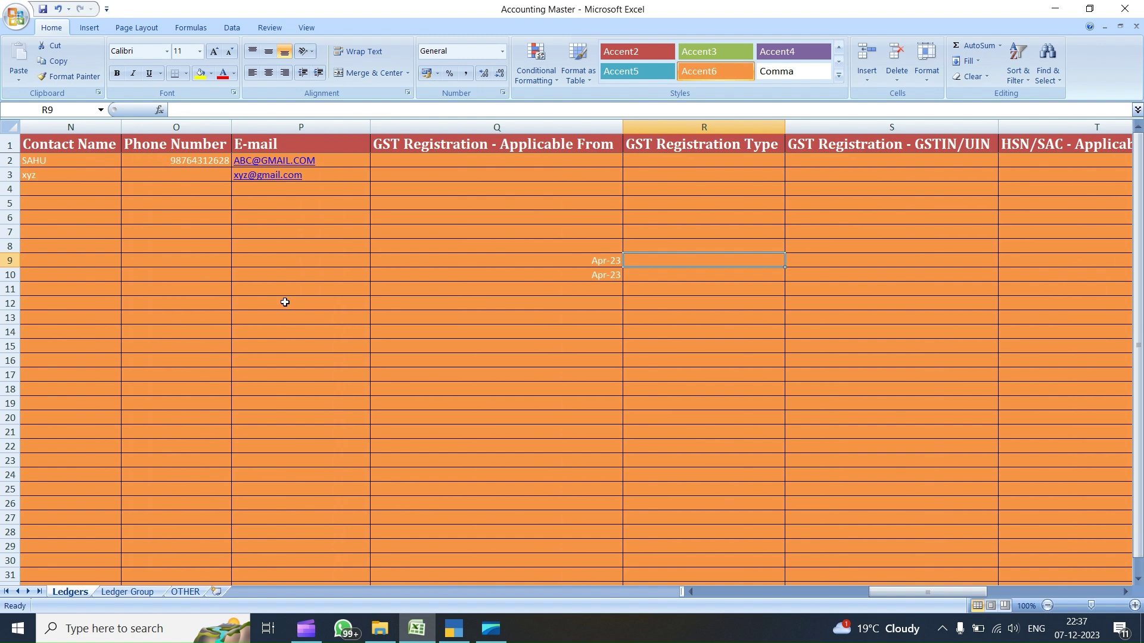
pyautogui.press('super+v')
pyautogui.press('Down')
pyautogui.press('Down')
pyautogui.press('Down')
pyautogui.press('Down')
pyautogui.press('Down')
# - Copy Taxable down to row 10 and enter 18 in the row 9 GSTIN cell
pyautogui.press('Down')
pyautogui.press('Down')
pyautogui.press('Down')
pyautogui.press('Down')
pyautogui.press('Down')
pyautogui.press('Down')
pyautogui.press('Up')
pyautogui.press('Return')
pyautogui.hotkey('ctrl', 'c')
pyautogui.press('Down')
pyautogui.hotkey('ctrl', 'v')
pyautogui.press('Right')
pyautogui.press('Up')
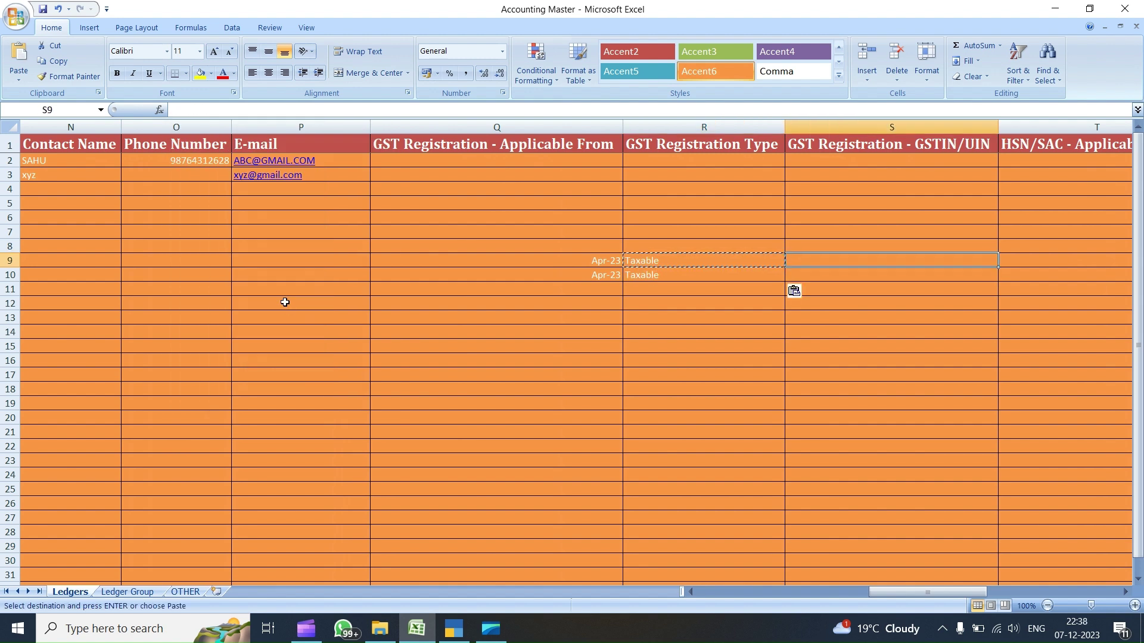
pyautogui.write('18')
pyautogui.press('Return')
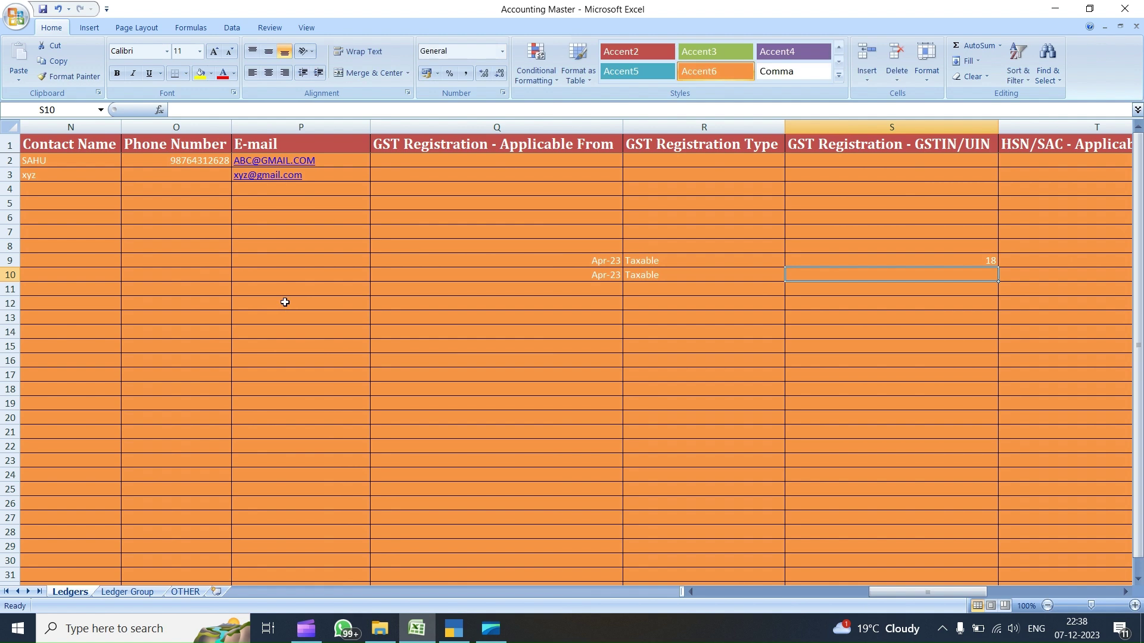
# - Clear the mistaken GST Registration date, type and GSTIN 18 entries in rows 9–10
pyautogui.press('Left')
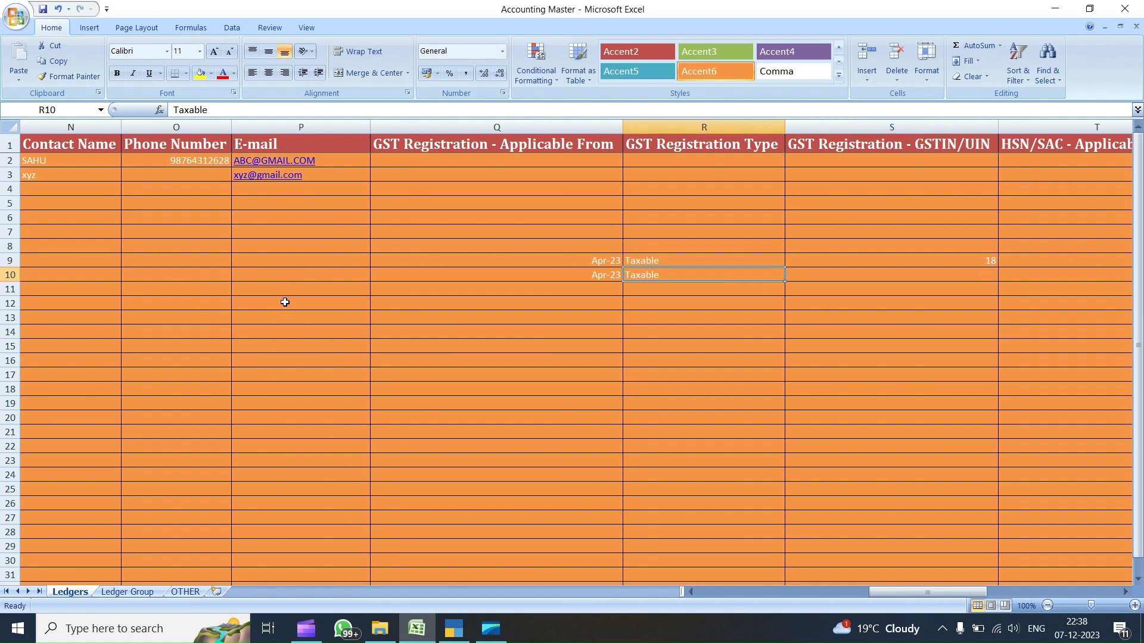
pyautogui.moveTo(595, 262); pyautogui.dragTo(650, 277)
pyautogui.press('Delete')
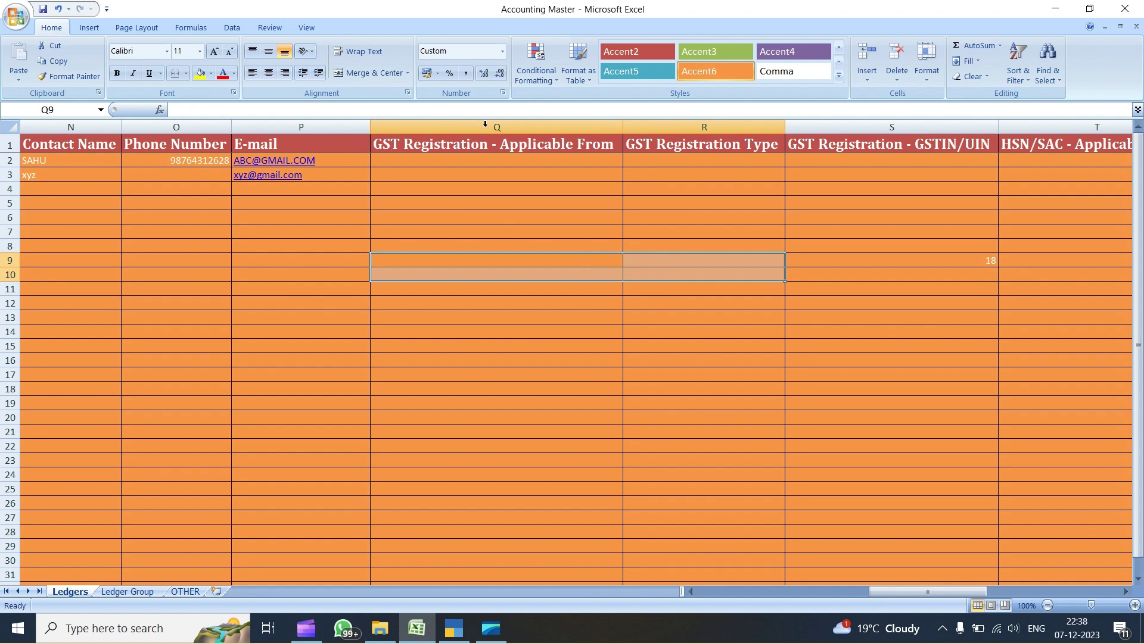
pyautogui.click(594, 175)
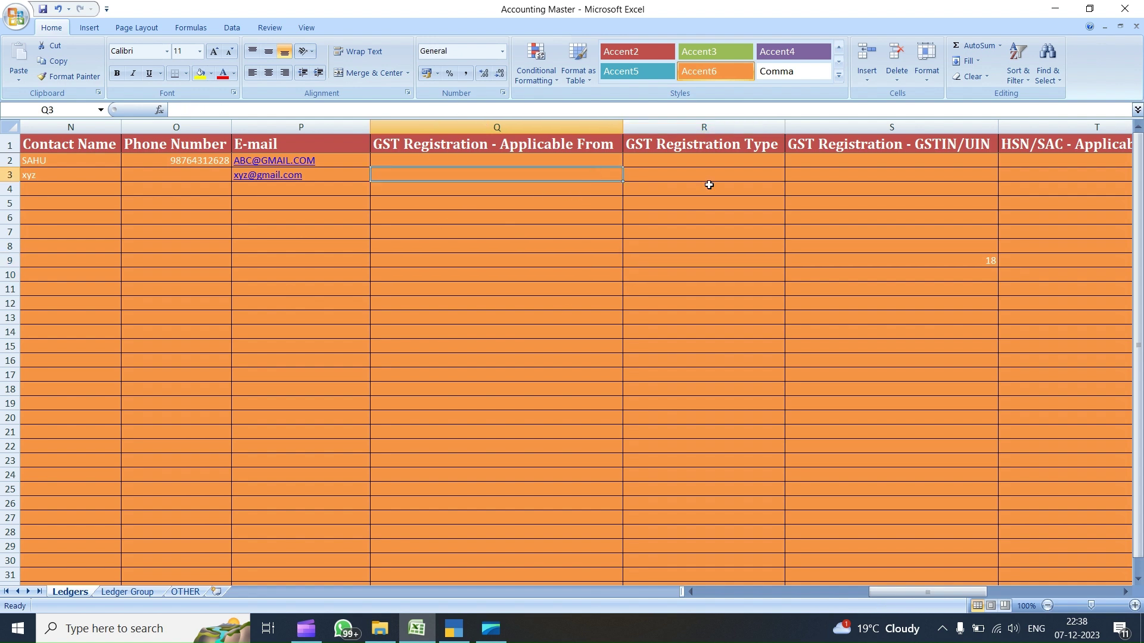
pyautogui.click(854, 262)
pyautogui.press('Delete')
# - Enter APR-23 under HSN/SAC - Applicable From for rows 9 and 10
pyautogui.press('Right')
pyautogui.press('Right')
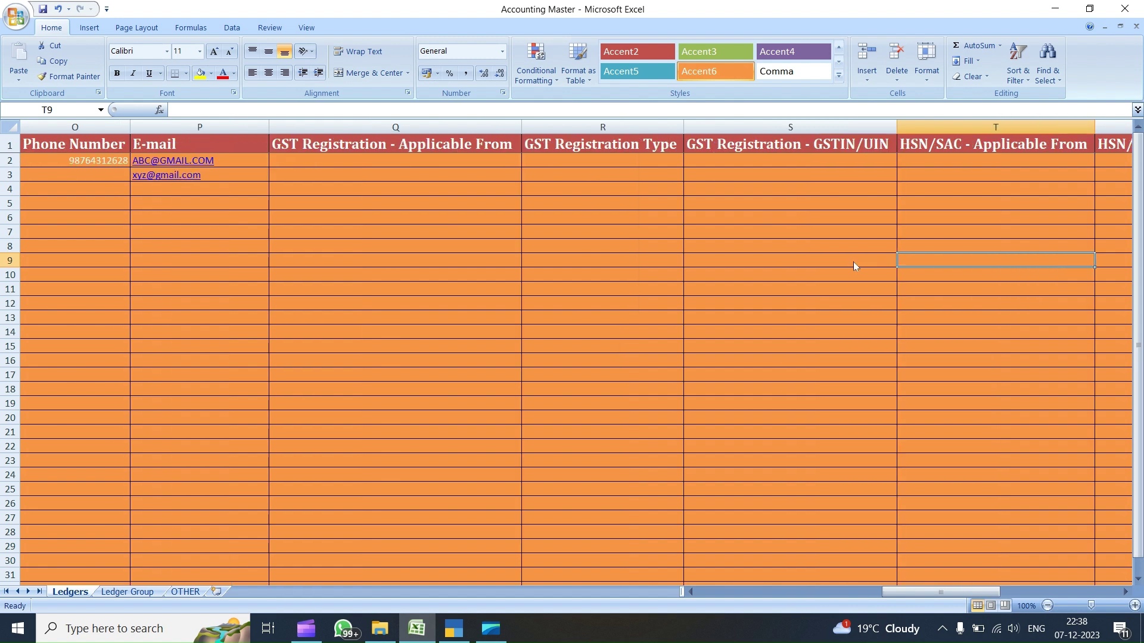
pyautogui.press('Left')
pyautogui.press('Left')
pyautogui.press('Right')
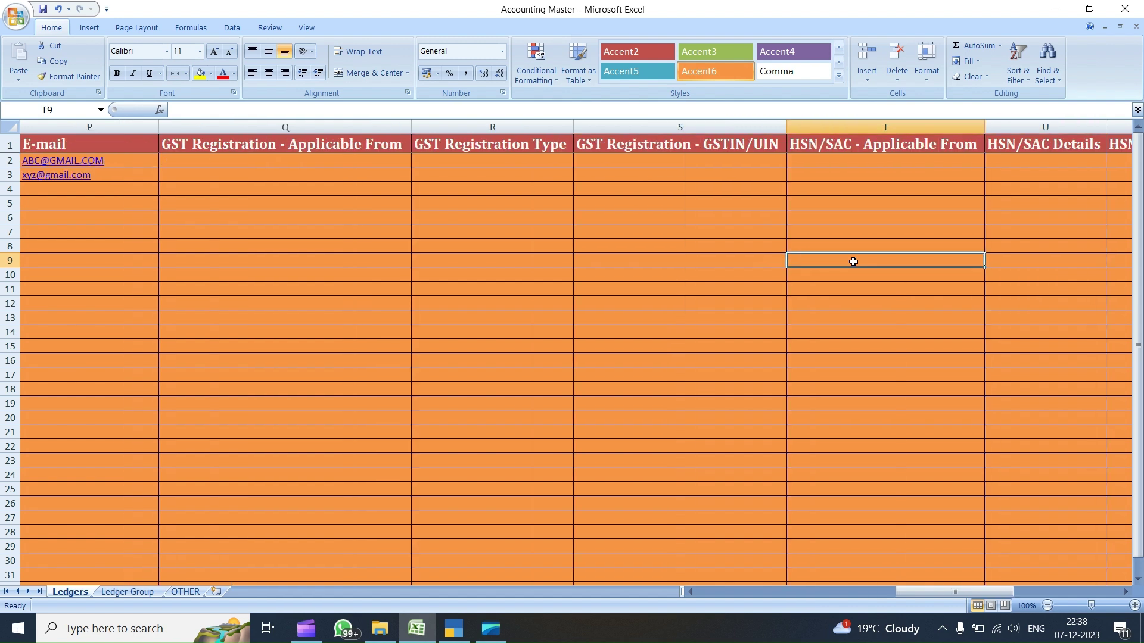
pyautogui.write('APR-23')
pyautogui.press('Return')
pyautogui.write('APR-23')
pyautogui.press('Right')
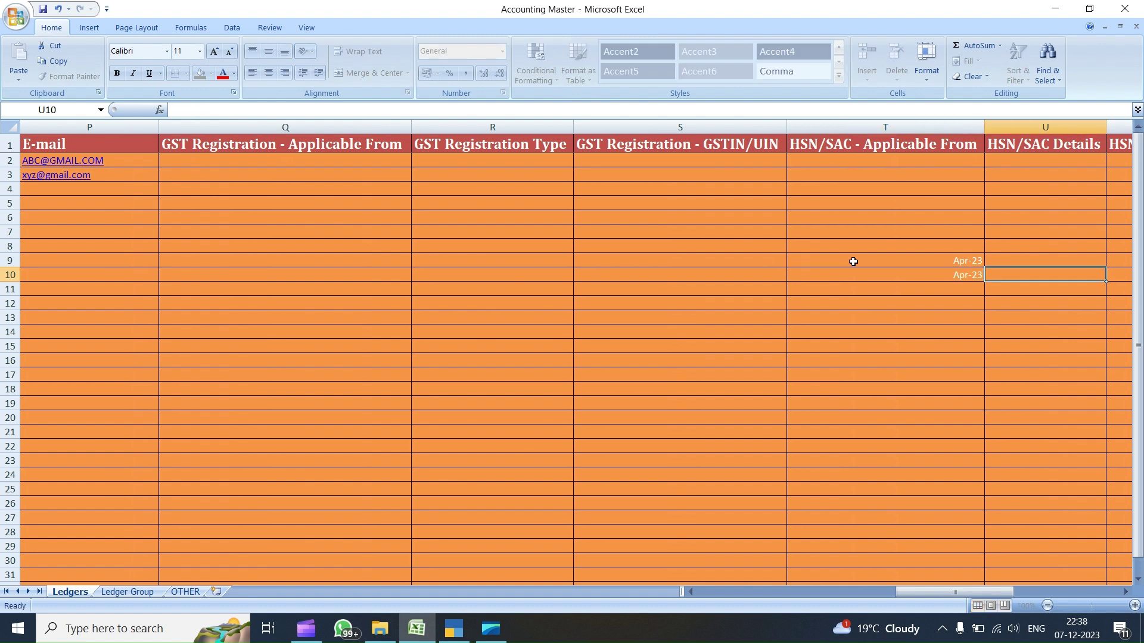
pyautogui.press('Up')
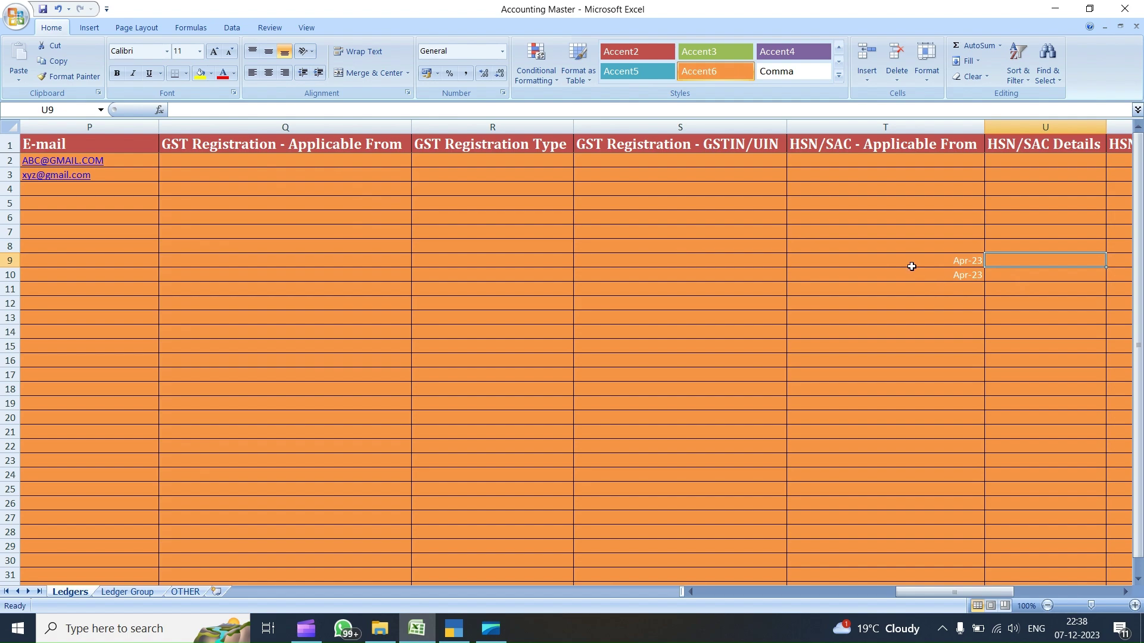
# - Open the SALES ledger for alteration in TallyPrime
pyautogui.click(452, 632)
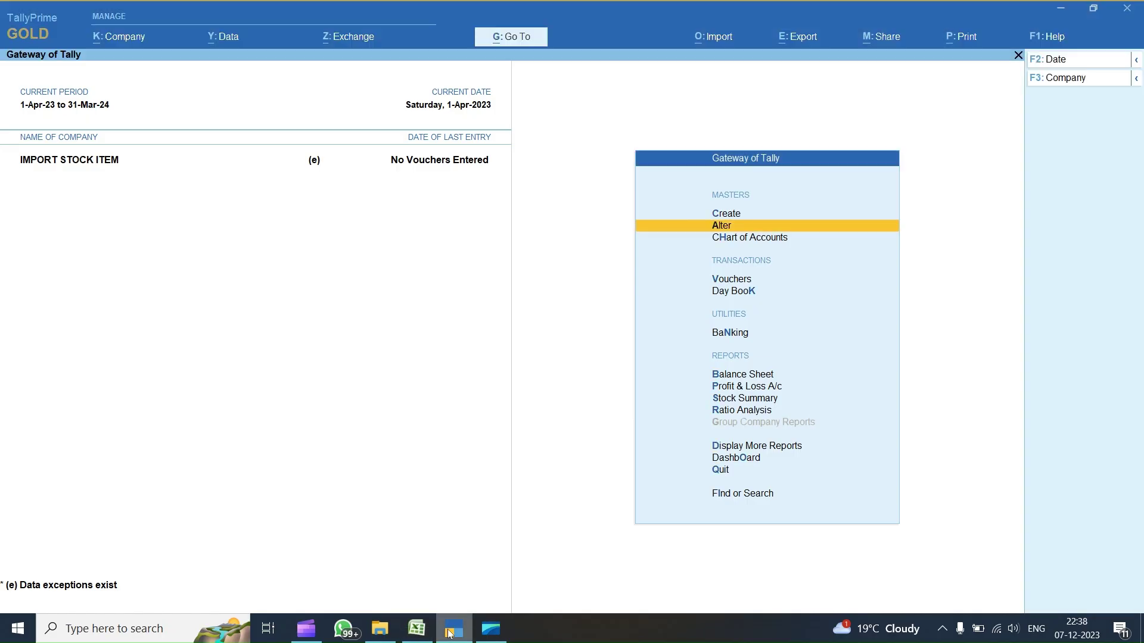
pyautogui.press('Return')
pyautogui.press('Down')
pyautogui.press('Up')
pyautogui.press('Up')
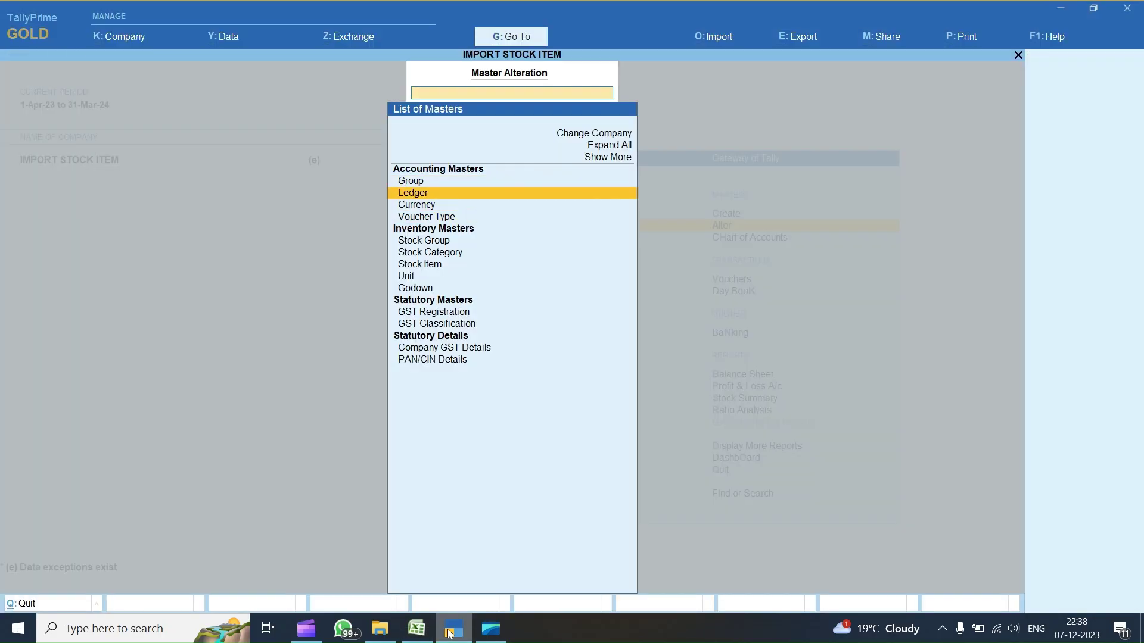
pyautogui.press('Return')
pyautogui.press('Down')
pyautogui.press('Down')
pyautogui.press('Down')
pyautogui.press('Down')
pyautogui.press('Down')
pyautogui.press('Down')
pyautogui.press('Down')
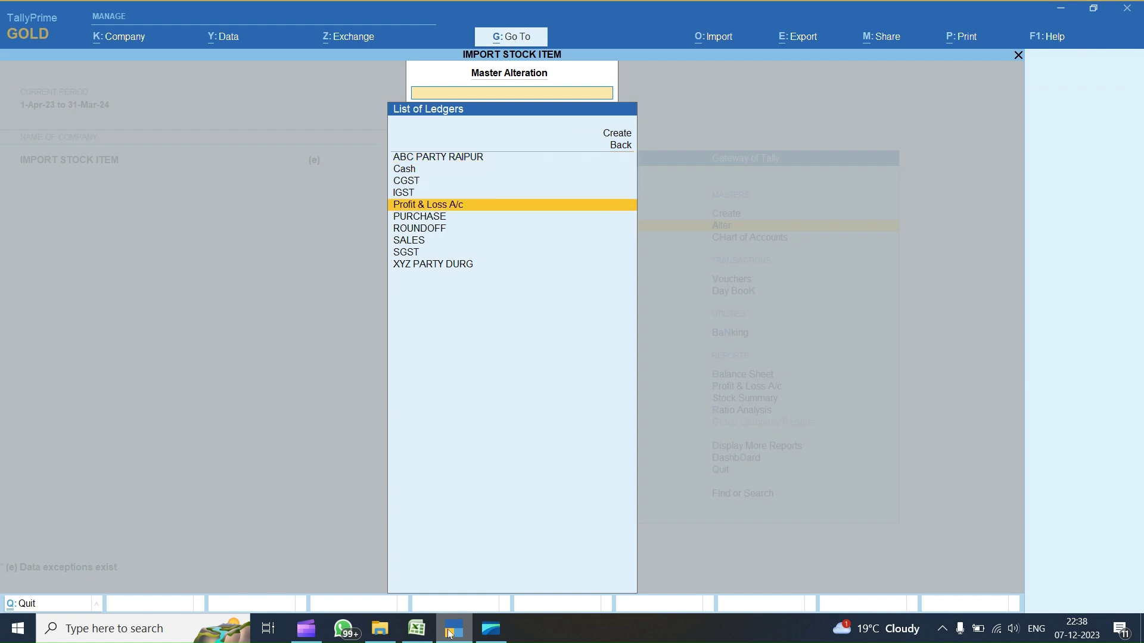
pyautogui.press('Return')
pyautogui.press('Return')
# - Copy HSN/SAC Details 'Specify Details Here' from TallyPrime into Excel rows 9–10
pyautogui.press('Return')
pyautogui.press('Return')
pyautogui.press('Return')
pyautogui.press('Return')
pyautogui.press('Return')
pyautogui.press('Return')
pyautogui.press('Return')
pyautogui.press('Down')
pyautogui.press('Return')
pyautogui.press('BackSpace')
pyautogui.hotkey('ctrl', 'c')
pyautogui.hotkey('alt', 'Tab')
pyautogui.hotkey('ctrl', 'v')
pyautogui.press('Right')
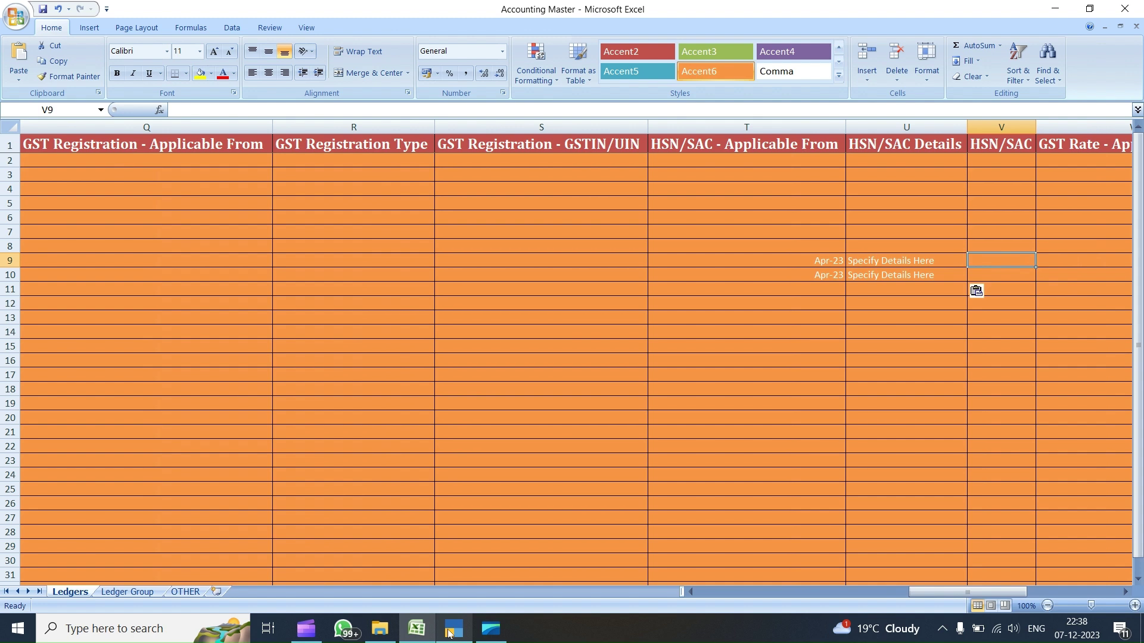
# - Enter HSN/SAC codes 4325 and 8674 and GST Rate start APR-23 for rows 9–10
pyautogui.write('4325')
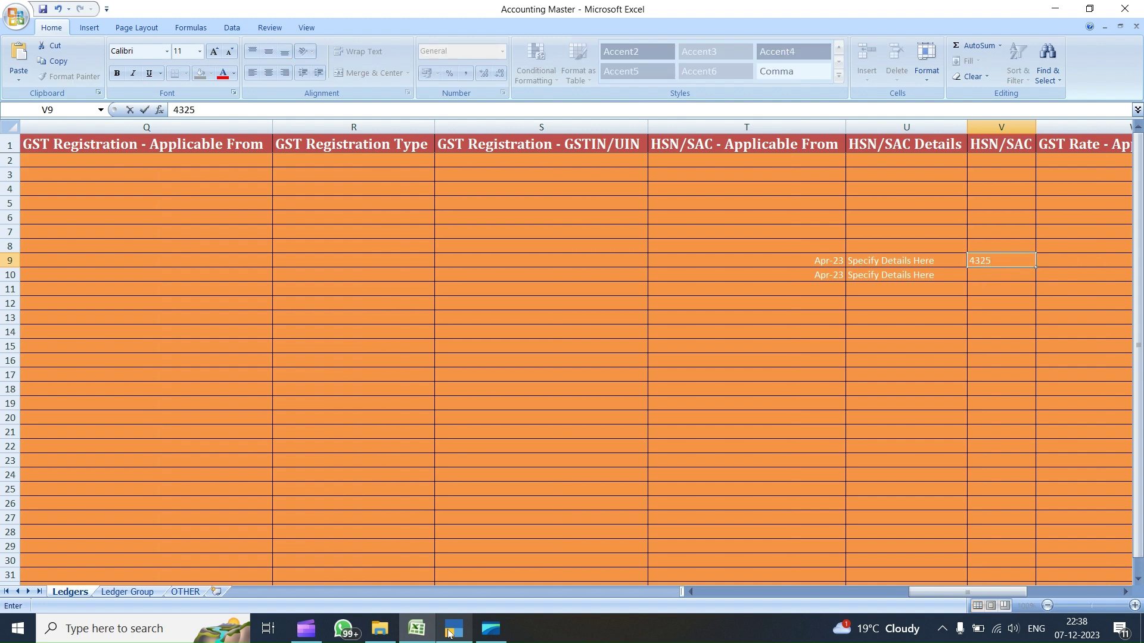
pyautogui.press('Return')
pyautogui.write('8674')
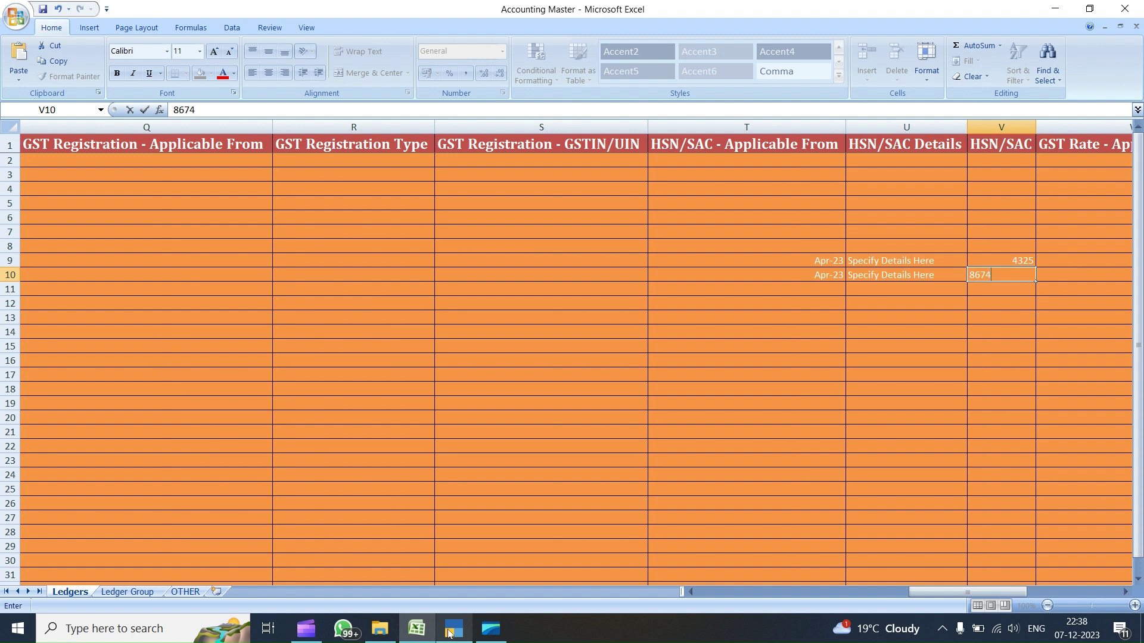
pyautogui.press('Right')
pyautogui.press('Up')
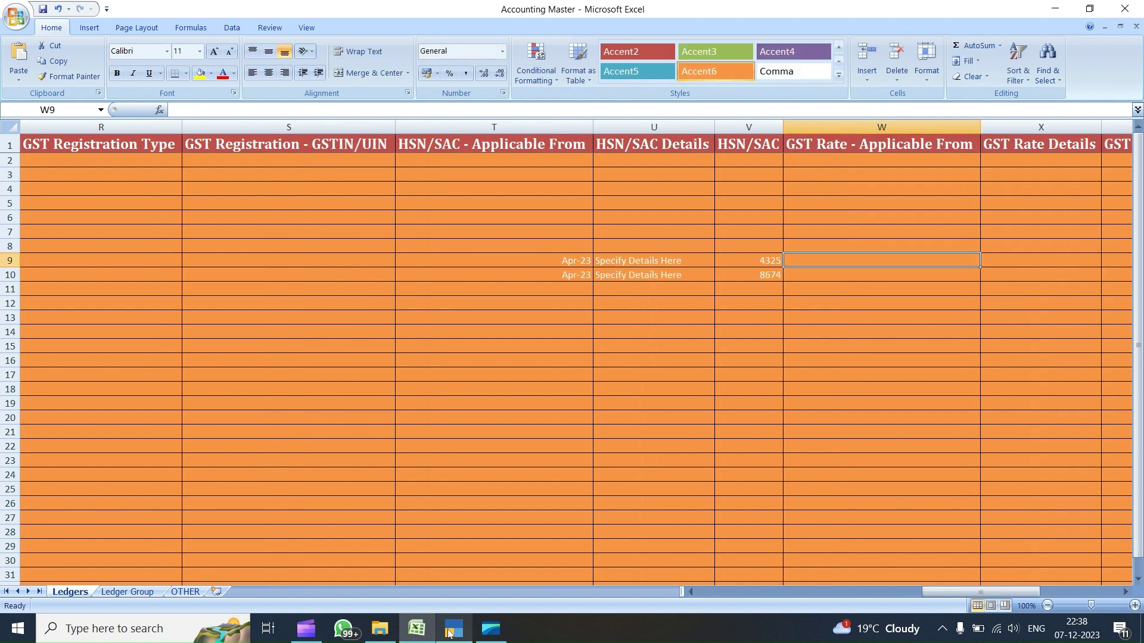
pyautogui.write('APR-23')
pyautogui.press('Return')
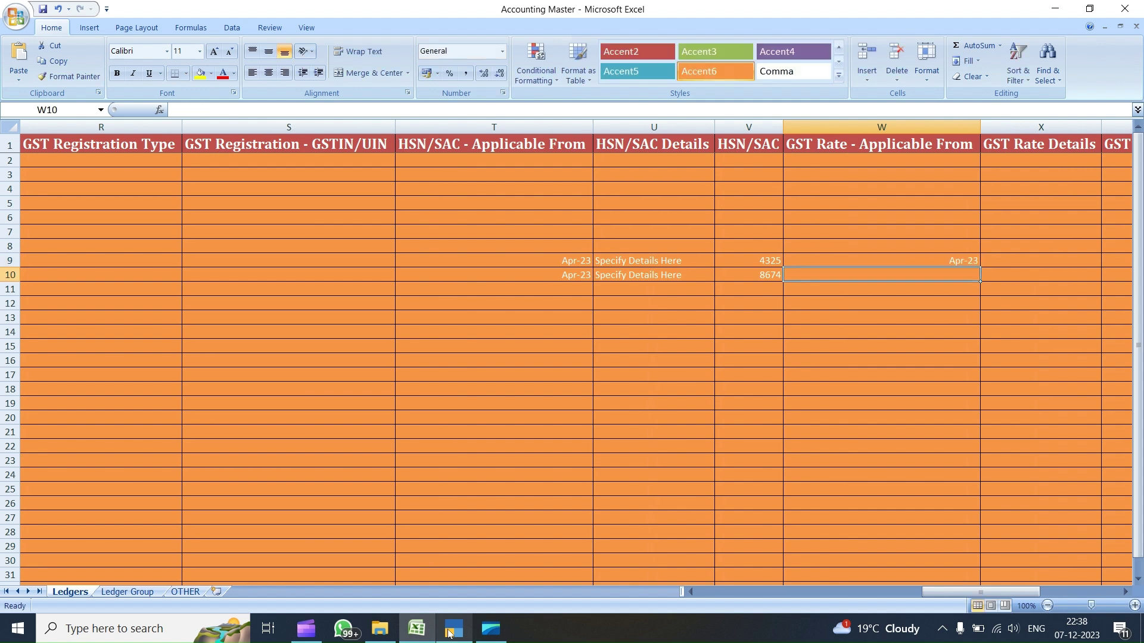
pyautogui.write('APR-23')
pyautogui.press('Return')
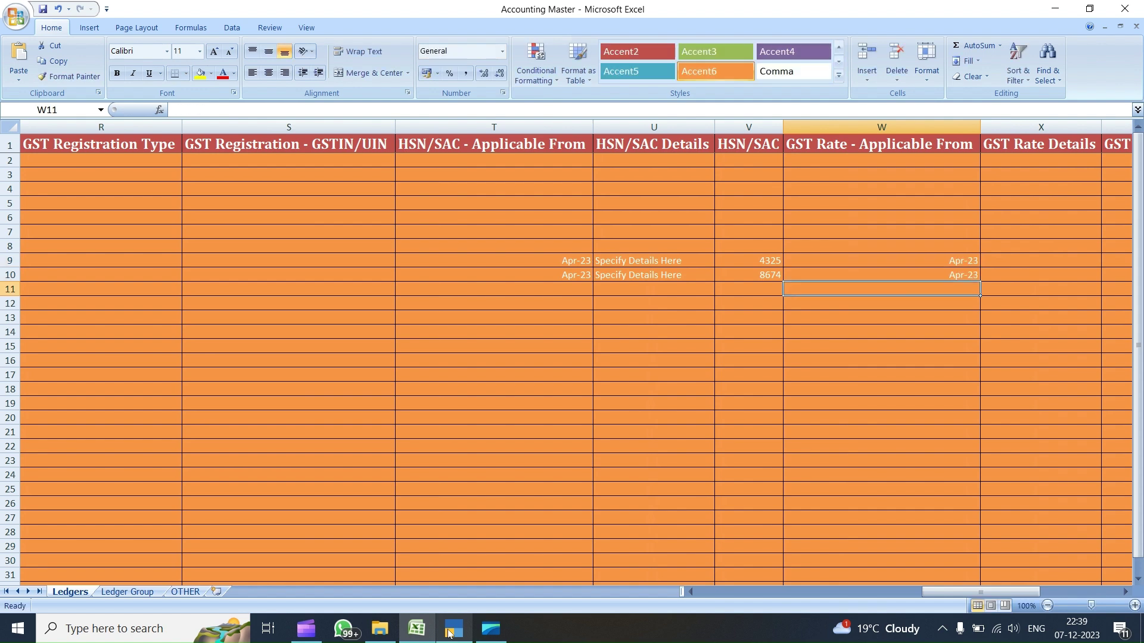
# - Paste 'Specify Details Here' into GST Rate Details for rows 9 and 10
pyautogui.press('Up')
pyautogui.press('Right')
pyautogui.press('Right')
pyautogui.press('Up')
pyautogui.press('Left')
pyautogui.hotkey('ctrl', 'v')
pyautogui.press('Down')
pyautogui.hotkey('ctrl', 'v')
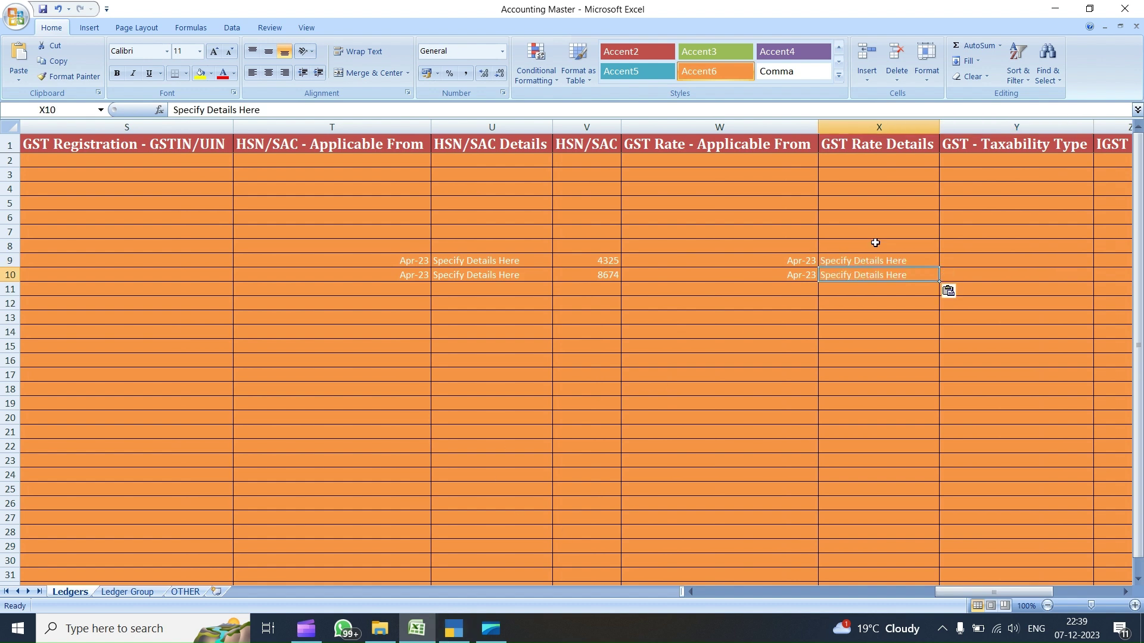
# - Check the GST Rate Details field of the SALES ledger in TallyPrime
pyautogui.click(457, 630)
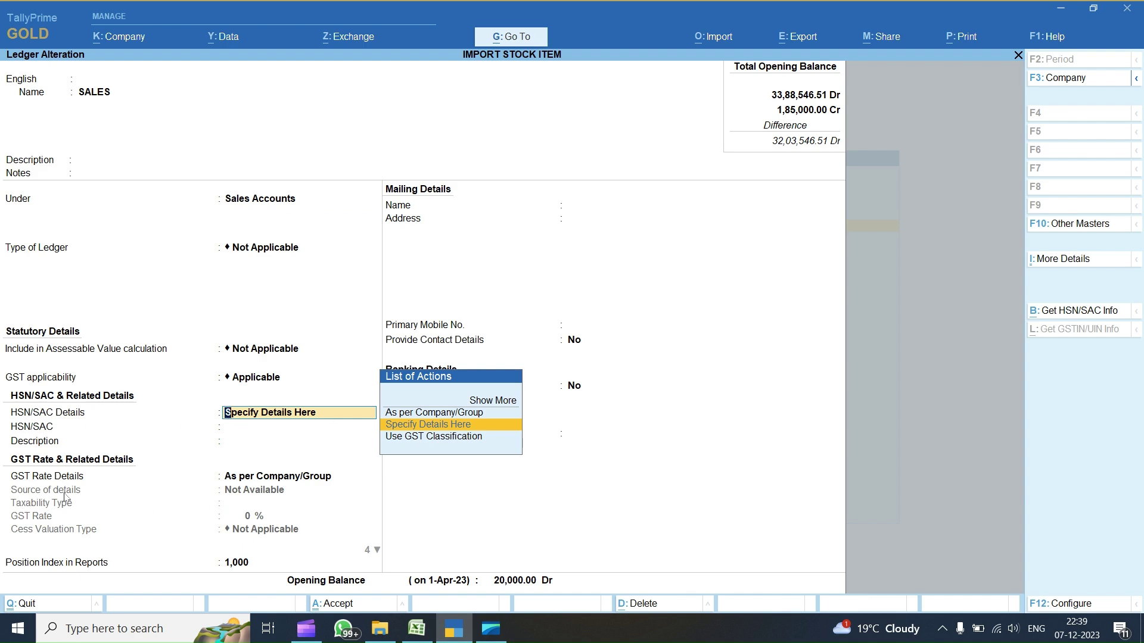
pyautogui.click(308, 484)
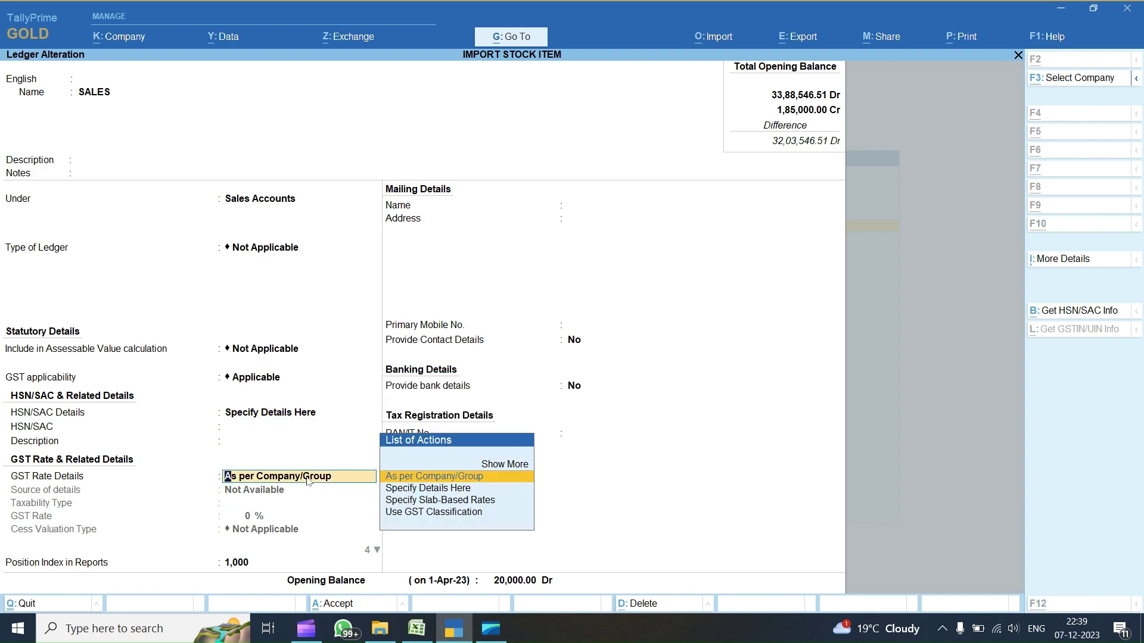
pyautogui.hotkey('alt', 'Tab')
pyautogui.press('Right')
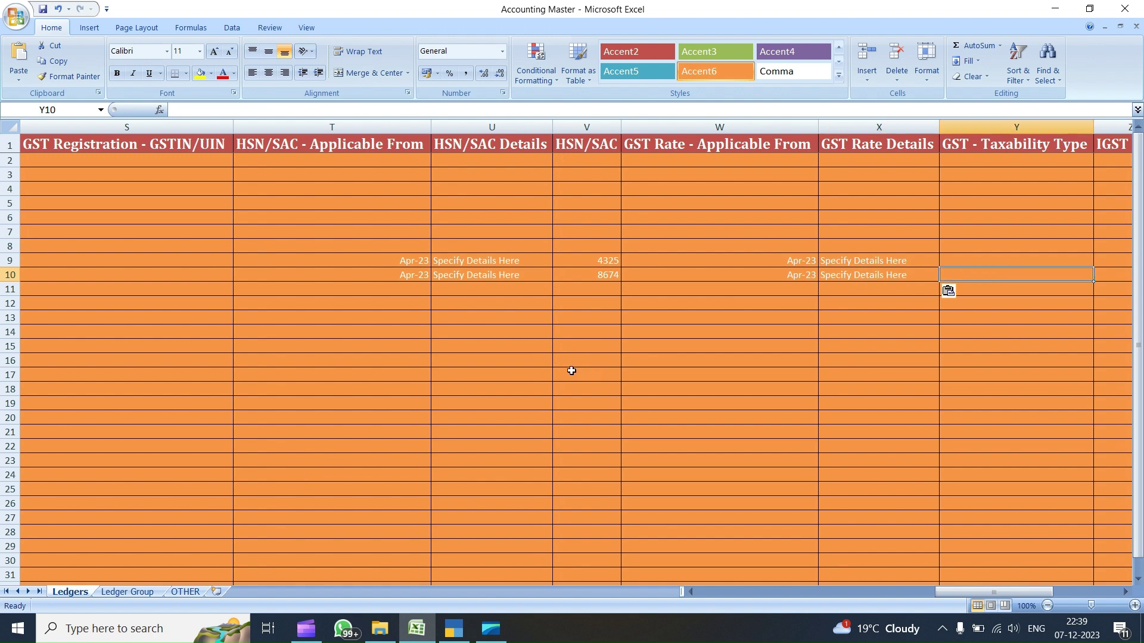
# - Enter 18 in rows 9 and 10 of the taxability type column
pyautogui.write('19')
pyautogui.press('Up')
pyautogui.write('18')
pyautogui.press('Down')
pyautogui.write('18')
pyautogui.press('Right')
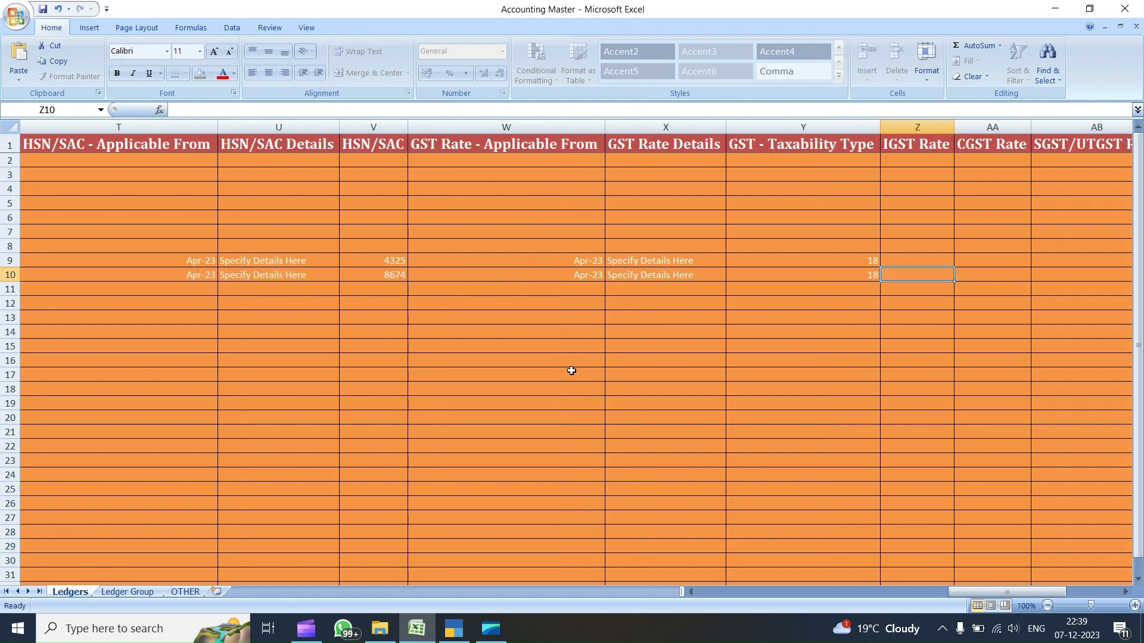
pyautogui.press('Up')
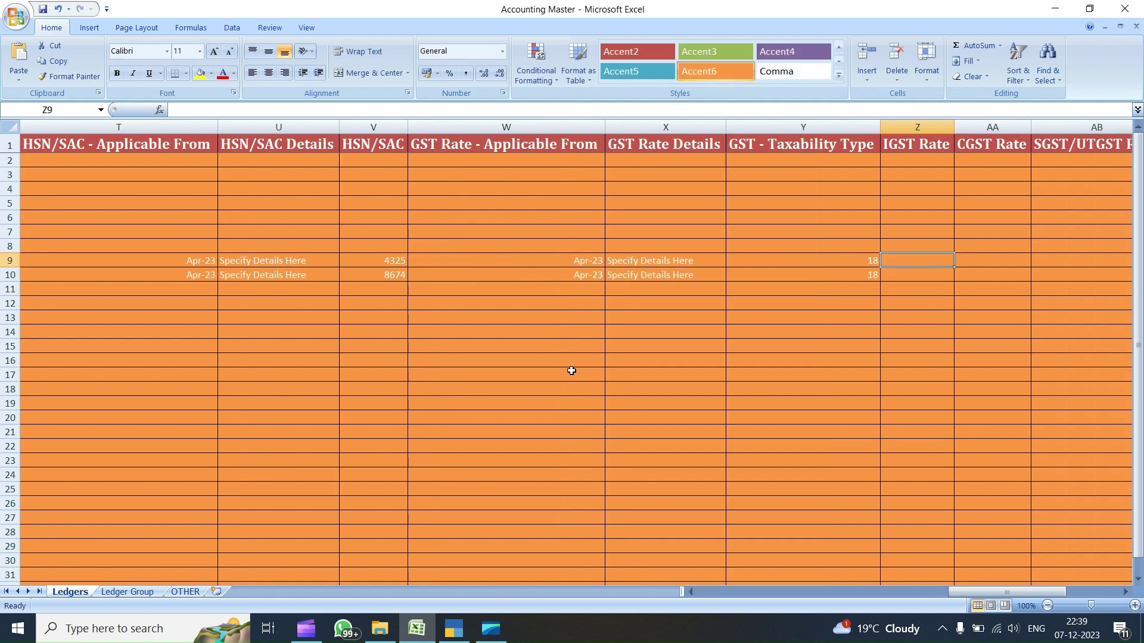
pyautogui.press('Left')
pyautogui.press('Left')
pyautogui.press('Right')
# - Copy the Taxable taxability type from TallyPrime into Excel rows 9 and 10
pyautogui.hotkey('alt', 'Tab')
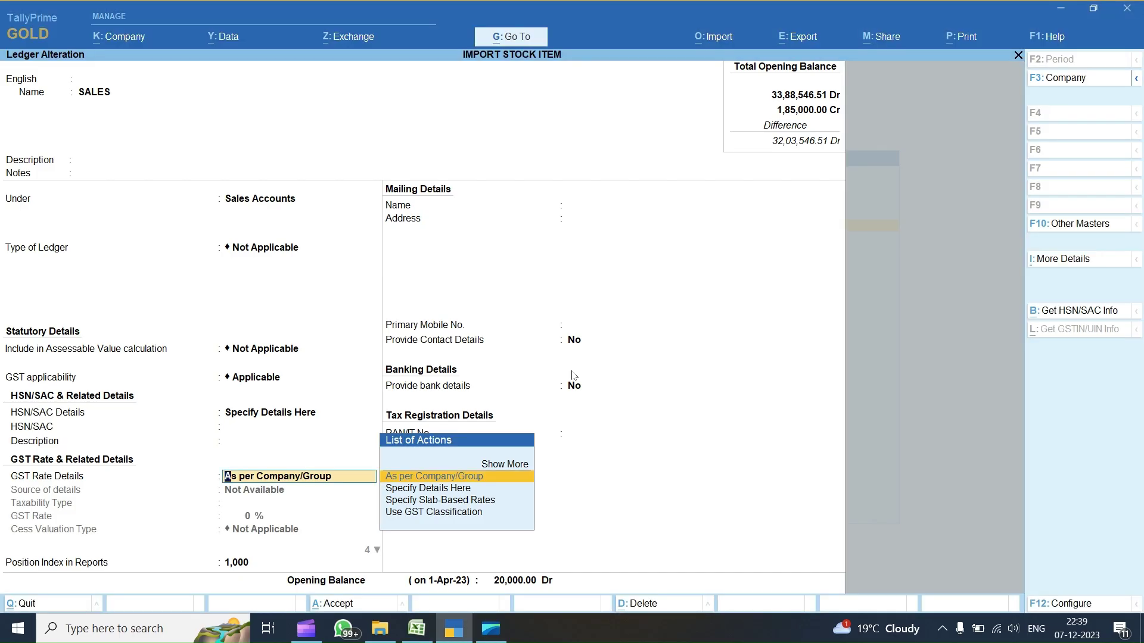
pyautogui.press('Return')
pyautogui.press('BackSpace')
pyautogui.press('Down')
pyautogui.press('Return')
pyautogui.hotkey('ctrl', 'alt', 'c')
pyautogui.hotkey('alt', 'Tab')
pyautogui.write('Taxable')
pyautogui.press('Right')
pyautogui.press('Down')
pyautogui.press('Left')
pyautogui.write('Taxable')
# - Set the IGST Rate to 18 for rows 9 and 10
pyautogui.press('Right')
pyautogui.press('Up')
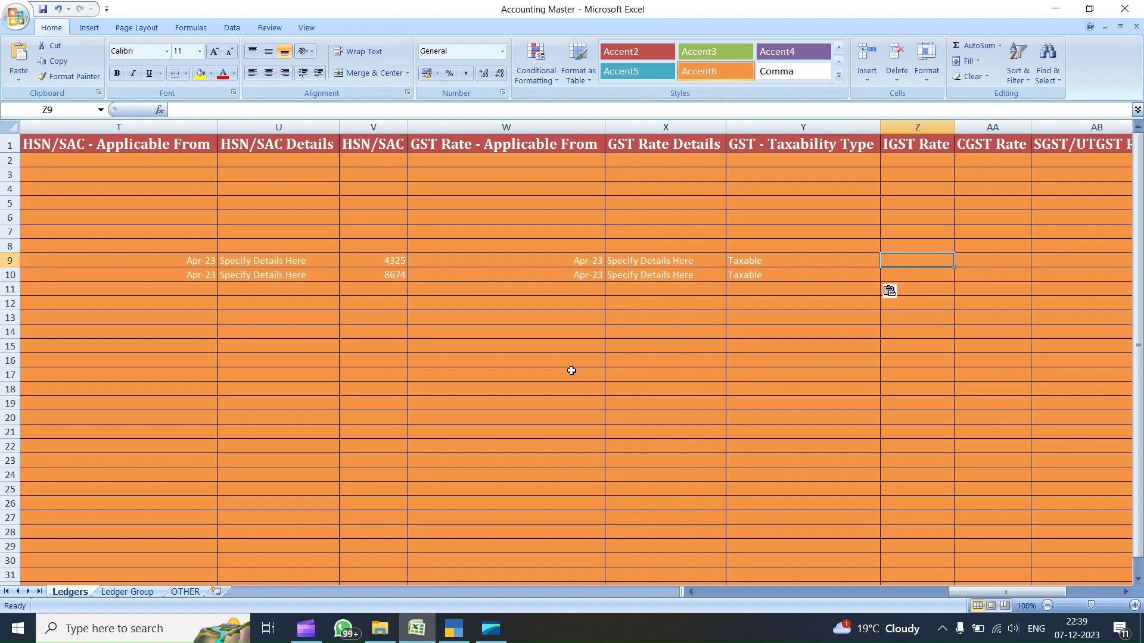
pyautogui.write('18')
pyautogui.press('Return')
pyautogui.write('18')
pyautogui.press('Tab')
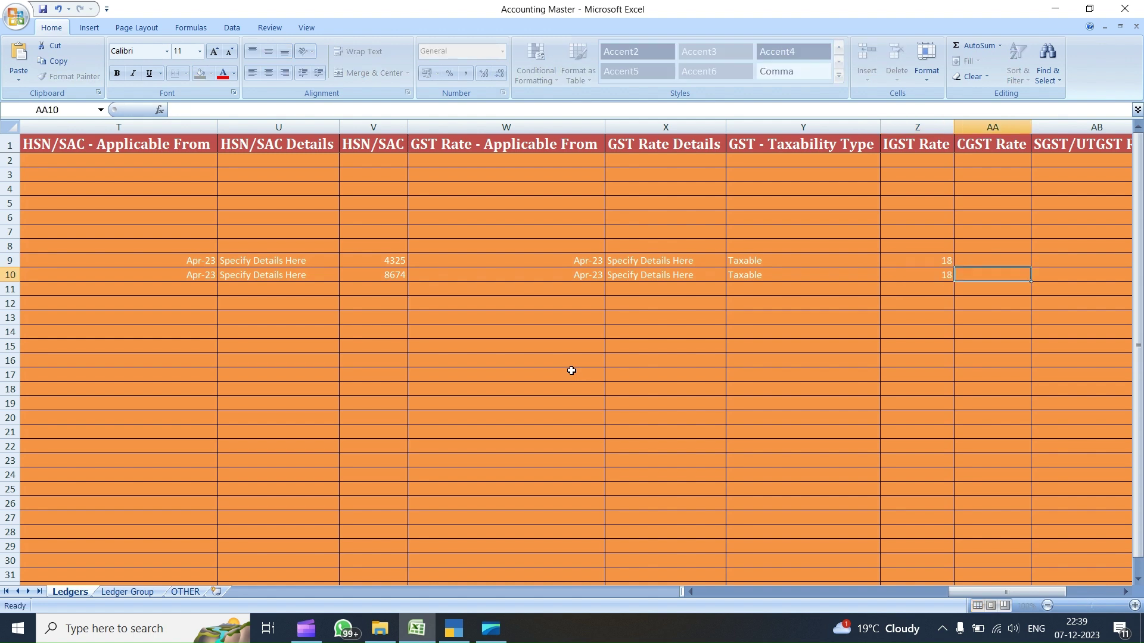
# - Set CGST Rate 9 and SGST/UTGST Rate 9 for rows 9 and 10
pyautogui.write('8')
pyautogui.press('BackSpace')
pyautogui.write('9')
pyautogui.press('Up')
pyautogui.write('9')
pyautogui.press('Return')
pyautogui.press('Up')
pyautogui.press('Tab')
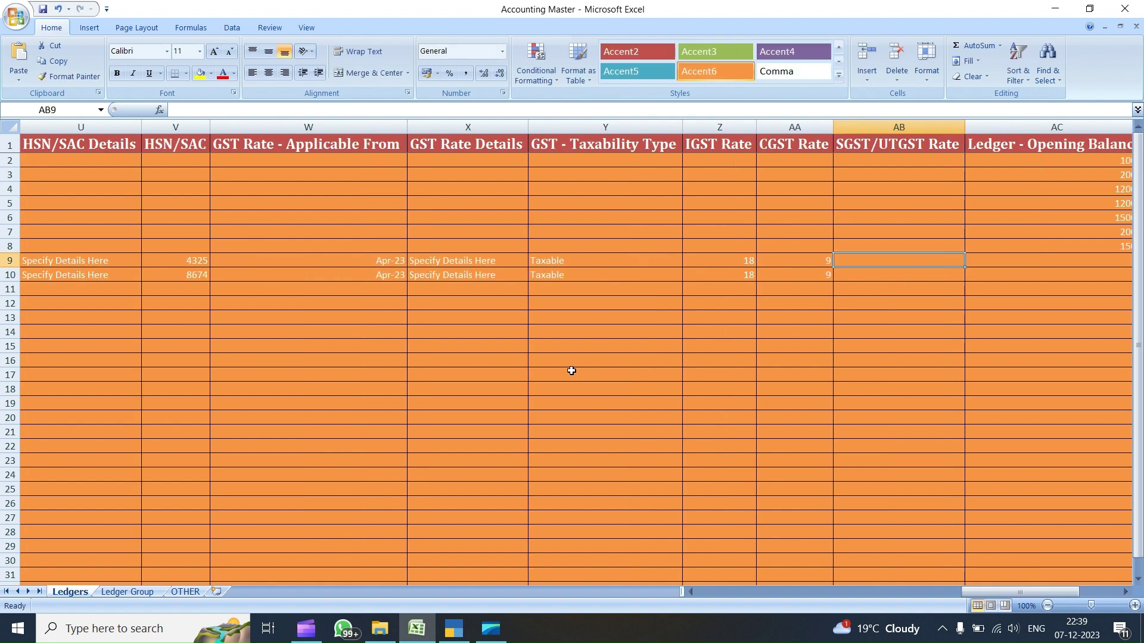
pyautogui.write('9')
pyautogui.press('Return')
pyautogui.write('9')
pyautogui.press('Return')
# - Bring TallyPrime back to the front
pyautogui.press('Up')
pyautogui.press('Tab')
pyautogui.press('Up')
pyautogui.press('Down')
pyautogui.press('Down')
pyautogui.press('Up')
pyautogui.press('Down')
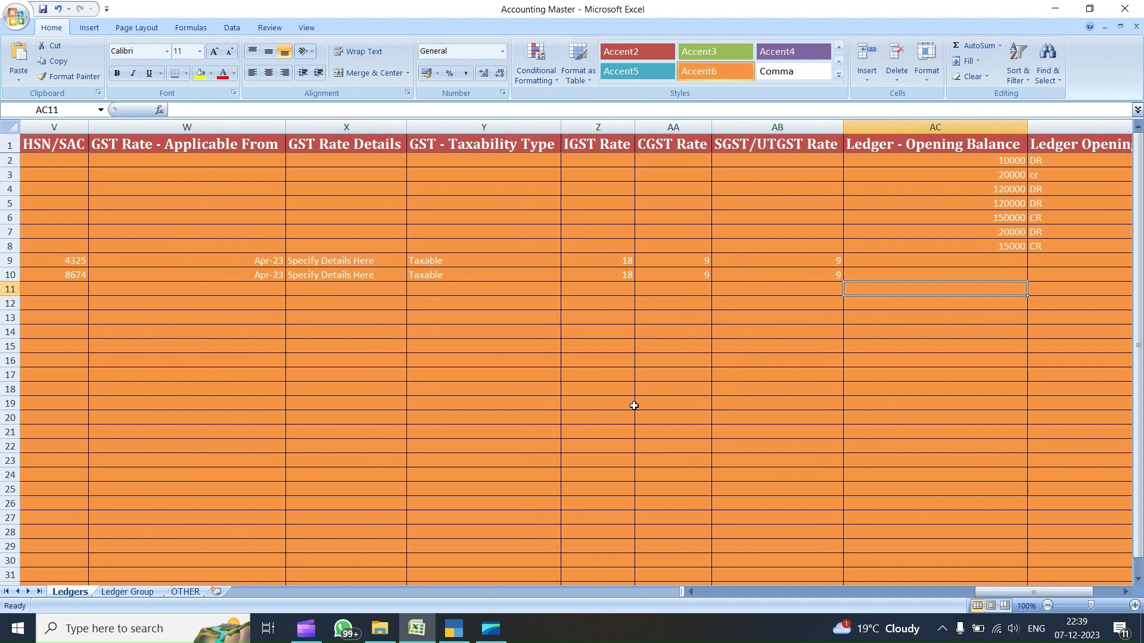
pyautogui.click(461, 628)
# - Quit the SALES ledger alteration without saving
pyautogui.press('Escape')
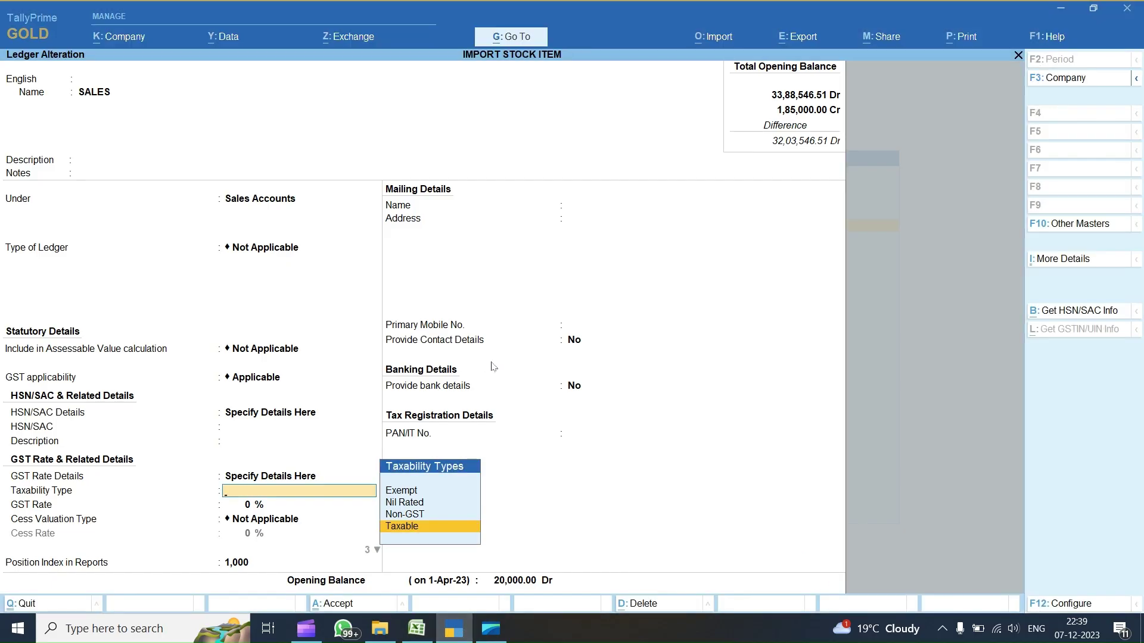
pyautogui.press('Escape')
pyautogui.press('Return')
# - Import masters from the Ledgers worksheet with the Ledger mapping template
pyautogui.hotkey('alt', 'o')
pyautogui.press('Down')
pyautogui.press('Down')
pyautogui.press('Down')
pyautogui.press('Up')
pyautogui.press('Up')
pyautogui.press('Up')
pyautogui.press('Return')
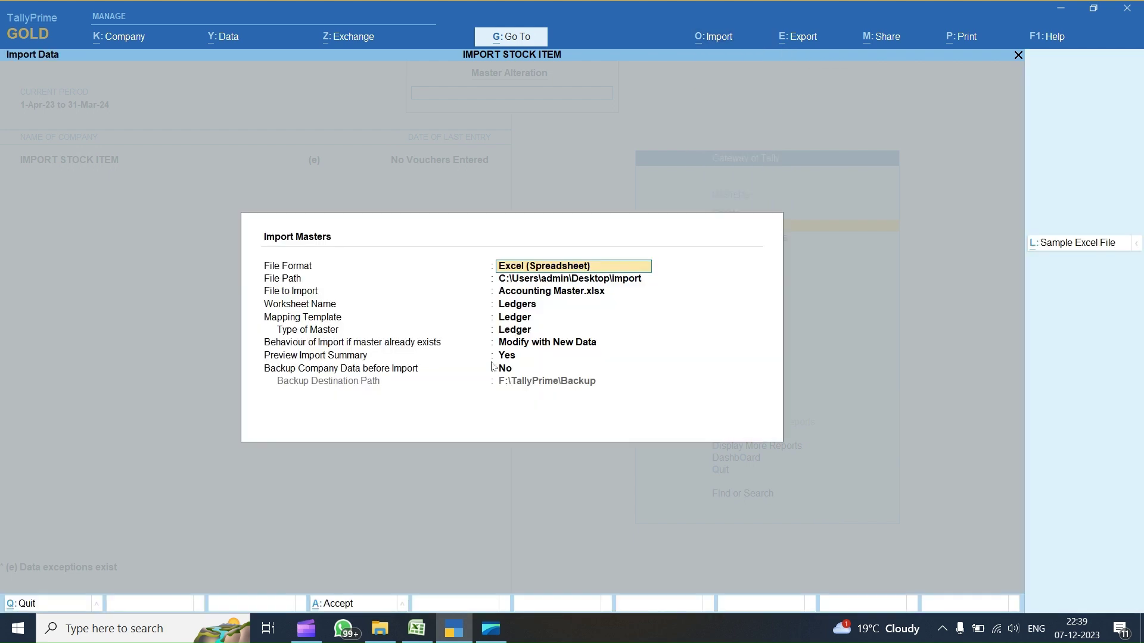
pyautogui.press('Return')
pyautogui.press('Return')
pyautogui.press('Return')
pyautogui.press('Return')
pyautogui.press('Return')
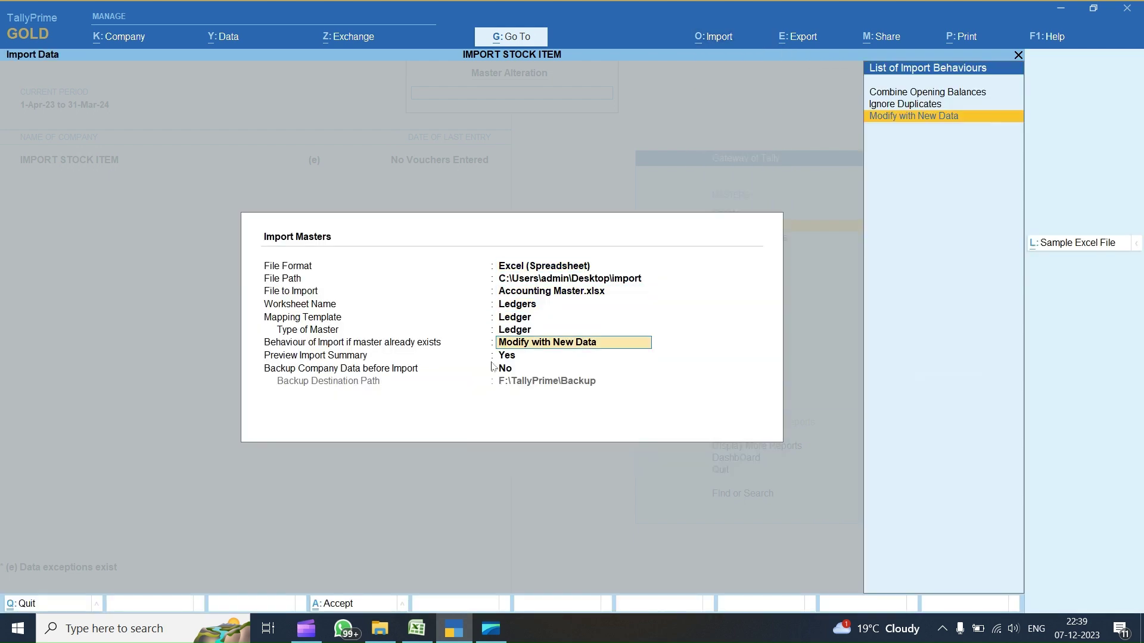
pyautogui.press('BackSpace')
pyautogui.press('BackSpace')
pyautogui.press('Return')
pyautogui.press('Return')
pyautogui.press('Return')
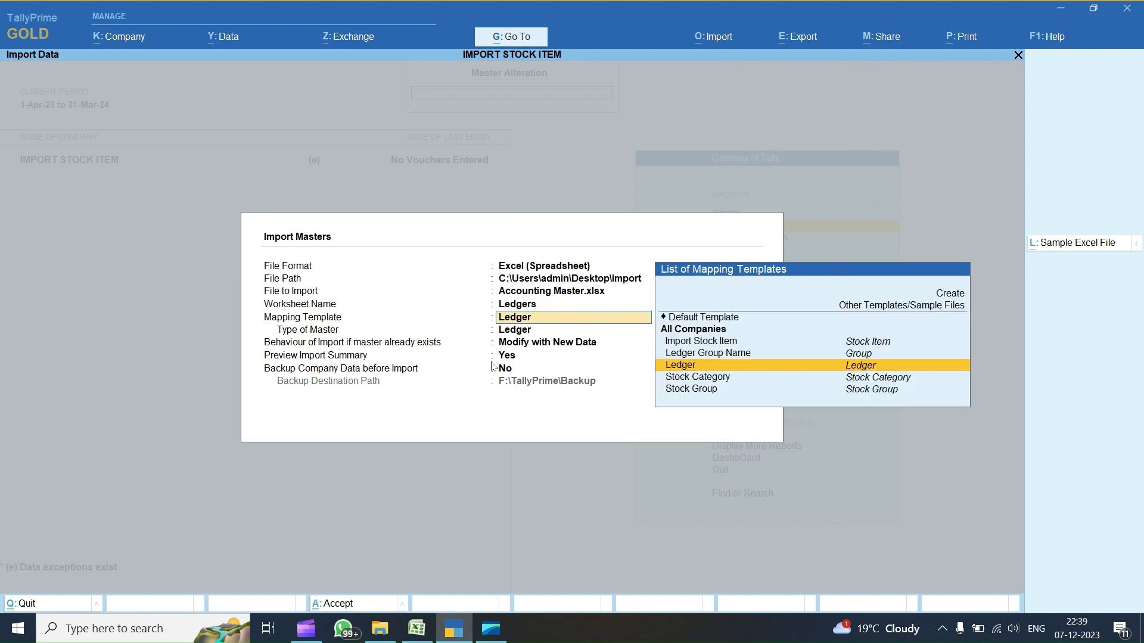
pyautogui.press('Return')
pyautogui.press('Return')
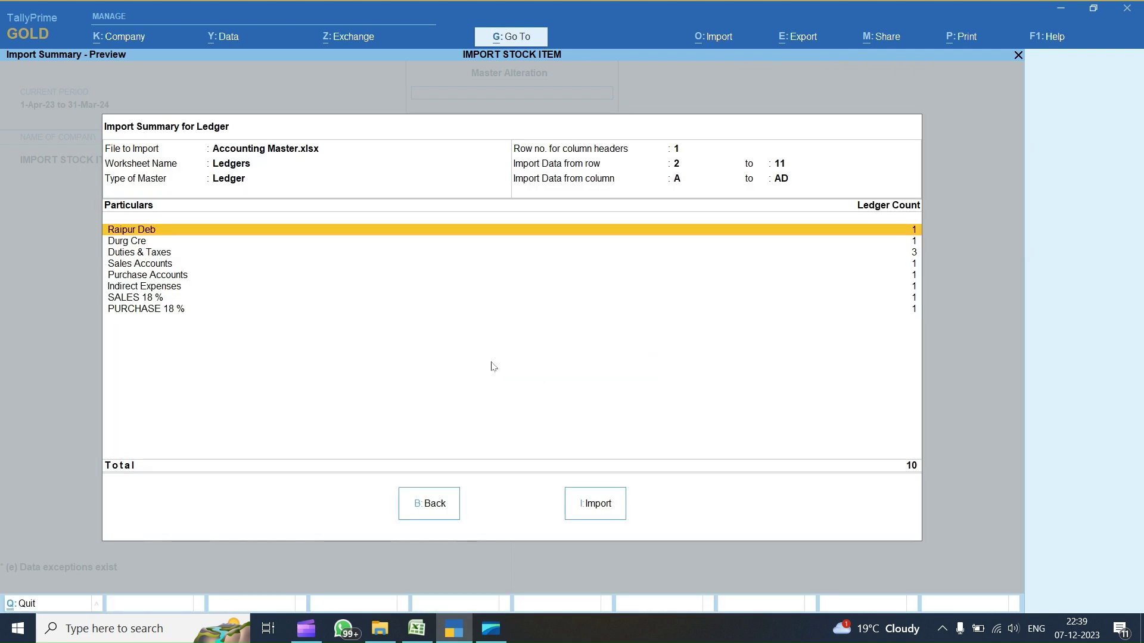
pyautogui.press('i')
pyautogui.press('Return')
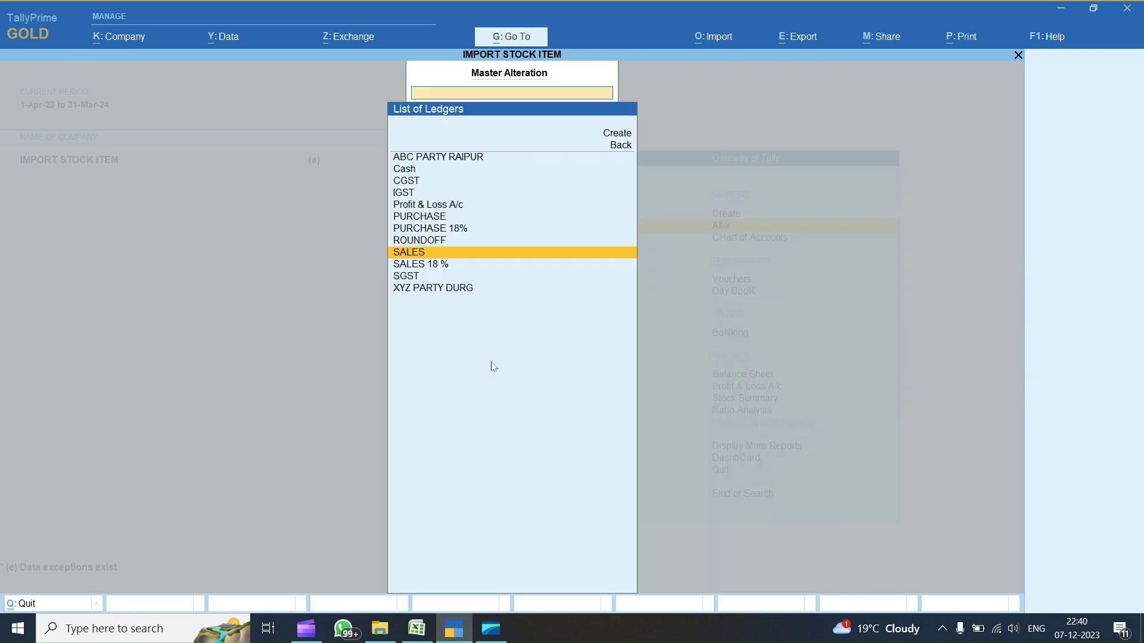
# - Remove the 20,000.00 opening balance from the SALES ledger and save it
pyautogui.press('Up')
pyautogui.press('Up')
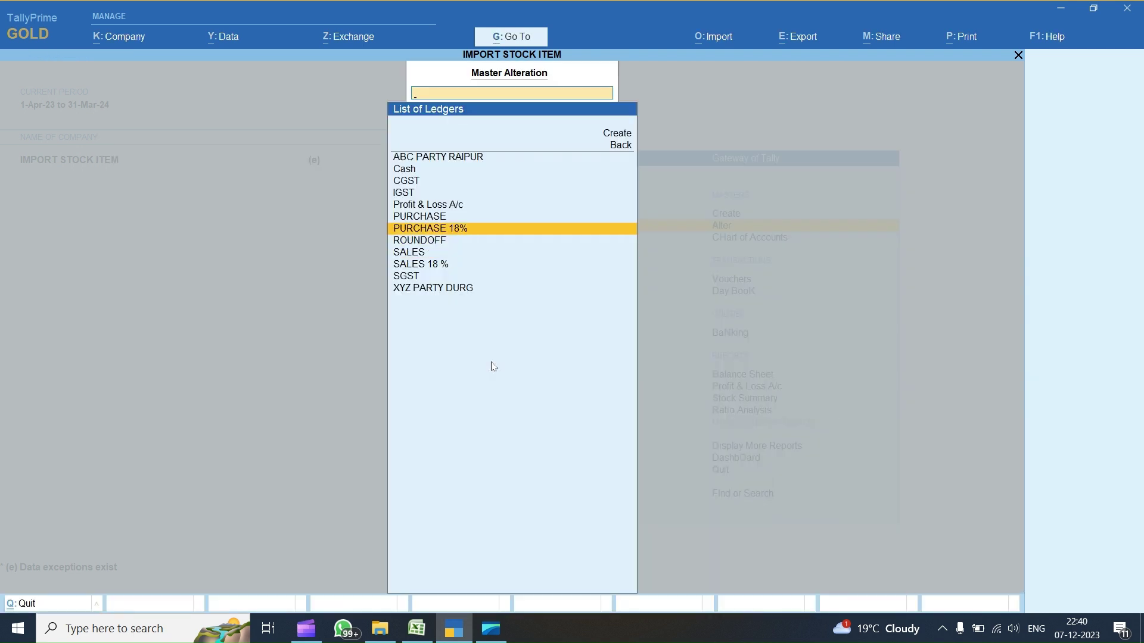
pyautogui.press('Down')
pyautogui.press('Down')
pyautogui.press('Down')
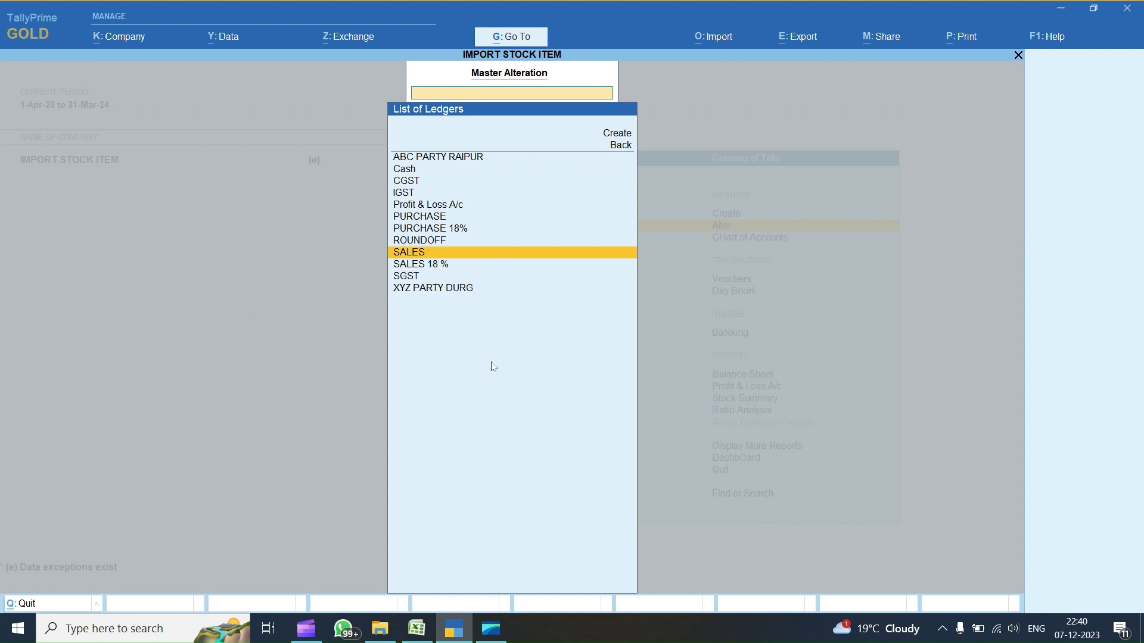
pyautogui.press('Up')
pyautogui.press('Return')
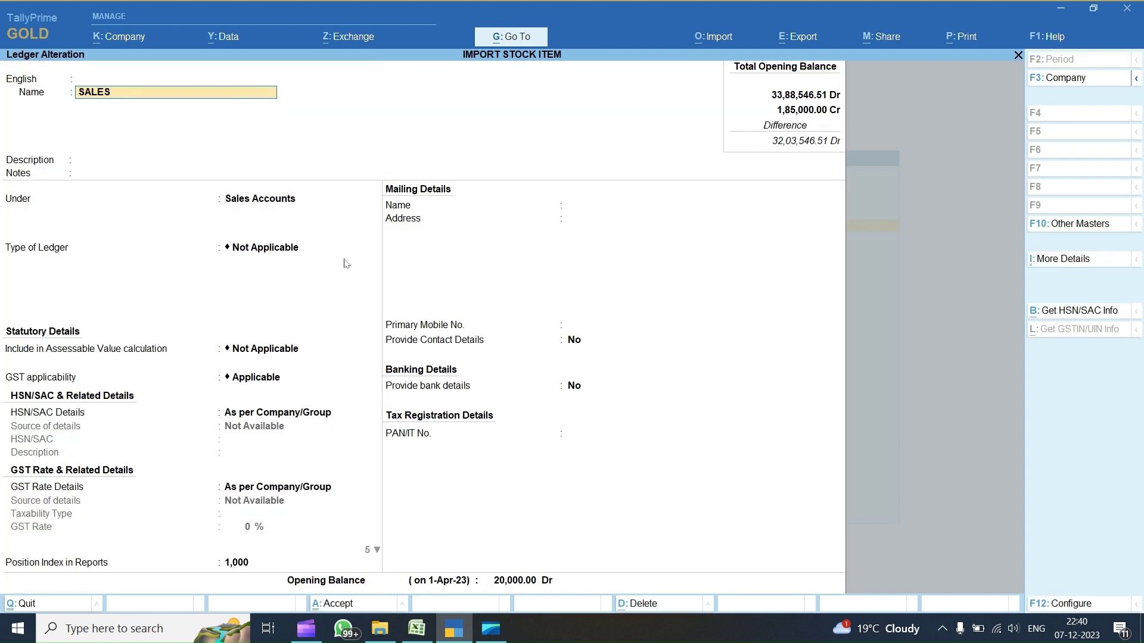
pyautogui.click(516, 583)
pyautogui.press('BackSpace')
pyautogui.press('Return')
# - Review the SALES 18 % ledger's HSN/SAC code 8674 and taxability, leaving it unchanged
pyautogui.press('Down')
pyautogui.press('Return')
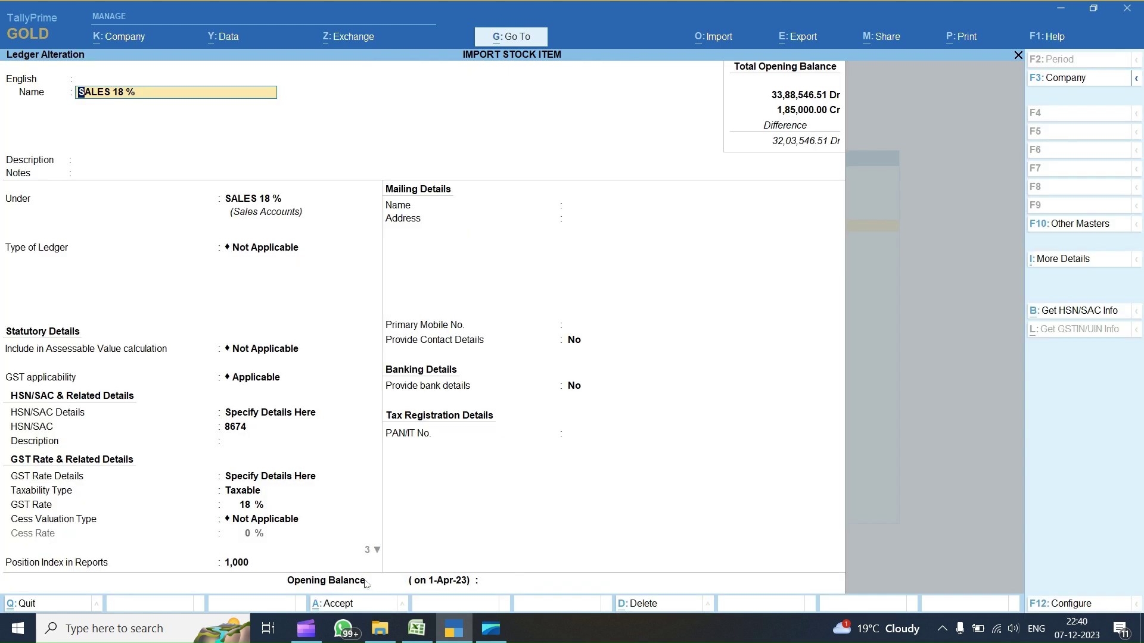
pyautogui.click(508, 584)
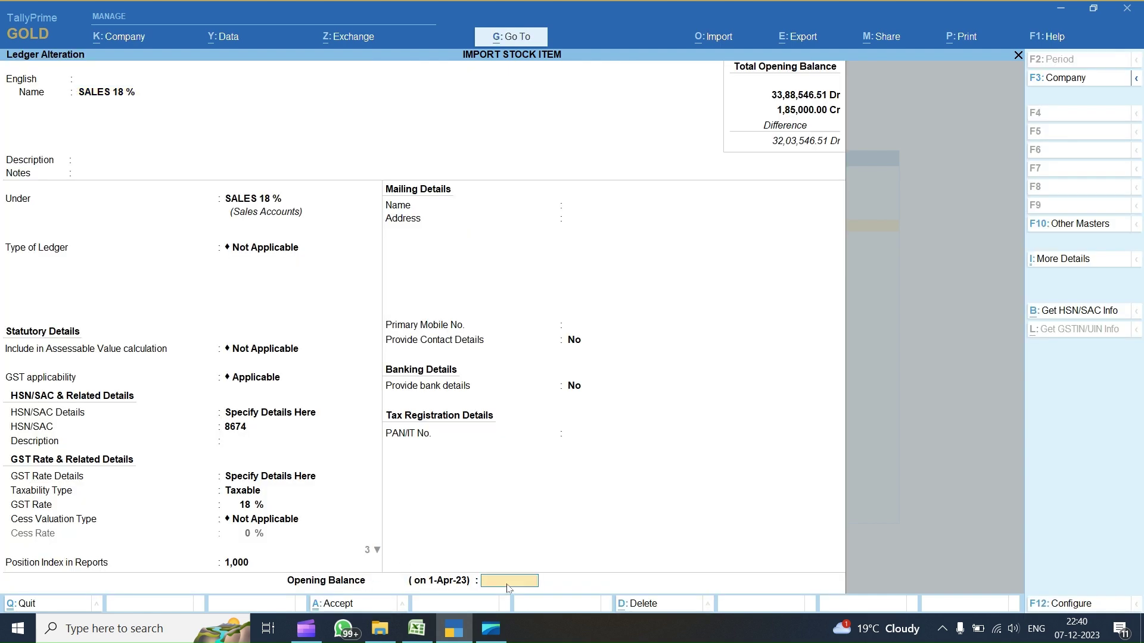
pyautogui.click(263, 428)
pyautogui.click(257, 496)
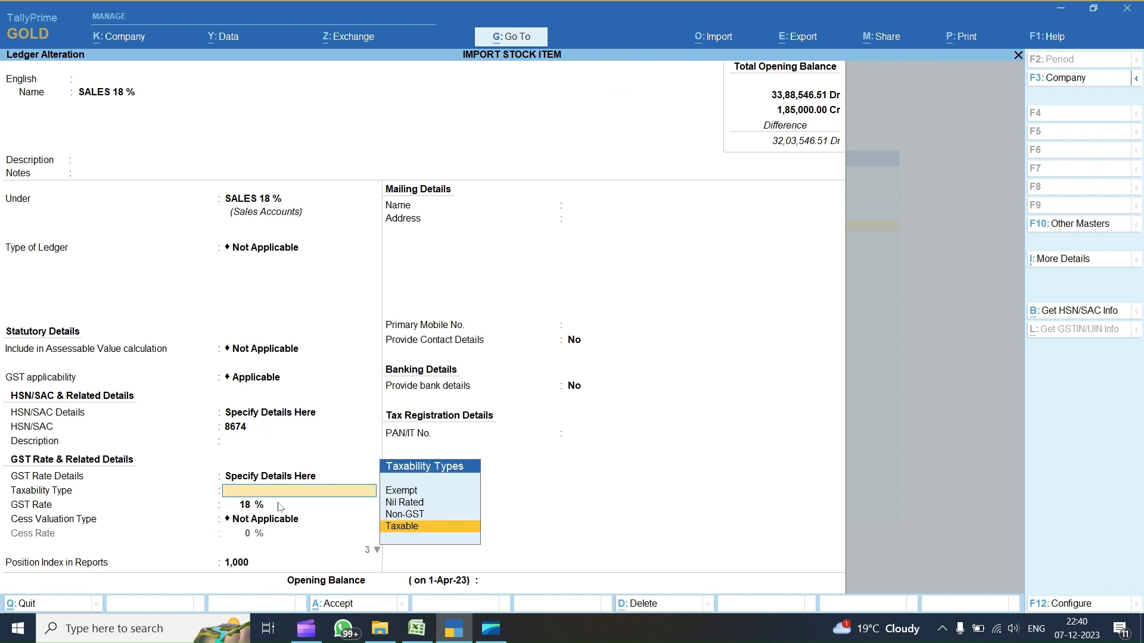
pyautogui.hotkey('ctrl', 'a')
# - Open the PURCHASE 18% ledger and quit it without saving any changes
pyautogui.press('Up')
pyautogui.press('Up')
pyautogui.press('Up')
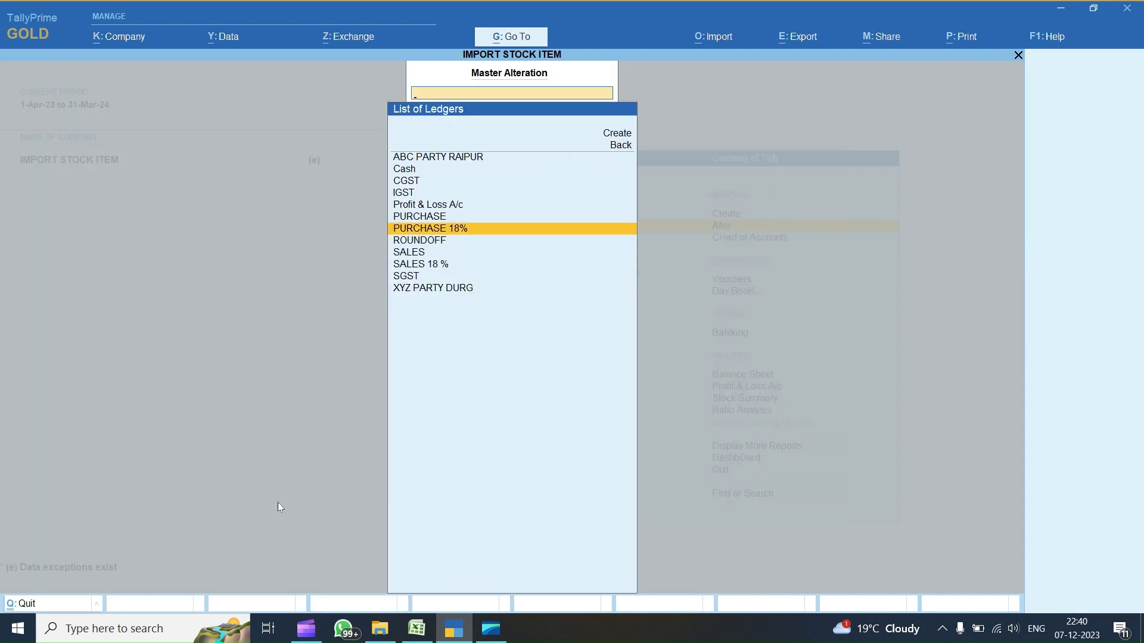
pyautogui.press('Return')
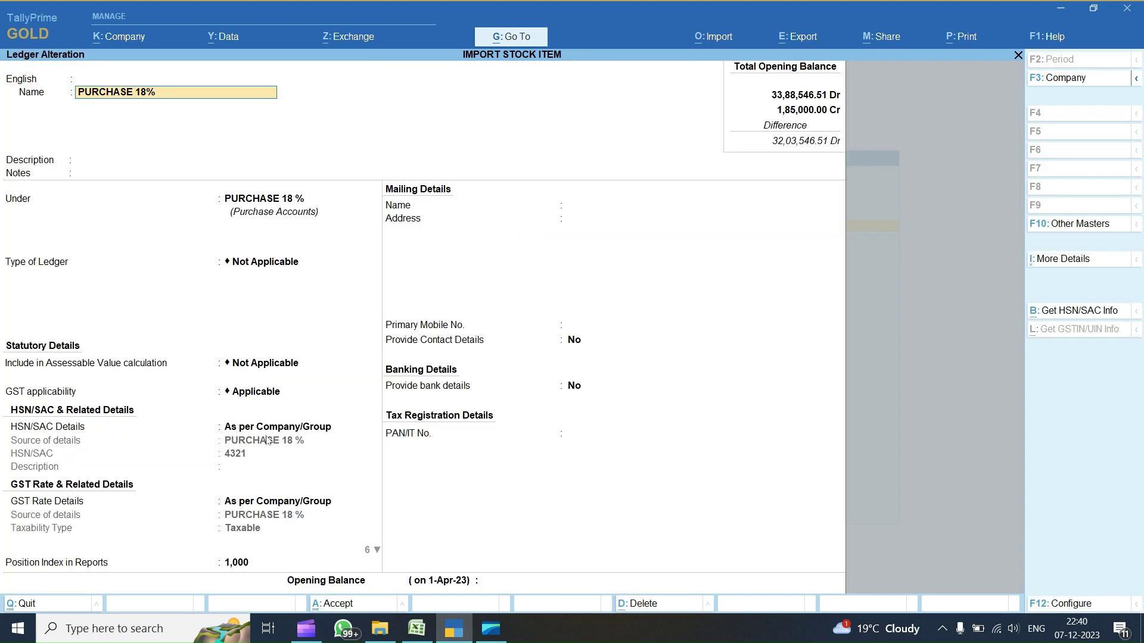
pyautogui.press('Return')
pyautogui.press('BackSpace')
pyautogui.press('Escape')
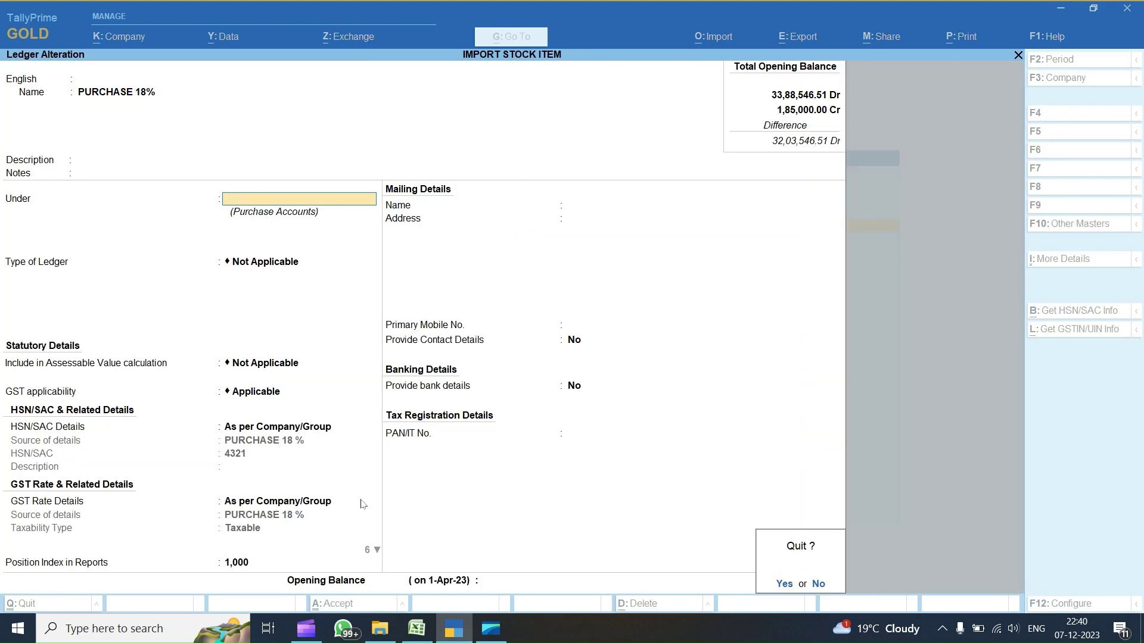
pyautogui.press('y')
# - Remove the 15,000.00 opening balance from the PURCHASE ledger and save it
pyautogui.press('Up')
pyautogui.press('Return')
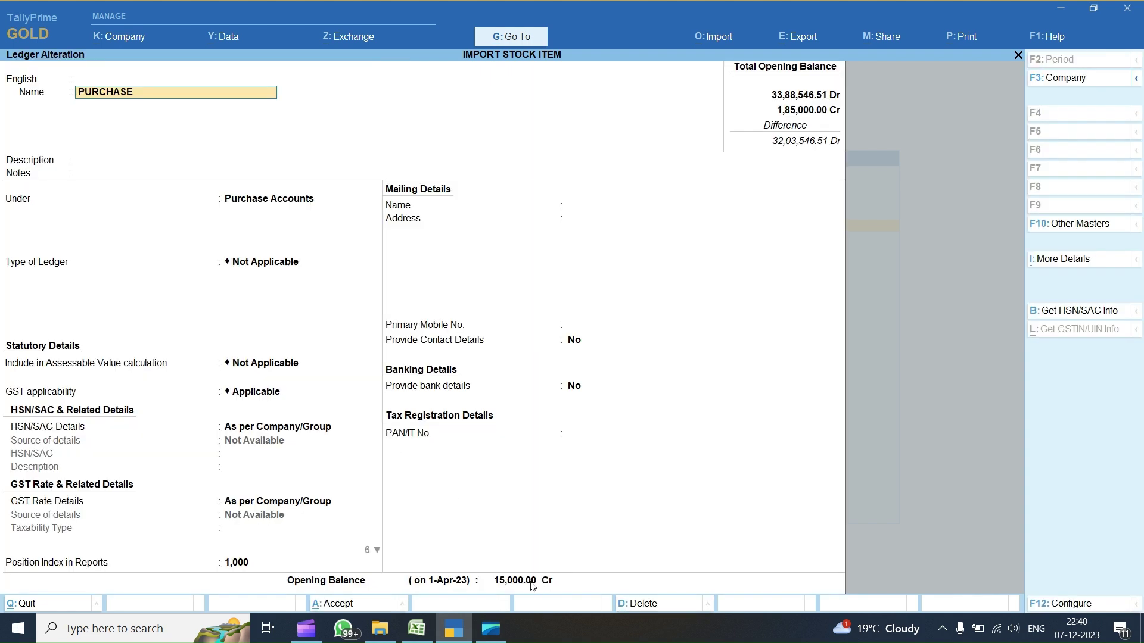
pyautogui.click(531, 582)
pyautogui.press('BackSpace')
pyautogui.hotkey('ctrl', 'a')
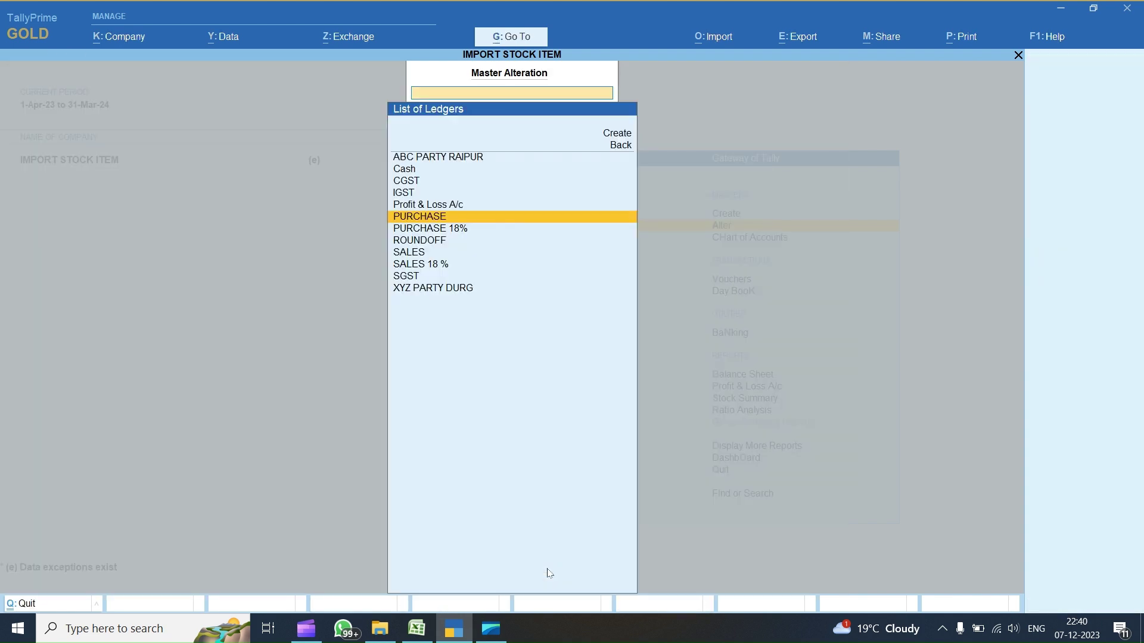
pyautogui.press('Up')
pyautogui.press('Up')
pyautogui.press('Up')
pyautogui.press('Up')
pyautogui.press('Down')
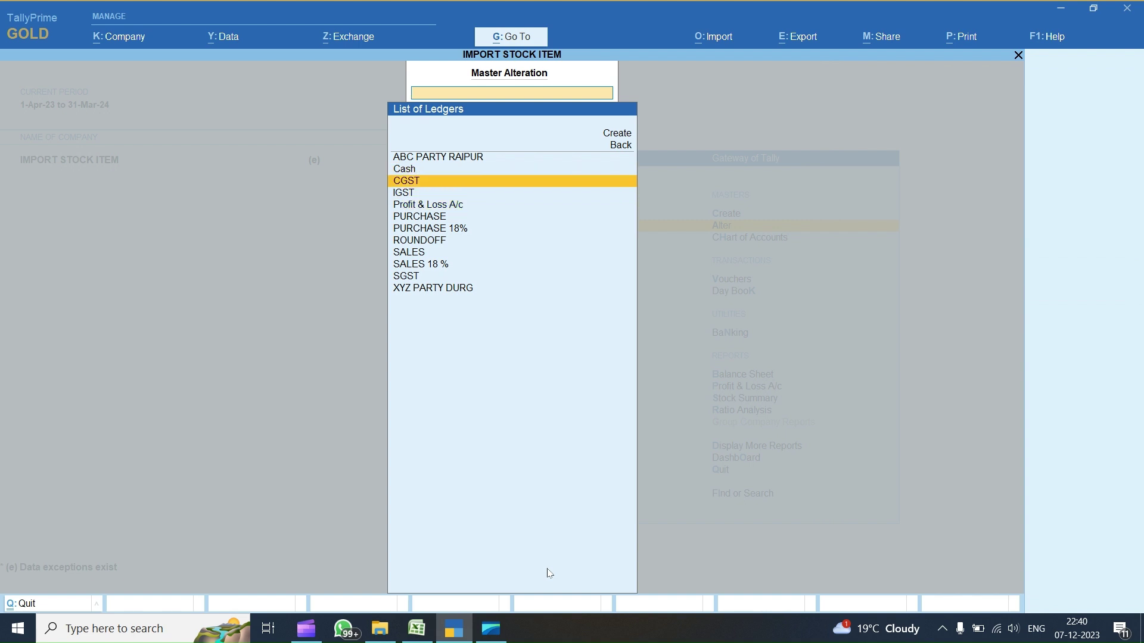
pyautogui.press('Up')
pyautogui.press('Up')
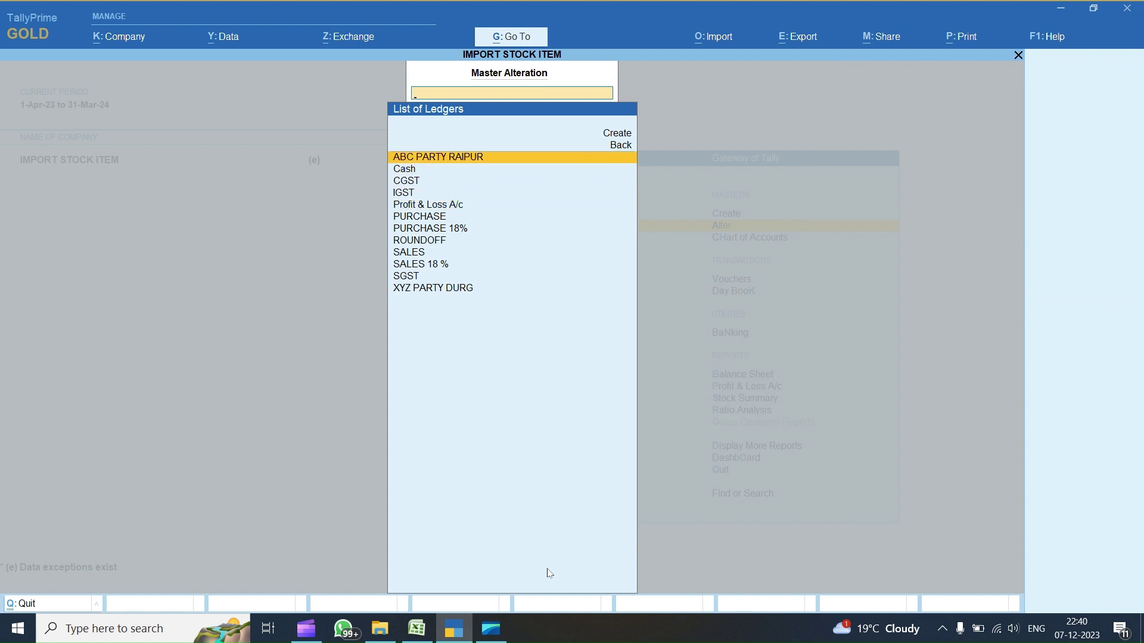
# - Review ABC PARTY RAIPUR's bill-by-bill, credit days, 1,20,000.00 credit limit and Chhattisgarh mailing details
pyautogui.press('Return')
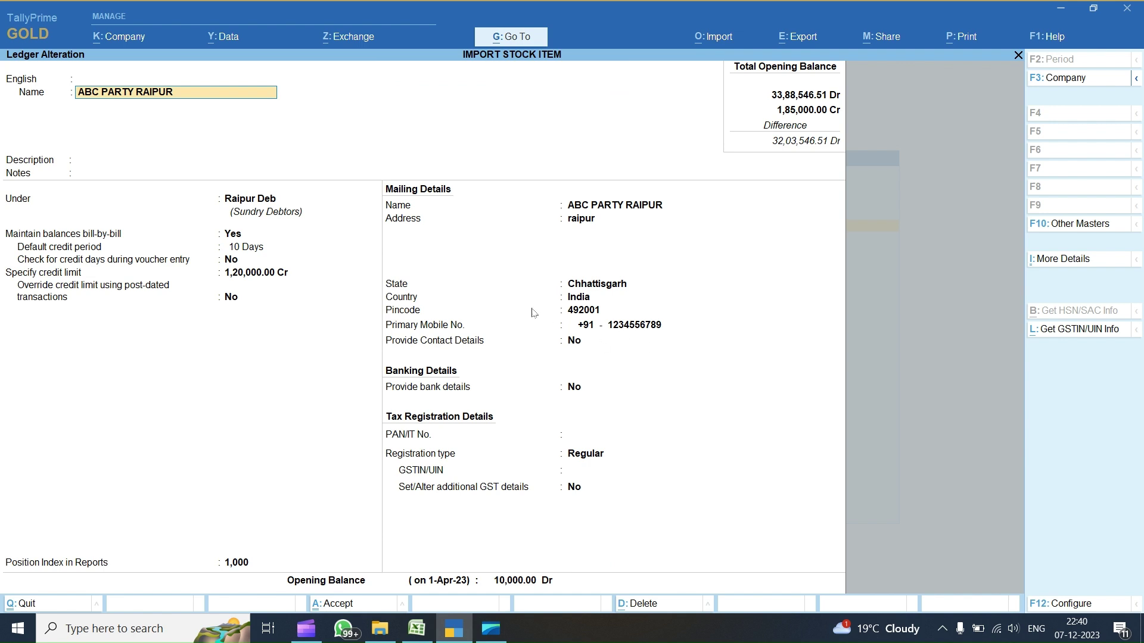
pyautogui.click(237, 238)
pyautogui.click(244, 248)
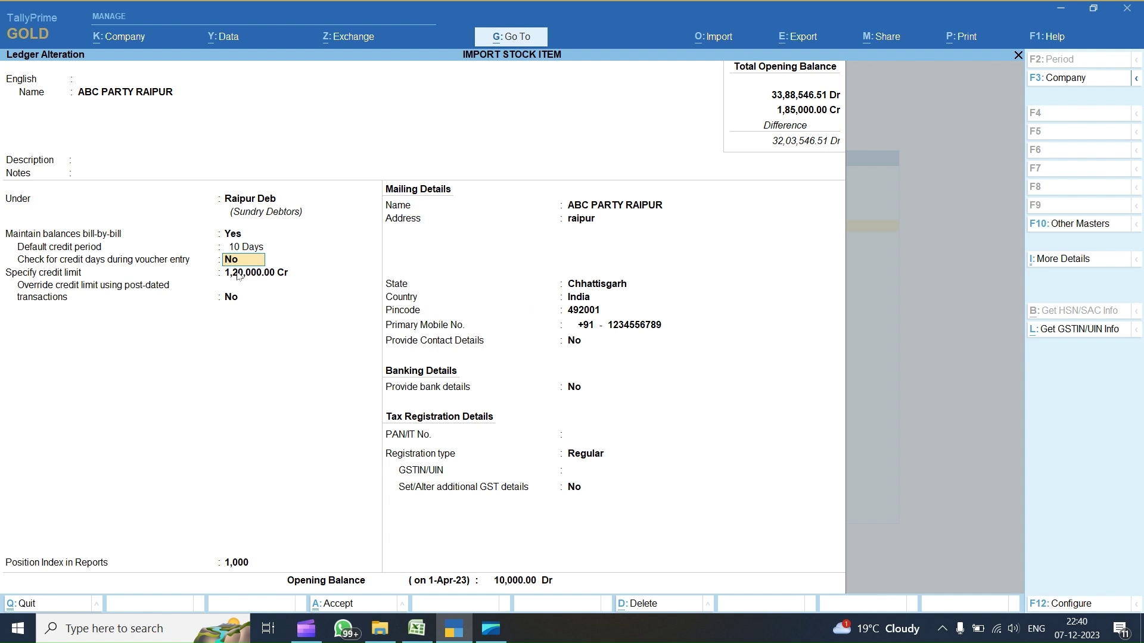
pyautogui.click(234, 274)
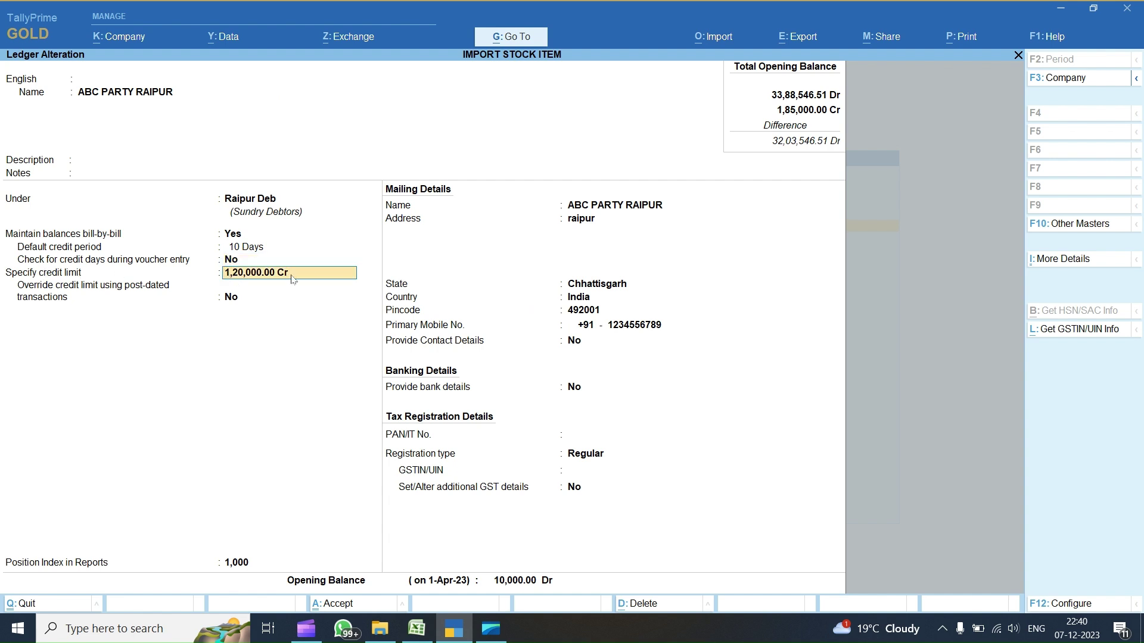
pyautogui.click(592, 208)
pyautogui.click(587, 219)
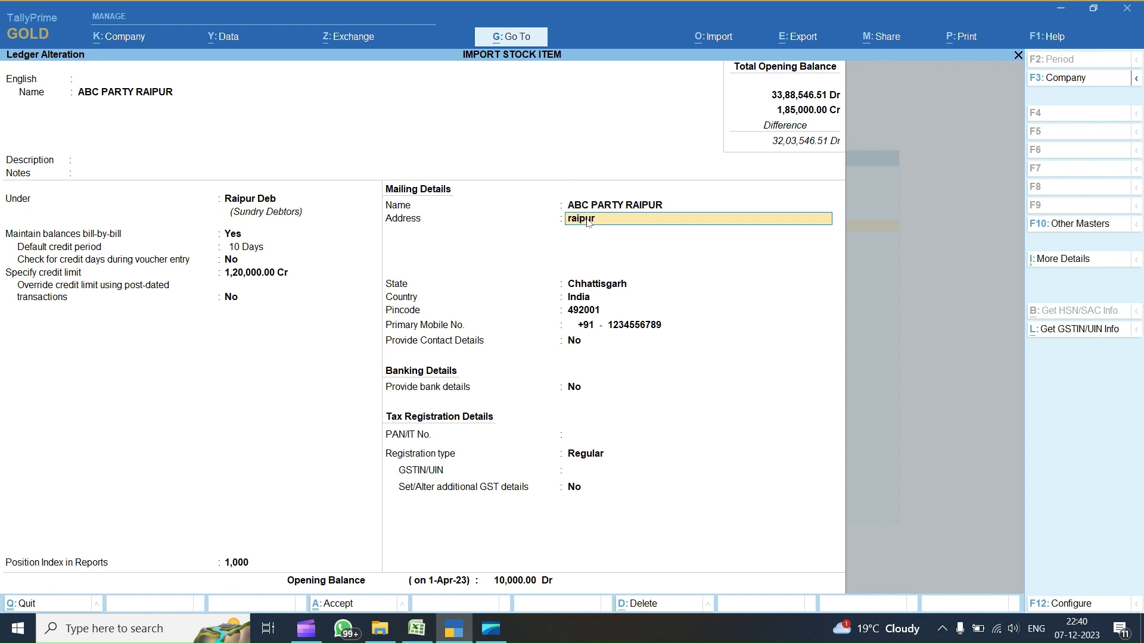
pyautogui.click(599, 287)
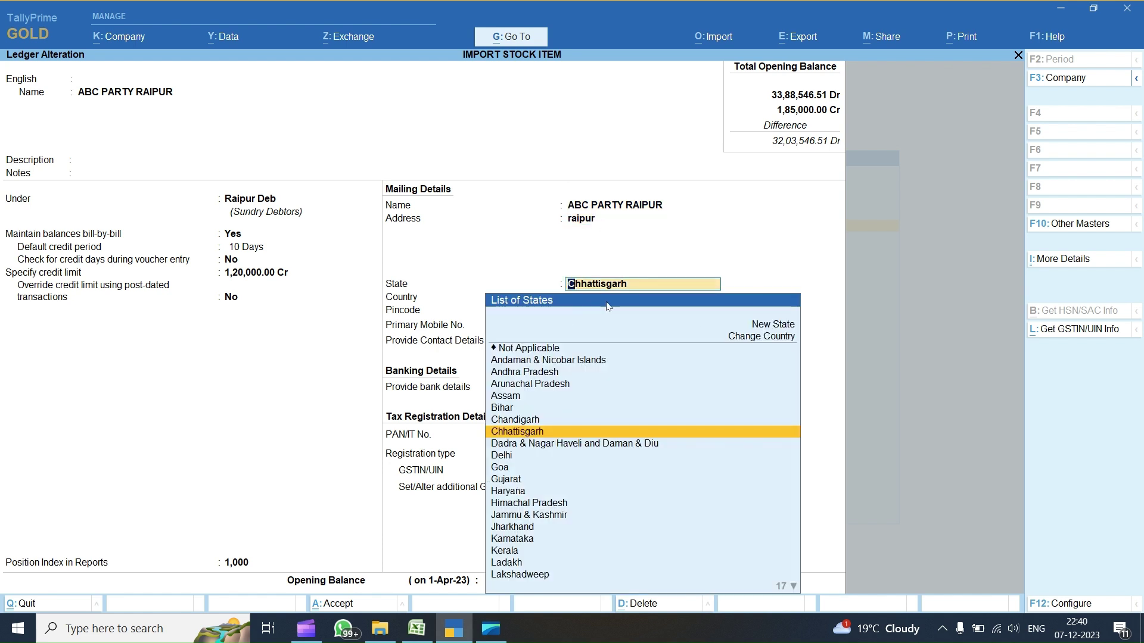
pyautogui.click(608, 307)
# - Check ABC PARTY RAIPUR's contact details and GSTIN/UIN, then quit without saving
pyautogui.press('Return')
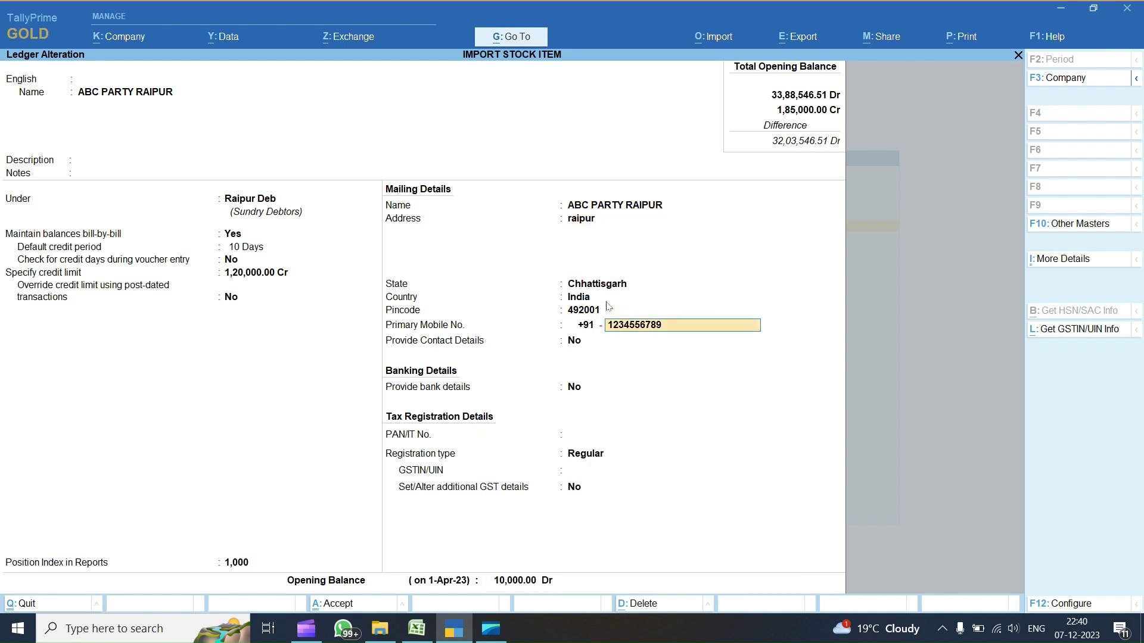
pyautogui.press('Return')
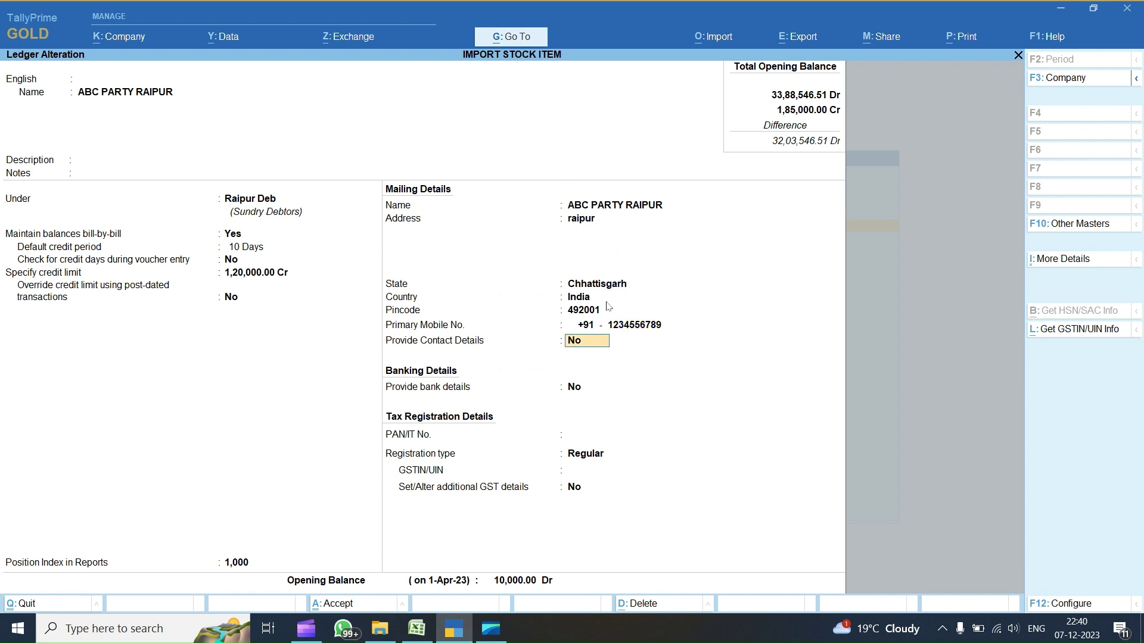
pyautogui.press('y')
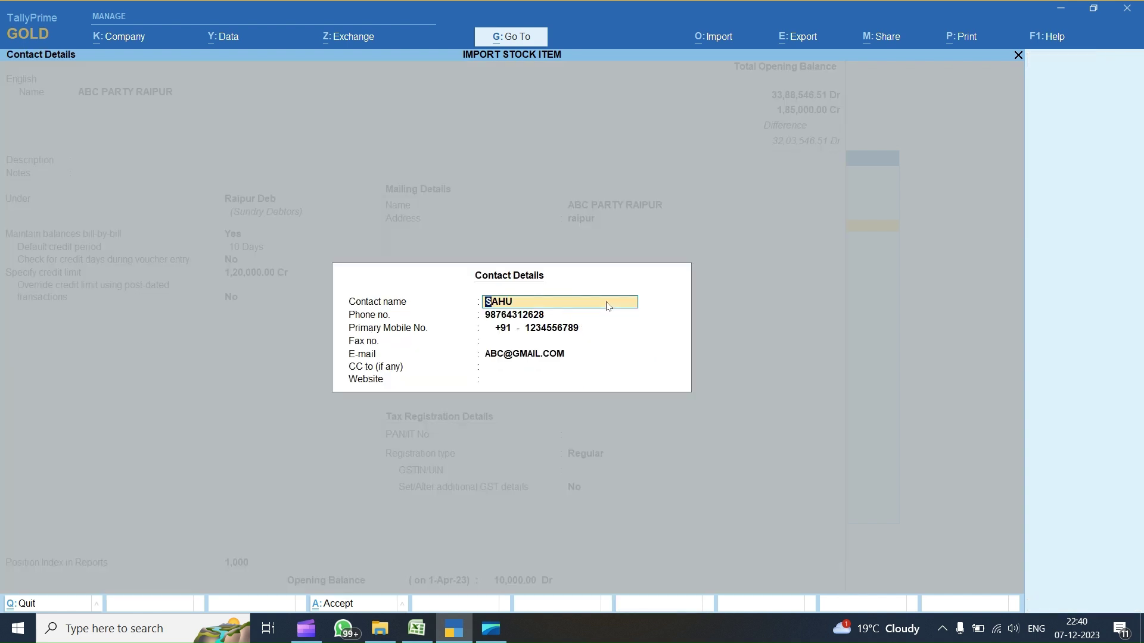
pyautogui.press('Return')
pyautogui.press('Return')
pyautogui.press('Return')
pyautogui.press('Return')
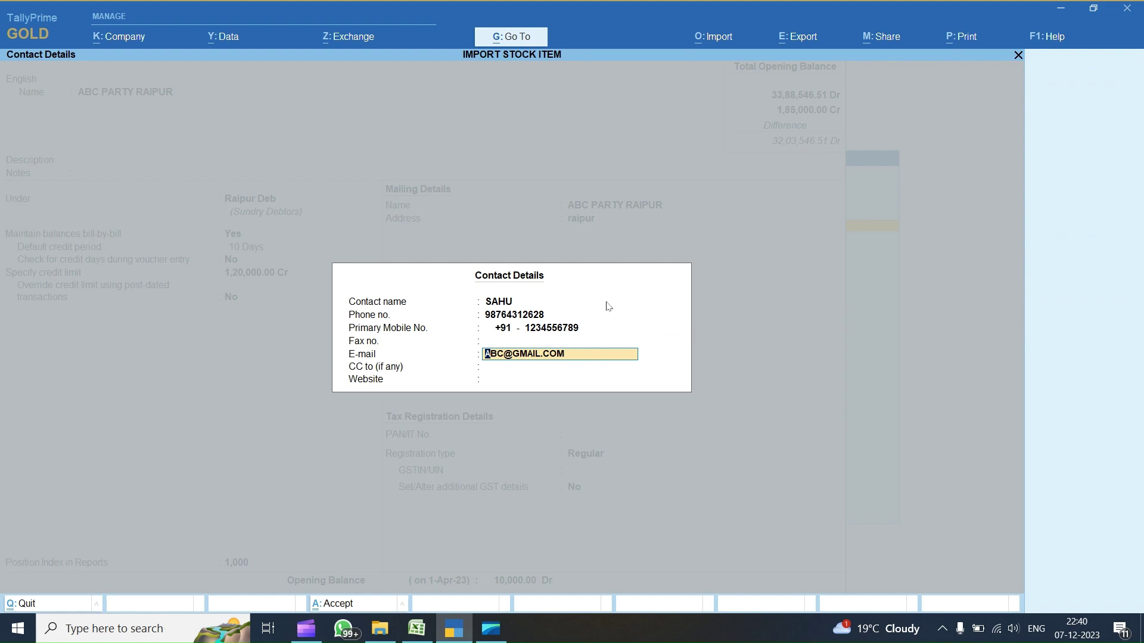
pyautogui.press('Escape')
pyautogui.press('Escape')
pyautogui.press('Return')
pyautogui.press('Return')
pyautogui.press('Return')
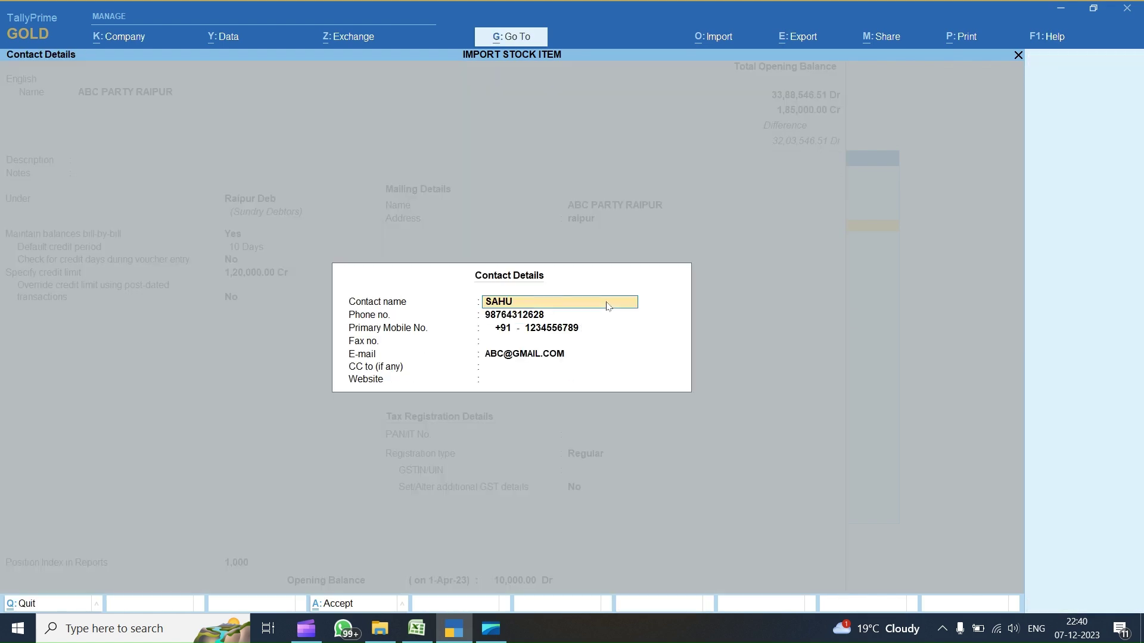
pyautogui.press('Return')
pyautogui.press('Return')
pyautogui.press('Return')
pyautogui.press('Return')
pyautogui.press('Return')
pyautogui.press('Return')
pyautogui.press('Return')
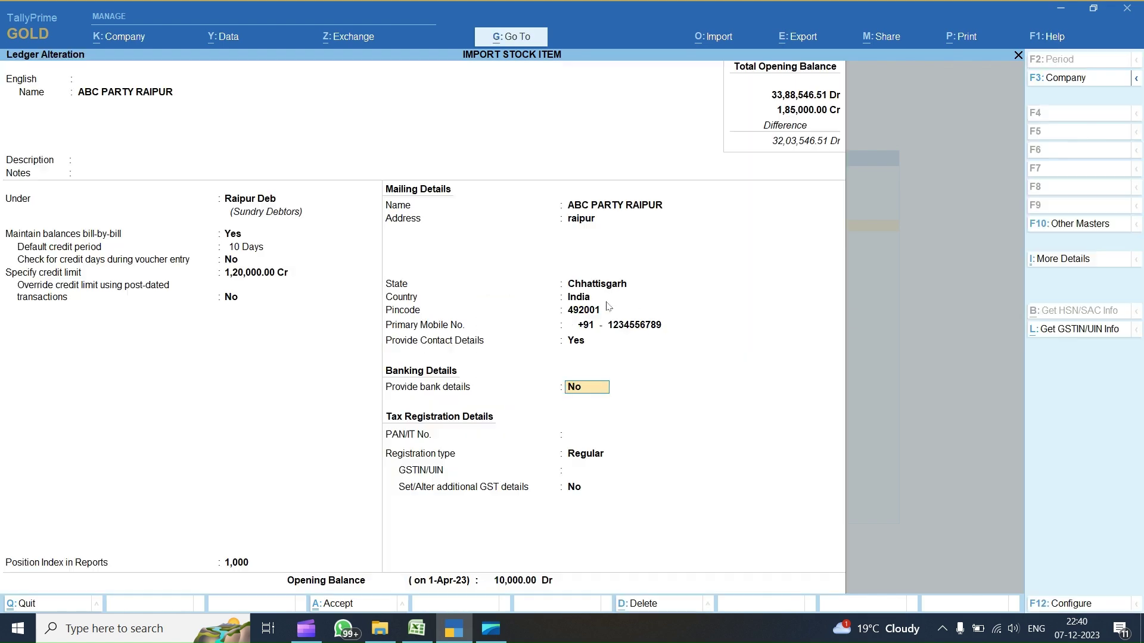
pyautogui.press('Return')
pyautogui.press('Return')
pyautogui.press('Escape')
pyautogui.press('y')
# - Open XYZ PARTY DURG, dismiss the missing GSTIN warning and turn on contact details
pyautogui.press('Down')
pyautogui.press('Down')
pyautogui.press('Down')
pyautogui.press('Down')
pyautogui.press('Down')
pyautogui.press('Down')
pyautogui.press('Down')
pyautogui.press('Down')
pyautogui.press('Down')
pyautogui.press('Down')
pyautogui.press('Down')
pyautogui.press('Return')
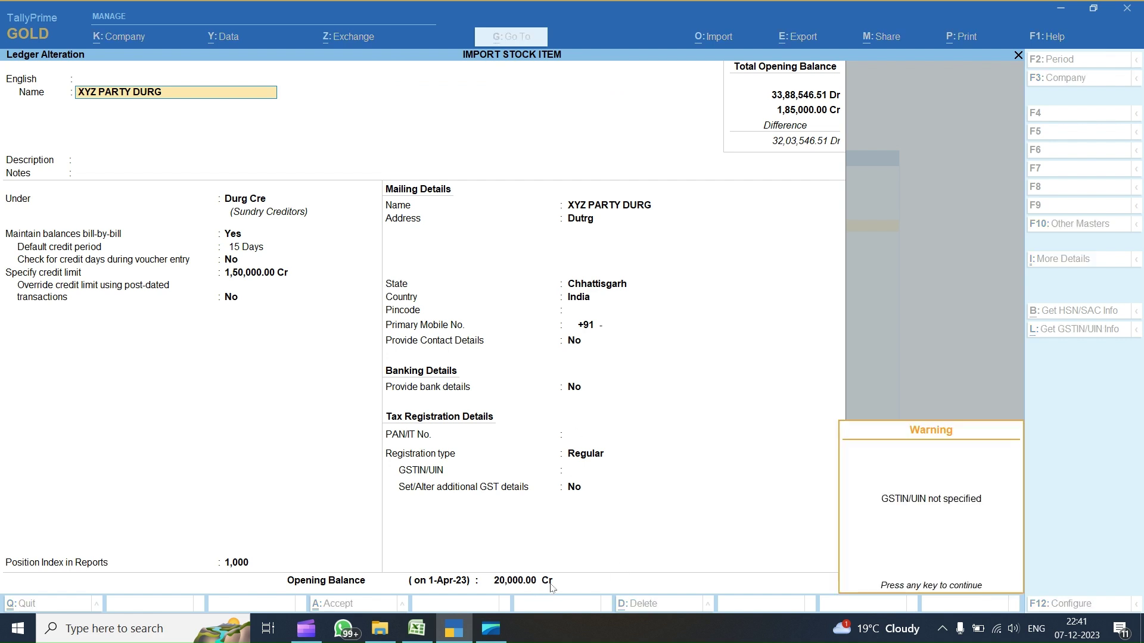
pyautogui.click(529, 586)
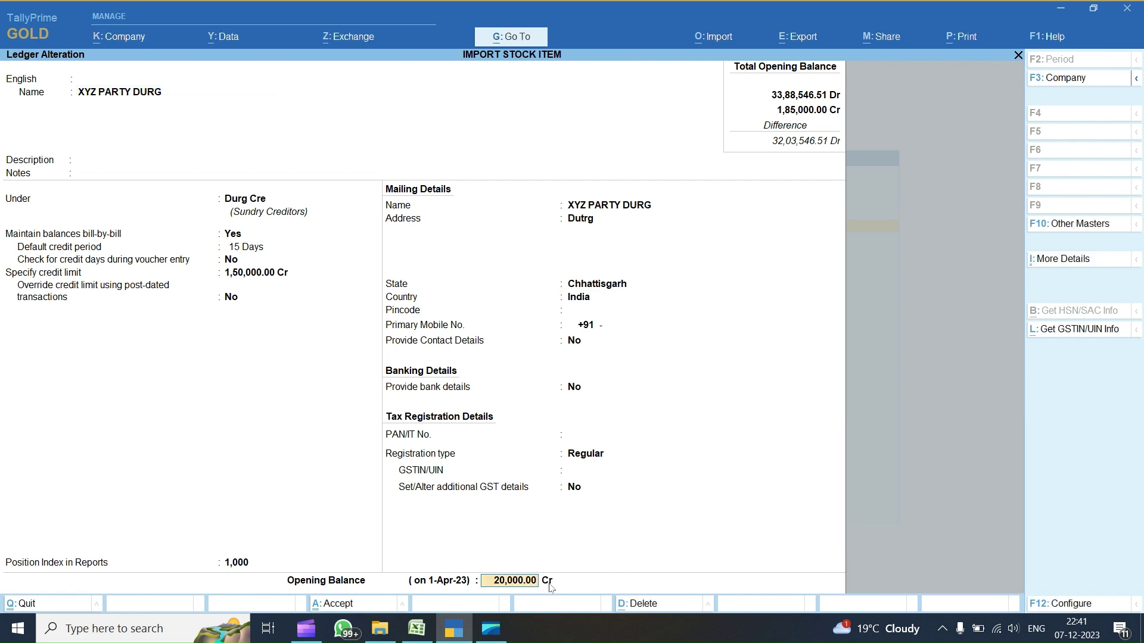
pyautogui.click(580, 313)
pyautogui.click(599, 326)
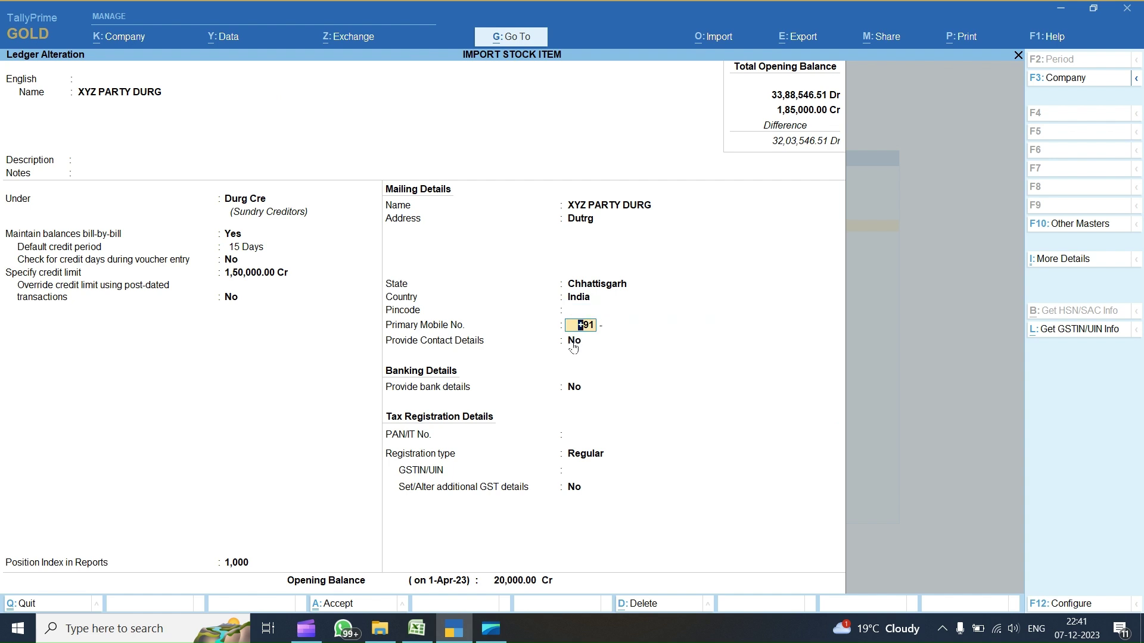
pyautogui.click(575, 344)
pyautogui.press('y')
pyautogui.press('Return')
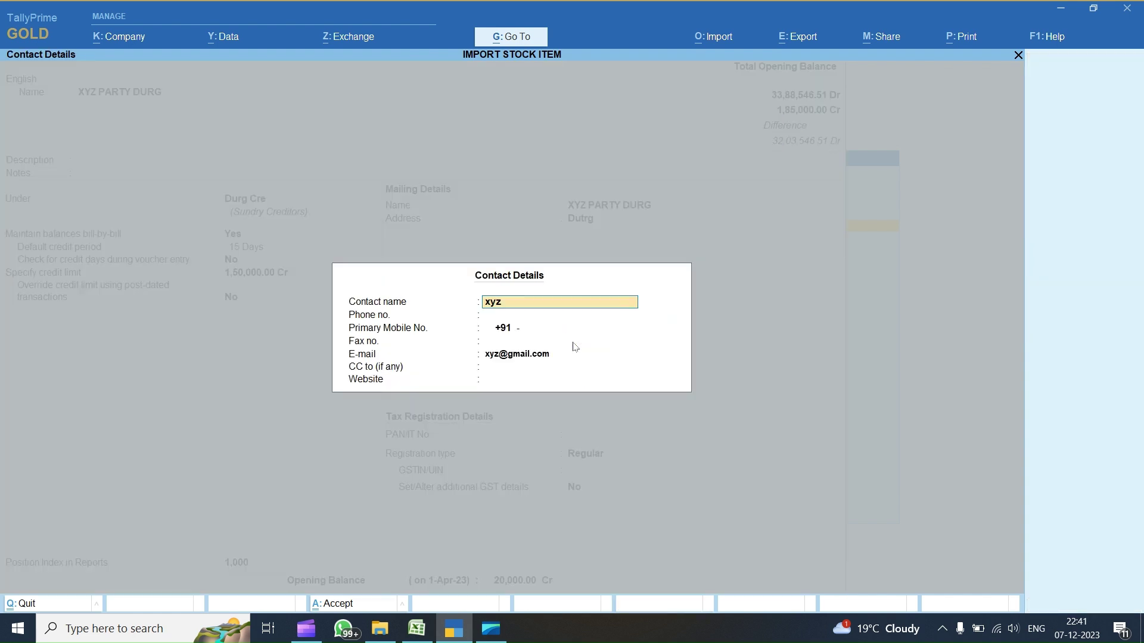
# - Review XYZ PARTY DURG's contact e-mail, credit limit and Regular GST registration type
pyautogui.click(506, 358)
pyautogui.press('BackSpace')
pyautogui.hotkey('ctrl', 'a')
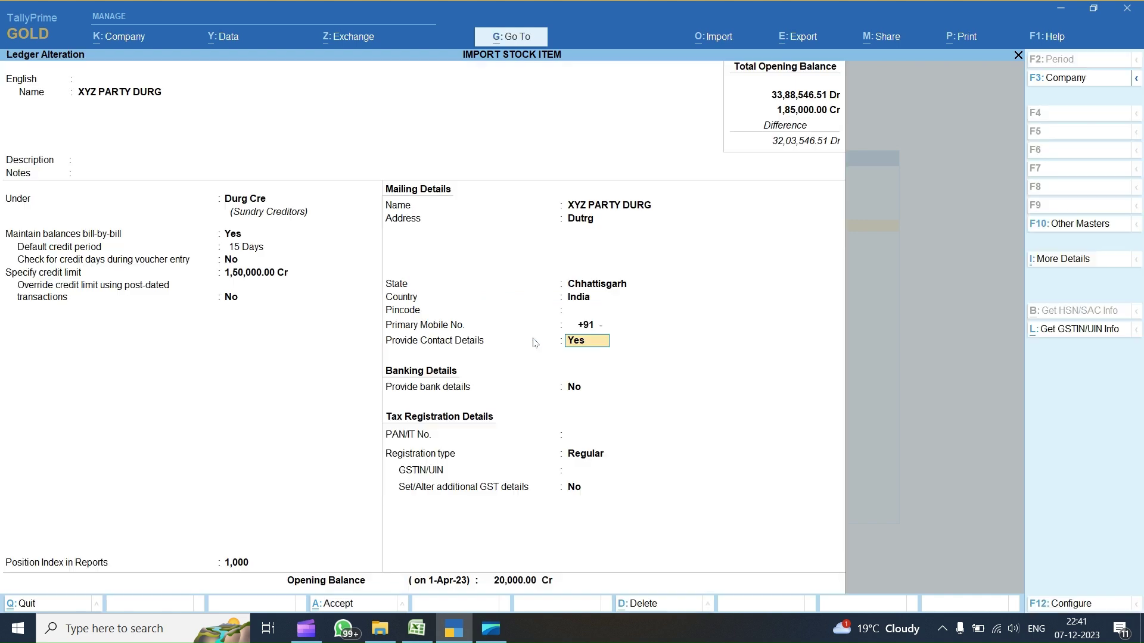
pyautogui.click(246, 274)
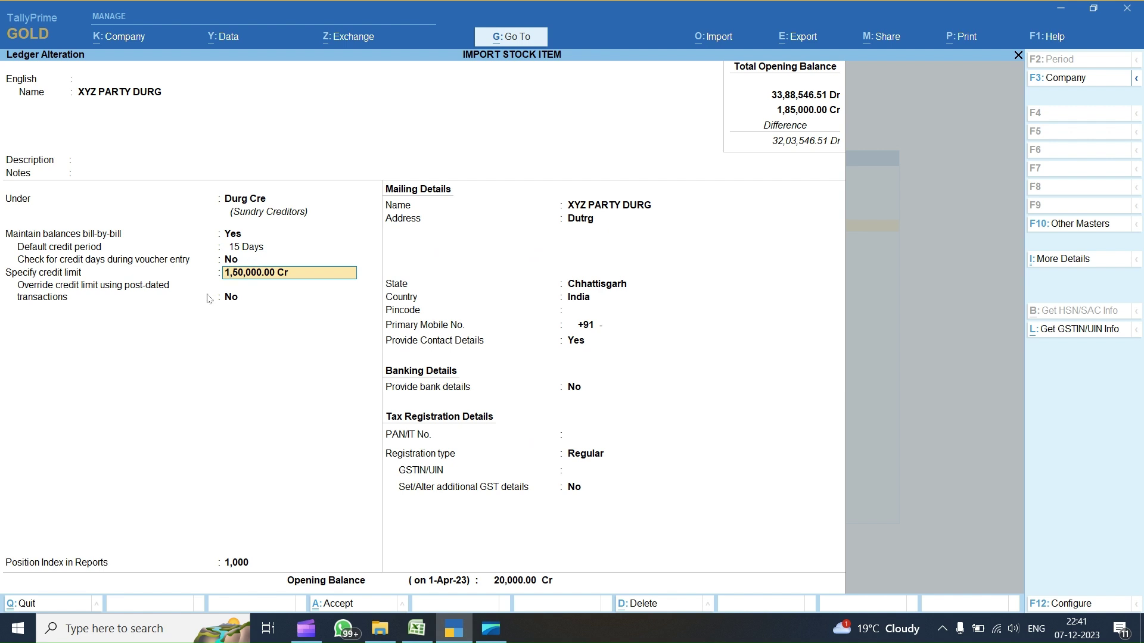
pyautogui.click(571, 460)
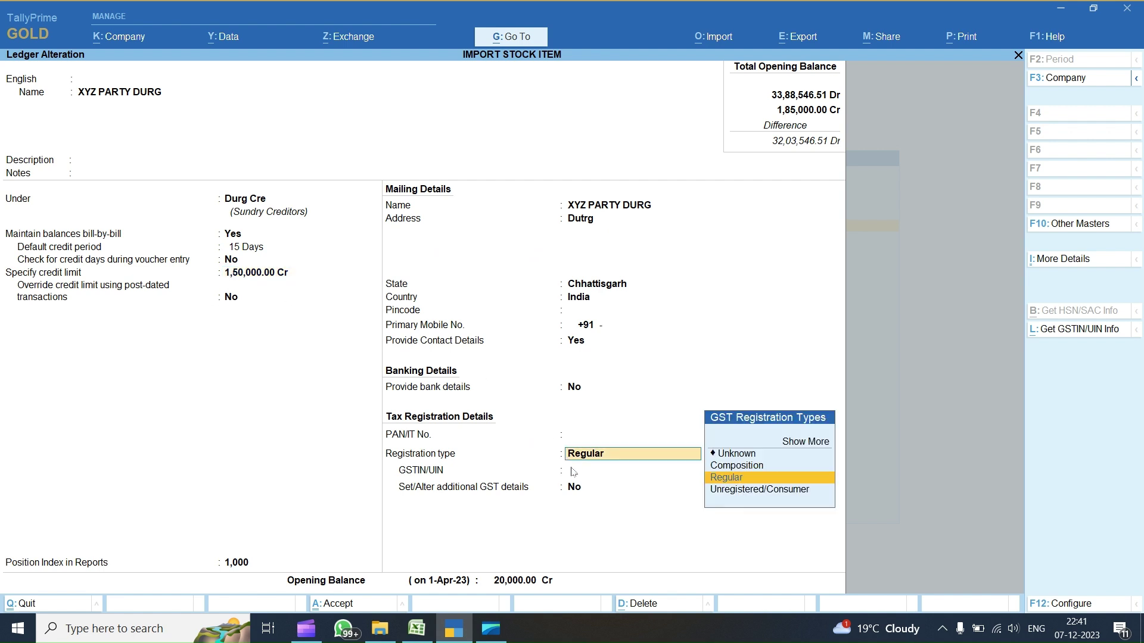
pyautogui.press('Return')
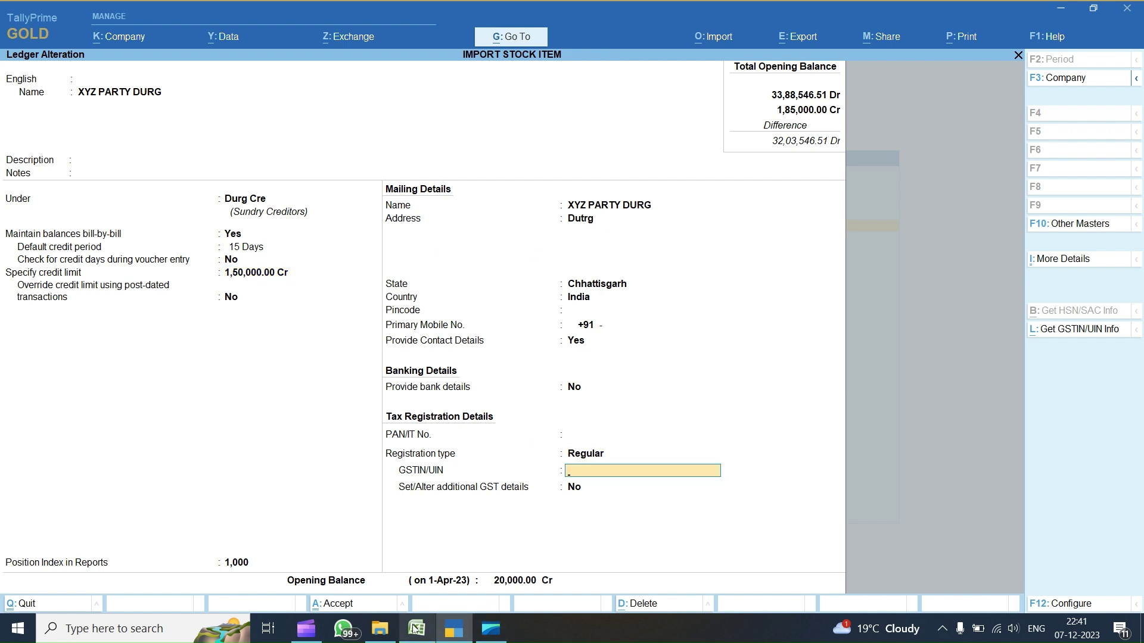
pyautogui.click(416, 628)
# - Enter Apr-23 as the GST applicable-from date in Q2 and Q3
pyautogui.click(372, 172)
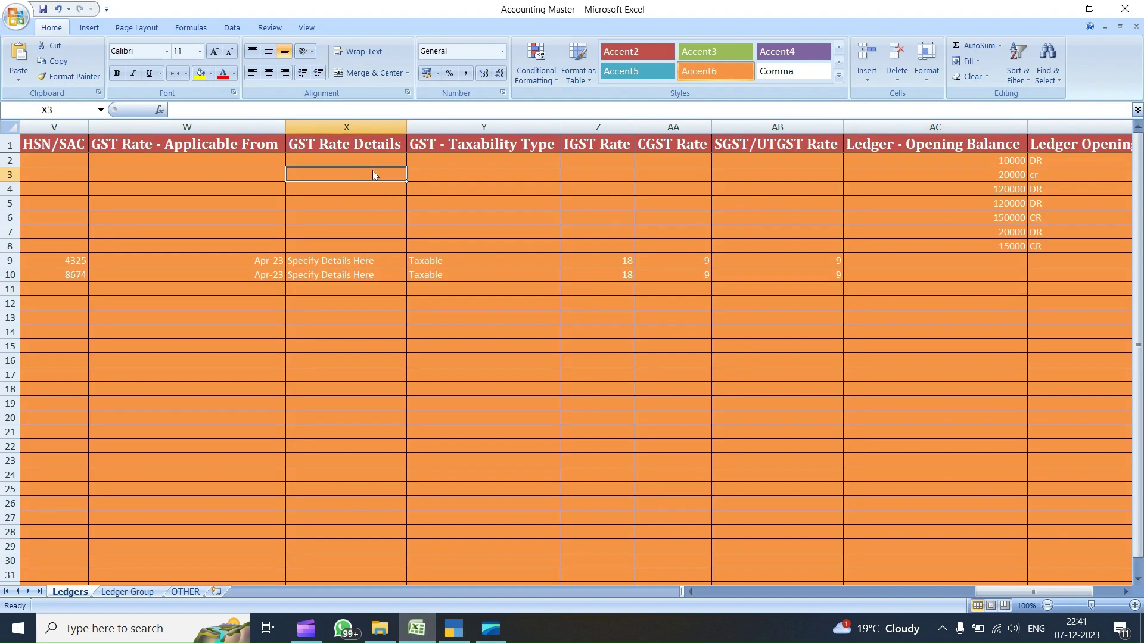
pyautogui.press('Left')
pyautogui.press('Left')
pyautogui.press('Left')
pyautogui.press('Left')
pyautogui.press('Left')
pyautogui.press('Left')
pyautogui.press('Left')
pyautogui.press('Left')
pyautogui.press('Left')
pyautogui.press('Right')
pyautogui.press('Right')
pyautogui.press('Up')
pyautogui.write('APR')
pyautogui.press('Return')
pyautogui.press('Up')
pyautogui.write('APR')
pyautogui.press('Return')
pyautogui.write('APR')
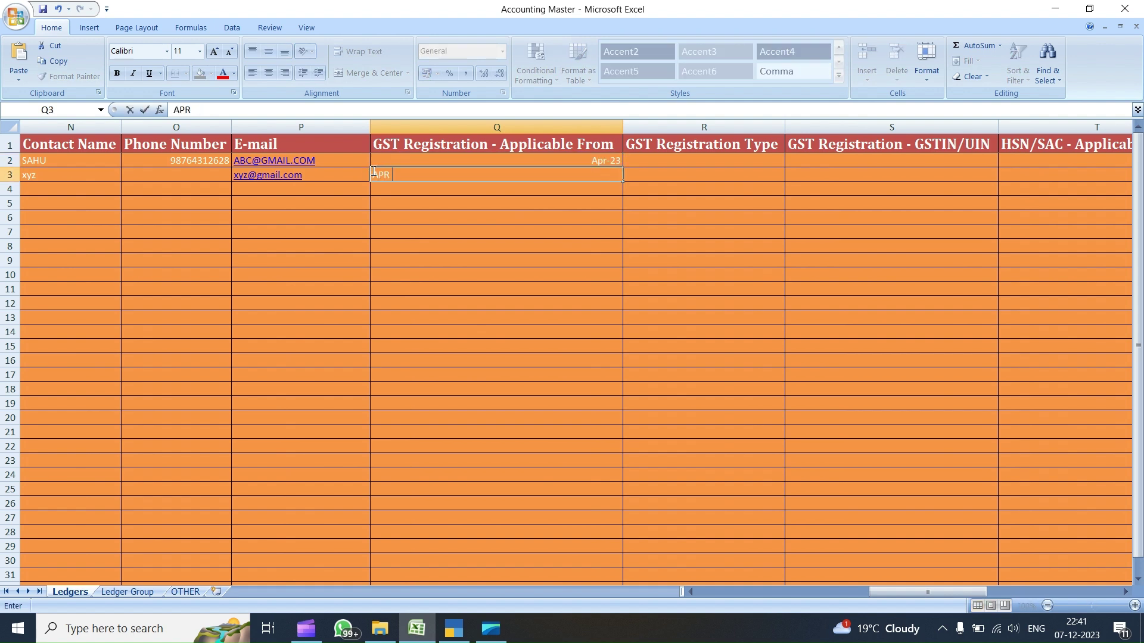
pyautogui.press('Right')
pyautogui.press('Left')
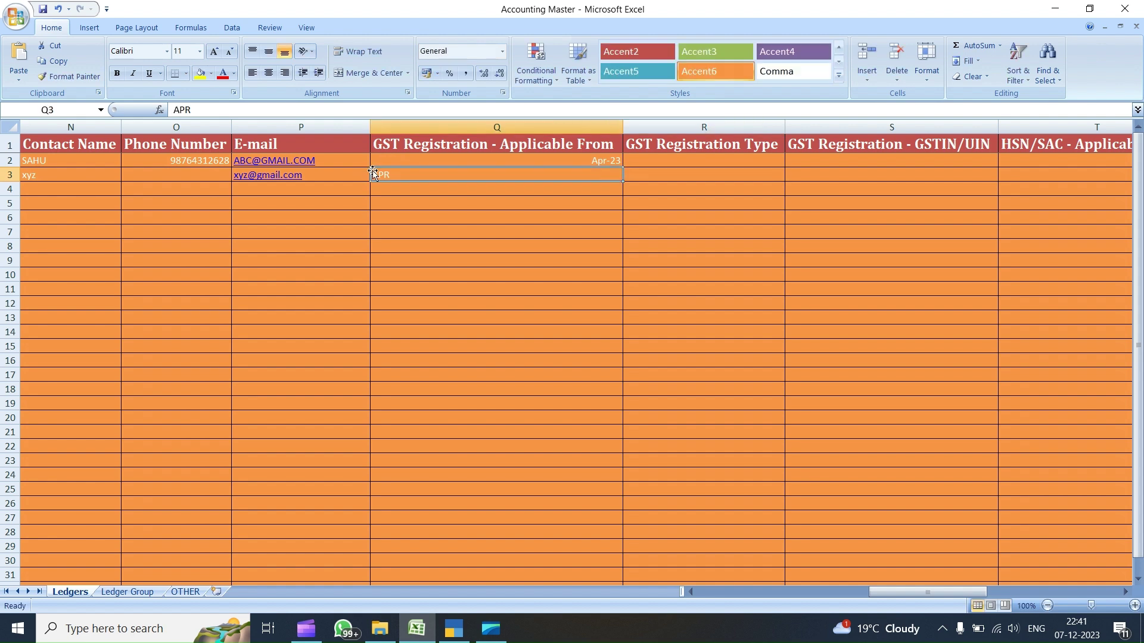
pyautogui.write('APR')
pyautogui.press('Return')
pyautogui.press('Up')
pyautogui.press('Right')
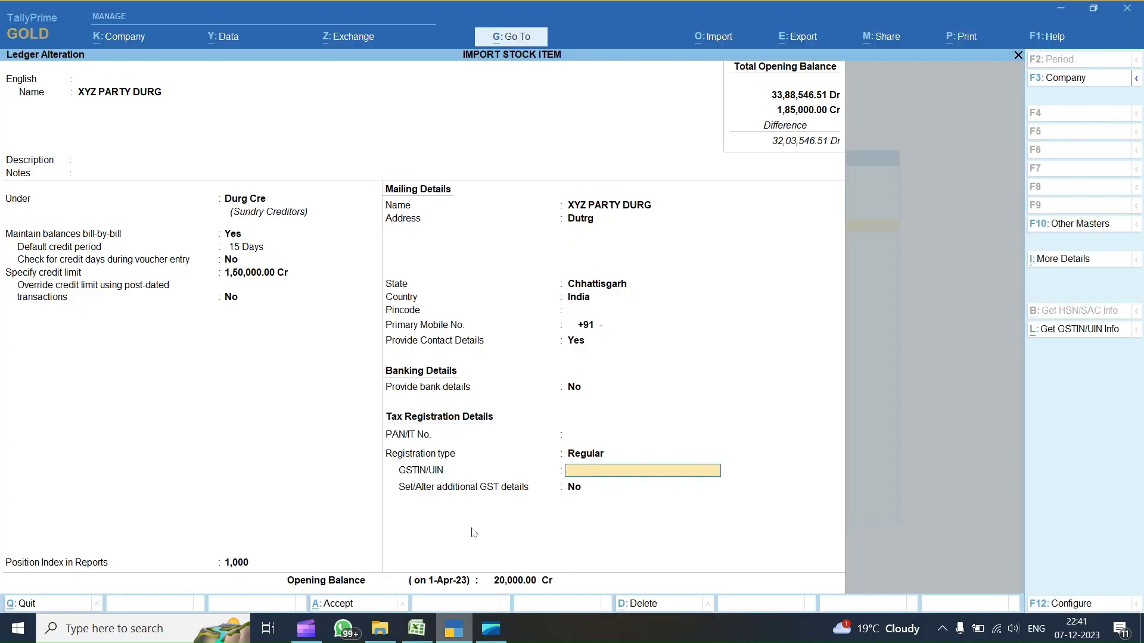
# - Paste the registration type Regular into R3 and R2
pyautogui.click(458, 628)
pyautogui.hotkey('alt', 'Tab')
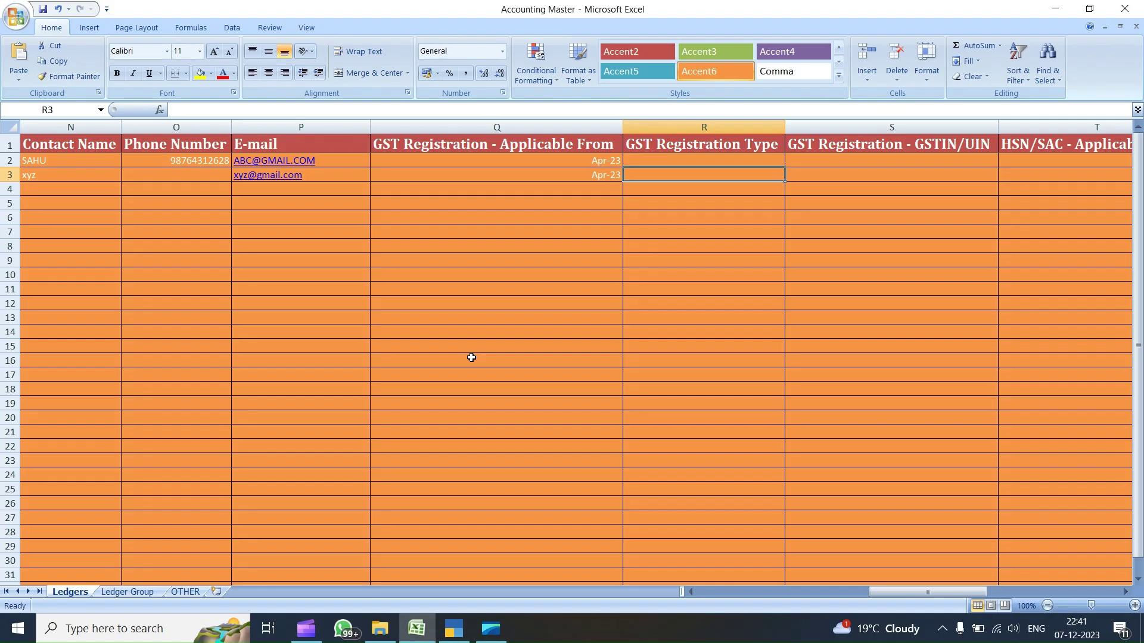
pyautogui.write('Regular')
pyautogui.press('Up')
pyautogui.write('Regular')
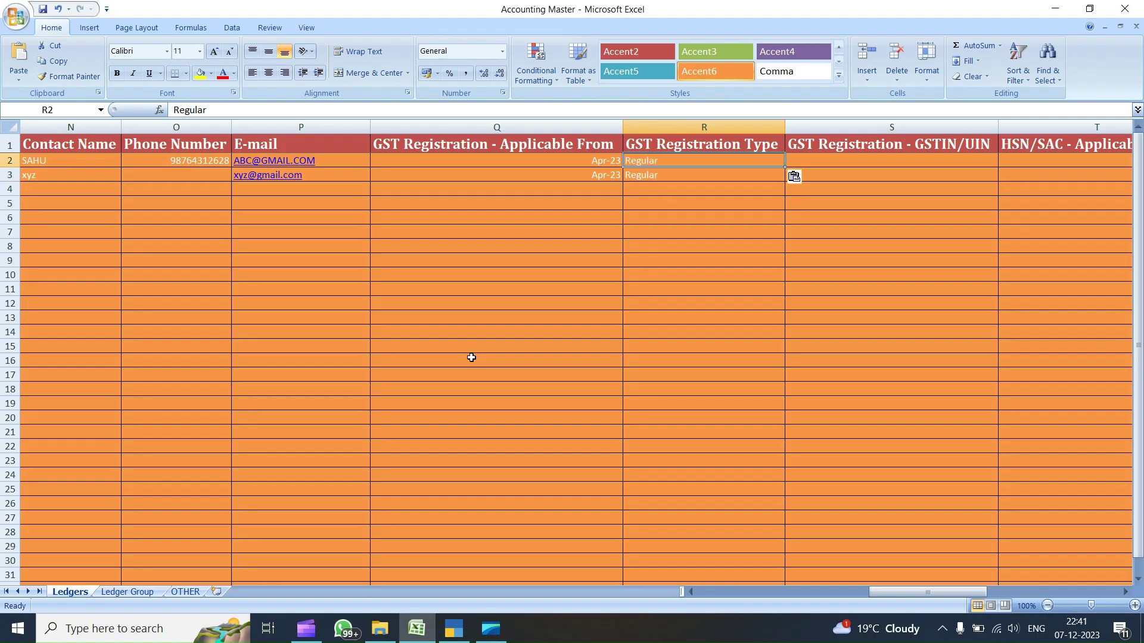
pyautogui.press('Right')
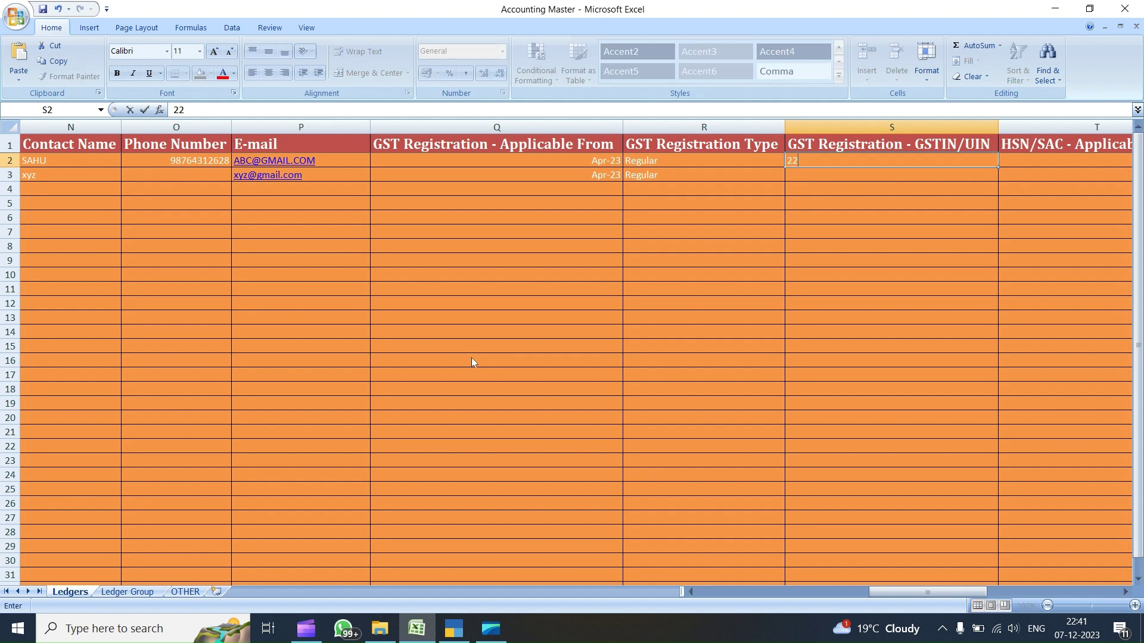
# - Type each party's GSTIN into S2 and S3, then return to TallyPrime
pyautogui.press('Return')
pyautogui.press('Tab')
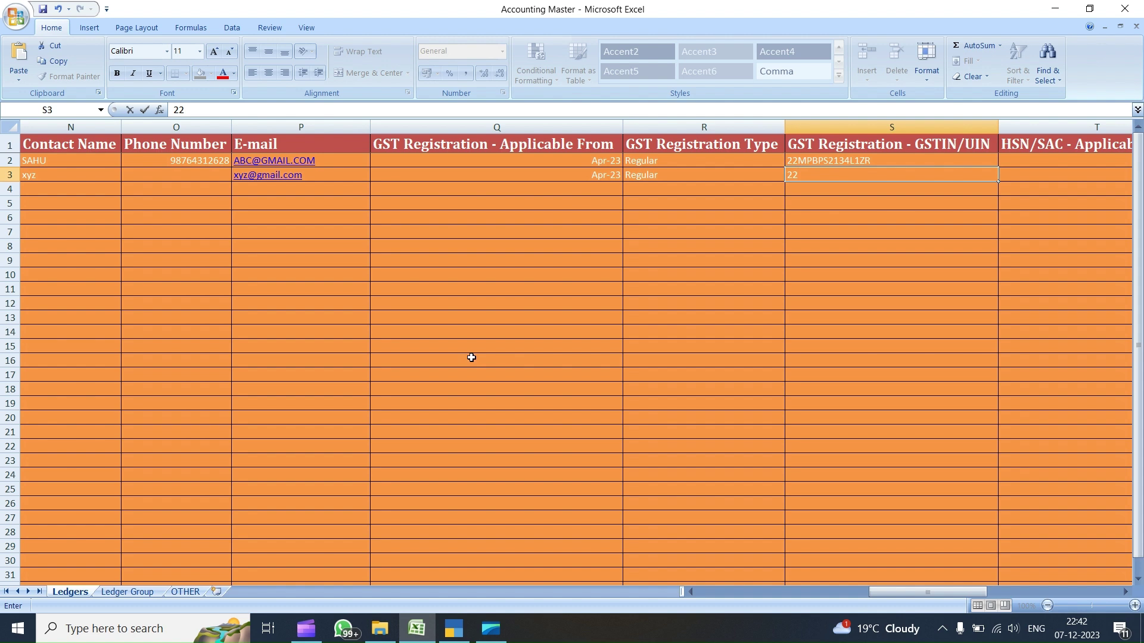
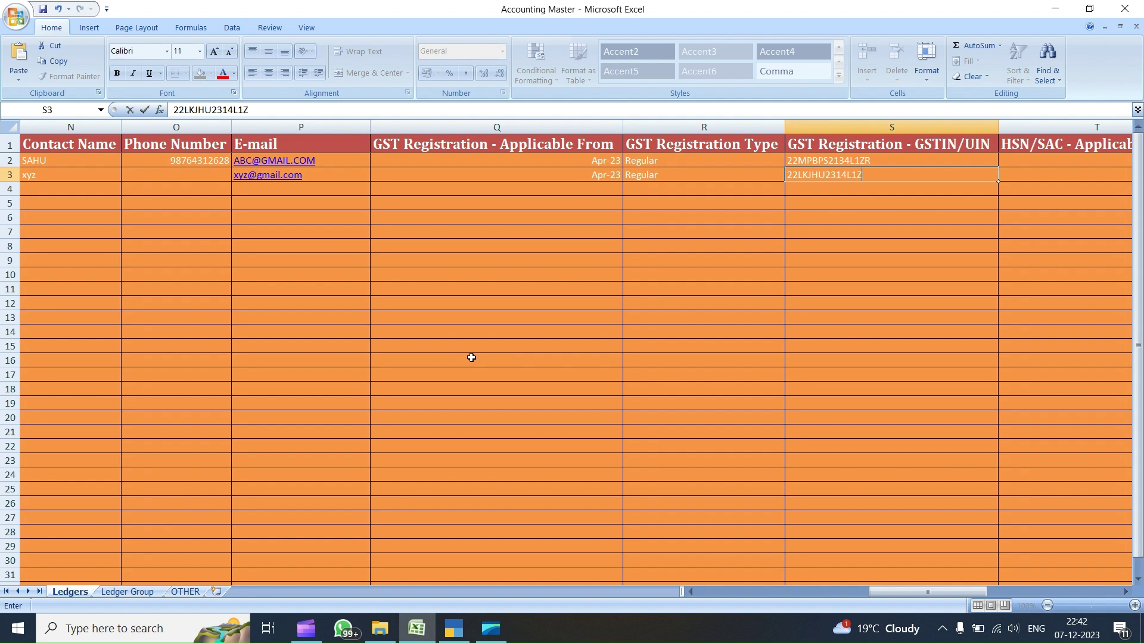
pyautogui.press('Tab')
pyautogui.press('Left')
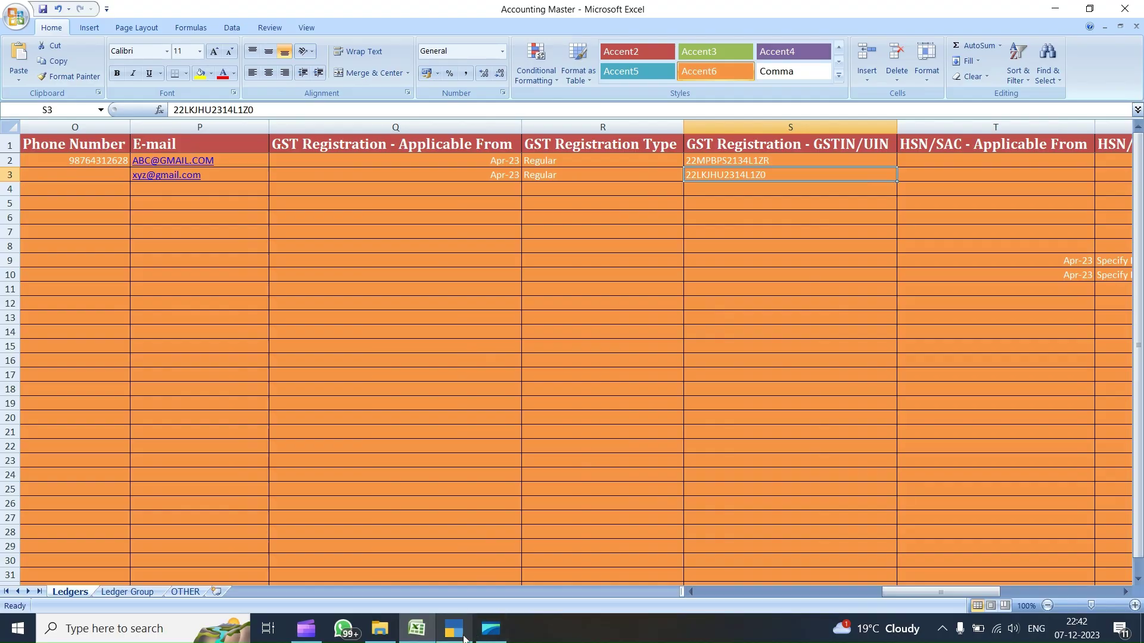
pyautogui.click(453, 629)
pyautogui.press('Escape')
# - Leave the ledger screens and re-import the Ledgers sheet through Import Masters
pyautogui.press('y')
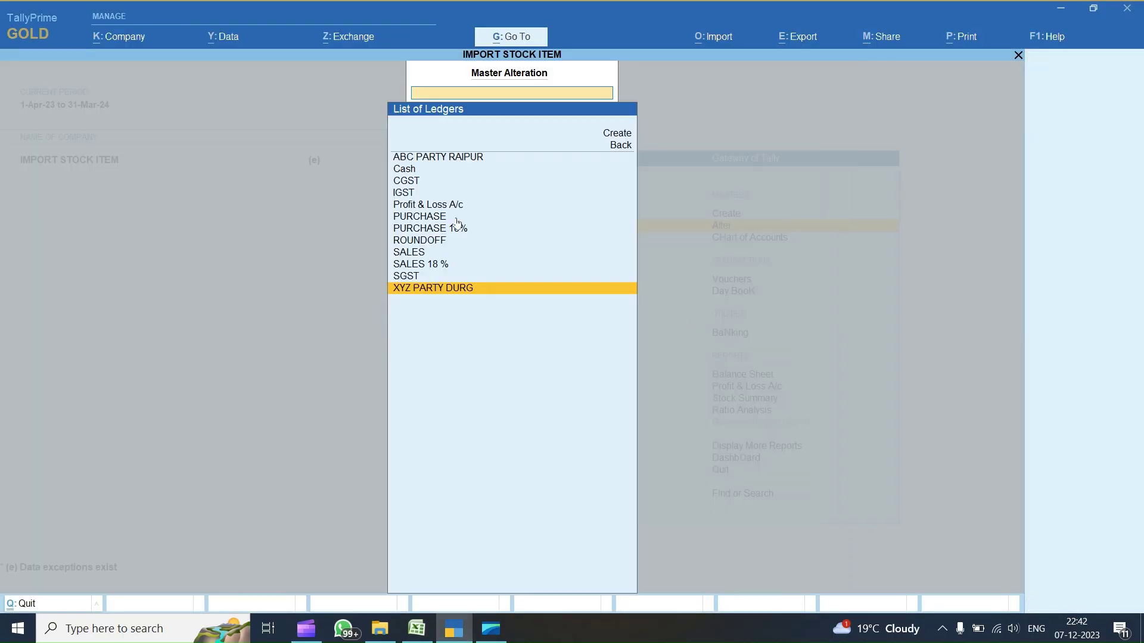
pyautogui.press('Up')
pyautogui.press('Up')
pyautogui.press('Up')
pyautogui.press('Up')
pyautogui.press('Up')
pyautogui.press('Up')
pyautogui.press('Up')
pyautogui.press('Up')
pyautogui.press('Up')
pyautogui.press('Up')
pyautogui.press('Up')
pyautogui.press('Up')
pyautogui.press('Return')
pyautogui.press('Return')
pyautogui.press('Return')
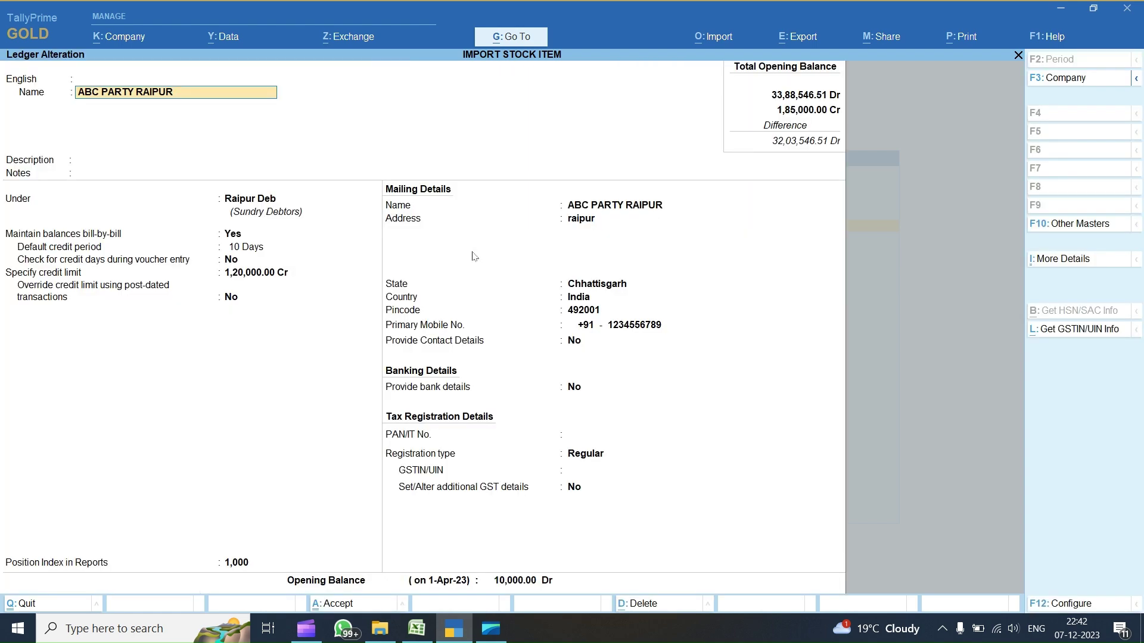
pyautogui.press('Escape')
pyautogui.hotkey('alt', 'o')
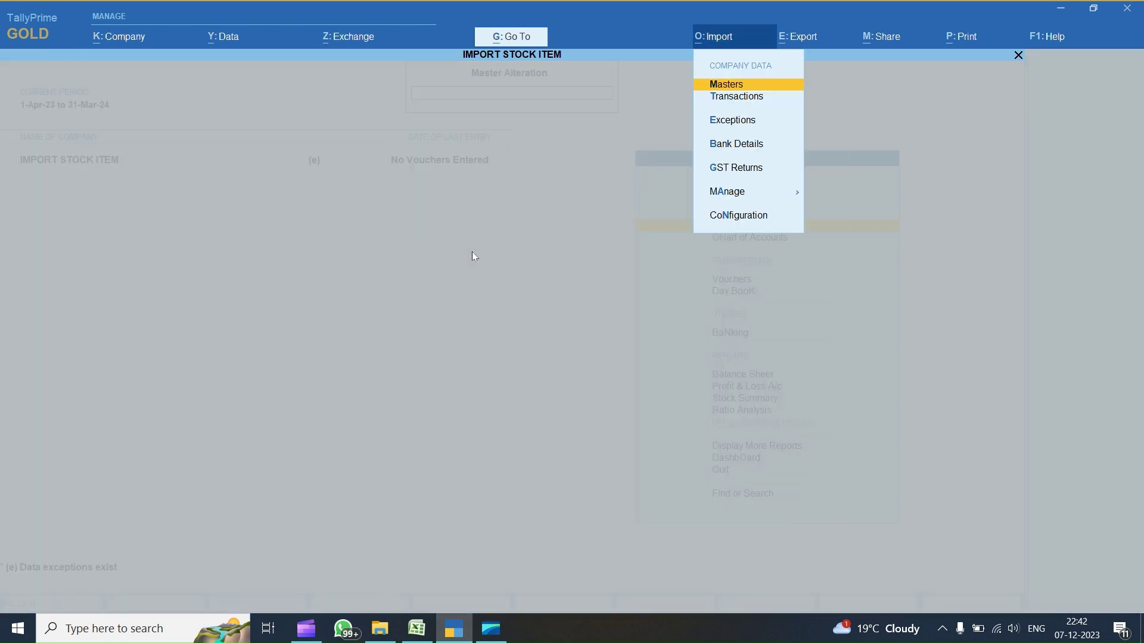
pyautogui.press('Return')
pyautogui.press('Return')
pyautogui.press('Return')
pyautogui.press('Return')
pyautogui.press('Return')
pyautogui.press('Return')
pyautogui.press('Return')
pyautogui.press('Return')
pyautogui.press('Return')
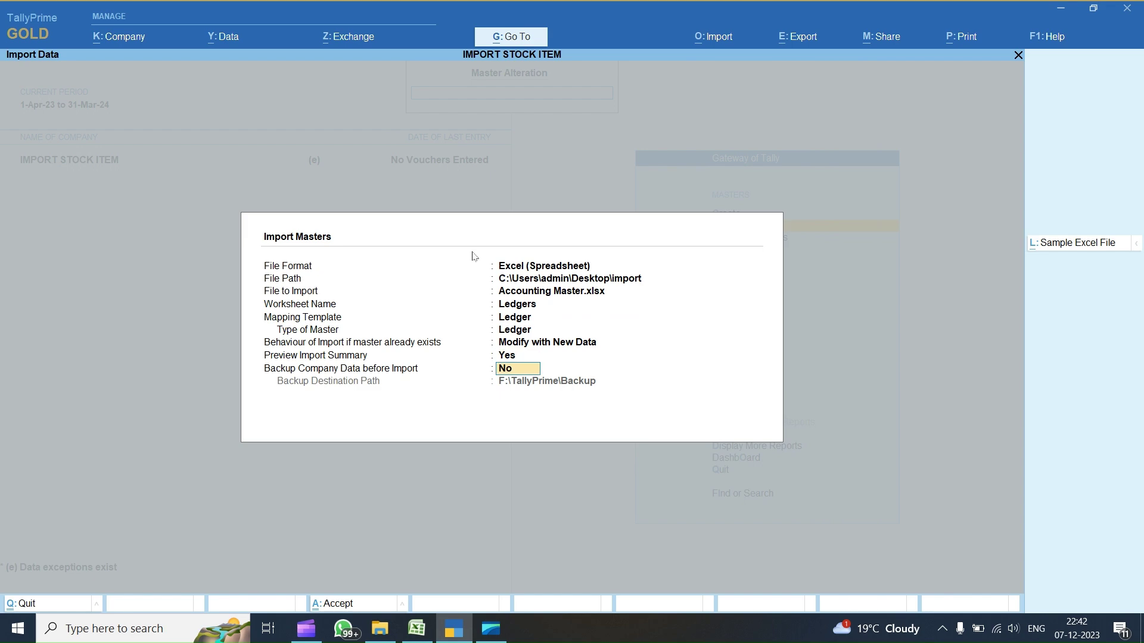
pyautogui.press('Return')
pyautogui.press('i')
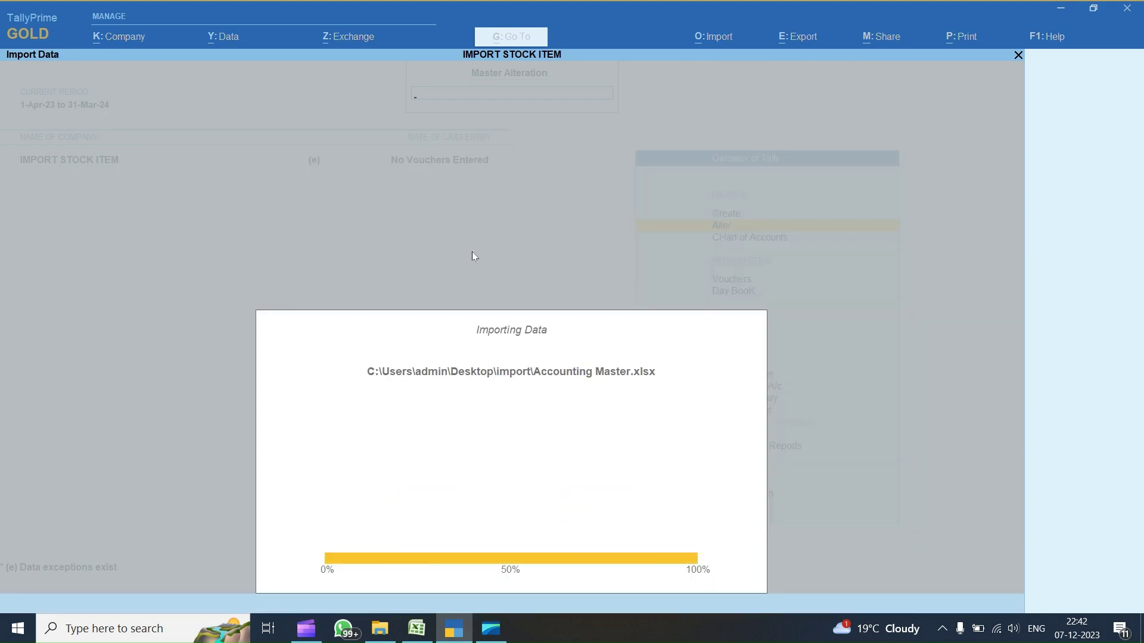
pyautogui.press('Return')
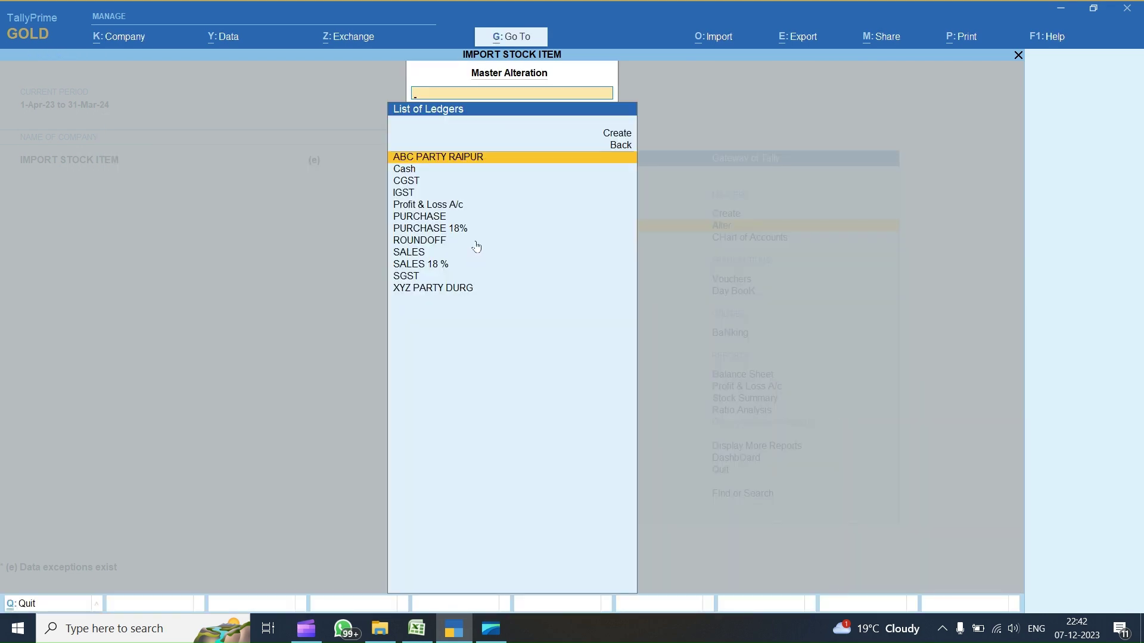
# - Check ABC PARTY RAIPUR's imported GSTIN/UIN, flagged invalid, then return to Gateway of Tally
pyautogui.press('Return')
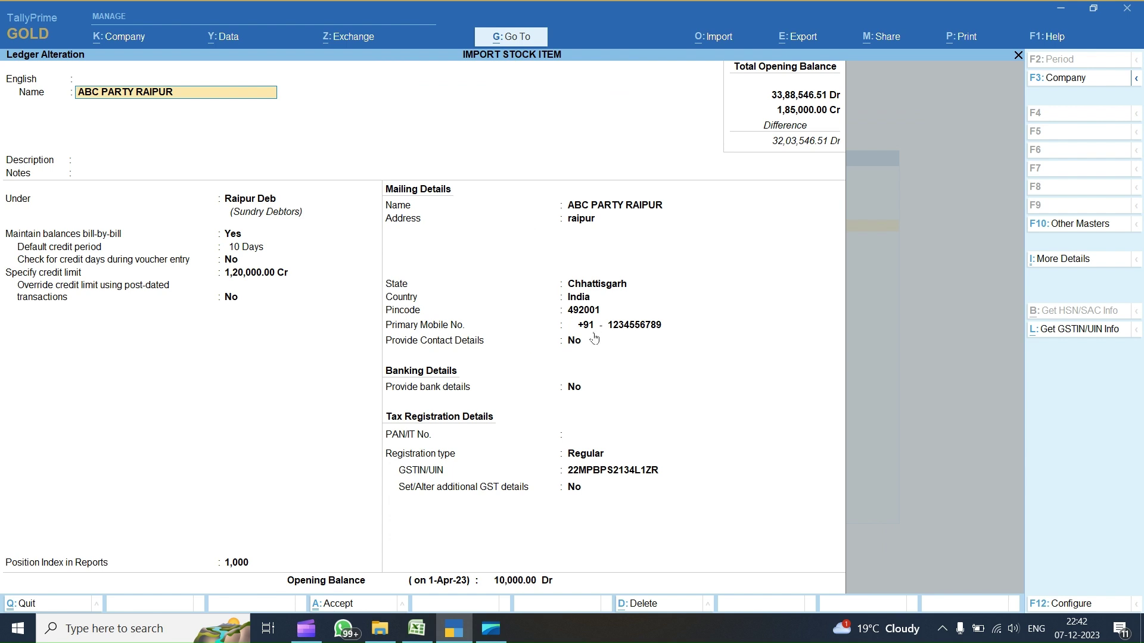
pyautogui.click(598, 475)
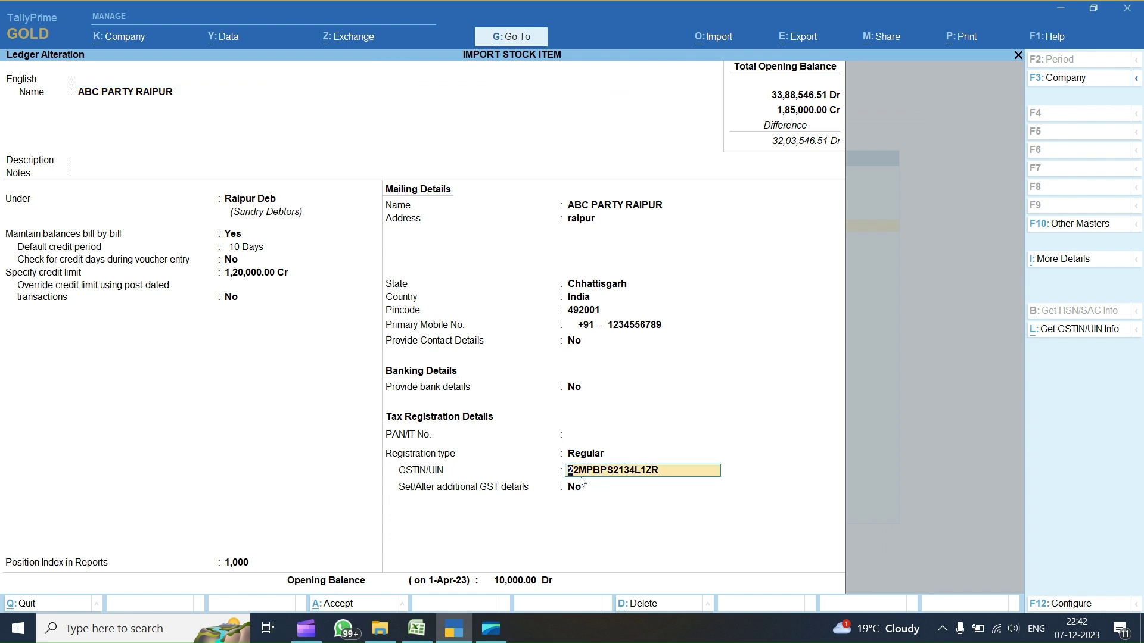
pyautogui.press('Return')
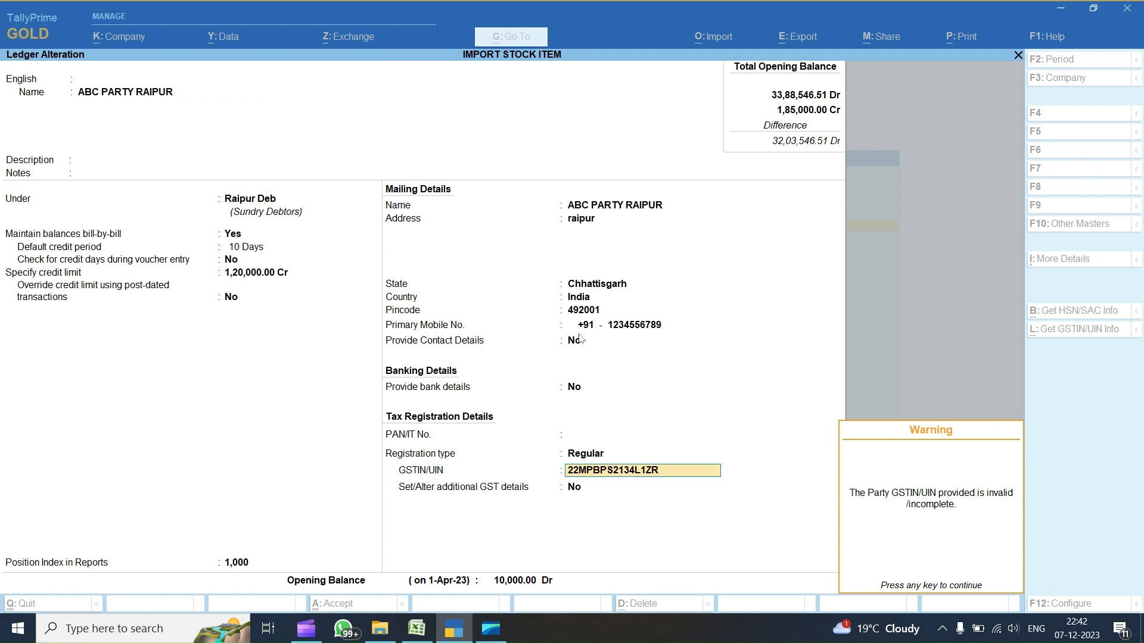
pyautogui.press('Return')
pyautogui.press('Escape')
pyautogui.press('y')
pyautogui.press('Escape')
pyautogui.press('Escape')
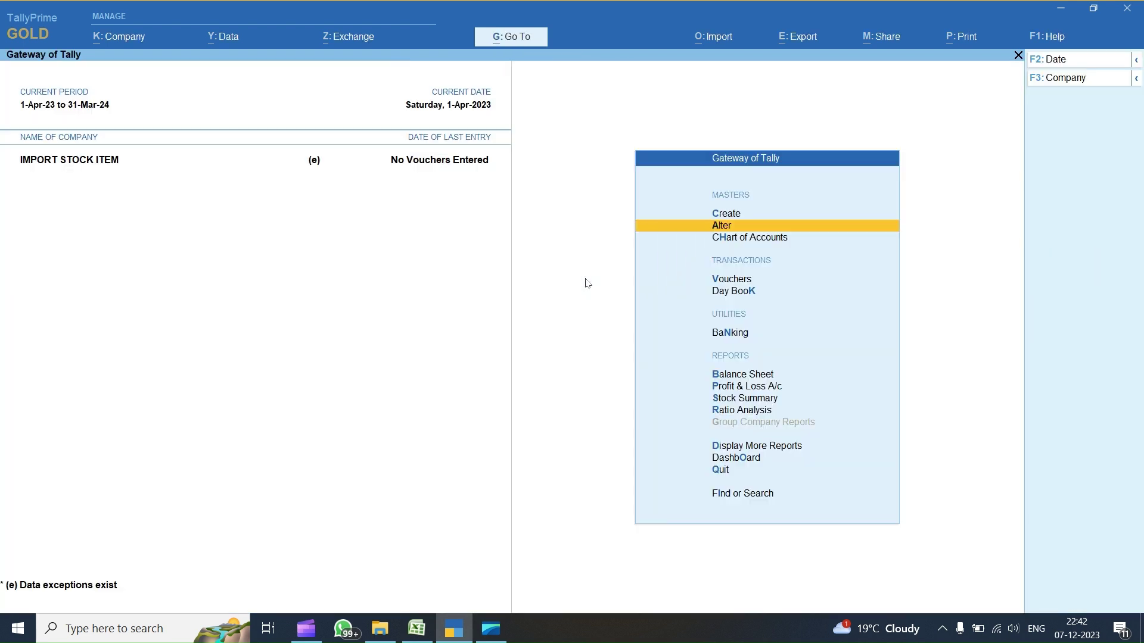
pyautogui.click(414, 626)
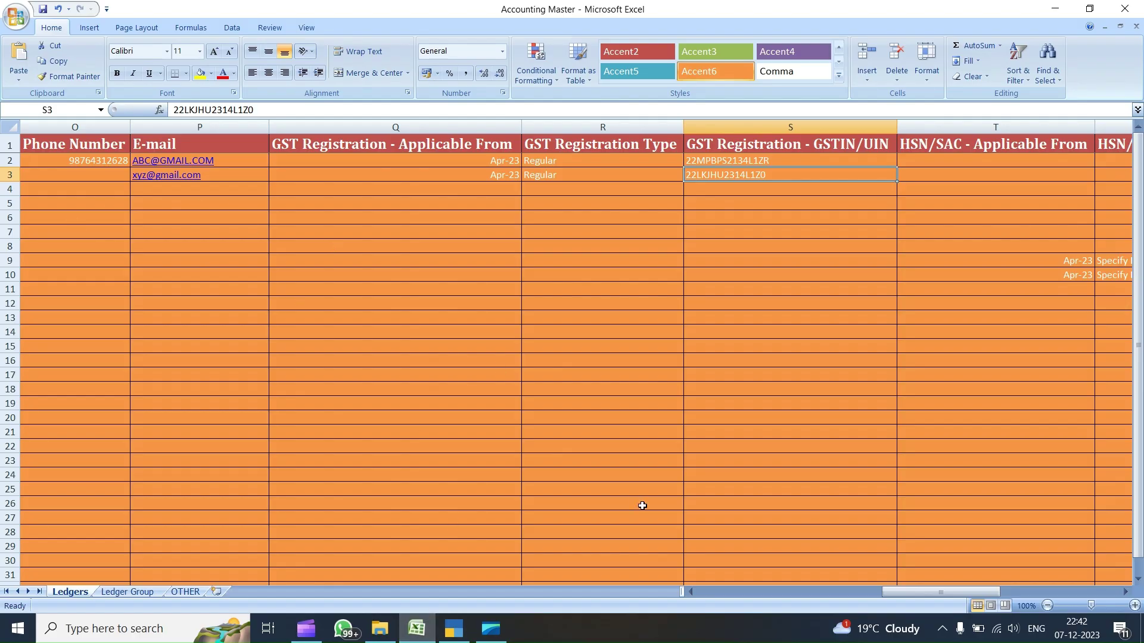
# - Switch between the Accounting Master workbook and TallyPrime, then minimize TallyPrime to reveal the desktop
pyautogui.moveTo(937, 592); pyautogui.dragTo(751, 593)
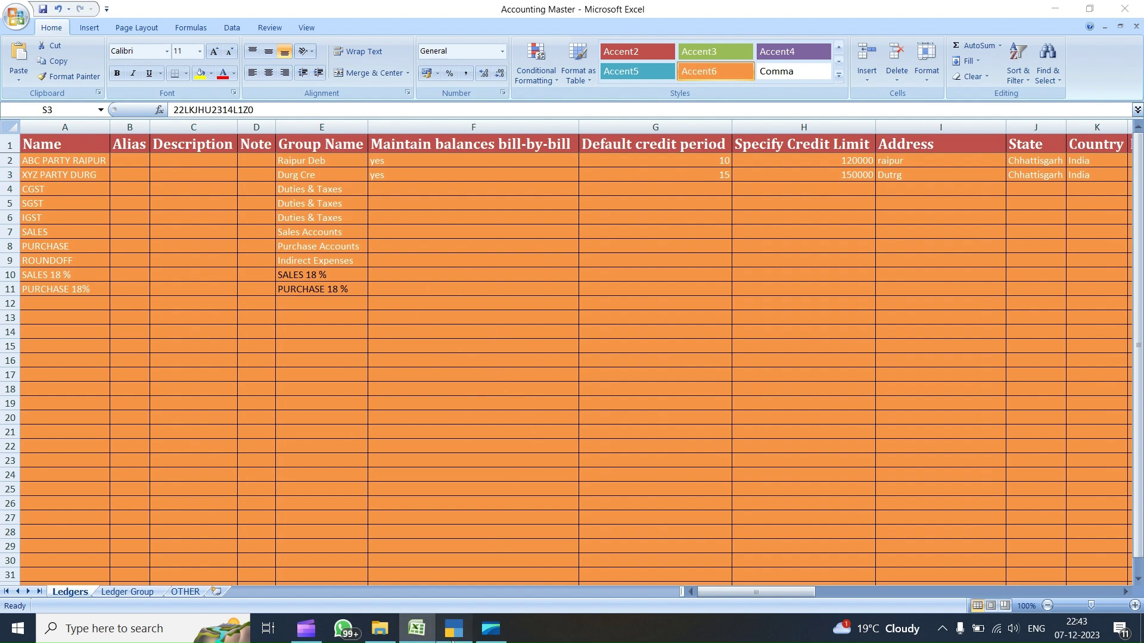
pyautogui.click(451, 633)
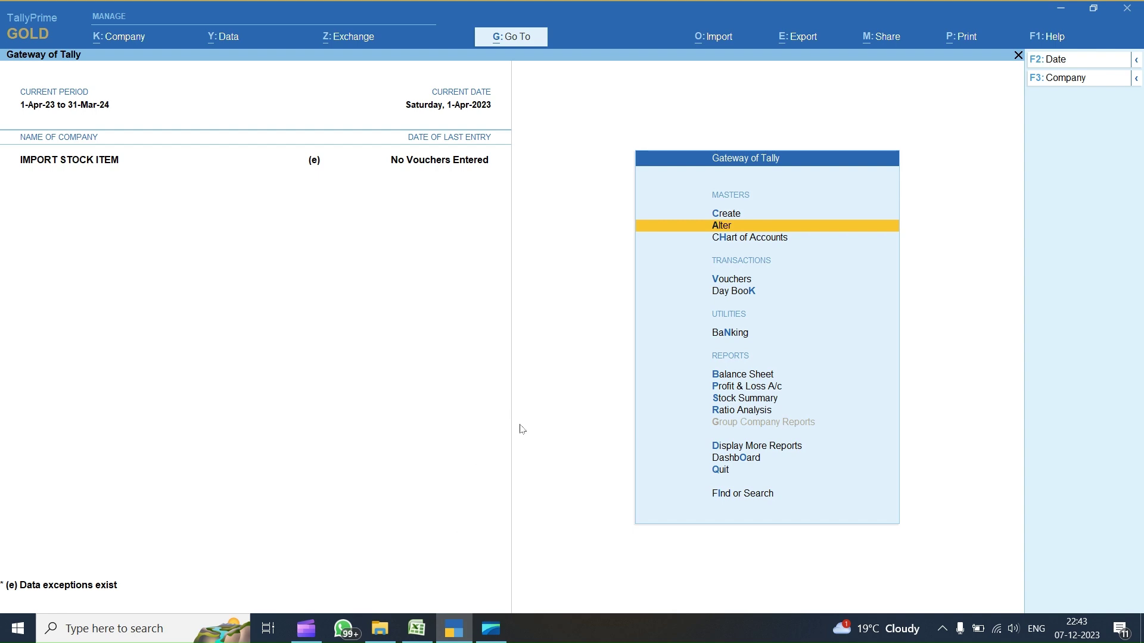
pyautogui.press('super+d')
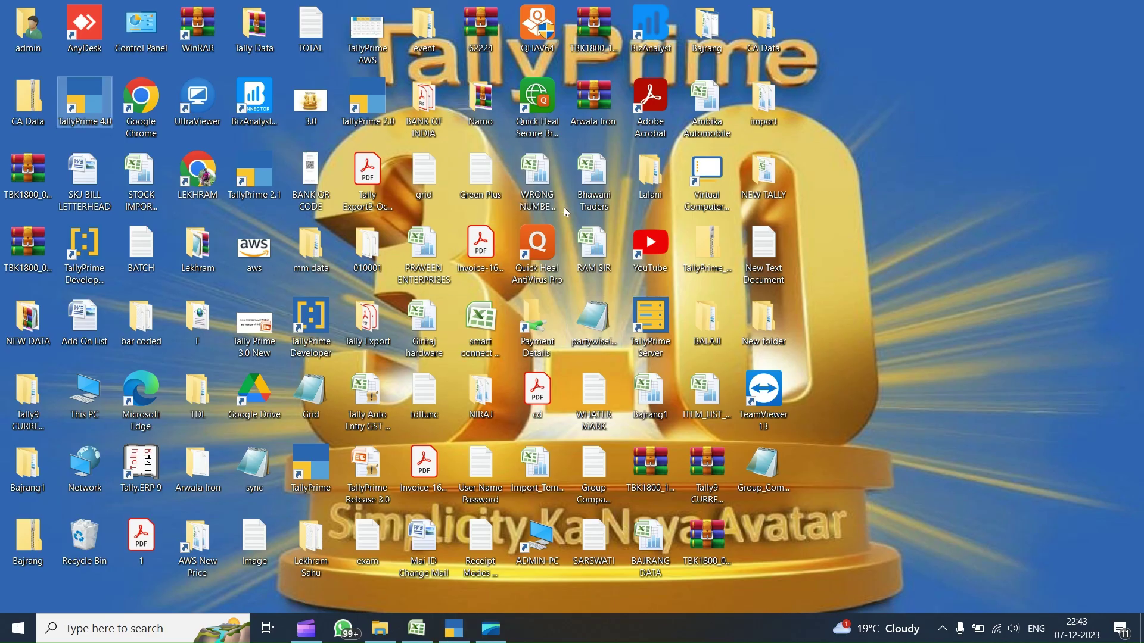
pyautogui.click(454, 628)
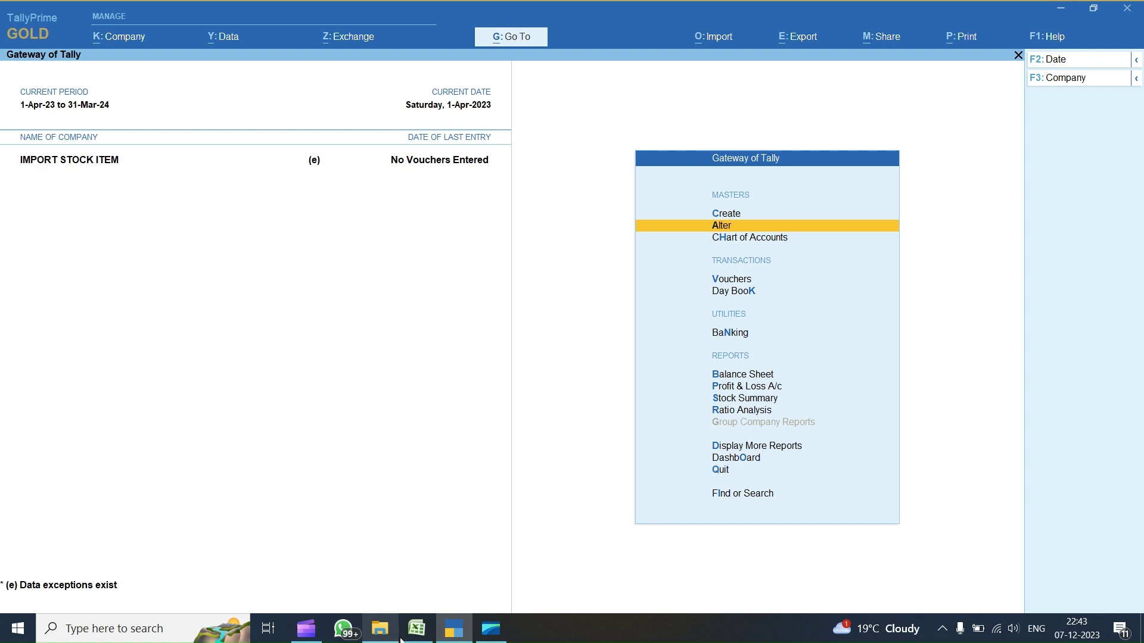
pyautogui.click(417, 628)
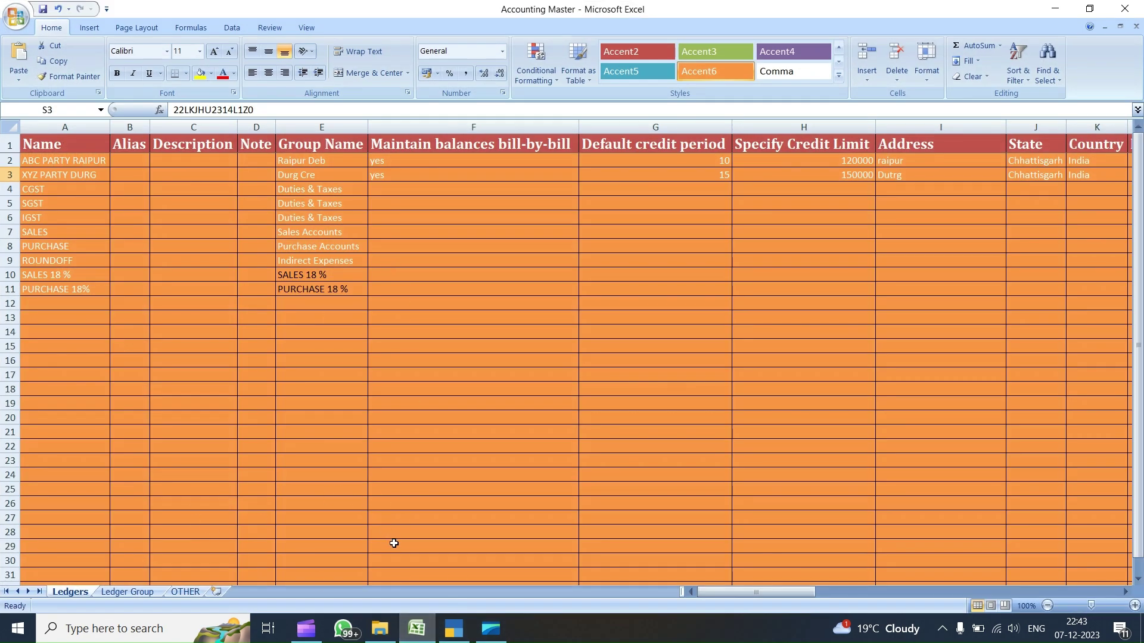
pyautogui.moveTo(456, 625)
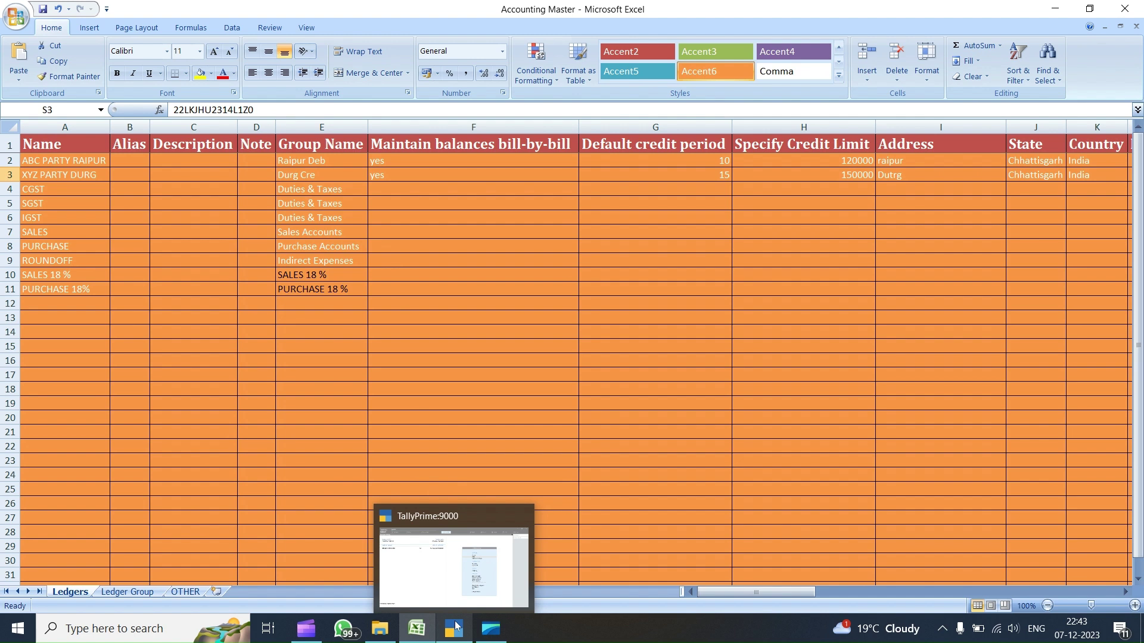
pyautogui.click(456, 624)
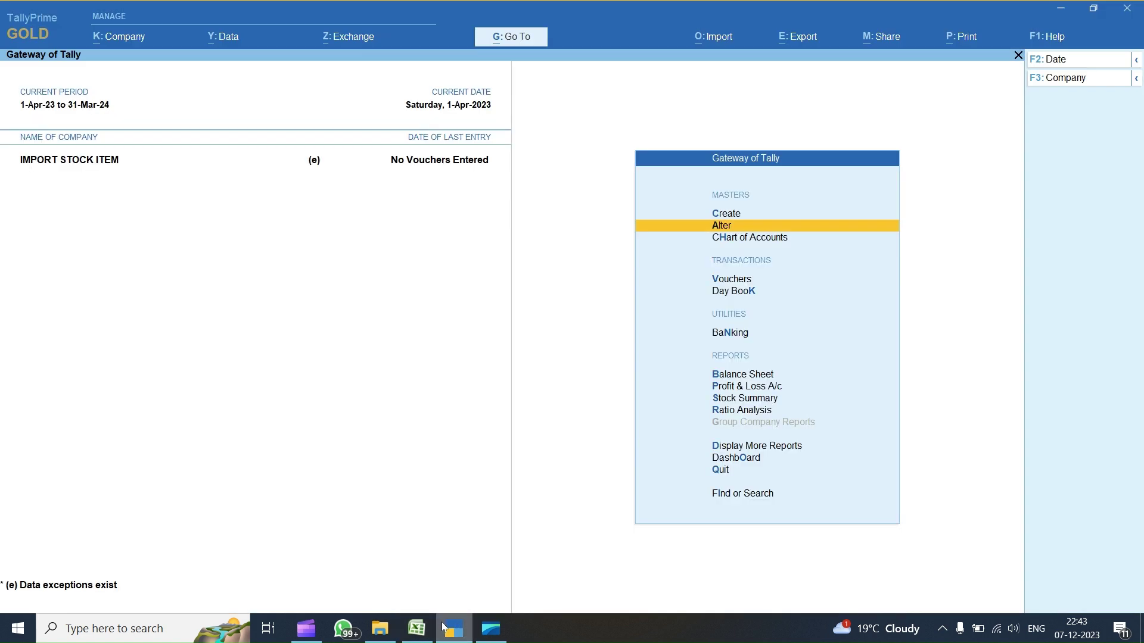
pyautogui.click(443, 627)
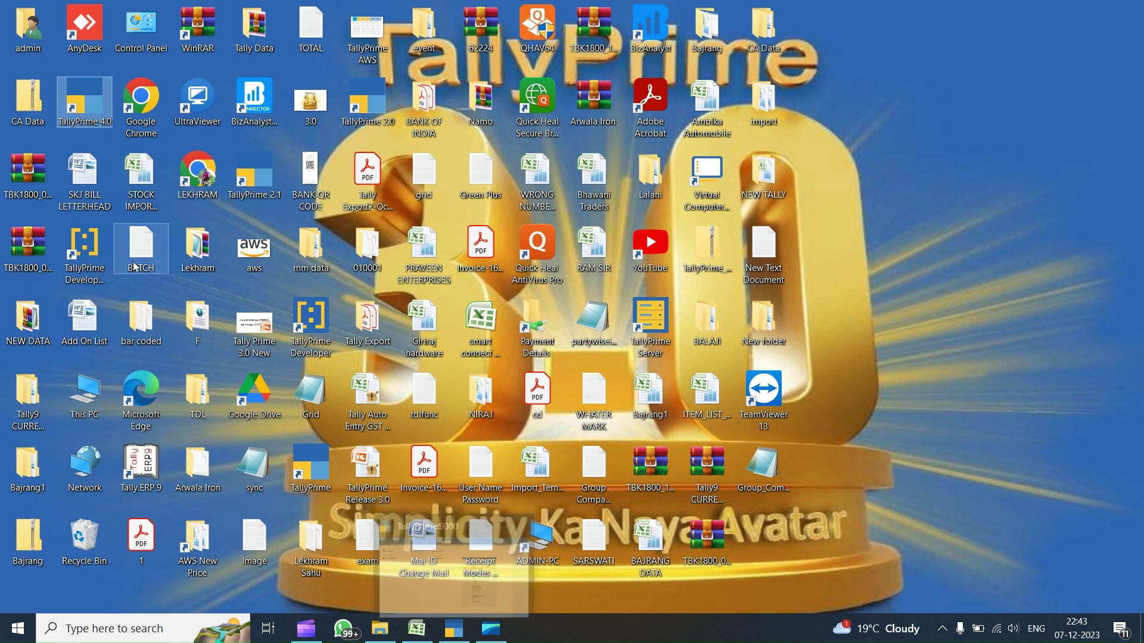
# - Open the TallyPrime 4.0 install folder from its shortcut and browse config's excelmaps folder
pyautogui.rightClick(88, 114)
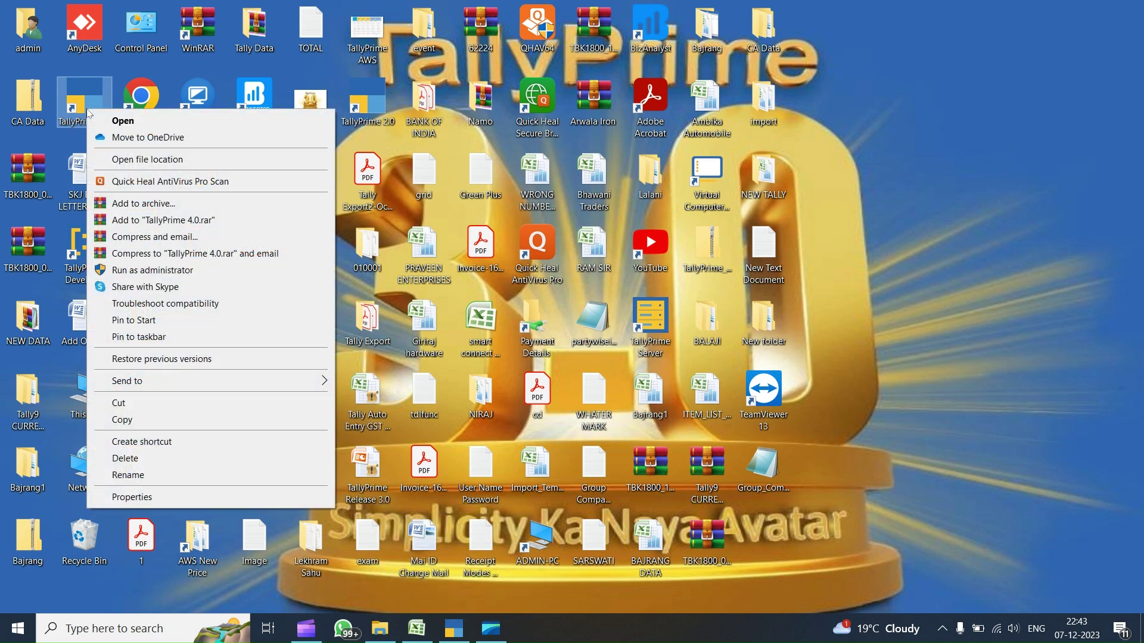
pyautogui.click(137, 159)
pyautogui.scroll(3, 370, 358)
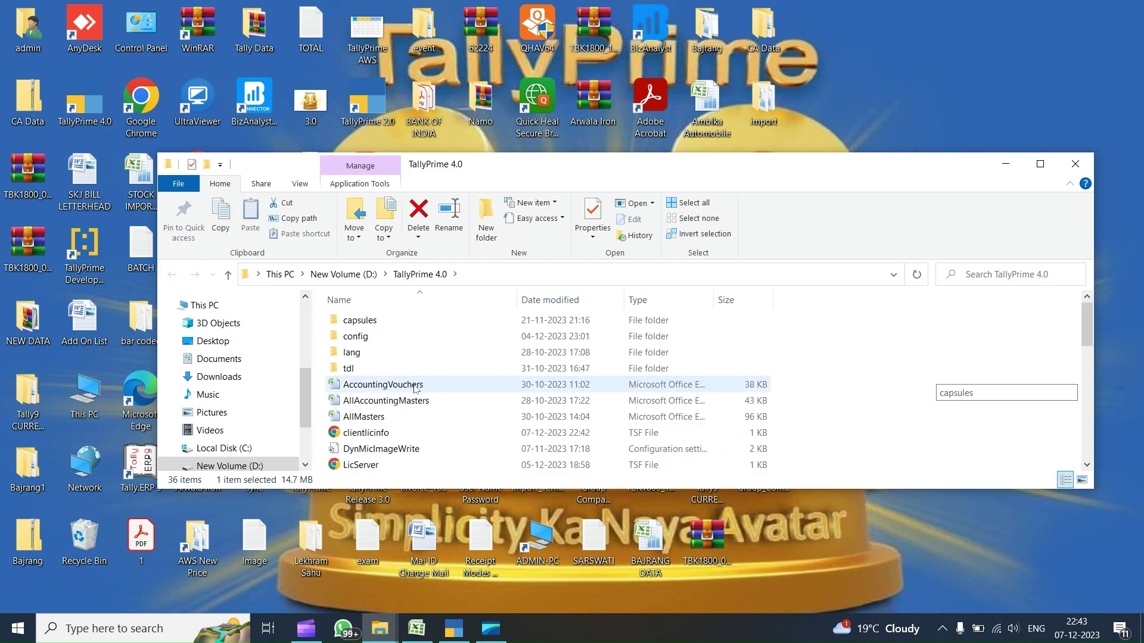
pyautogui.click(364, 340)
pyautogui.doubleClick(365, 339)
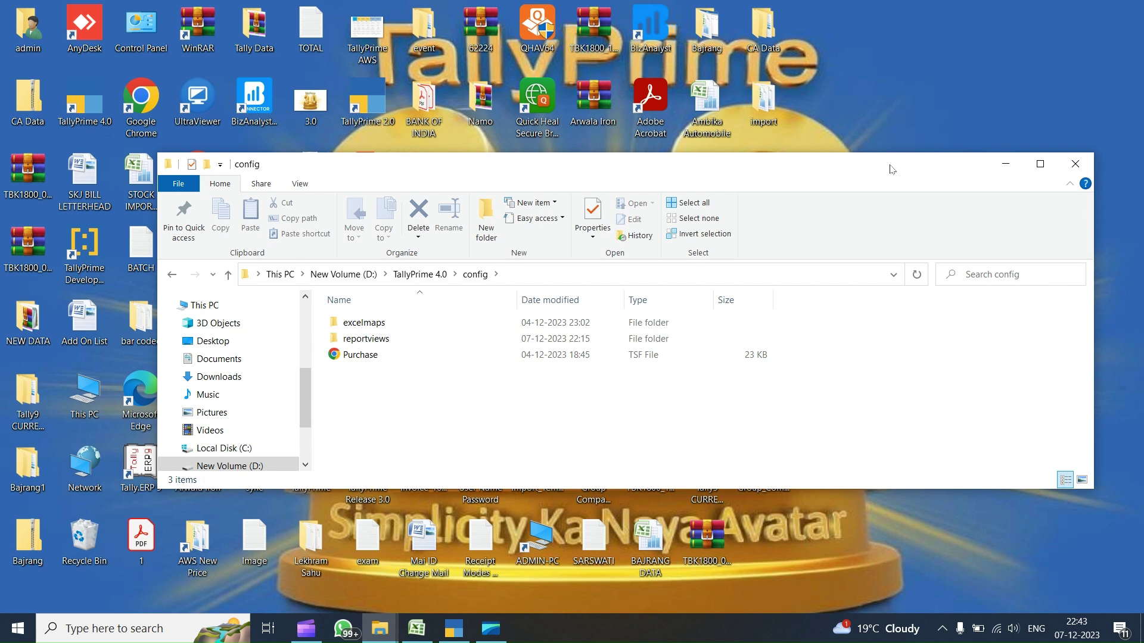
pyautogui.click(1040, 164)
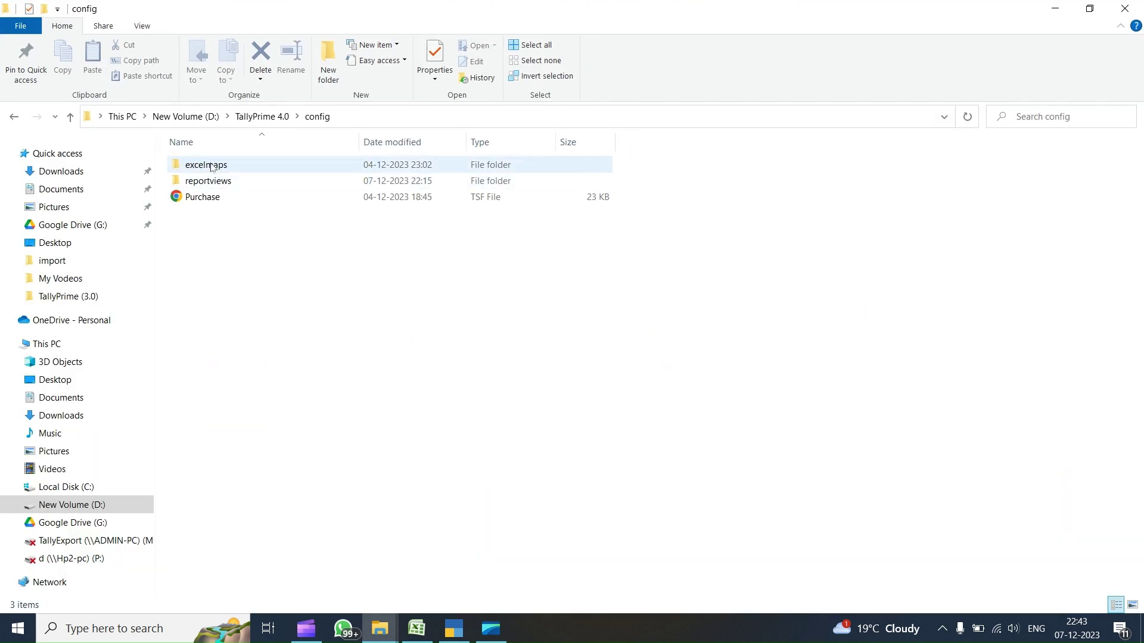
pyautogui.click(214, 167)
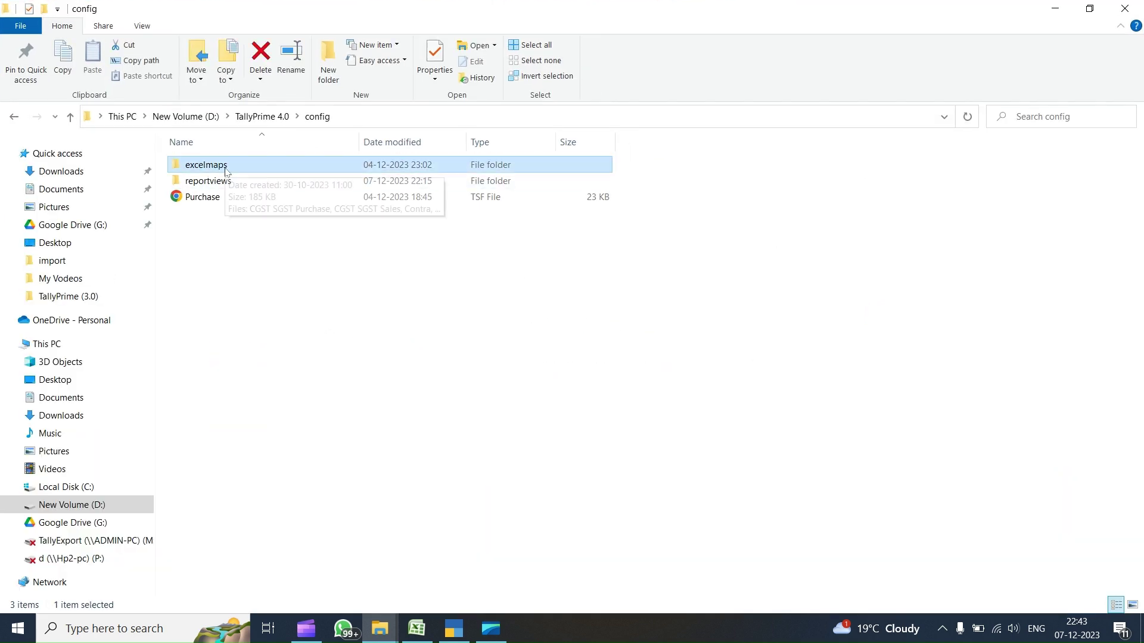
pyautogui.doubleClick(226, 172)
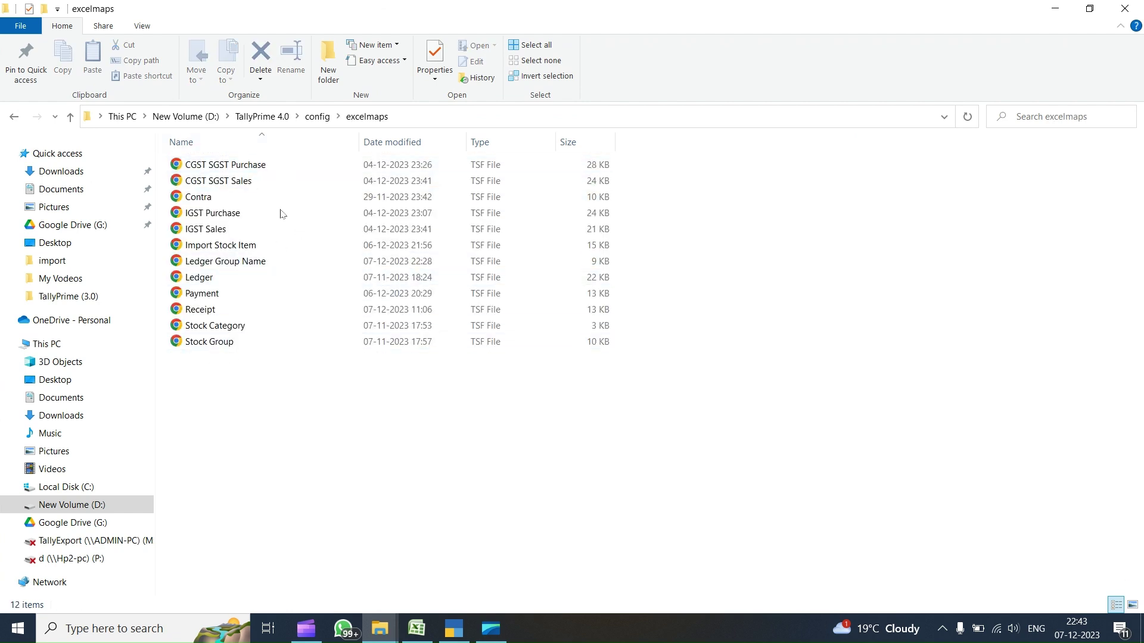
pyautogui.moveTo(381, 628)
# - Copy the excelmaps folder from the EXCEL IMPORT ACCOUNTING MASTER folder
pyautogui.click(317, 563)
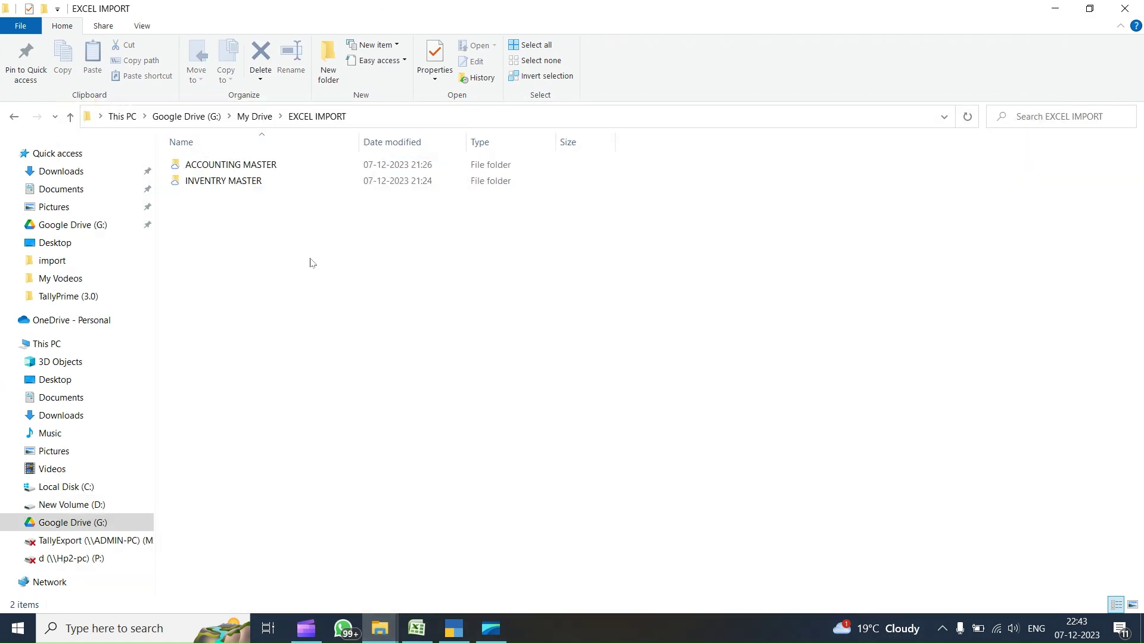
pyautogui.click(260, 180)
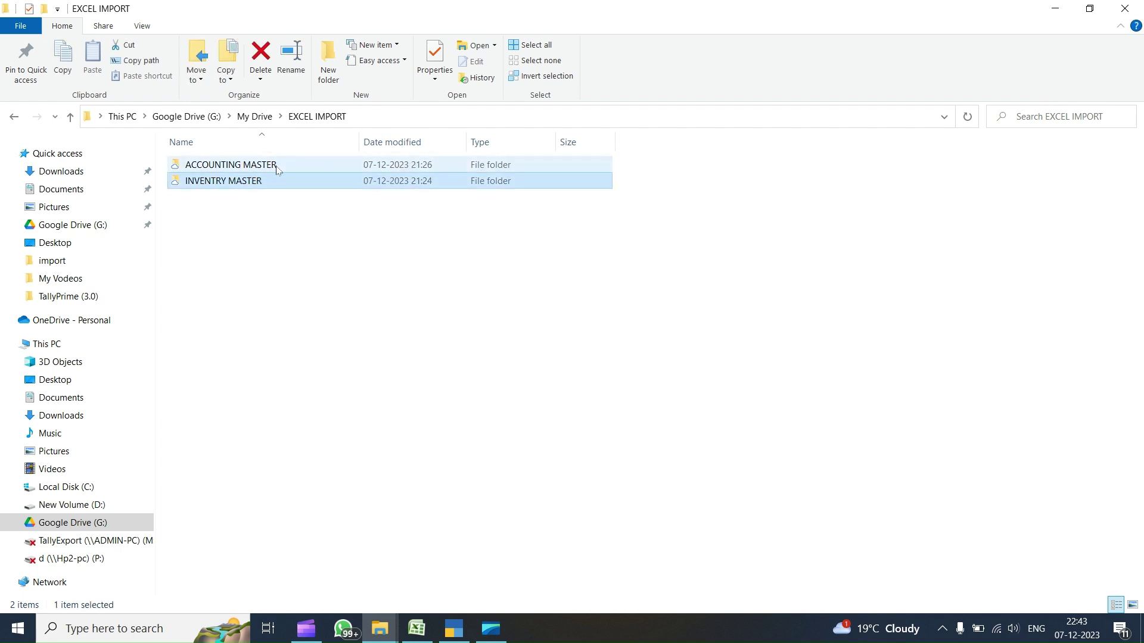
pyautogui.doubleClick(277, 170)
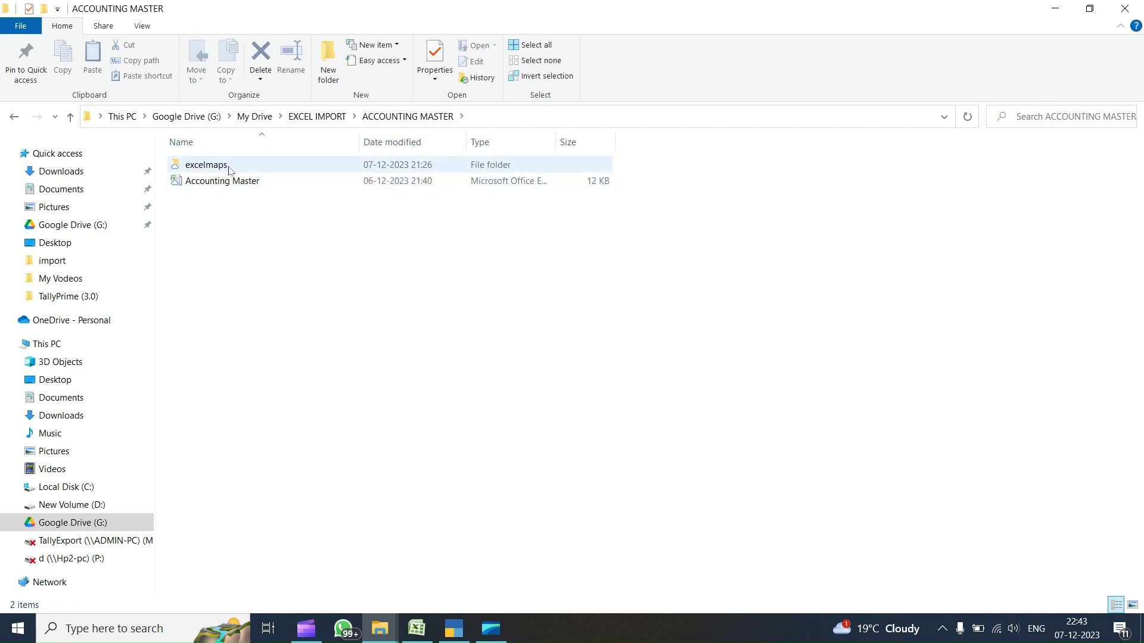
pyautogui.click(230, 171)
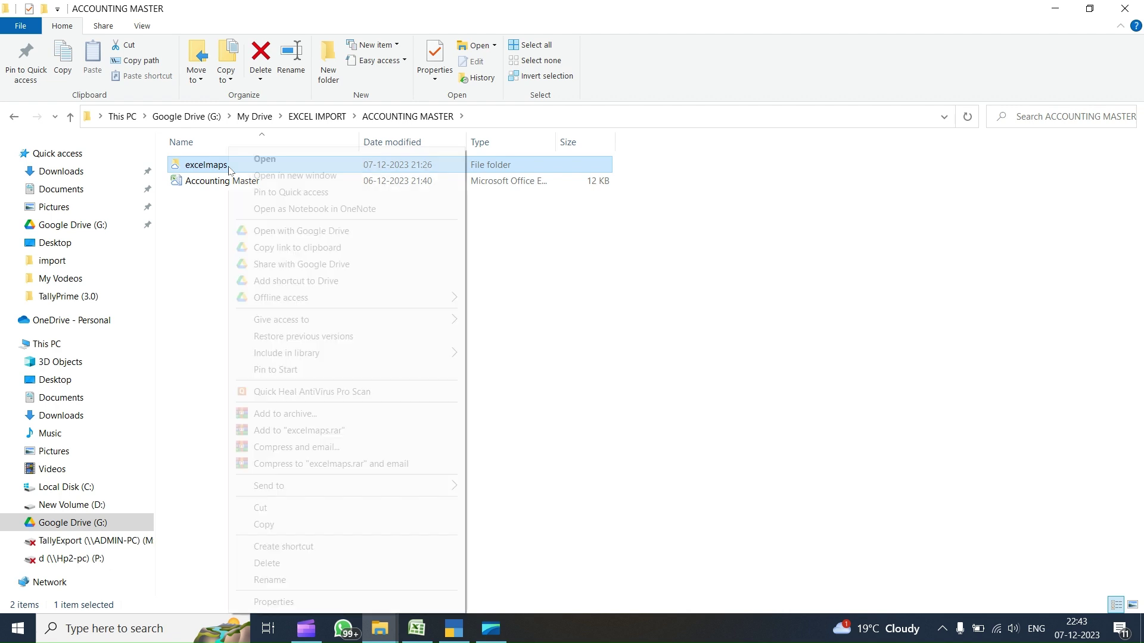
pyautogui.rightClick(230, 171)
pyautogui.click(262, 521)
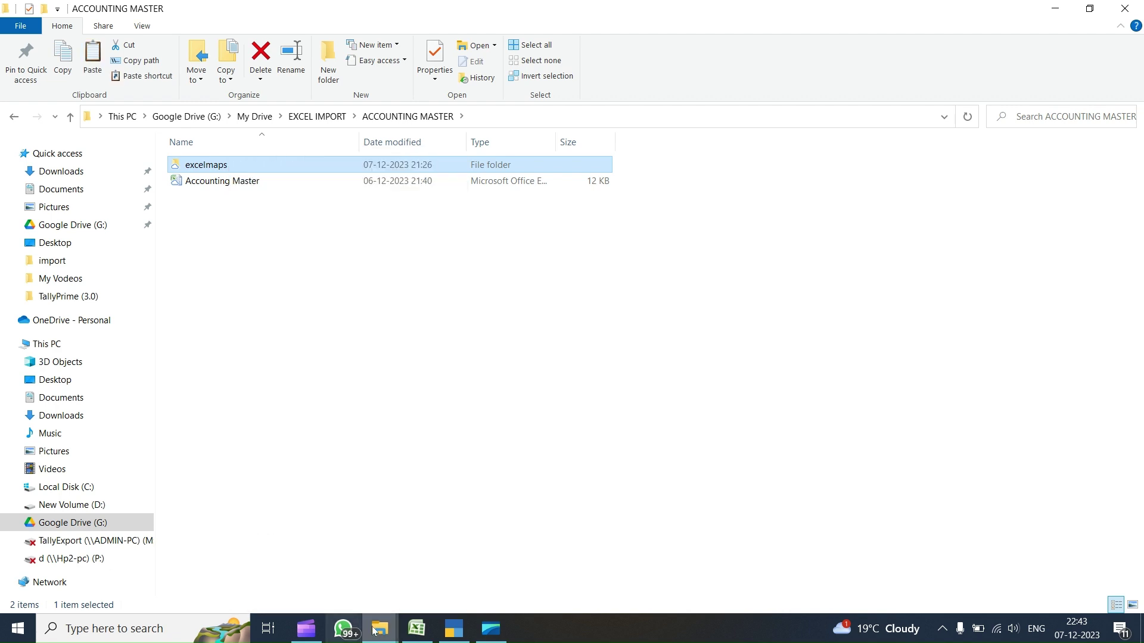
# - Paste excelmaps into TallyPrime's config folder, replacing the same-named files
pyautogui.moveTo(367, 628)
pyautogui.click(447, 569)
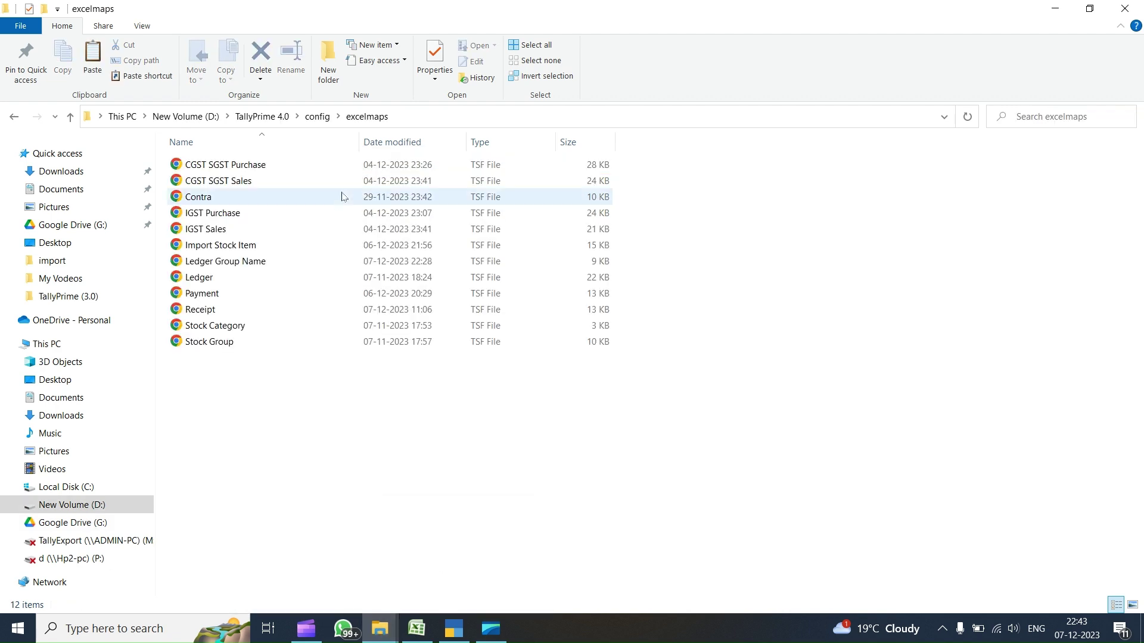
pyautogui.click(317, 116)
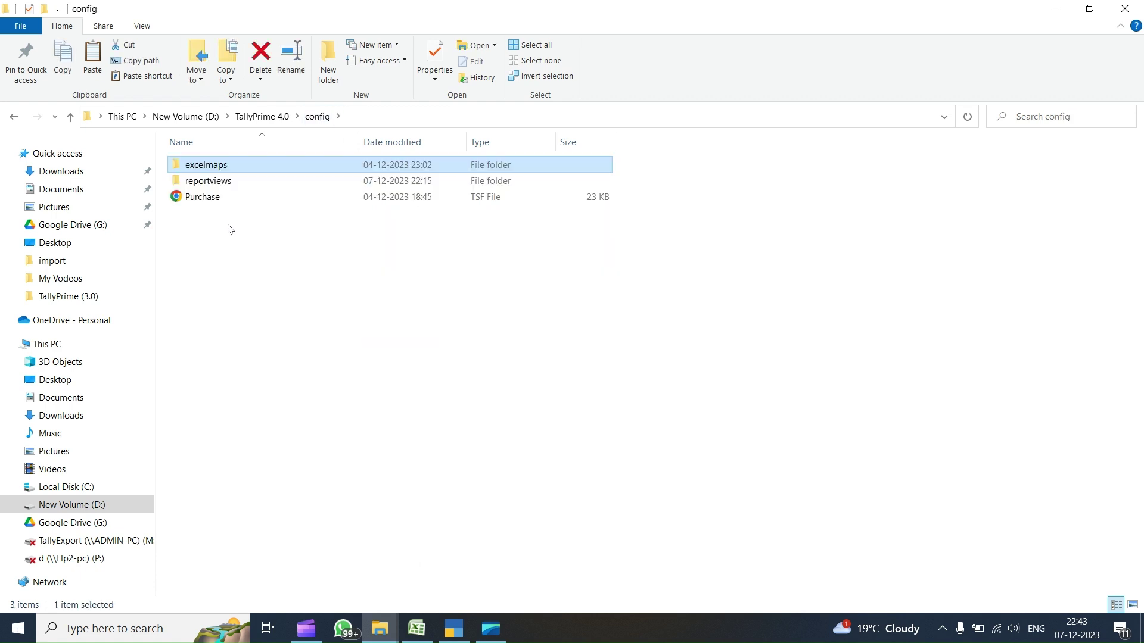
pyautogui.rightClick(230, 229)
pyautogui.click(273, 338)
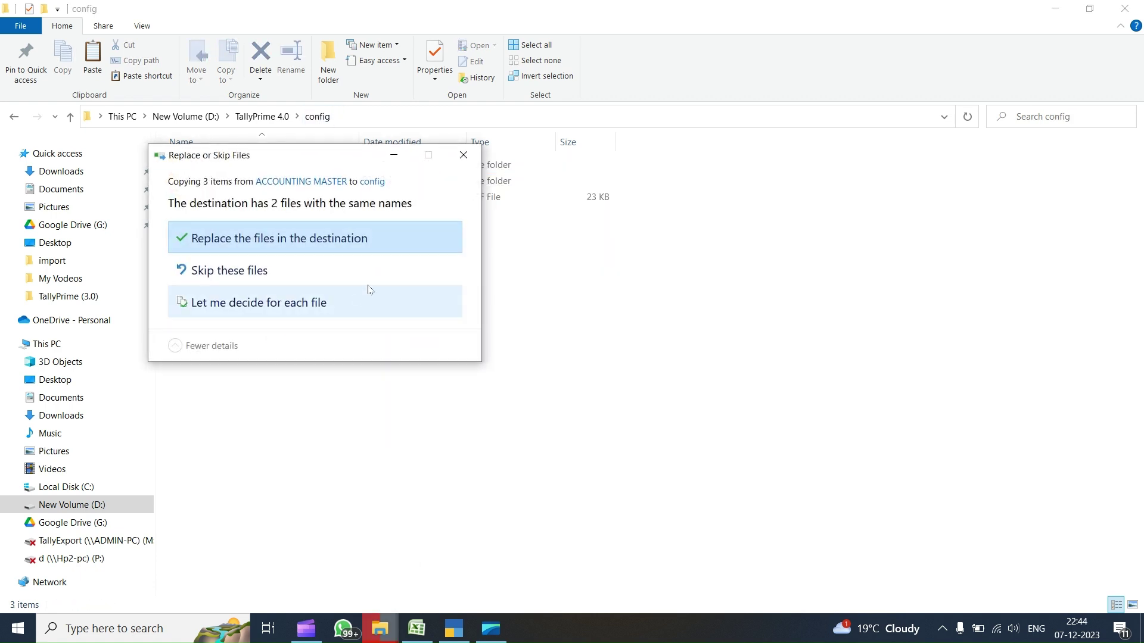
pyautogui.click(233, 238)
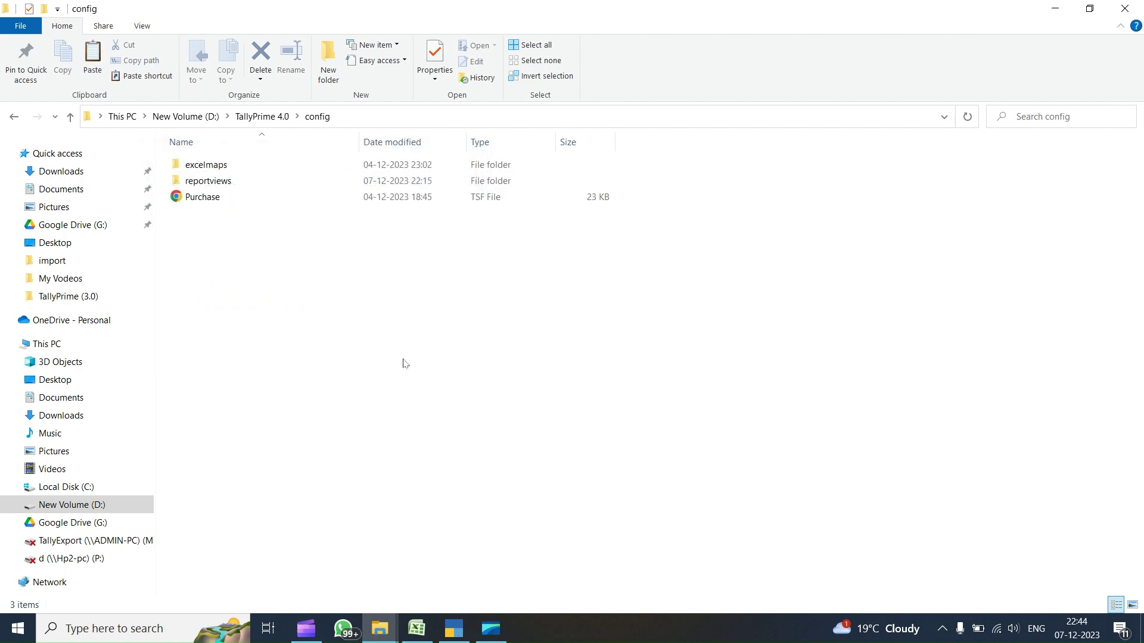
pyautogui.click(453, 629)
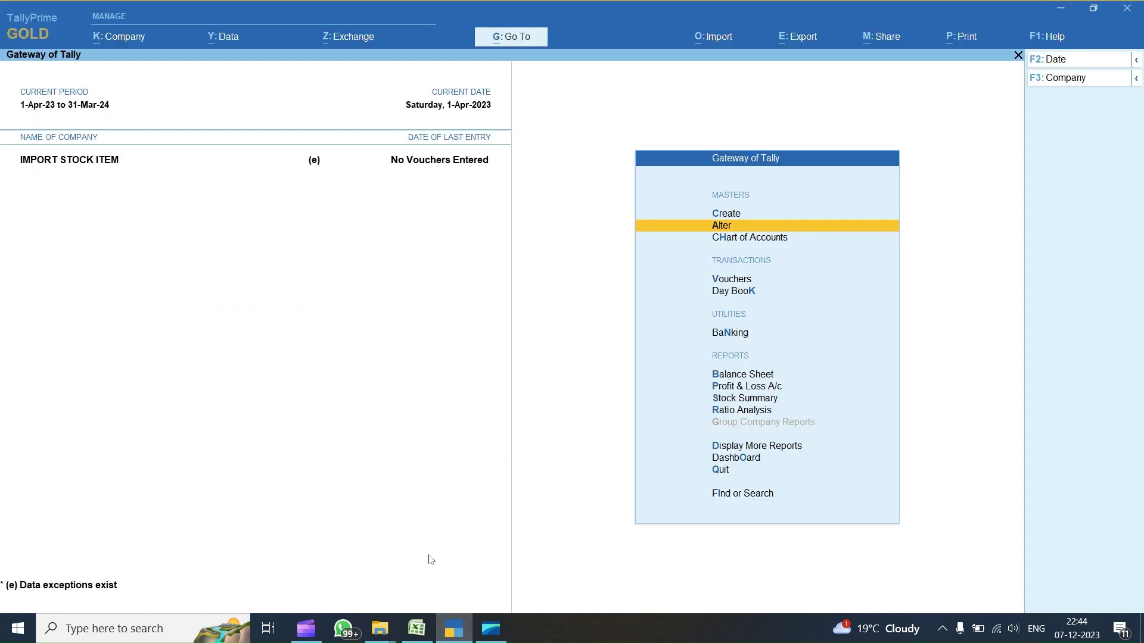
pyautogui.click(416, 628)
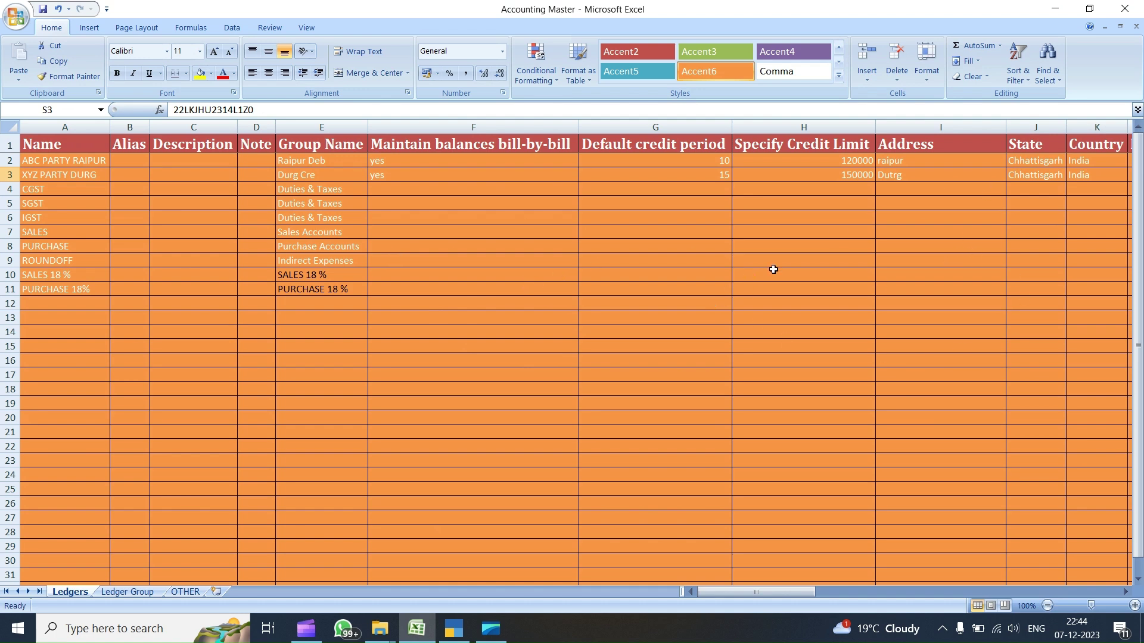
pyautogui.click(456, 631)
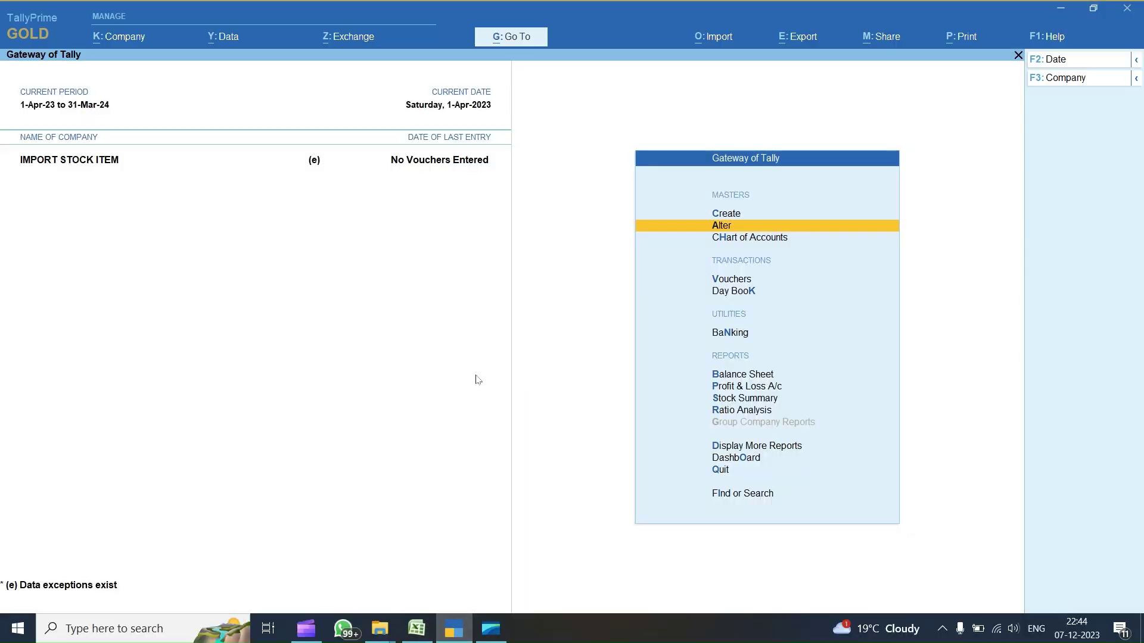